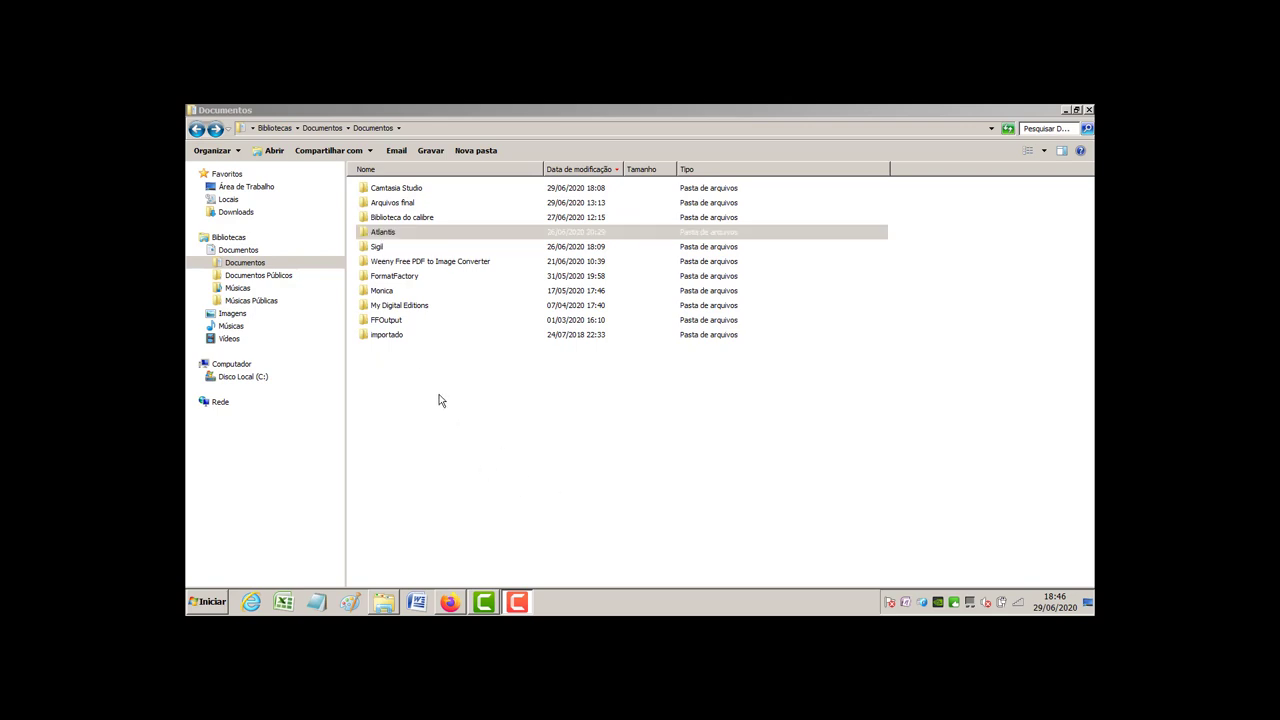
Open the Atlantis folder, sort its contents by name, and open its Documents subfolder
{"action": "left_click", "coordinate": [389, 236]}
{"action": "left_click", "coordinate": [395, 237]}
{"action": "double_click", "coordinate": [394, 236]}
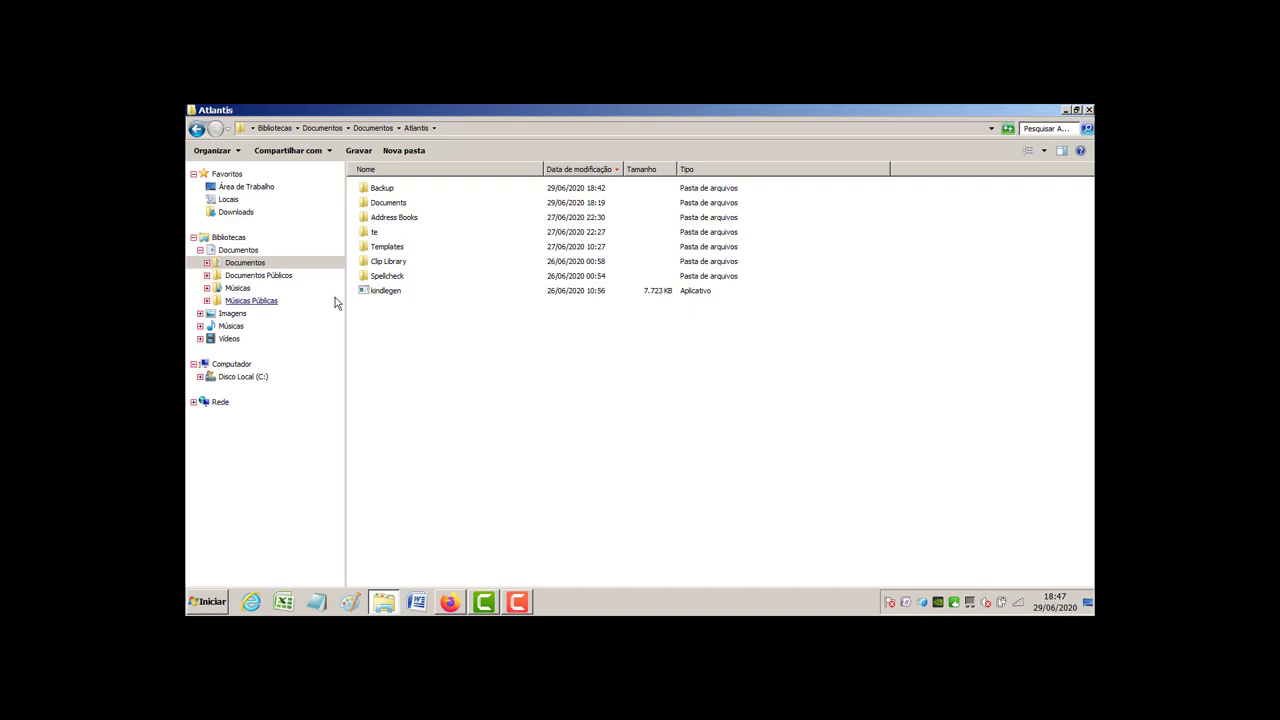
{"action": "left_click", "coordinate": [401, 171]}
{"action": "left_click", "coordinate": [402, 175]}
{"action": "left_click", "coordinate": [402, 175]}
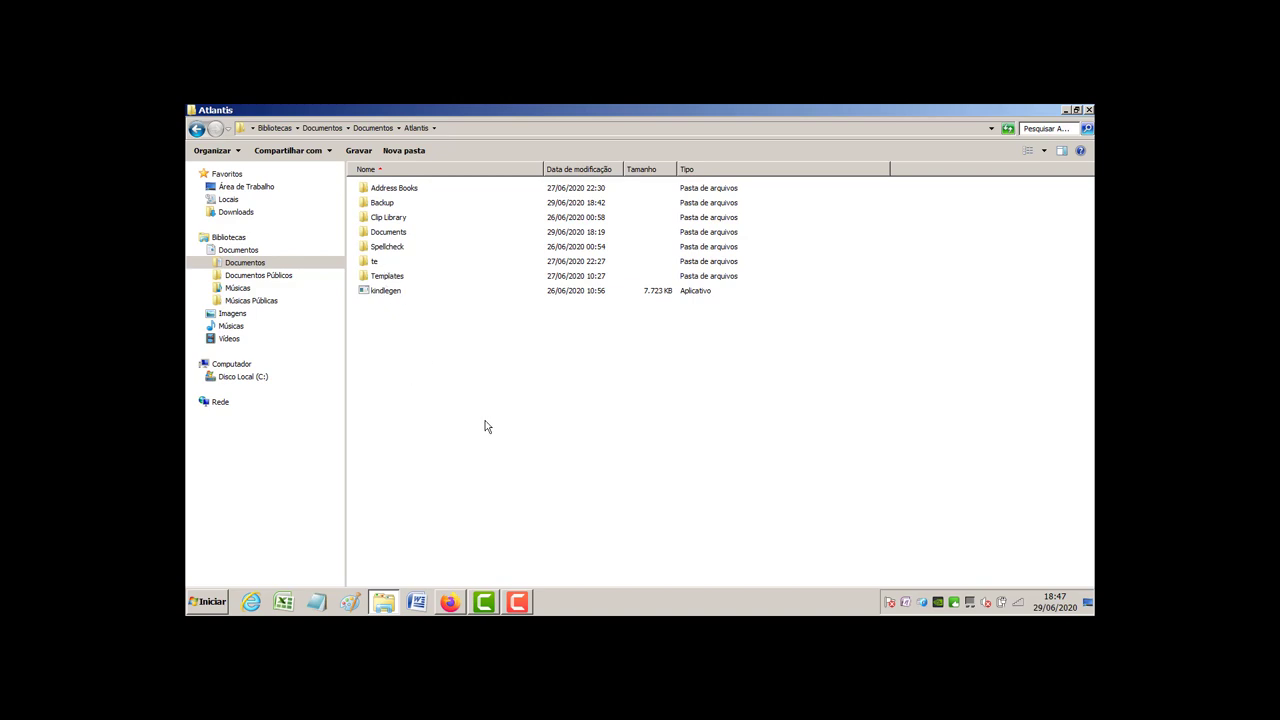
{"action": "double_click", "coordinate": [389, 235]}
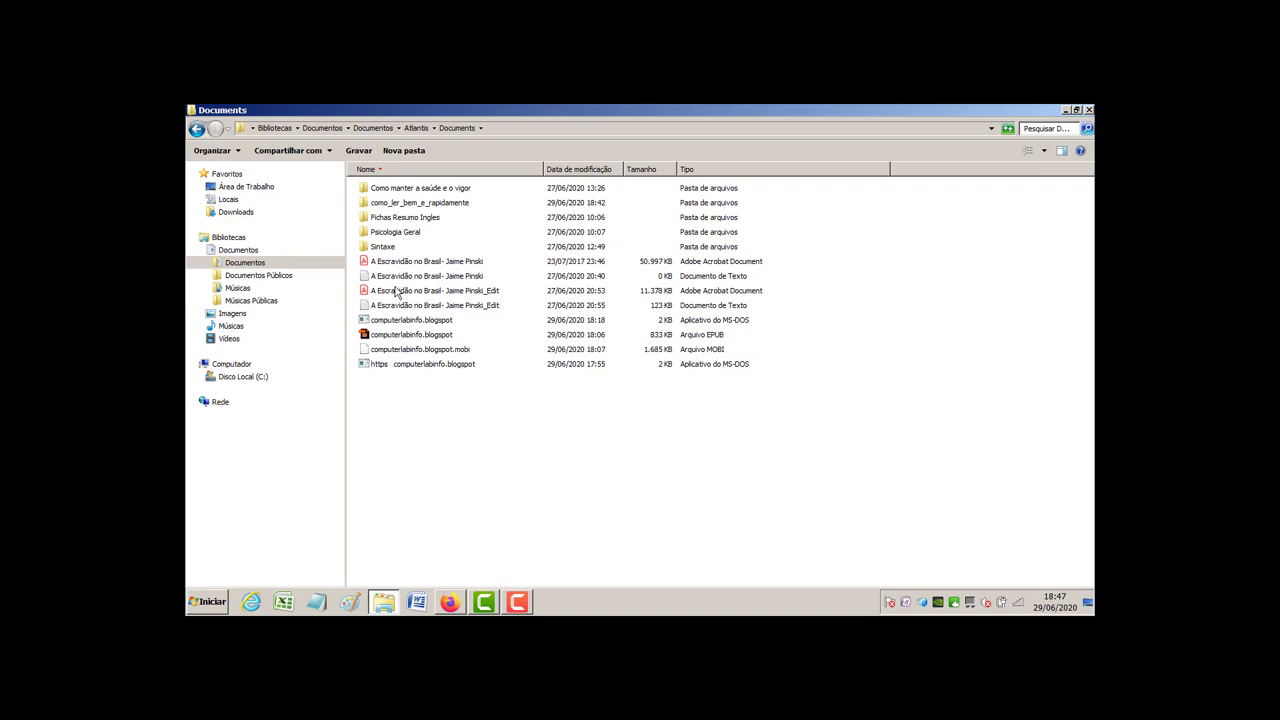
Look into the "Como manter a saúde e o vigor" folder, return, and open the como_ler_bem_e_rapidamente folder
{"action": "double_click", "coordinate": [405, 190]}
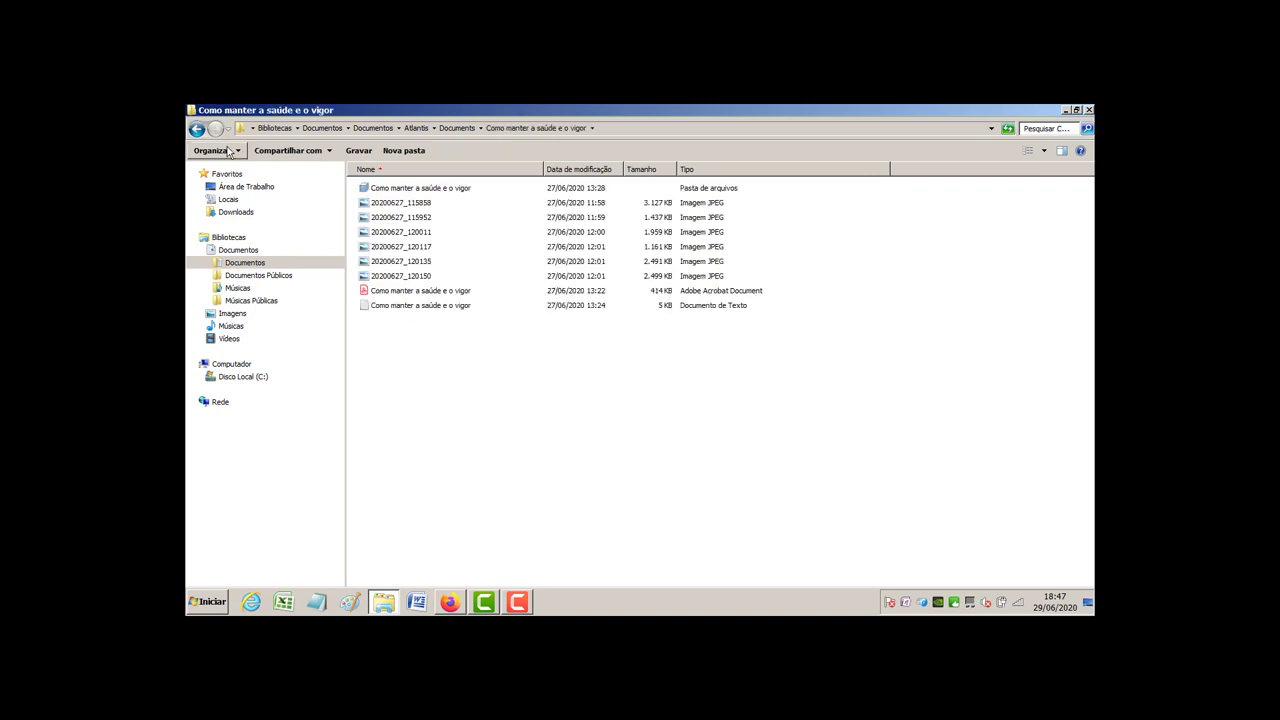
{"action": "left_click", "coordinate": [196, 129]}
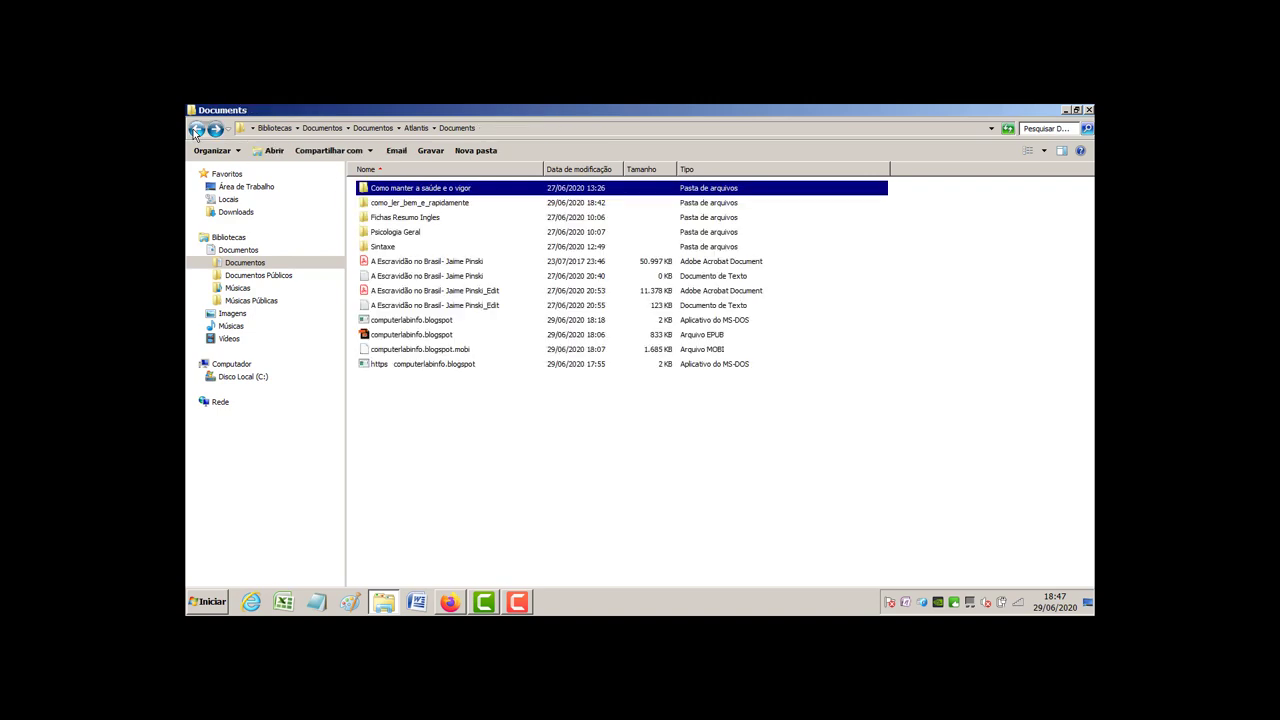
{"action": "double_click", "coordinate": [422, 203]}
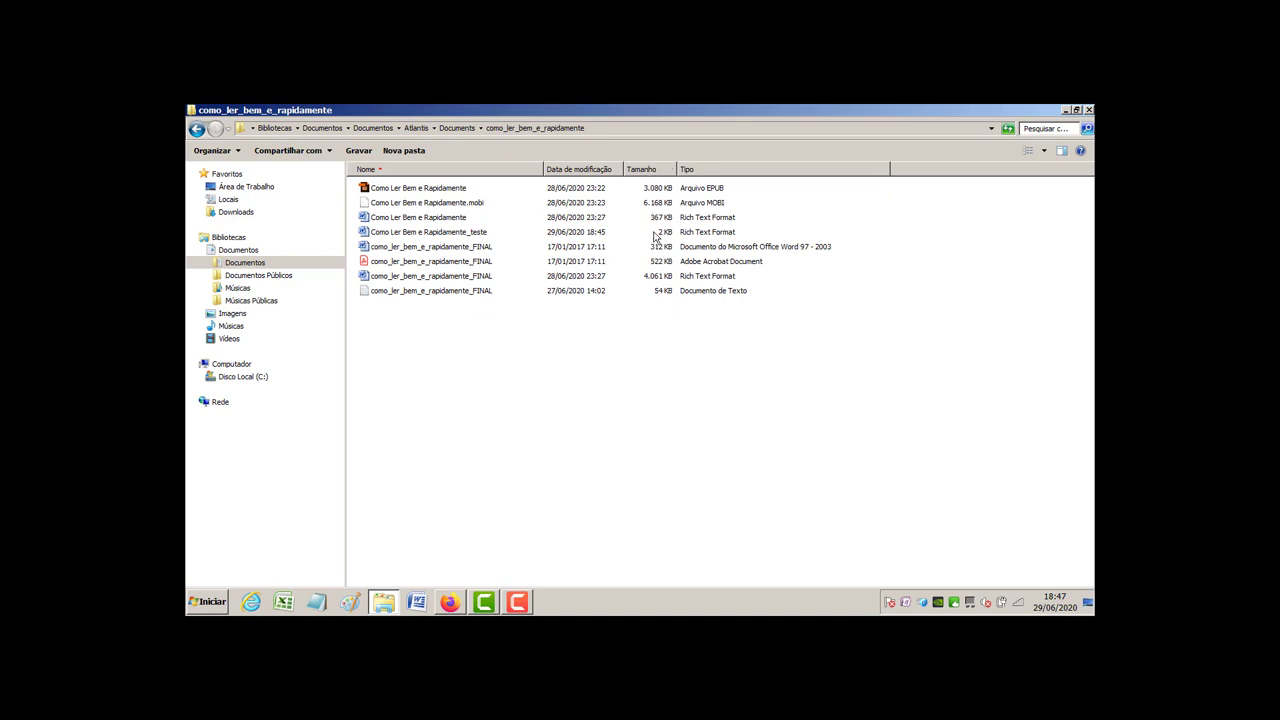
View the beginning of the text document como_ler_bem_e_rapidamente_FINAL in Notepad and close it
{"action": "left_click", "coordinate": [460, 293]}
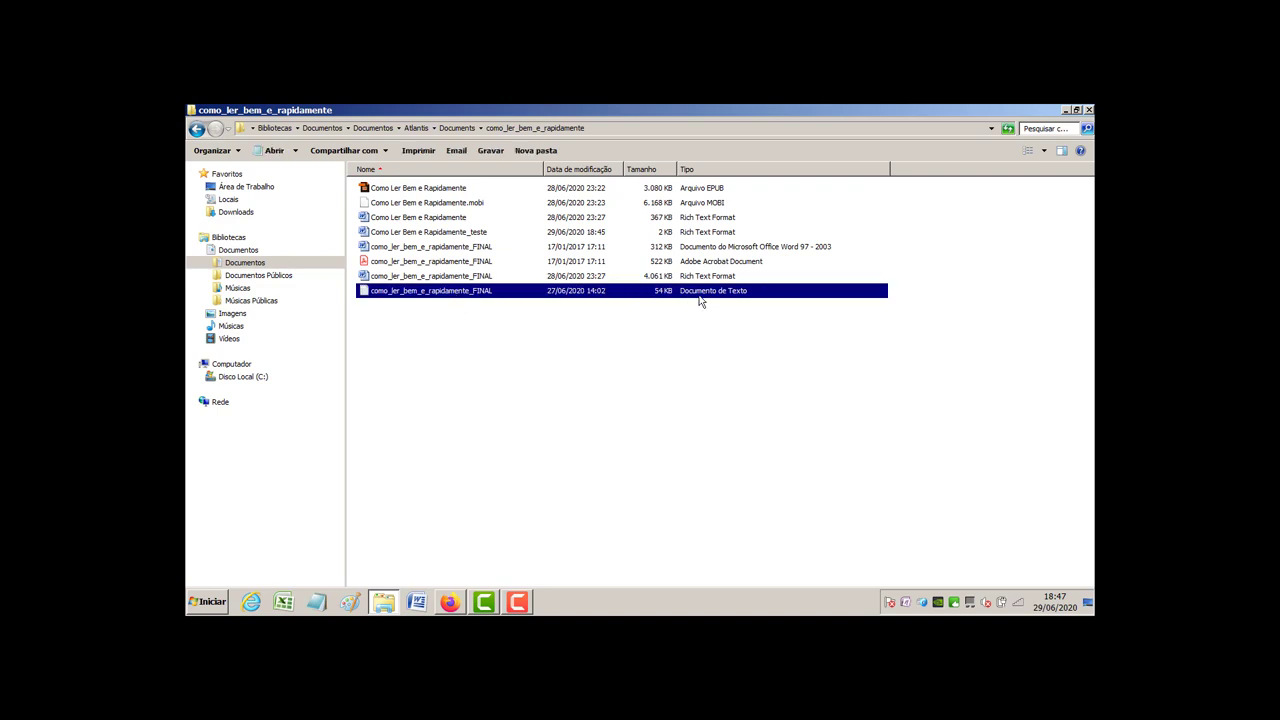
{"action": "double_click", "coordinate": [436, 295]}
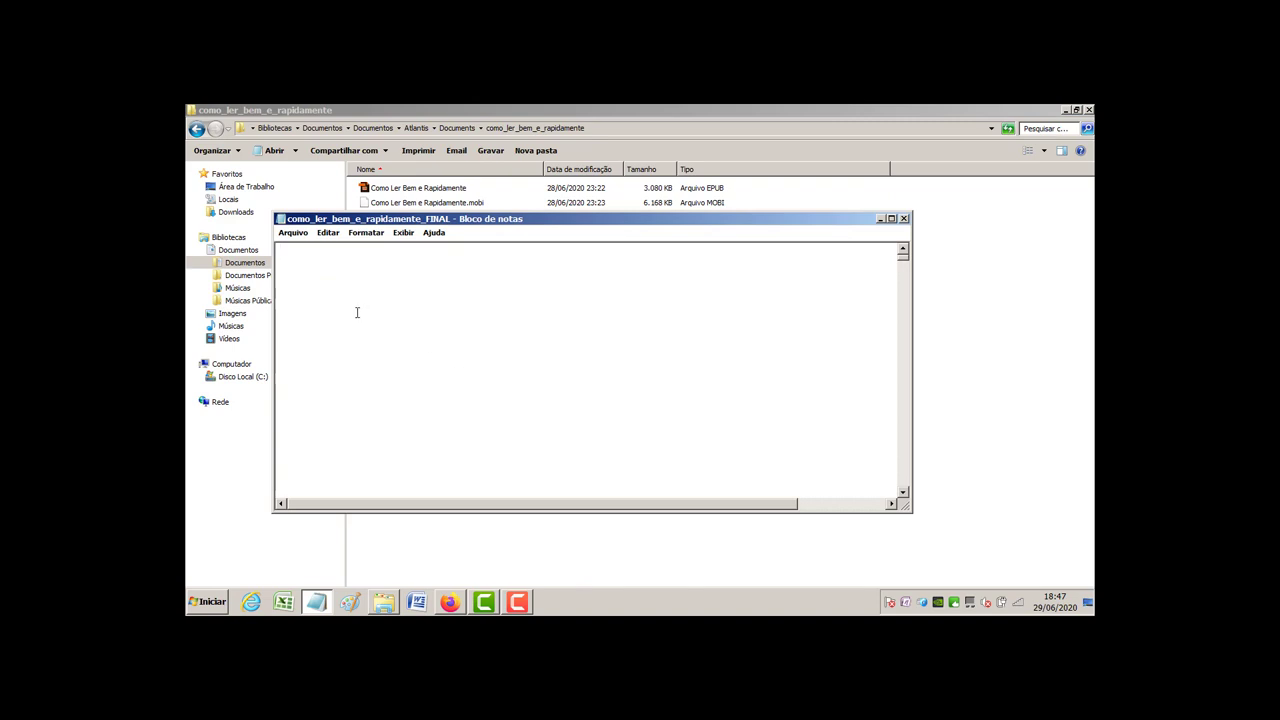
{"action": "scroll", "coordinate": [472, 330], "scroll_direction": "down", "scroll_amount": 3}
{"action": "scroll", "coordinate": [468, 331], "scroll_direction": "up", "scroll_amount": 5}
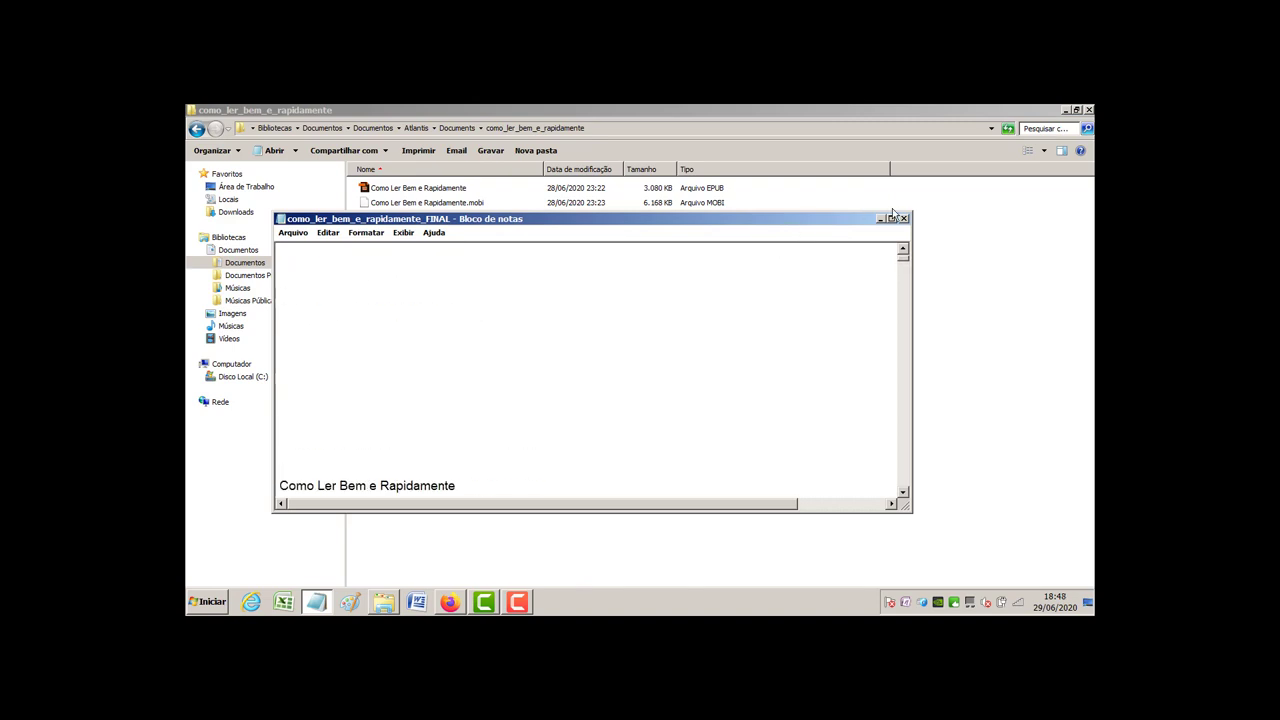
{"action": "left_click", "coordinate": [903, 219]}
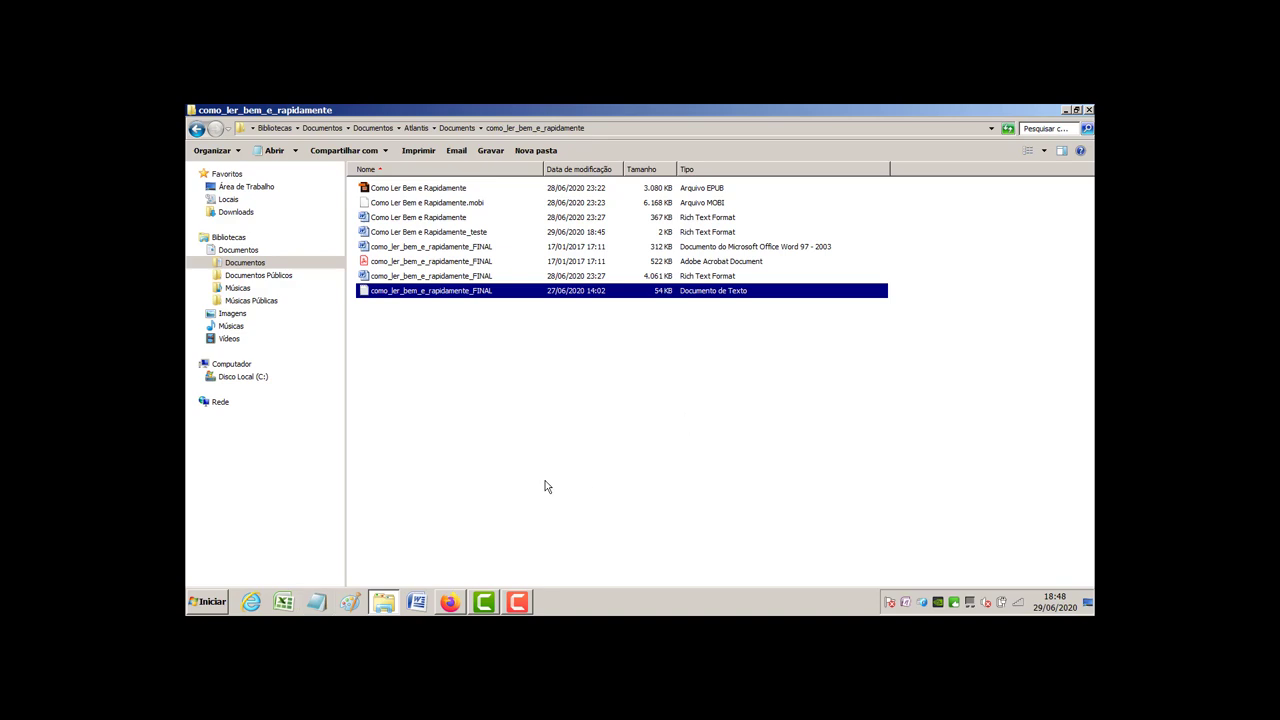
Show the desktop and launch Atlantis Word Processor
{"action": "left_click", "coordinate": [1088, 608]}
{"action": "left_click", "coordinate": [610, 265]}
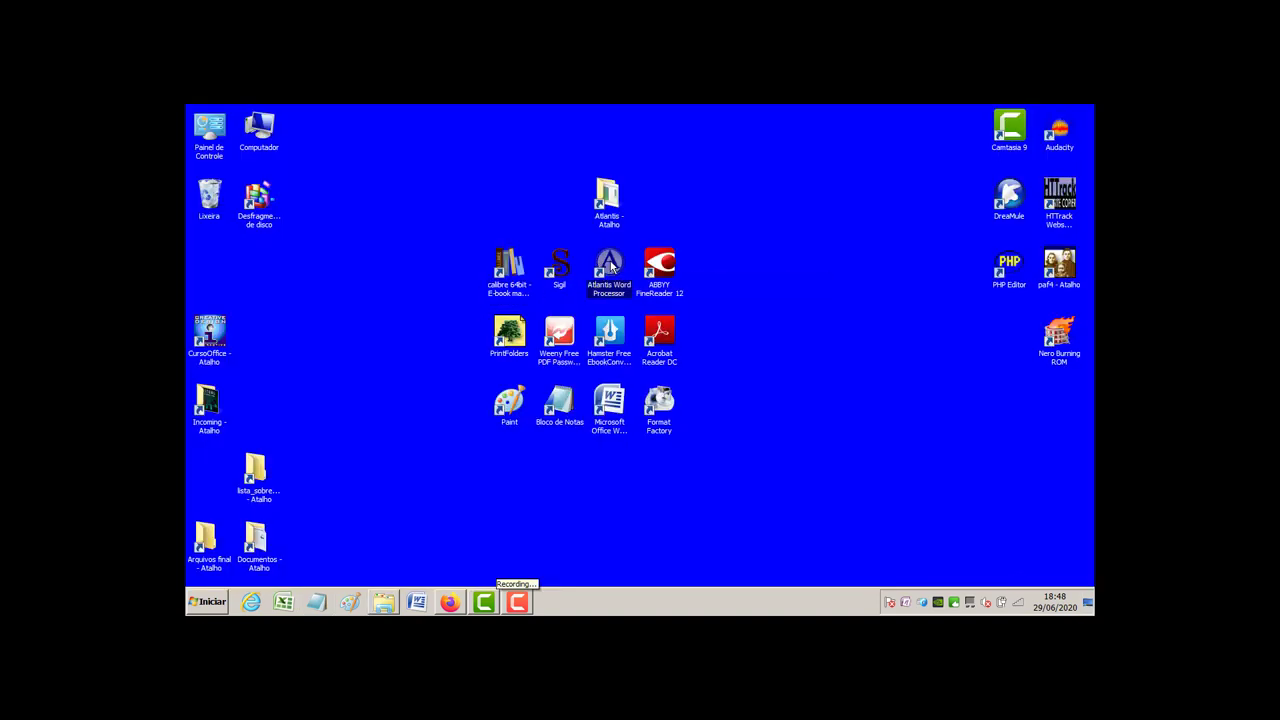
{"action": "double_click", "coordinate": [612, 265]}
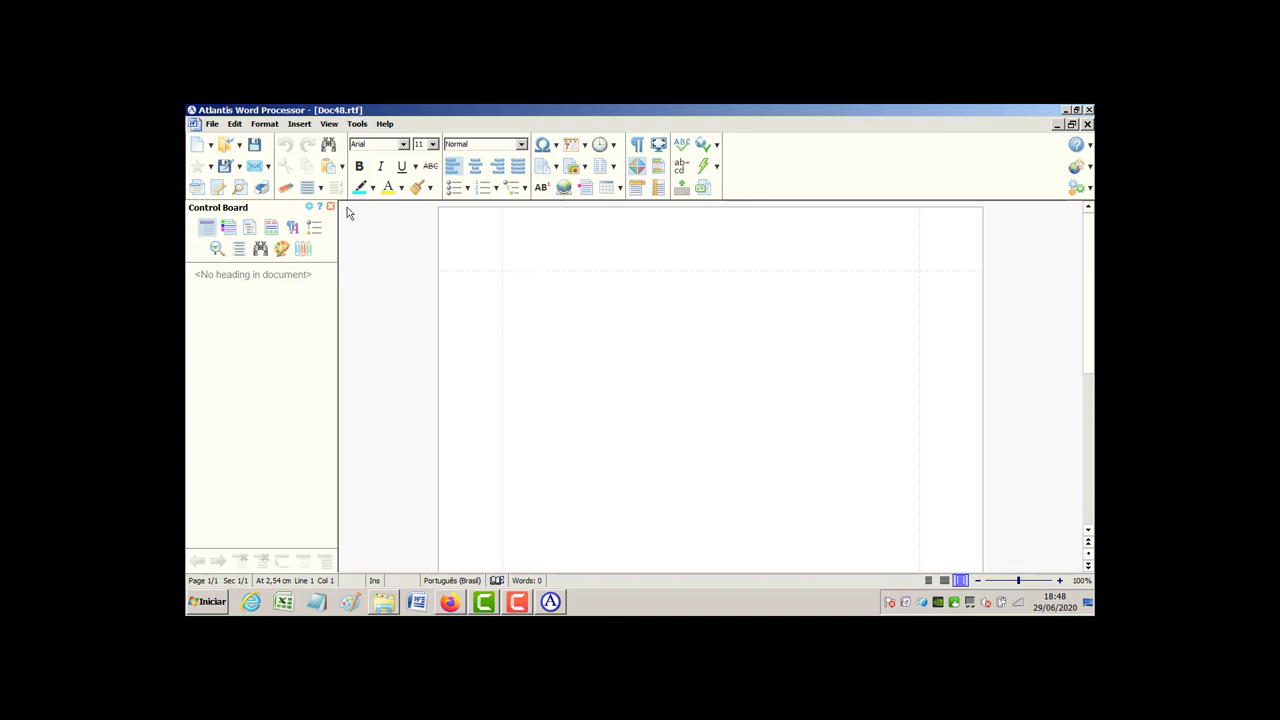
Save the blank document over "Como Ler Bem e Rapidamente_teste.rtf" in the como_ler_bem_e_rapidamente folder
{"action": "left_click", "coordinate": [212, 124]}
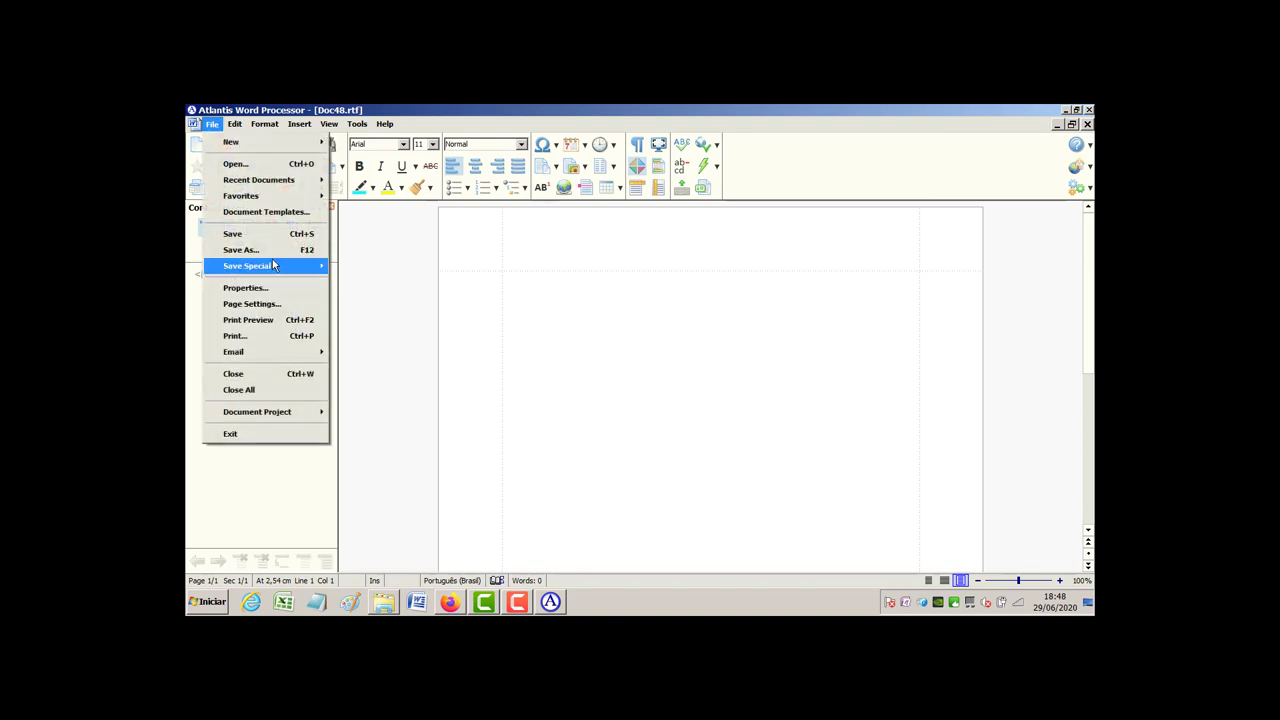
{"action": "left_click", "coordinate": [241, 250]}
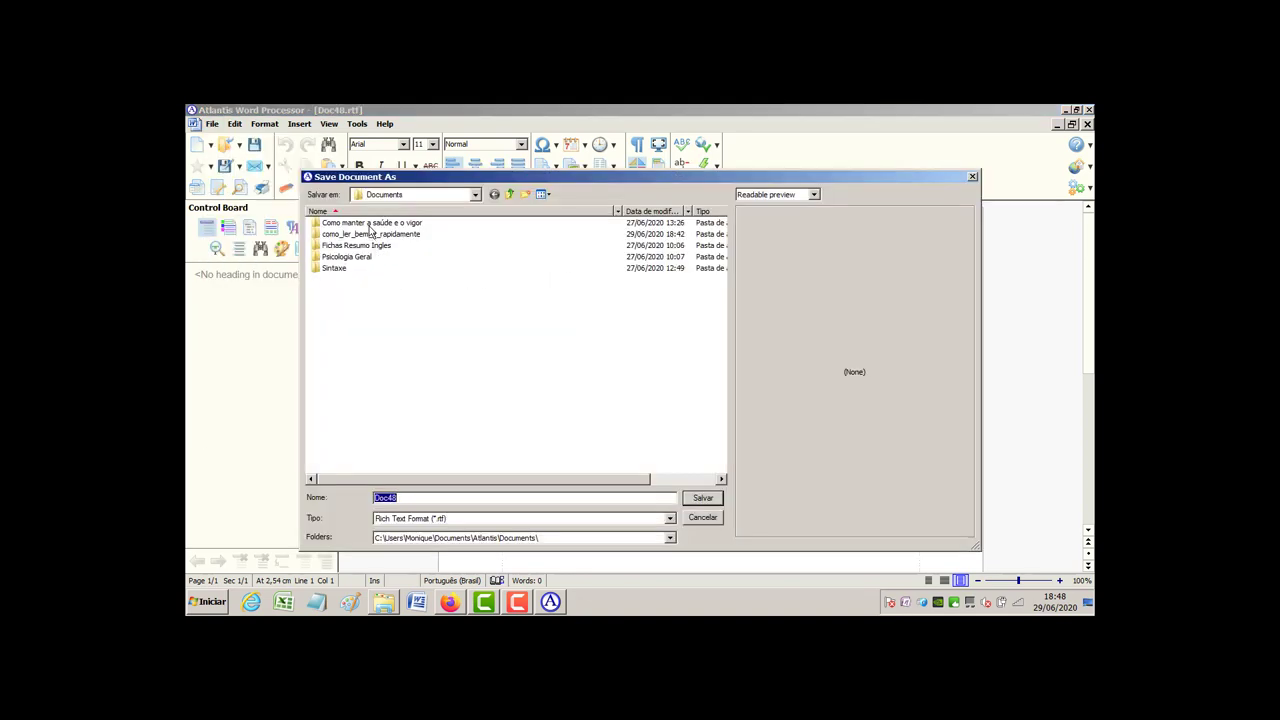
{"action": "double_click", "coordinate": [369, 233]}
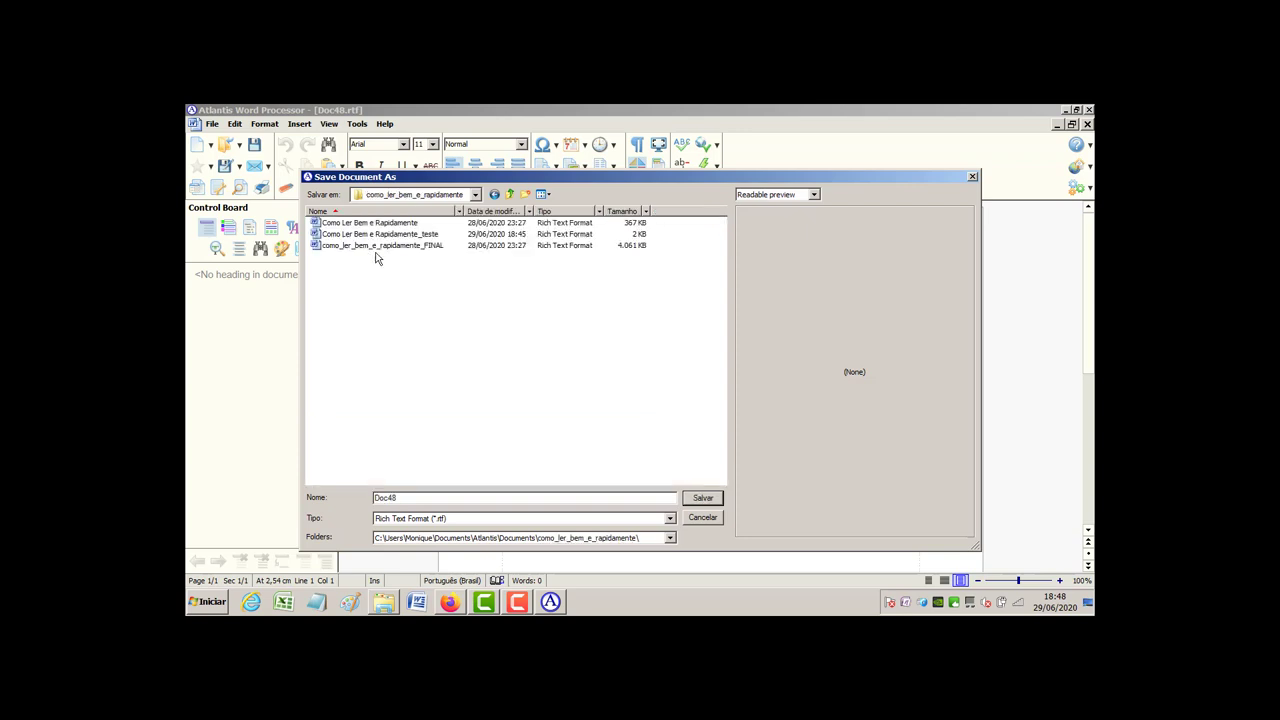
{"action": "double_click", "coordinate": [391, 236]}
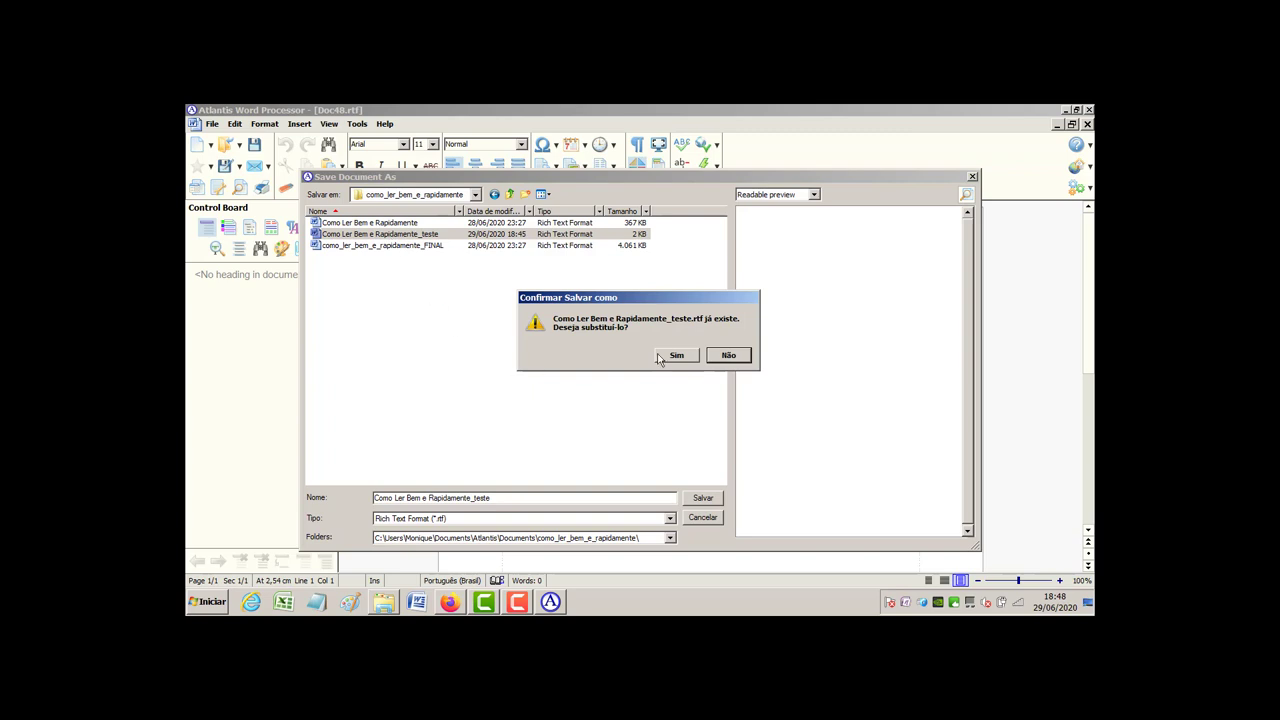
{"action": "left_click", "coordinate": [674, 356]}
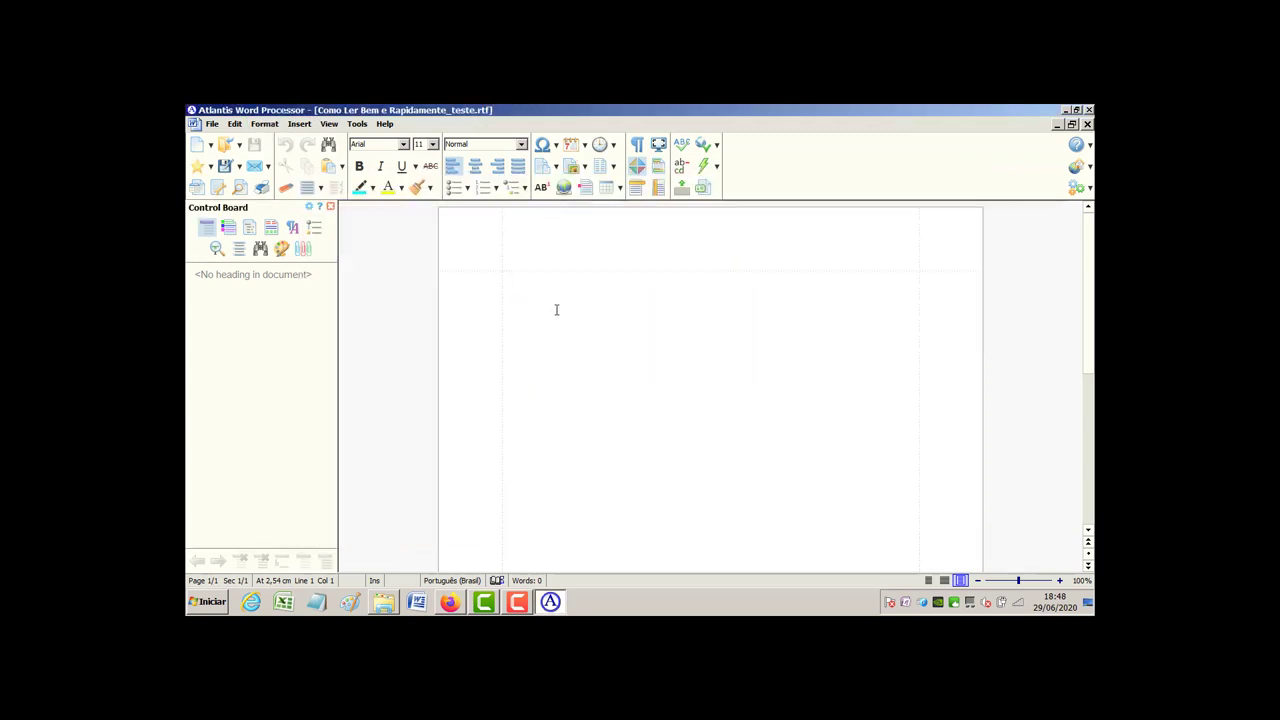
Insert the contents of the text document como_ler_bem_e_rapidamente_FINAL into the blank document as a file
{"action": "left_click", "coordinate": [214, 125]}
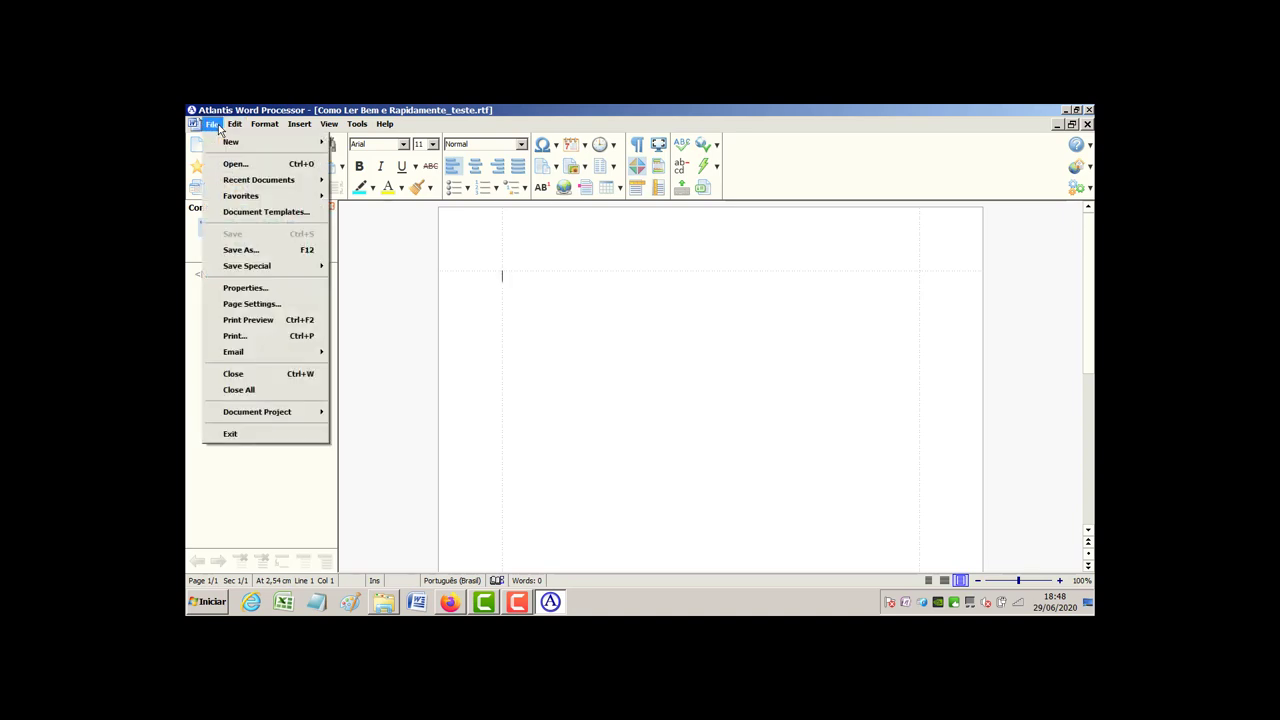
{"action": "mouse_move", "coordinate": [300, 131]}
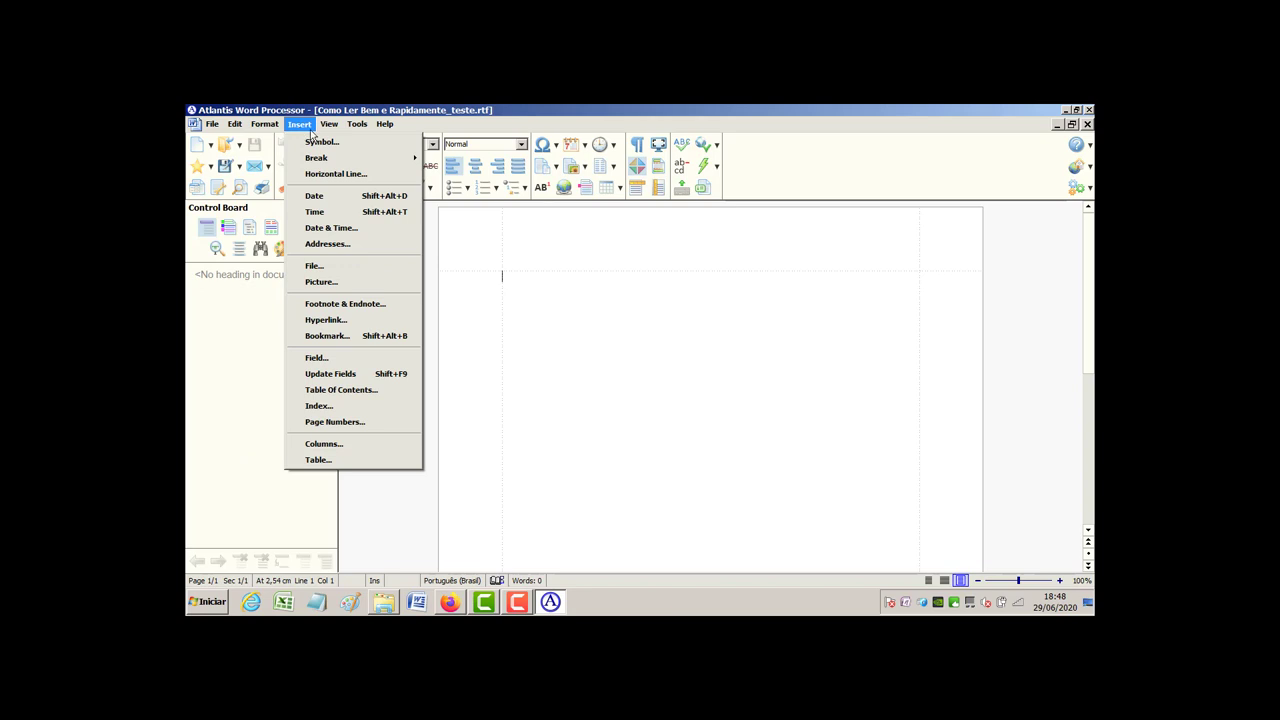
{"action": "left_click", "coordinate": [322, 266]}
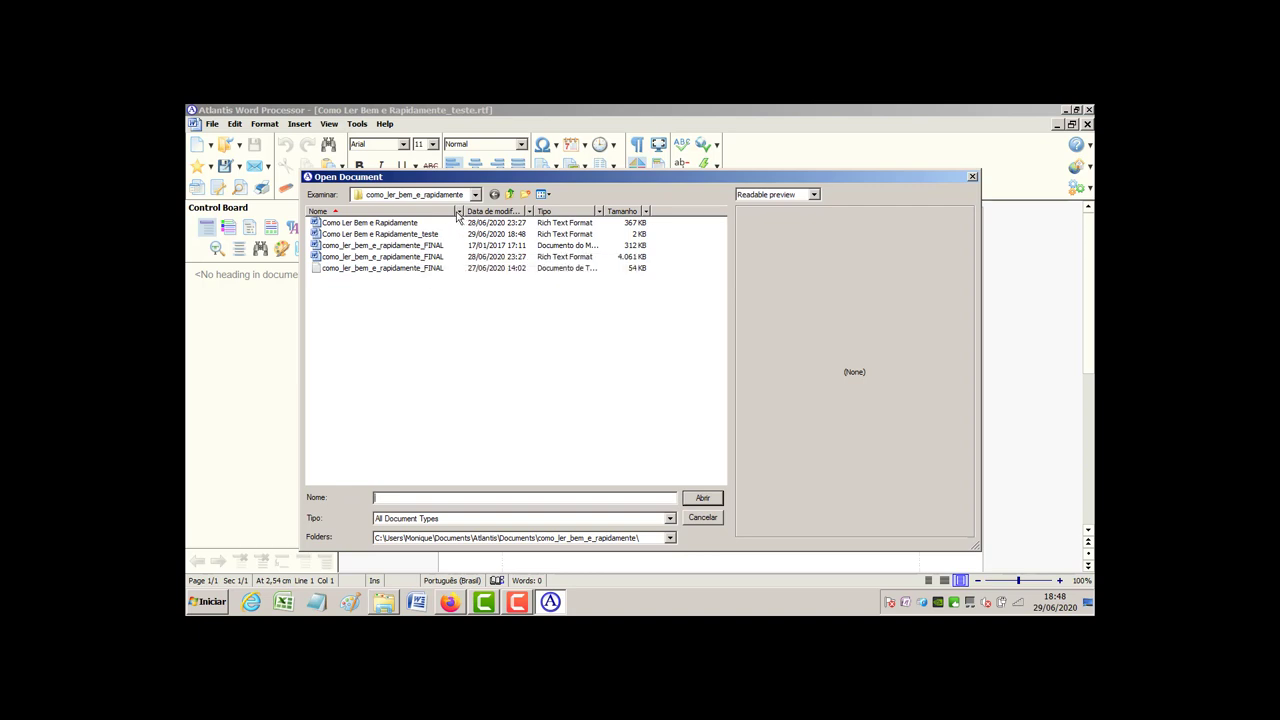
{"action": "left_click_drag", "start_coordinate": [466, 207], "coordinate": [521, 219]}
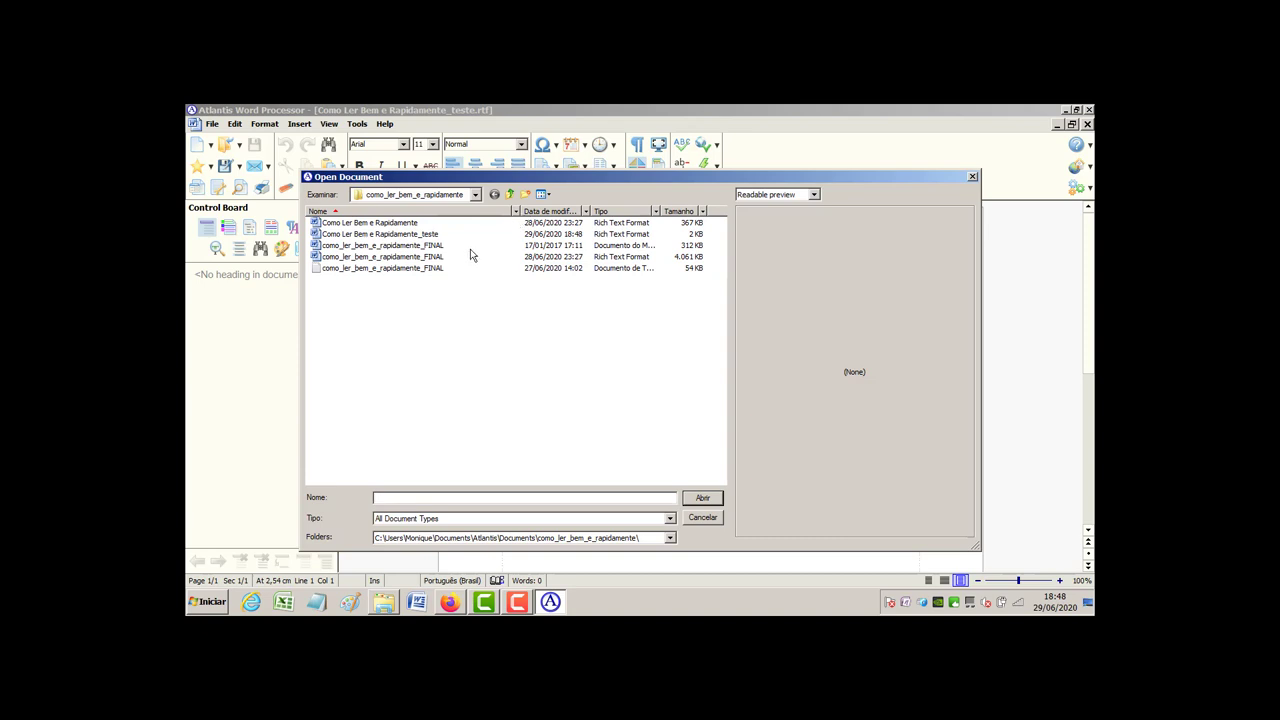
{"action": "left_click", "coordinate": [615, 273]}
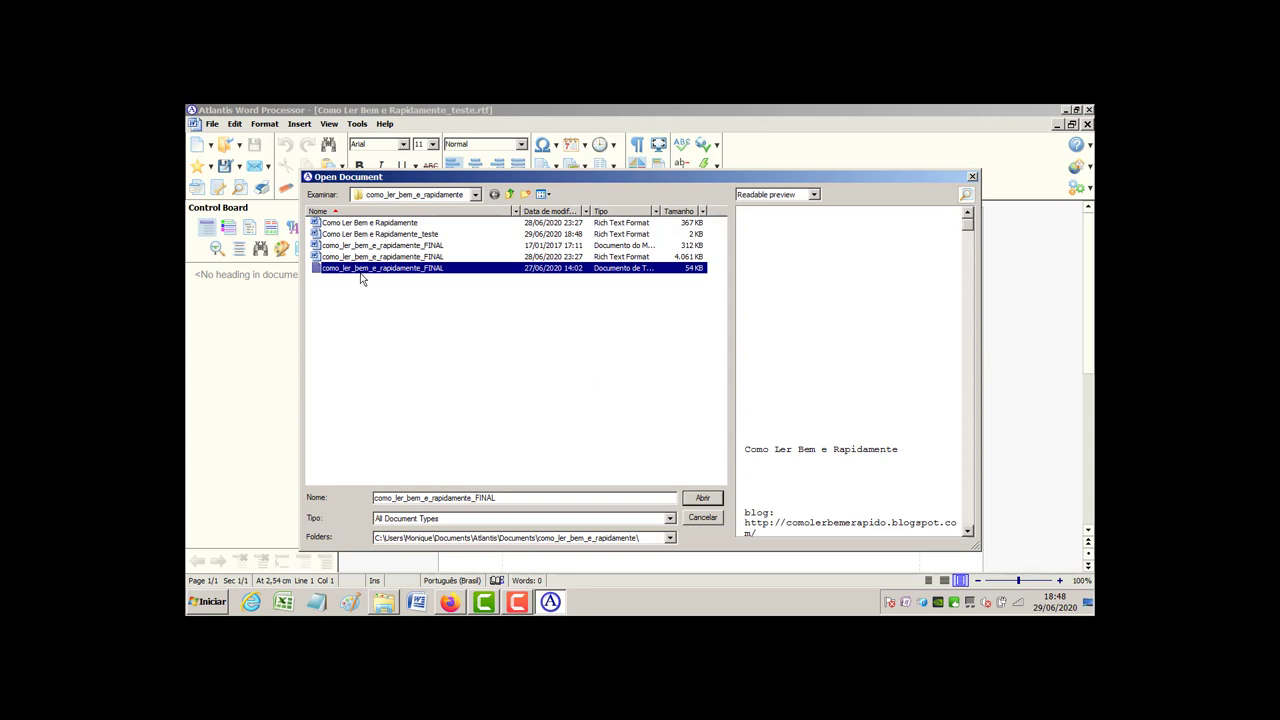
{"action": "key", "text": "Return"}
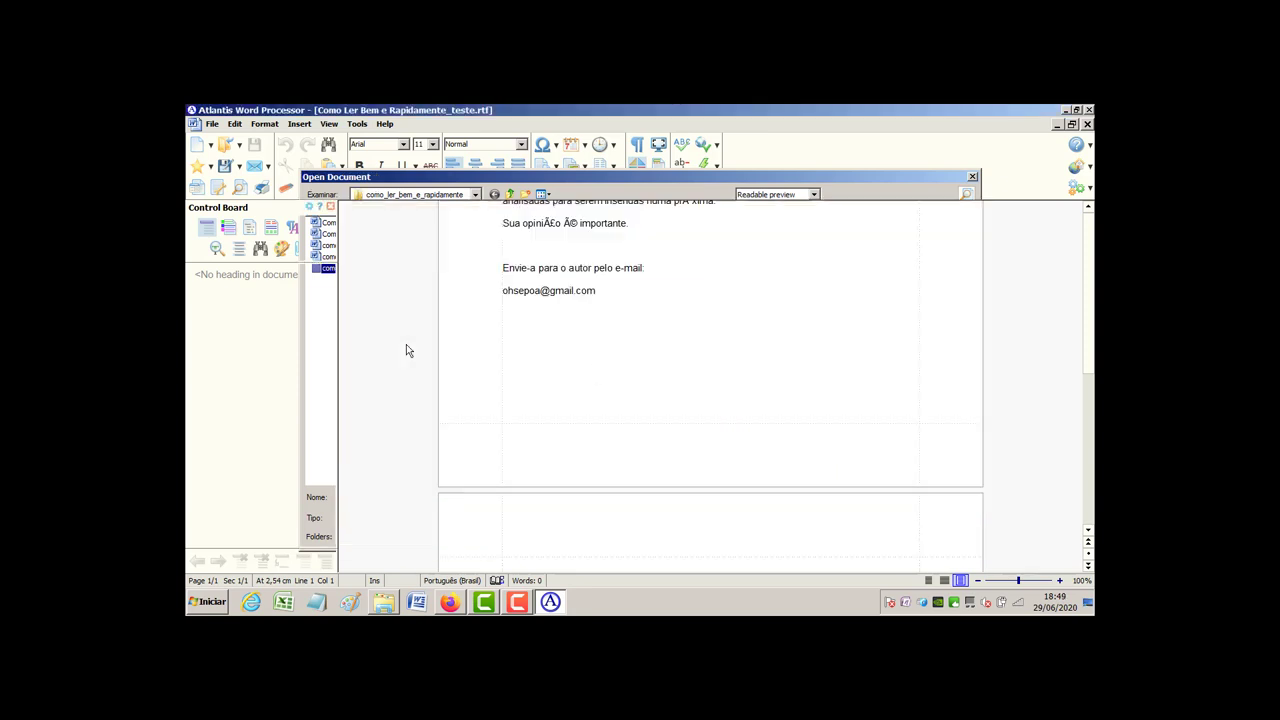
Check the accented characters in the inserted text and select the whole document's text
{"action": "scroll", "coordinate": [584, 370], "scroll_direction": "up", "scroll_amount": 3}
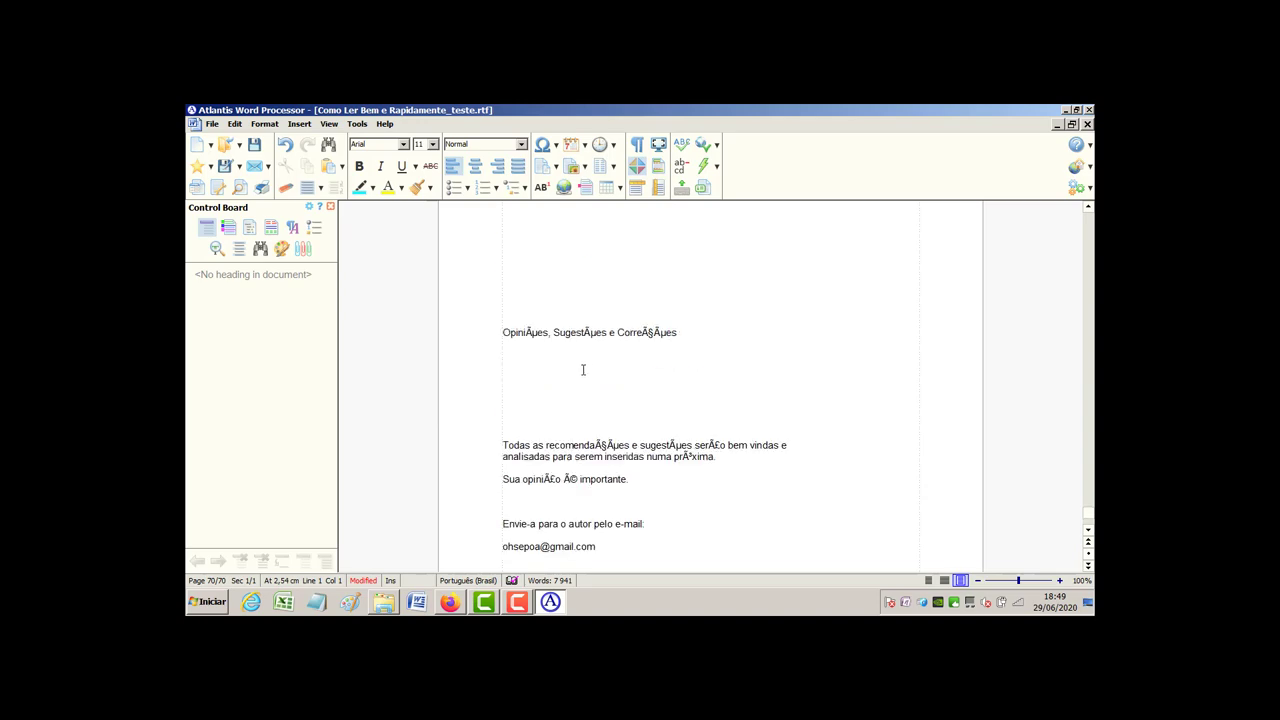
{"action": "scroll", "coordinate": [584, 368], "scroll_direction": "up", "scroll_amount": 3}
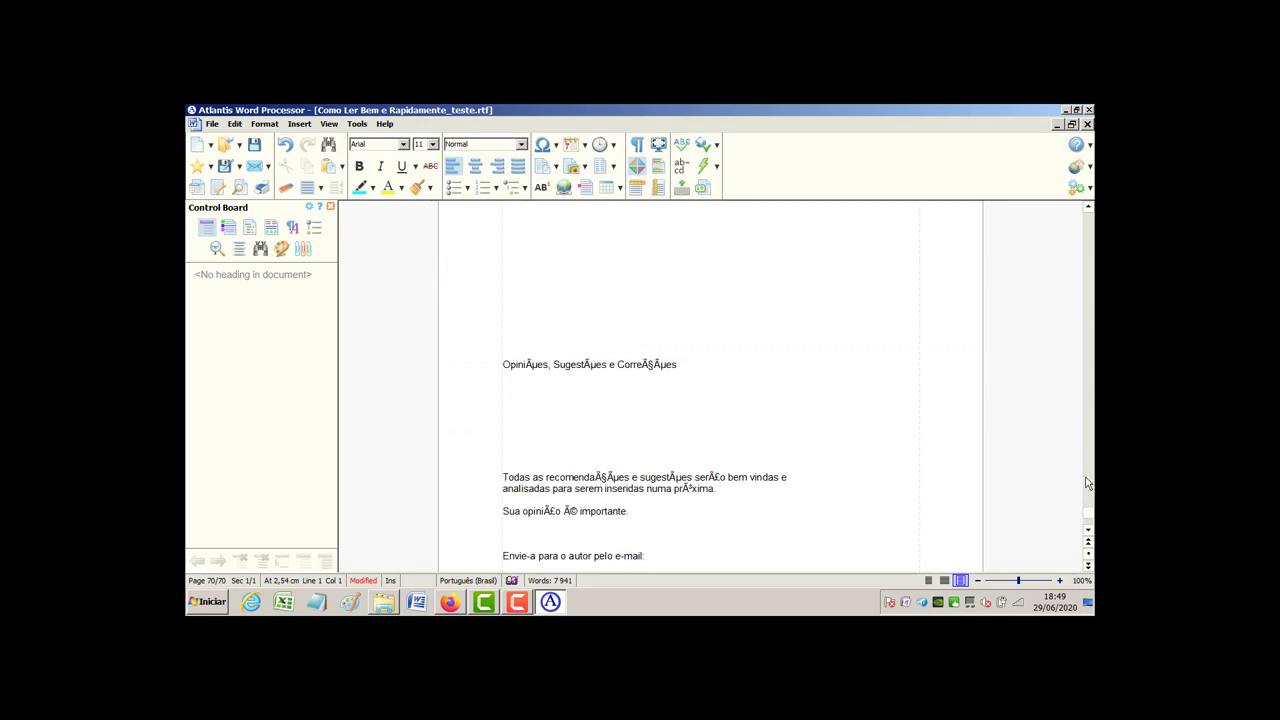
{"action": "left_click_drag", "start_coordinate": [1088, 512], "coordinate": [1088, 246]}
{"action": "scroll", "coordinate": [719, 353], "scroll_direction": "up", "scroll_amount": 4}
{"action": "left_click_drag", "start_coordinate": [557, 337], "coordinate": [679, 338]}
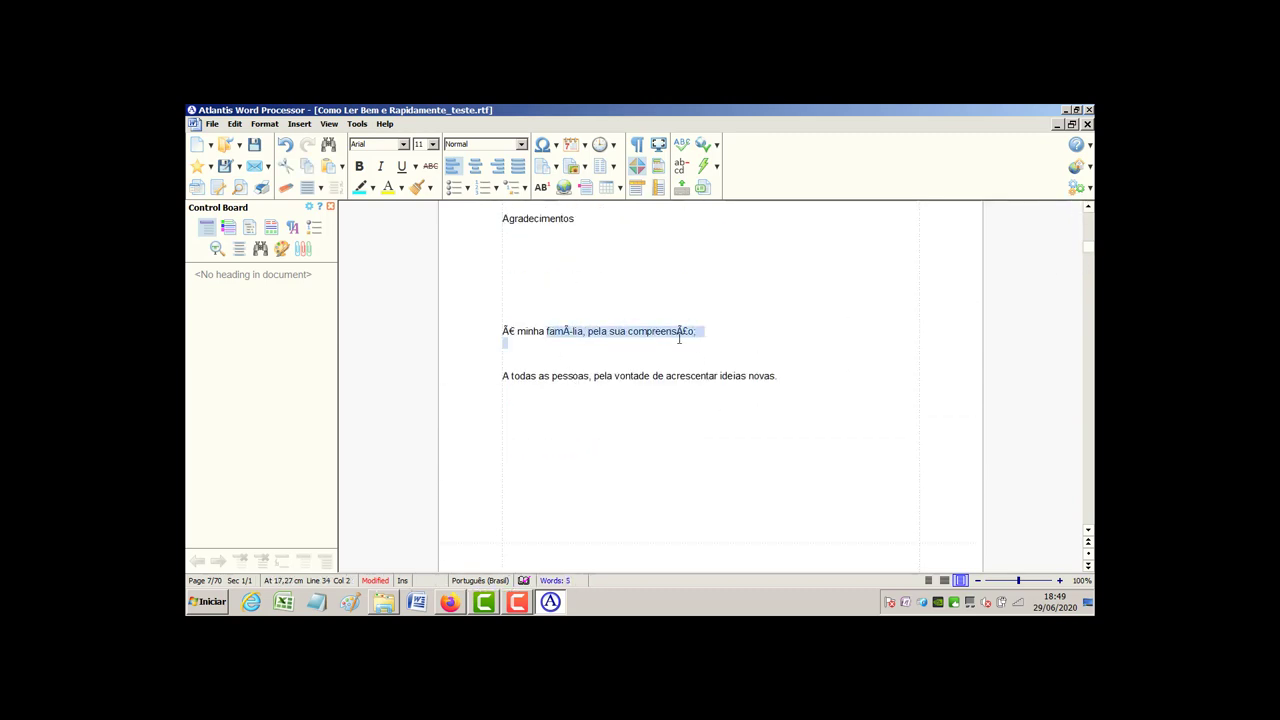
{"action": "right_click", "coordinate": [610, 278]}
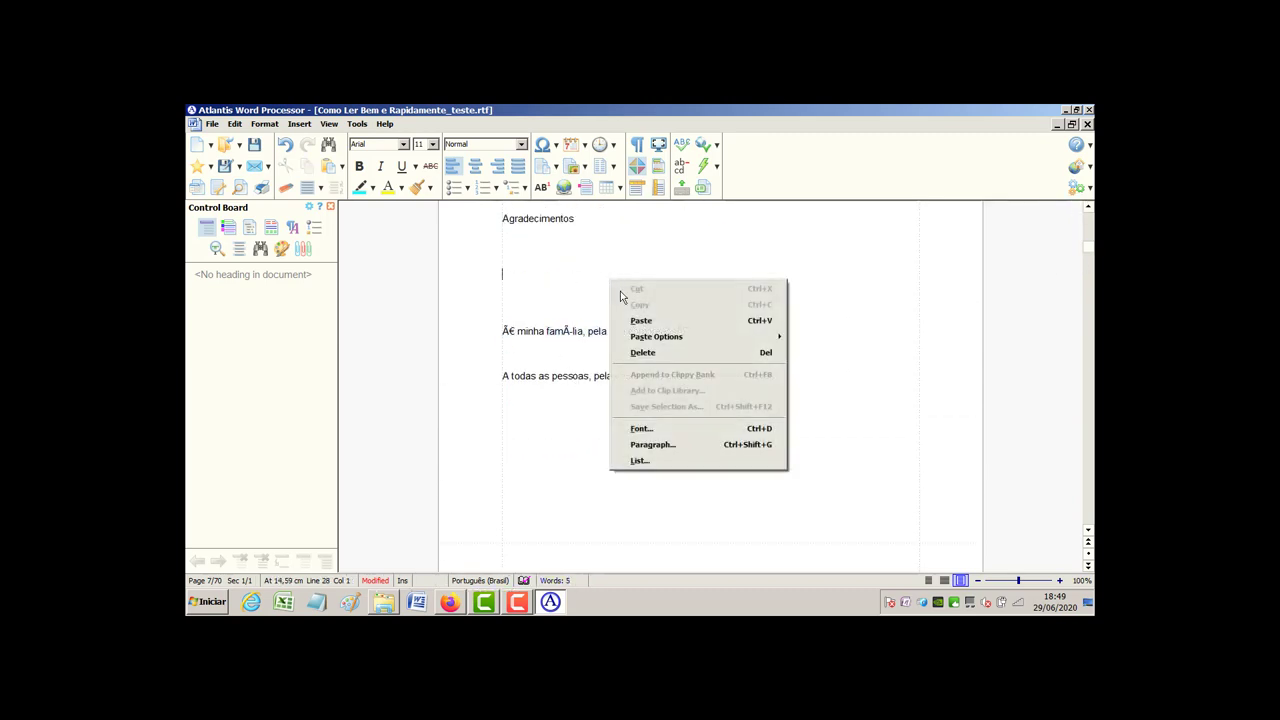
{"action": "left_click", "coordinate": [211, 125]}
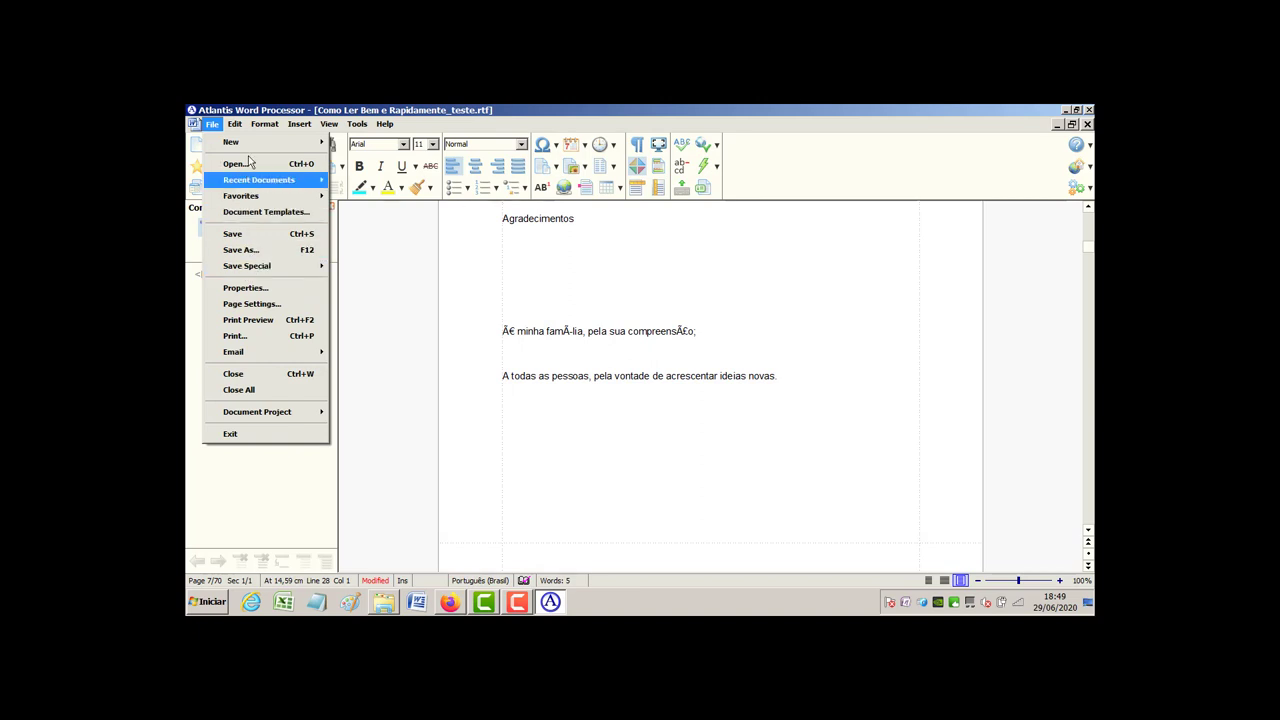
{"action": "key", "text": "Right"}
{"action": "left_click", "coordinate": [268, 305]}
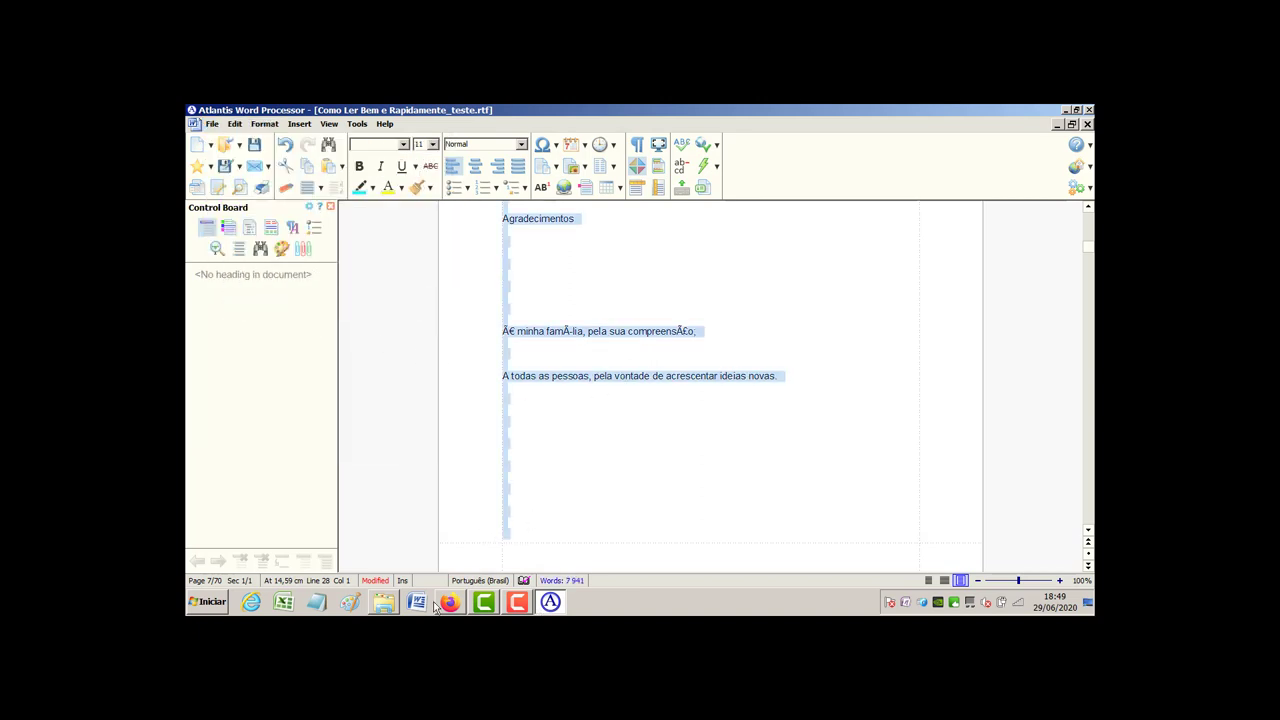
Open the text document como_ler_bem_e_rapidamente_FINAL in Notepad from its folder and copy all of its text
{"action": "left_click", "coordinate": [384, 601]}
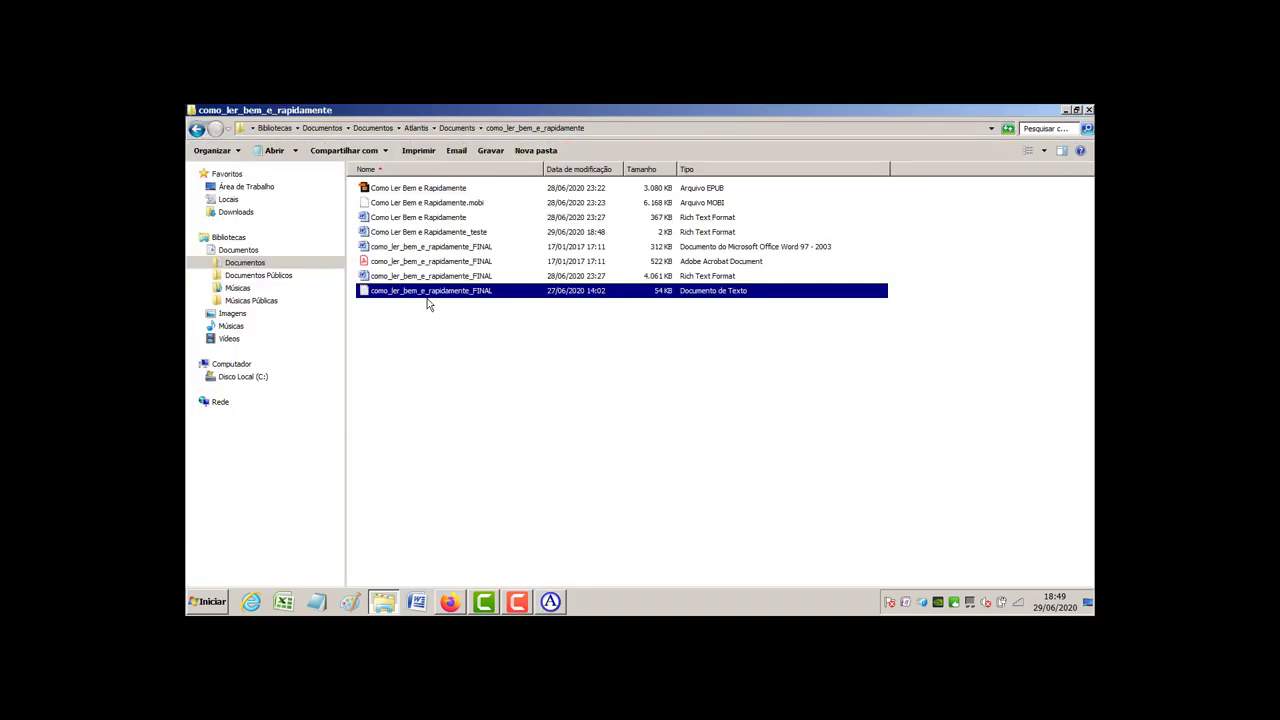
{"action": "double_click", "coordinate": [500, 293]}
{"action": "scroll", "coordinate": [509, 346], "scroll_direction": "down", "scroll_amount": 3}
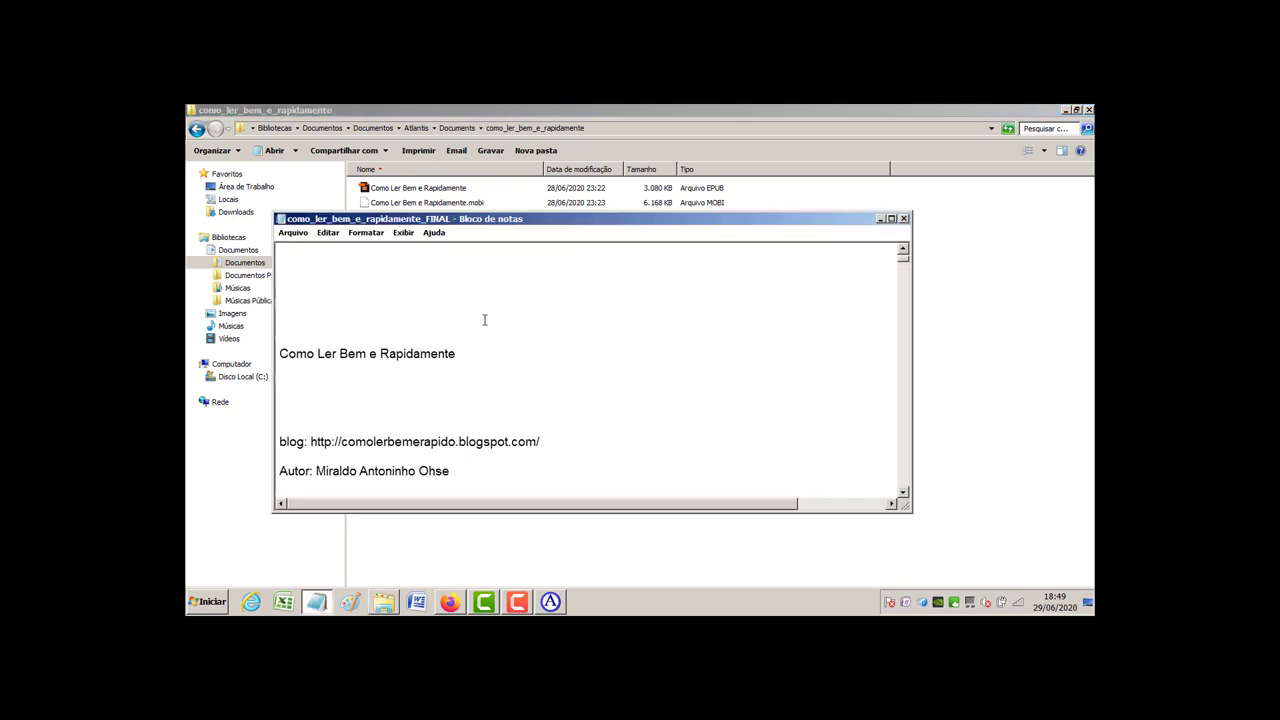
{"action": "right_click", "coordinate": [585, 334]}
{"action": "left_click", "coordinate": [628, 410]}
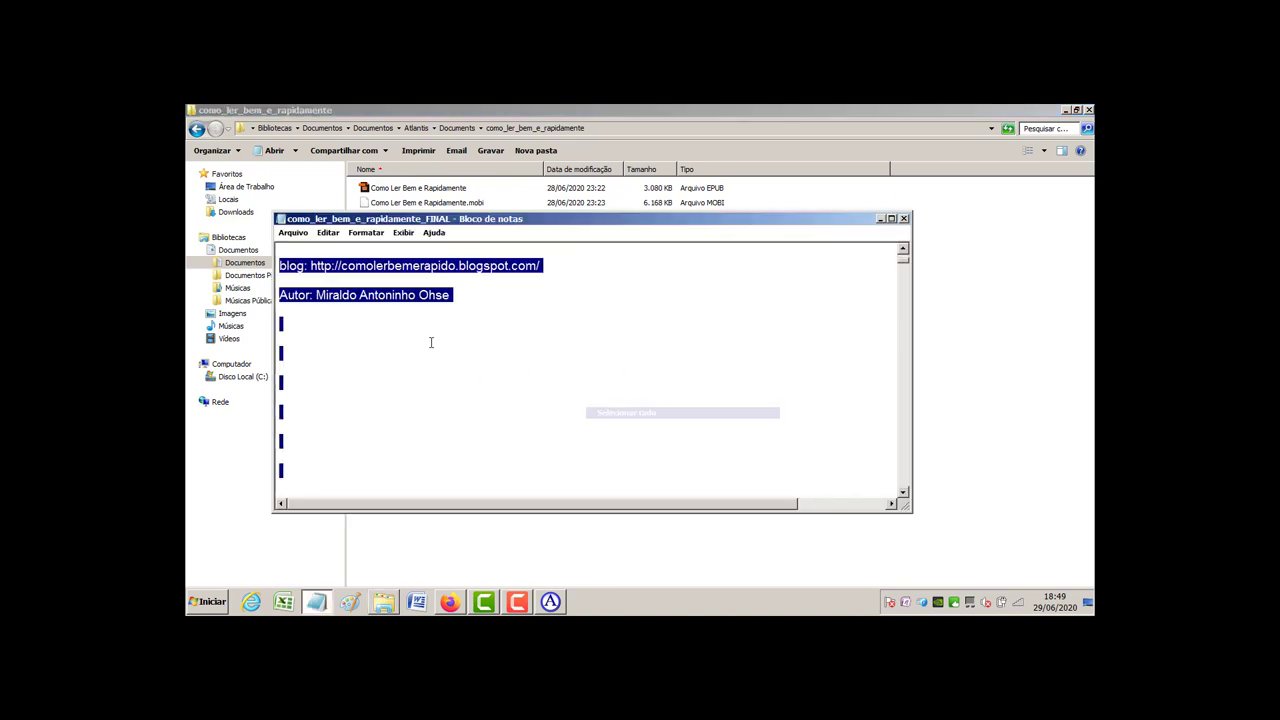
{"action": "right_click", "coordinate": [390, 293]}
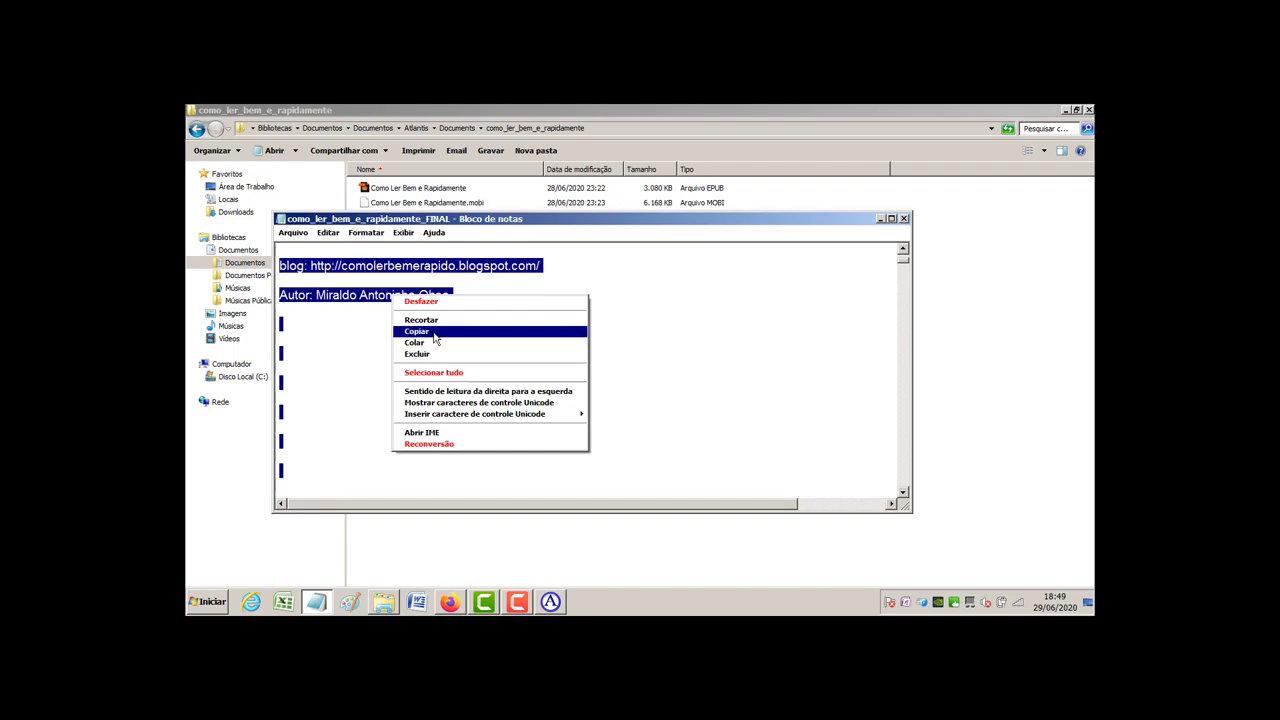
{"action": "left_click", "coordinate": [418, 332]}
Switch to Atlantis Word Processor and replace the selected document text with the text copied from Notepad
{"action": "left_click", "coordinate": [550, 601]}
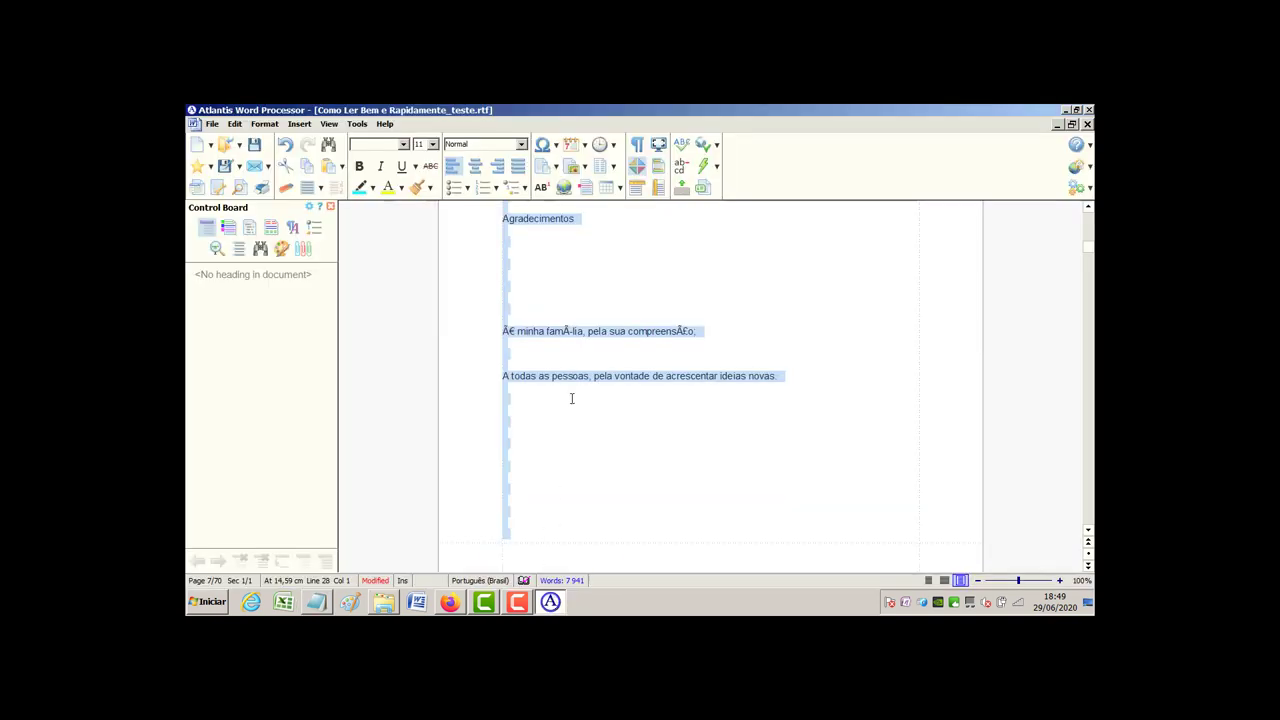
{"action": "right_click", "coordinate": [655, 336]}
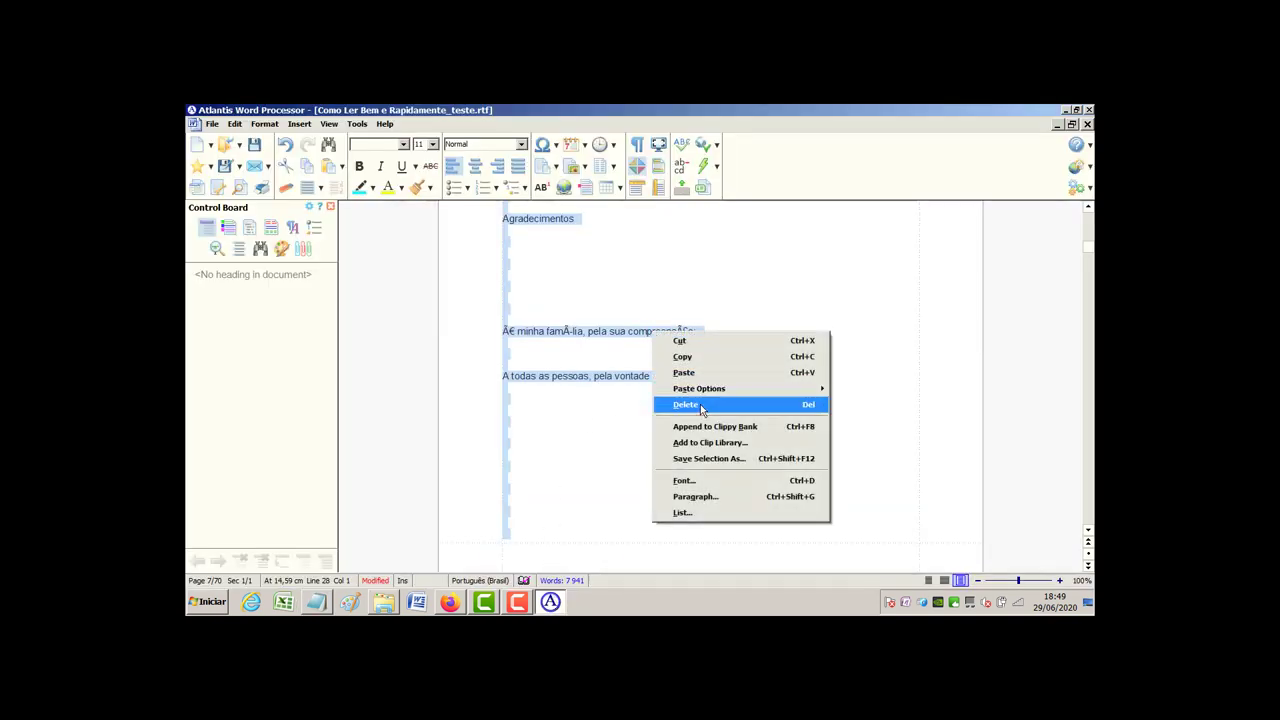
{"action": "left_click", "coordinate": [695, 375]}
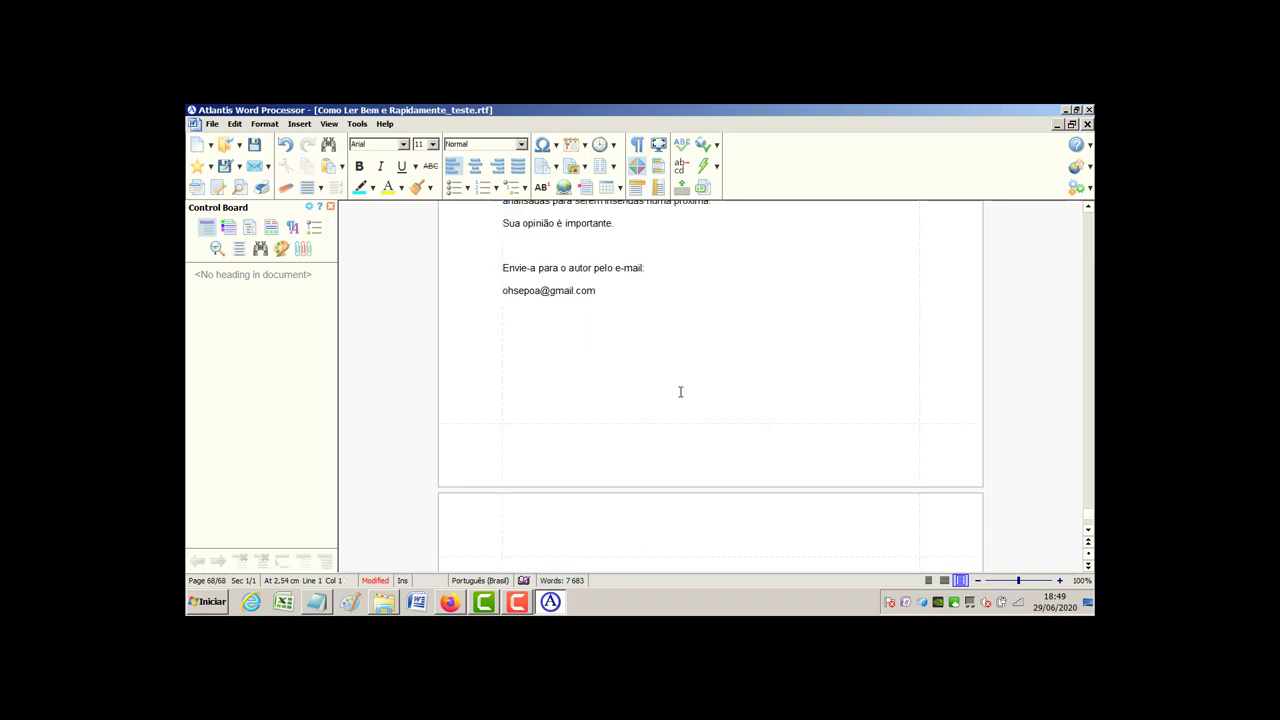
{"action": "left_click_drag", "start_coordinate": [1090, 518], "coordinate": [1088, 215]}
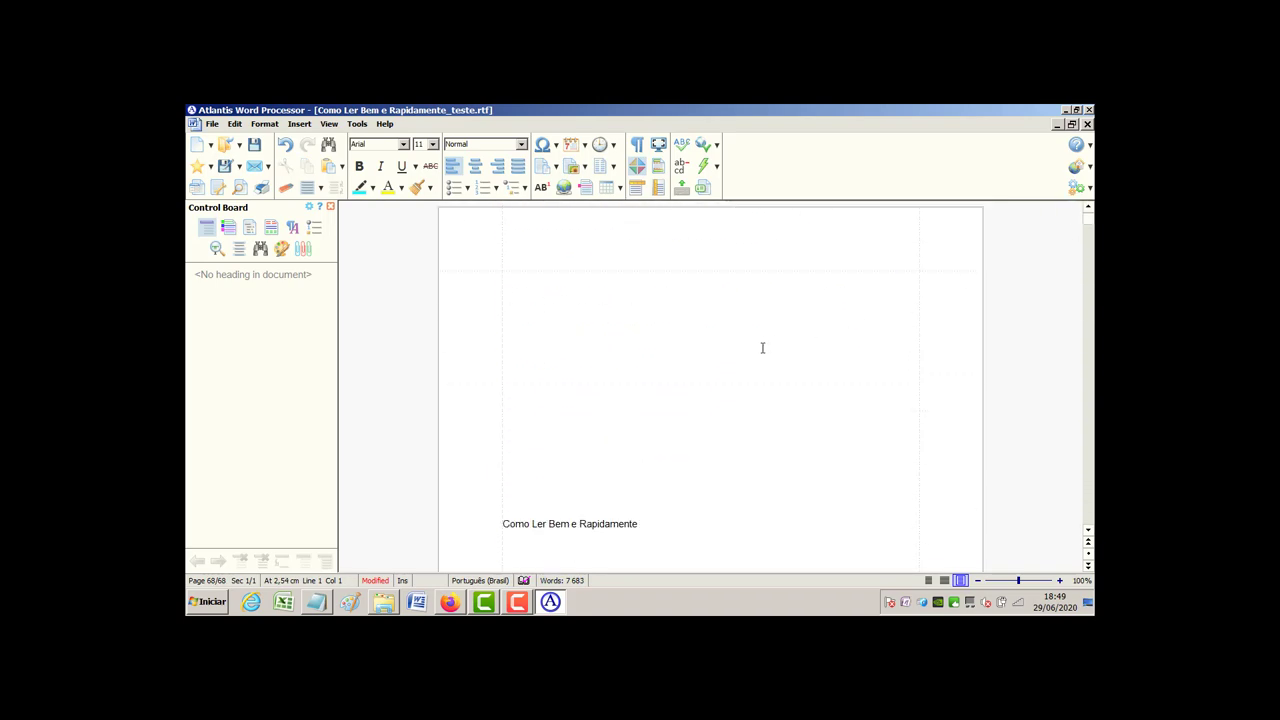
Save the document Como Ler Bem e Rapidamente_teste.rtf with the pasted text
{"action": "left_click", "coordinate": [211, 124]}
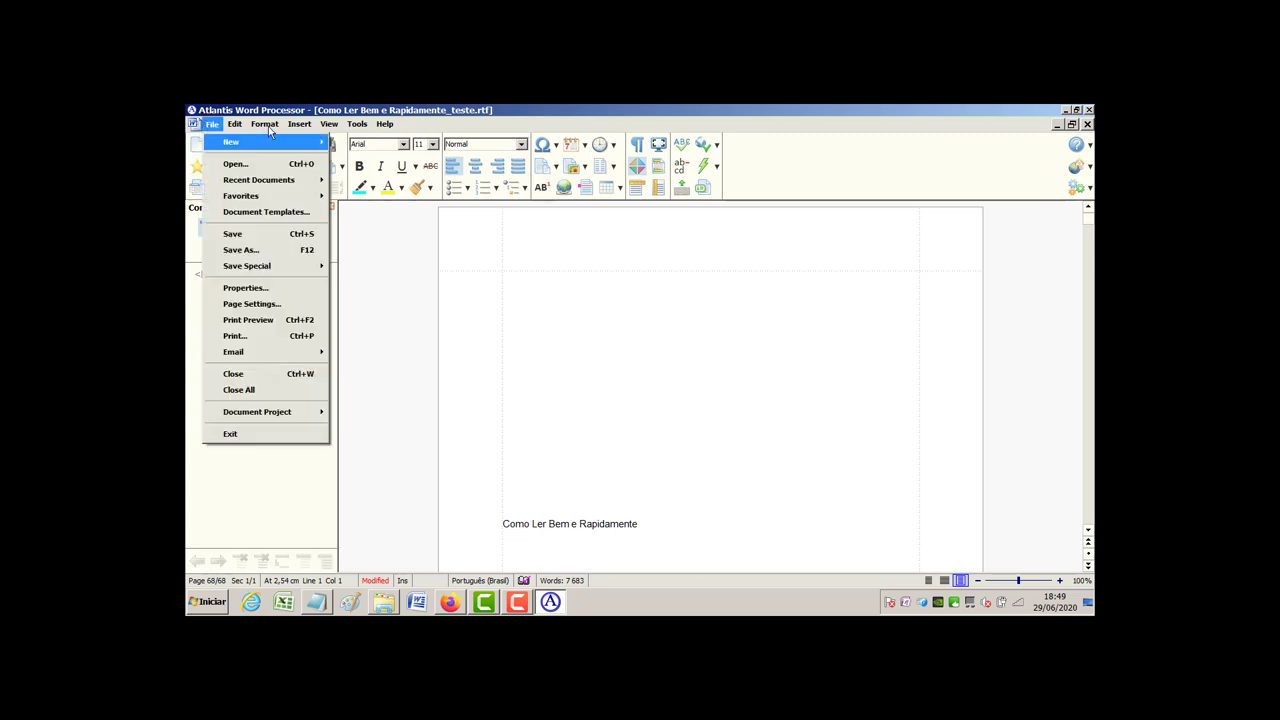
{"action": "left_click", "coordinate": [329, 124]}
{"action": "left_click", "coordinate": [604, 110]}
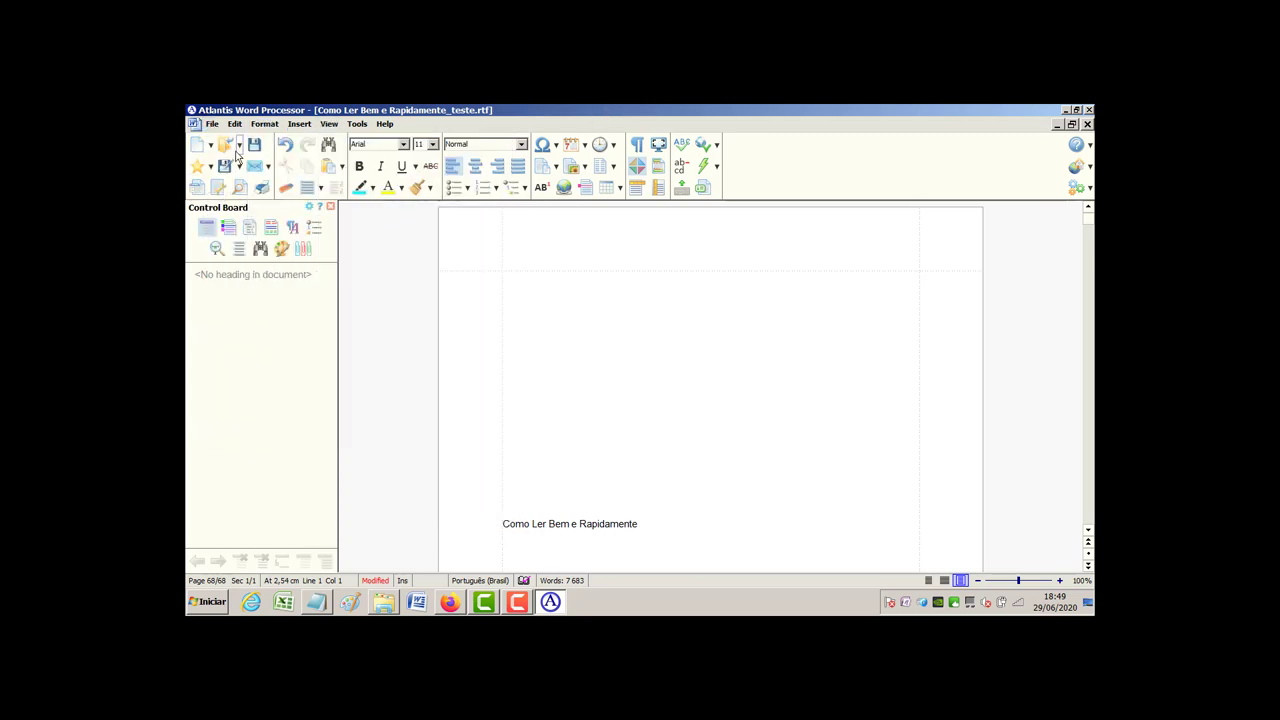
{"action": "mouse_move", "coordinate": [254, 155]}
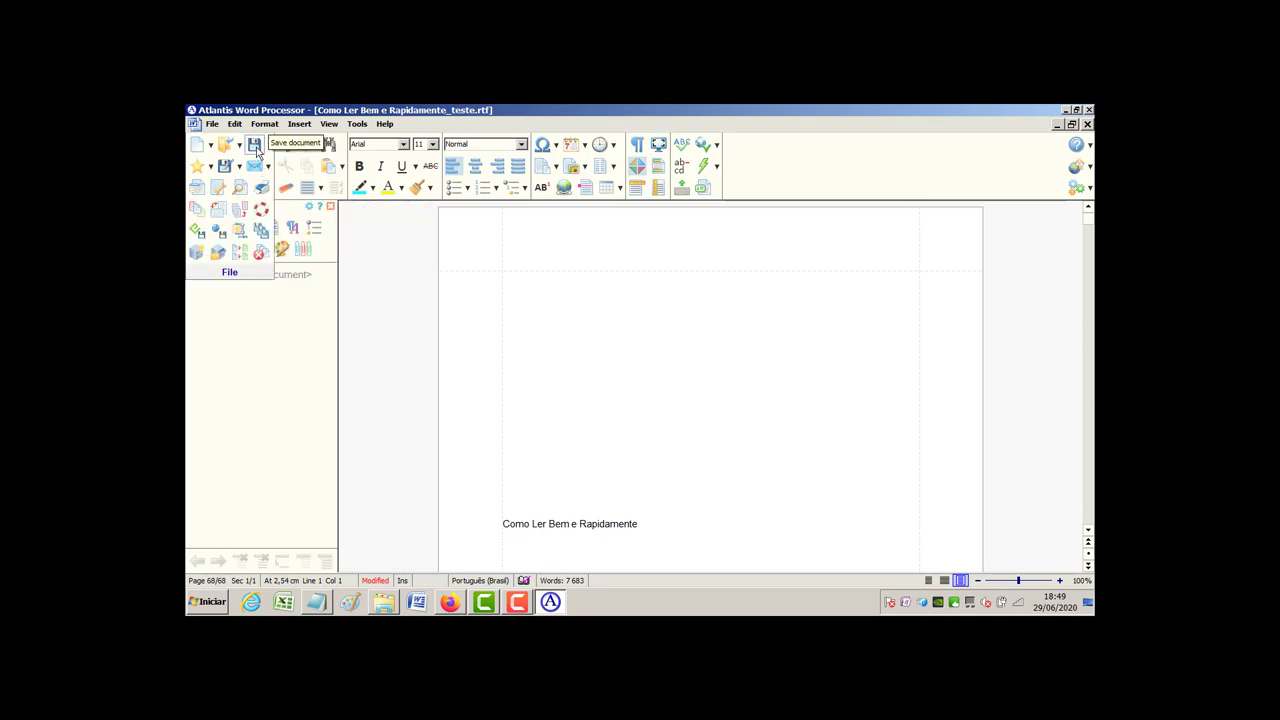
{"action": "left_click", "coordinate": [257, 151]}
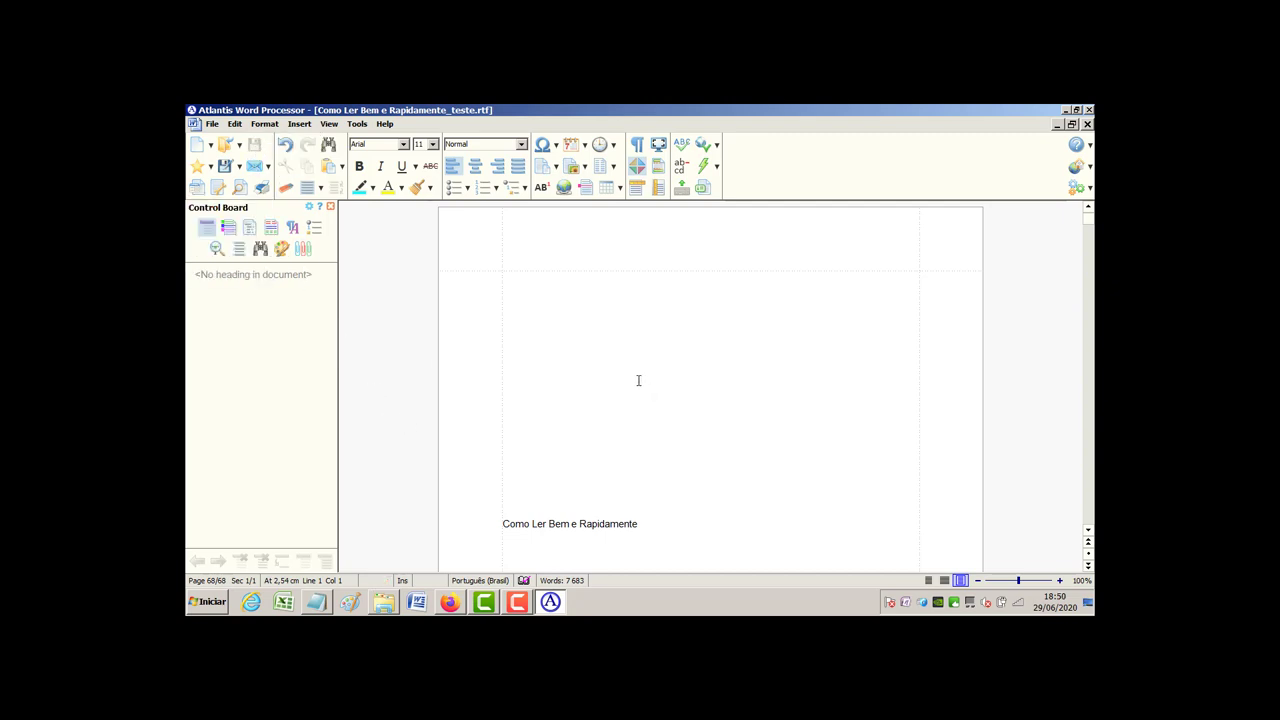
Close the Notepad window of como_ler_bem_e_rapidamente_FINAL and return to the Atlantis document
{"action": "scroll", "coordinate": [649, 438], "scroll_direction": "down", "scroll_amount": 3}
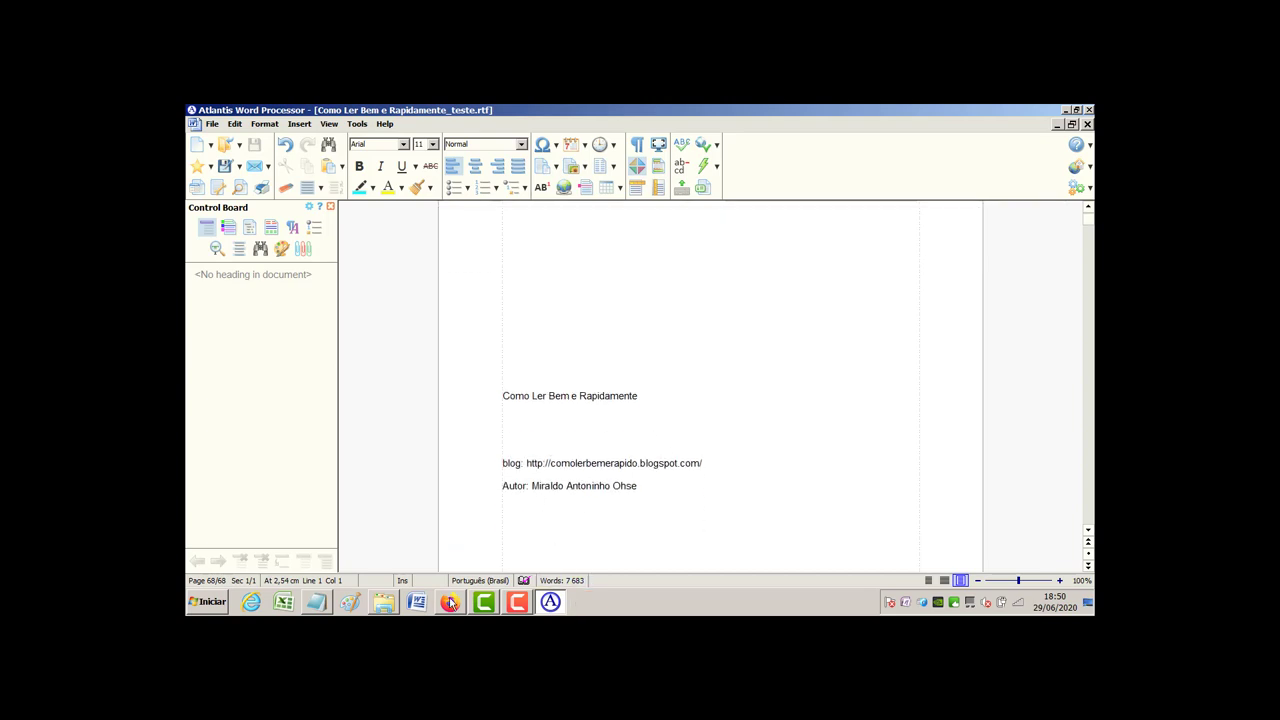
{"action": "left_click", "coordinate": [316, 603]}
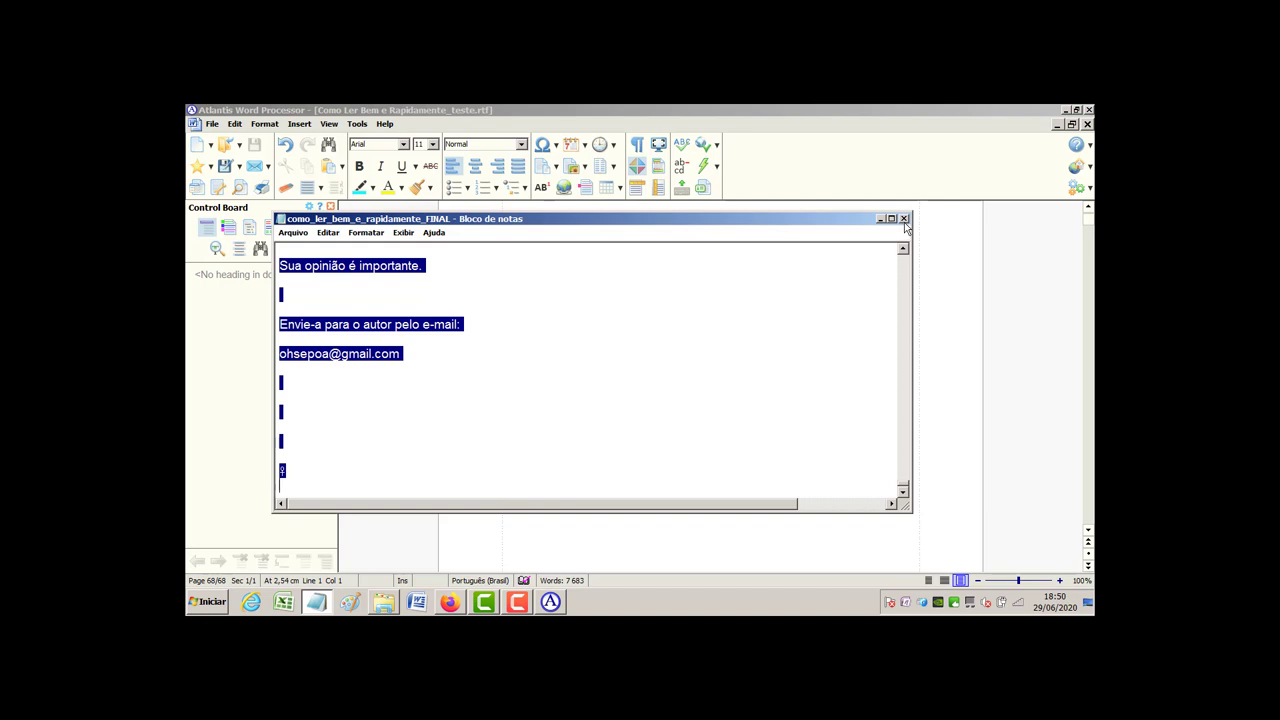
{"action": "left_click", "coordinate": [903, 219]}
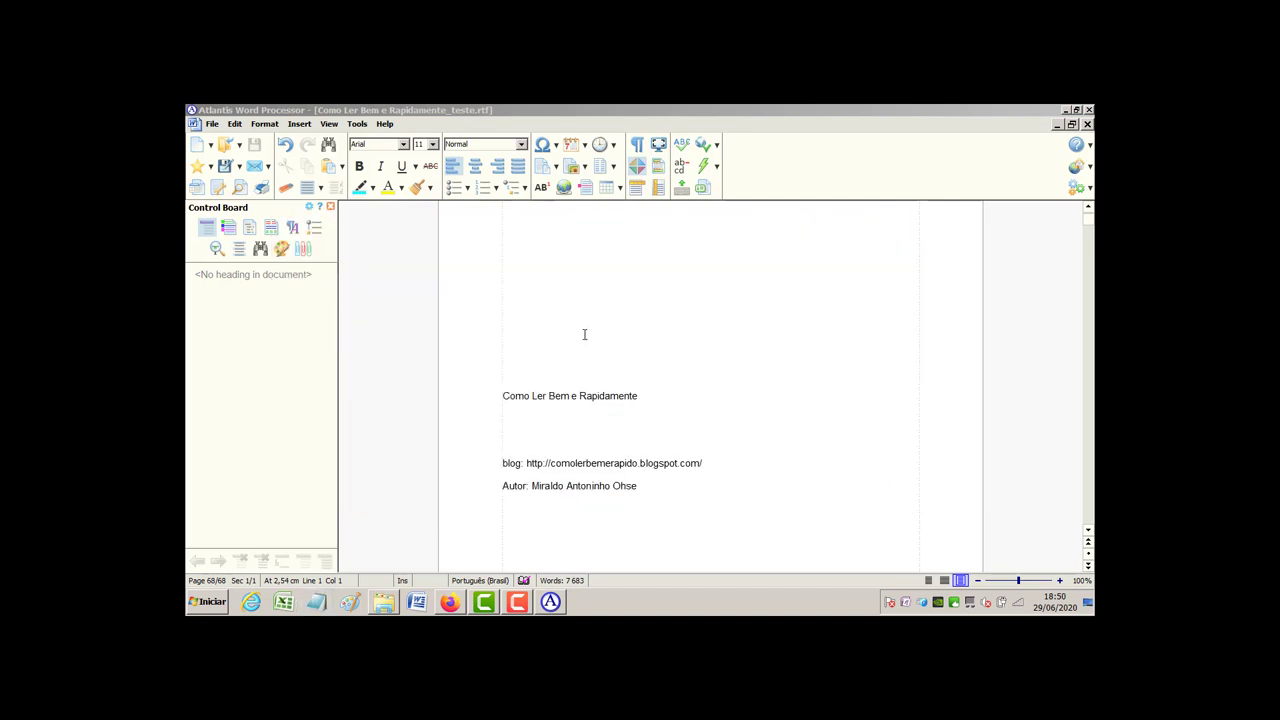
Review the front pages, the index and the start of "Aula 01 - Introdução" in the pasted text
{"action": "left_click_drag", "start_coordinate": [1088, 217], "coordinate": [1088, 240]}
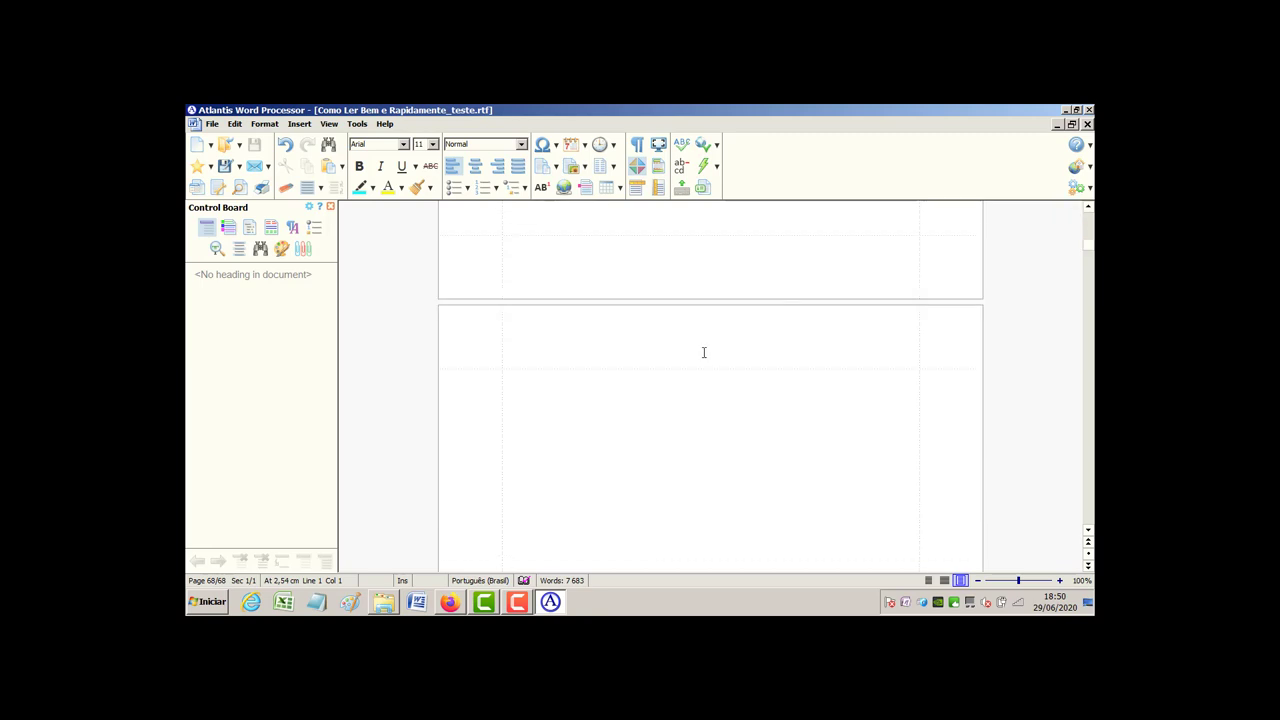
{"action": "scroll", "coordinate": [574, 371], "scroll_direction": "down", "scroll_amount": 8}
{"action": "scroll", "coordinate": [556, 381], "scroll_direction": "down", "scroll_amount": 5}
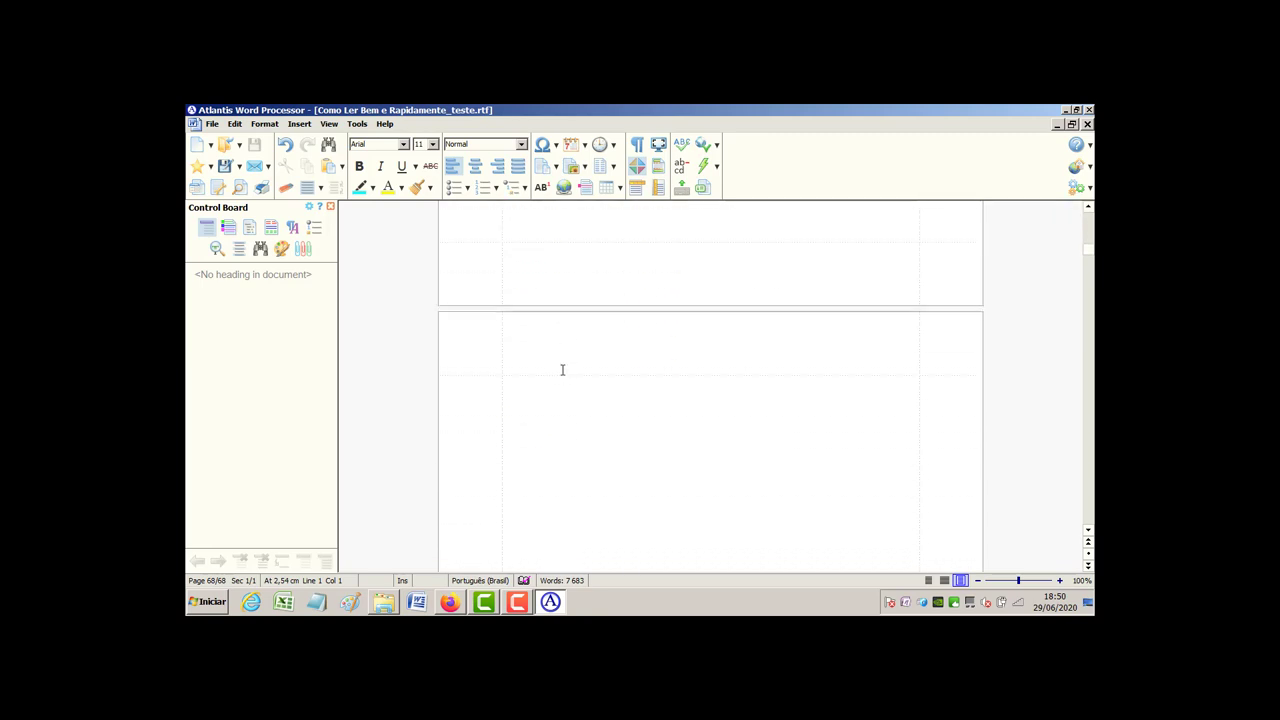
{"action": "scroll", "coordinate": [568, 366], "scroll_direction": "down", "scroll_amount": 6}
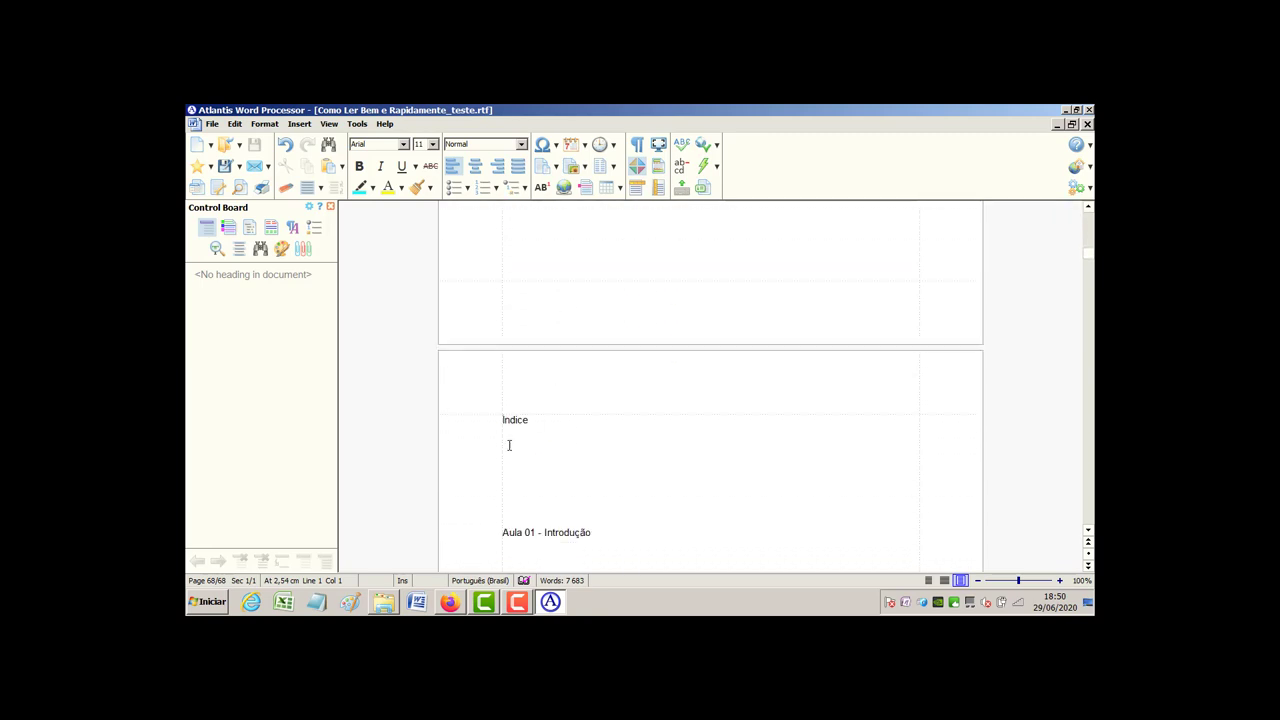
{"action": "scroll", "coordinate": [583, 423], "scroll_direction": "down", "scroll_amount": 12}
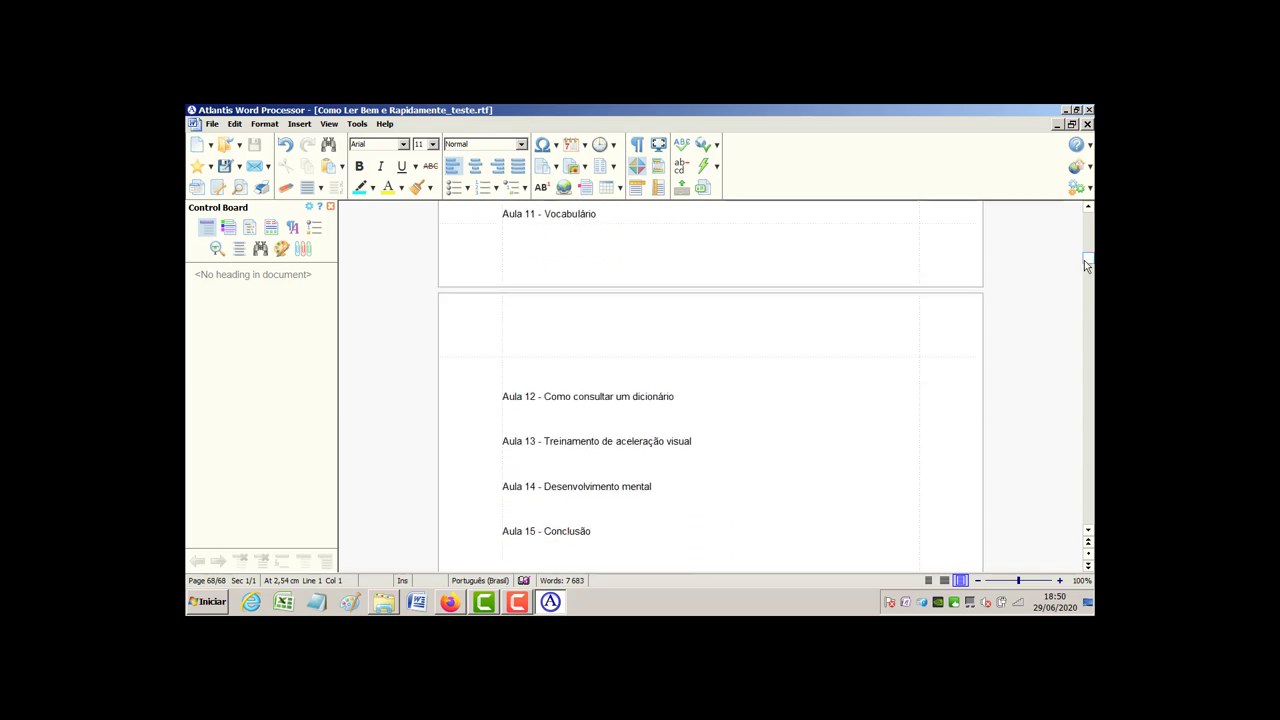
{"action": "scroll", "coordinate": [1084, 260], "scroll_direction": "down", "scroll_amount": 10}
{"action": "scroll", "coordinate": [633, 405], "scroll_direction": "up", "scroll_amount": 3}
{"action": "scroll", "coordinate": [633, 405], "scroll_direction": "up", "scroll_amount": 15}
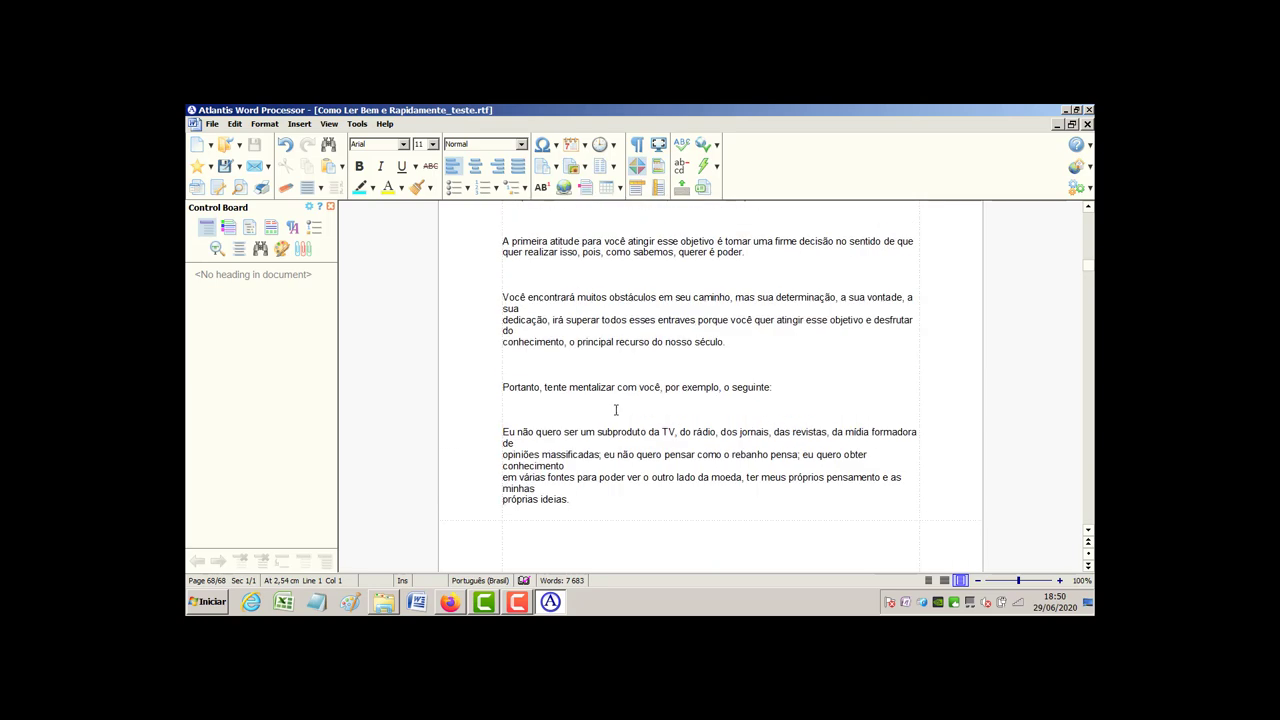
{"action": "scroll", "coordinate": [590, 414], "scroll_direction": "up", "scroll_amount": 3}
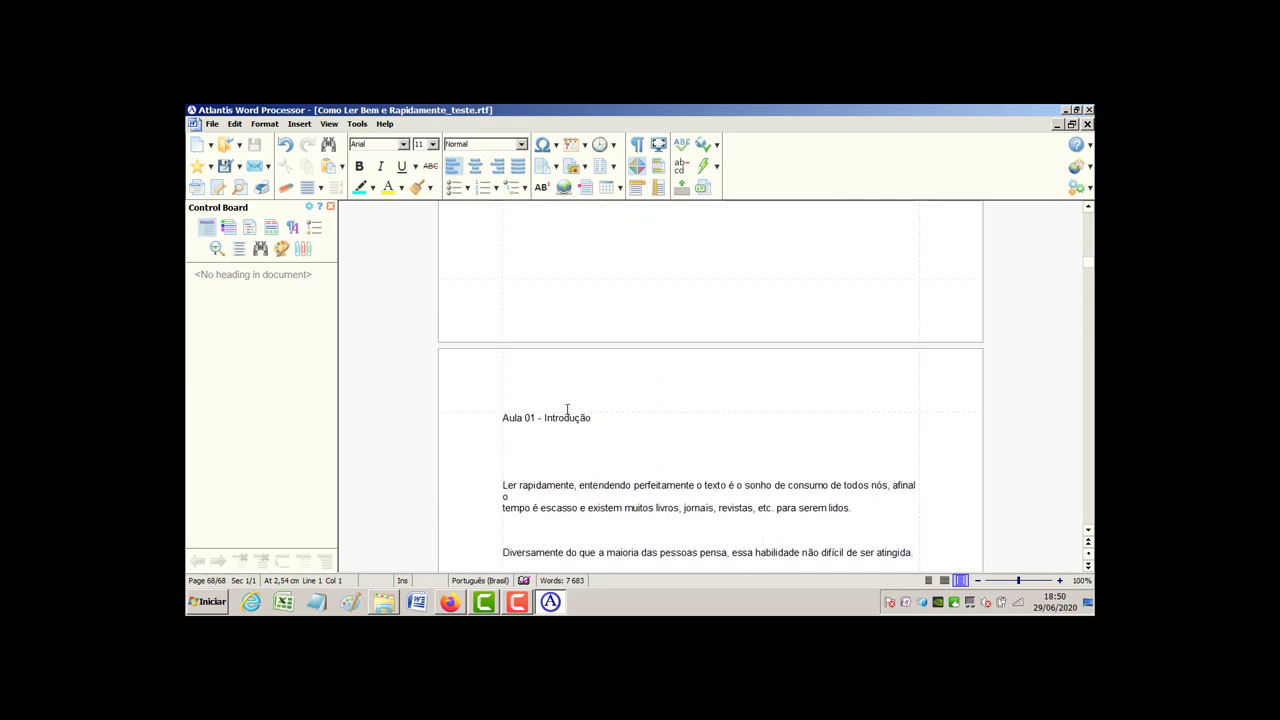
{"action": "scroll", "coordinate": [575, 480], "scroll_direction": "up", "scroll_amount": 5}
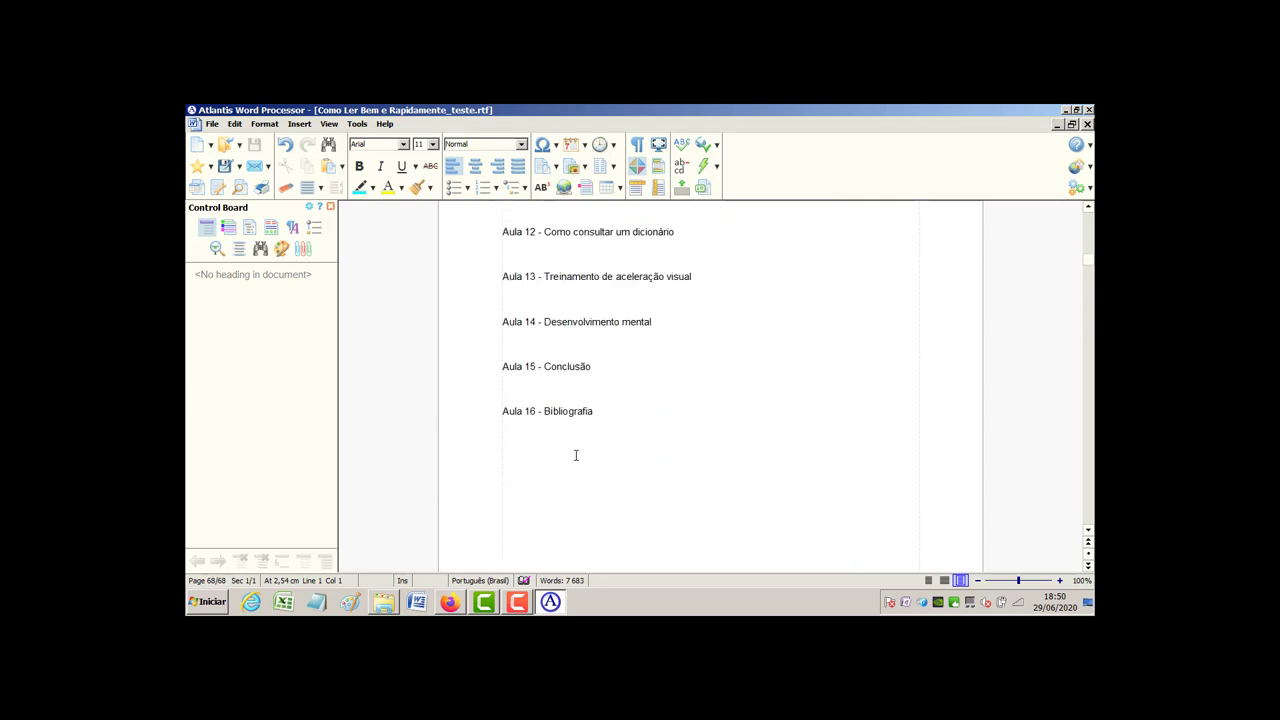
Delete the front matter and index from the document's second line through the entry "Aula 13 - Treinamento de aceleração visual"
{"action": "left_click_drag", "start_coordinate": [601, 415], "coordinate": [569, 306]}
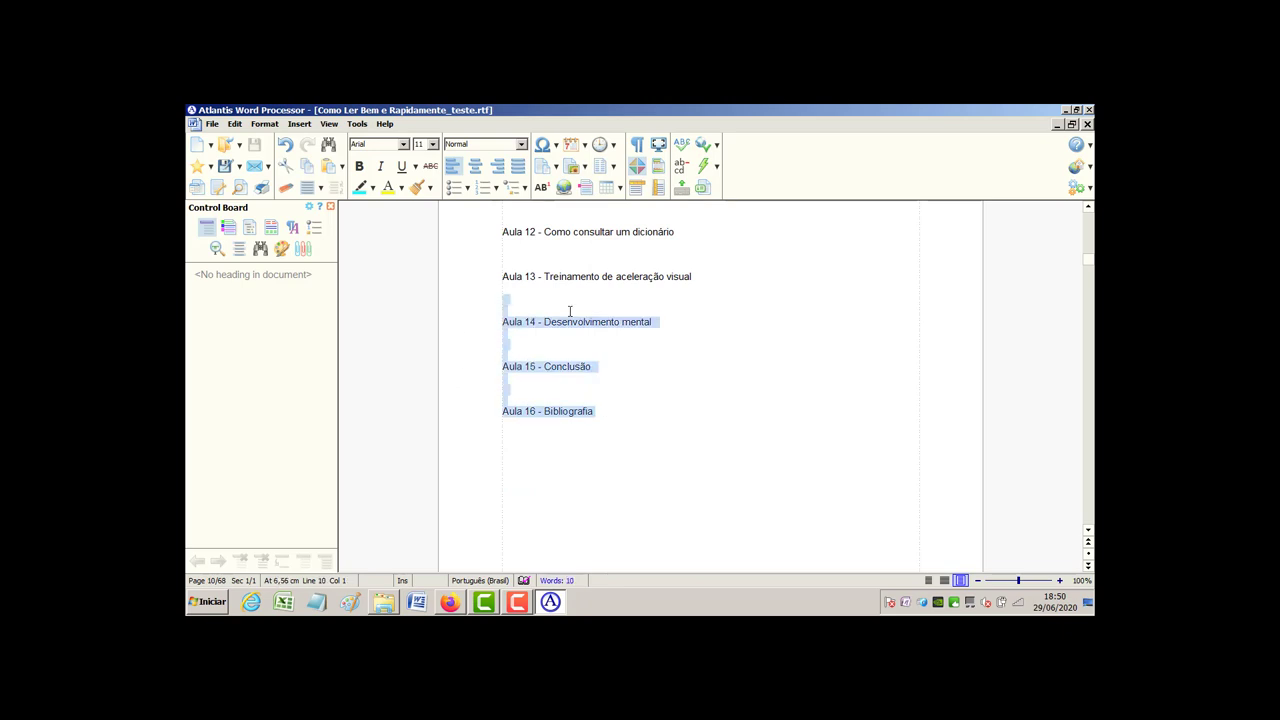
{"action": "scroll", "coordinate": [793, 318], "scroll_direction": "up", "scroll_amount": 4}
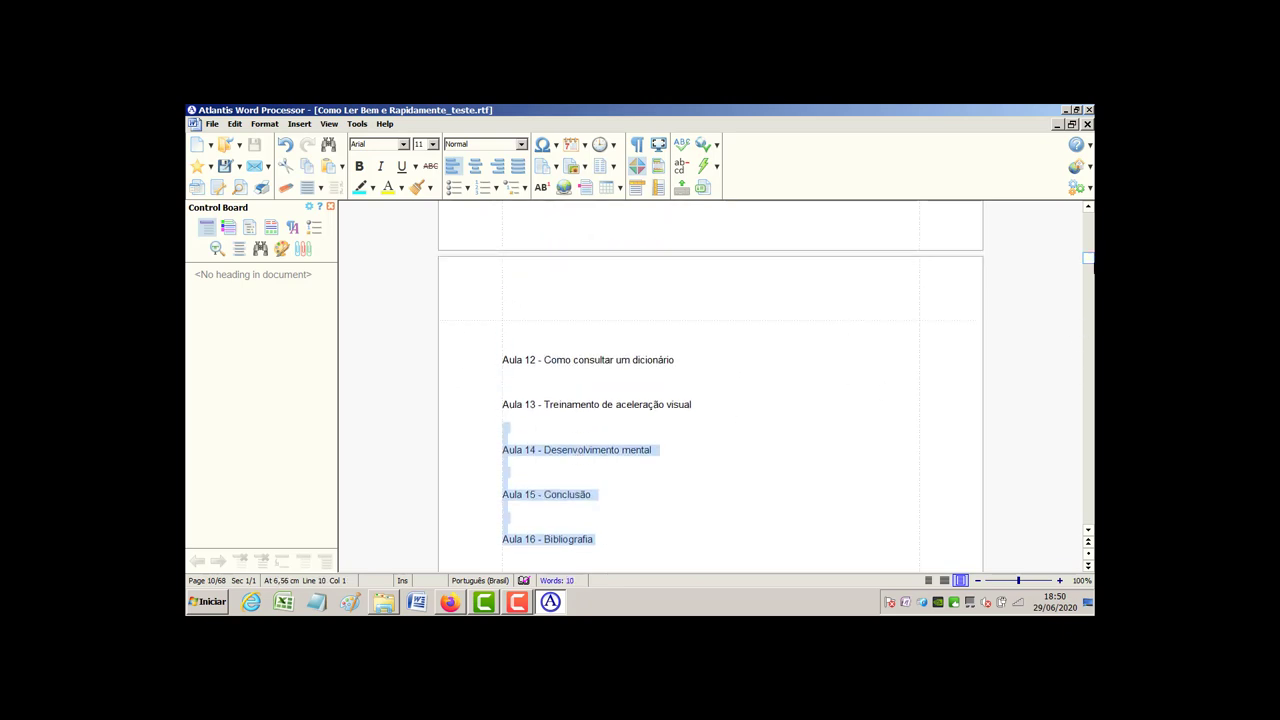
{"action": "scroll", "coordinate": [569, 306], "scroll_direction": "up", "scroll_amount": 20}
{"action": "left_click", "coordinate": [556, 289]}
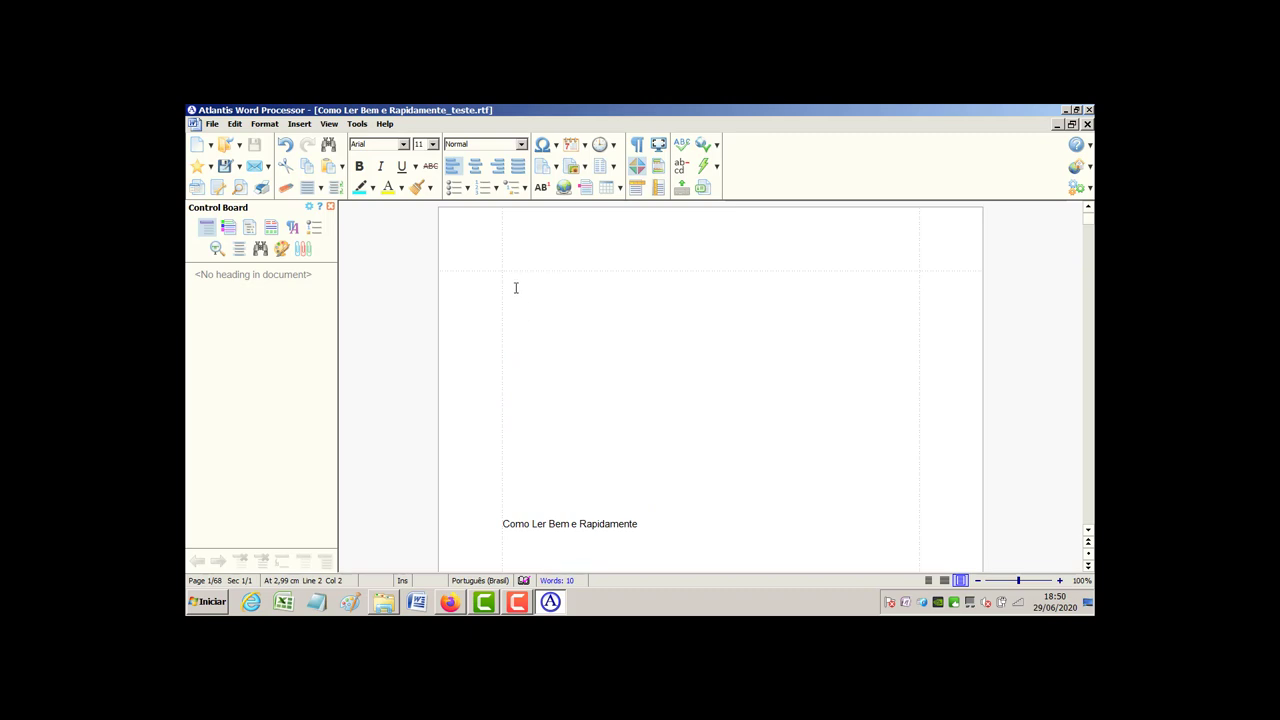
{"action": "left_click", "coordinate": [522, 279], "text": "shift"}
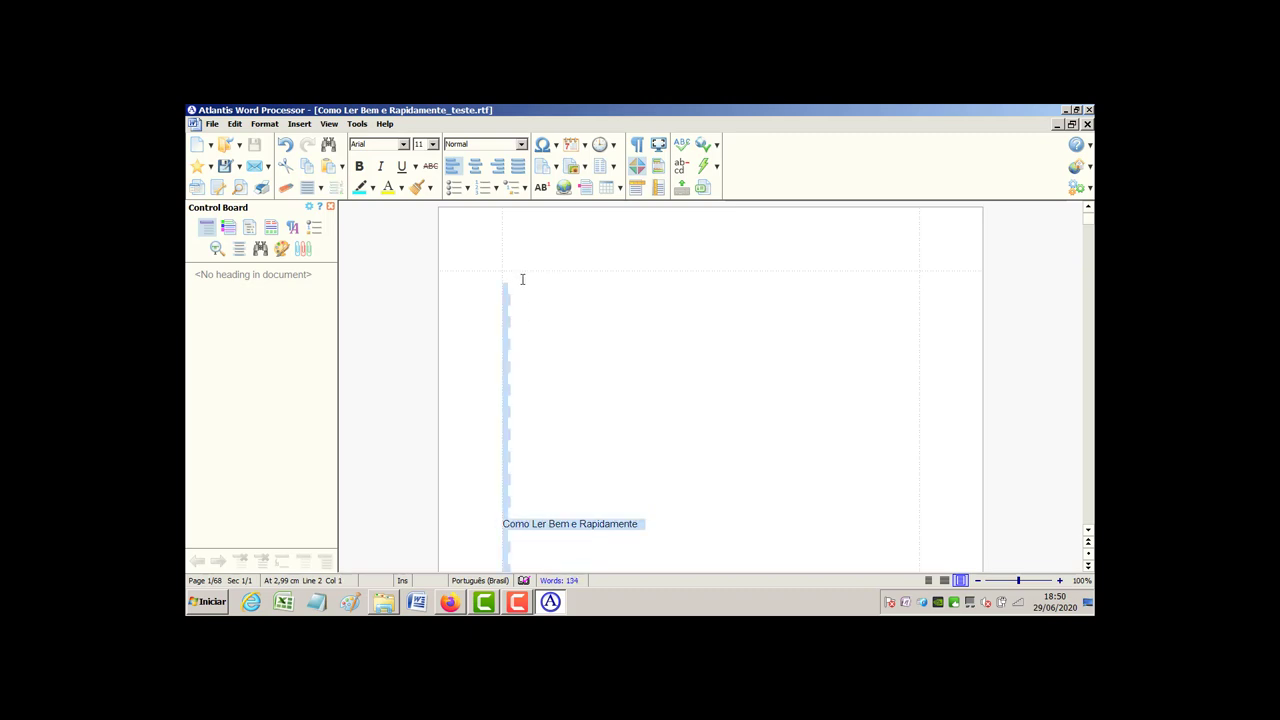
{"action": "key", "text": "Delete"}
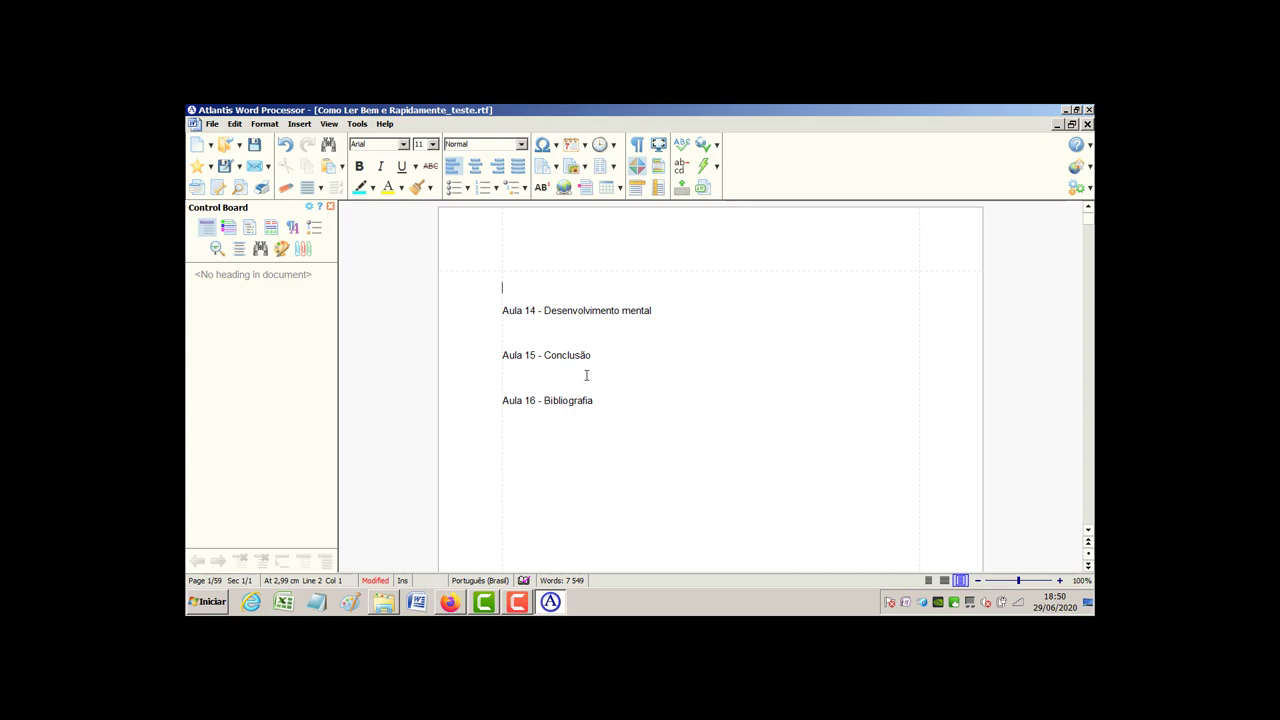
Delete the remaining index entries, Aula 14 to Aula 16, from the start of the document
{"action": "scroll", "coordinate": [586, 375], "scroll_direction": "down", "scroll_amount": 5}
{"action": "scroll", "coordinate": [601, 391], "scroll_direction": "up", "scroll_amount": 2}
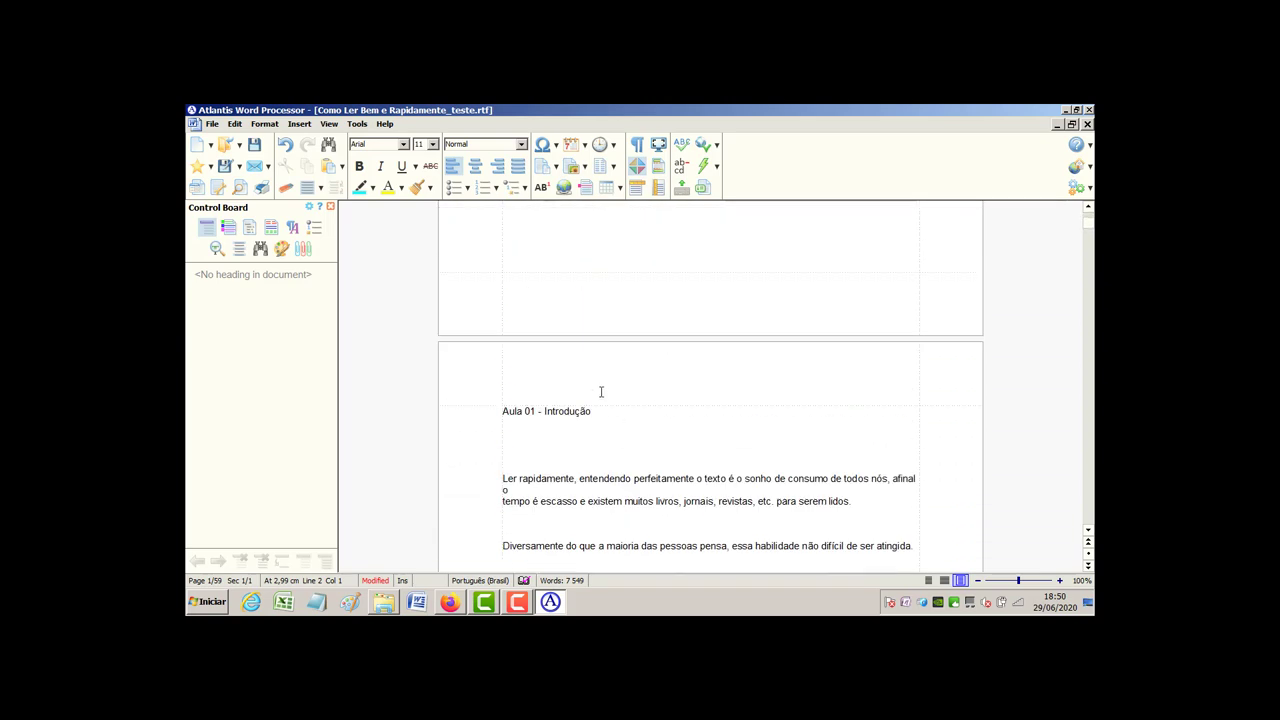
{"action": "scroll", "coordinate": [601, 391], "scroll_direction": "up", "scroll_amount": 5}
{"action": "key", "text": "ctrl+shift+Home"}
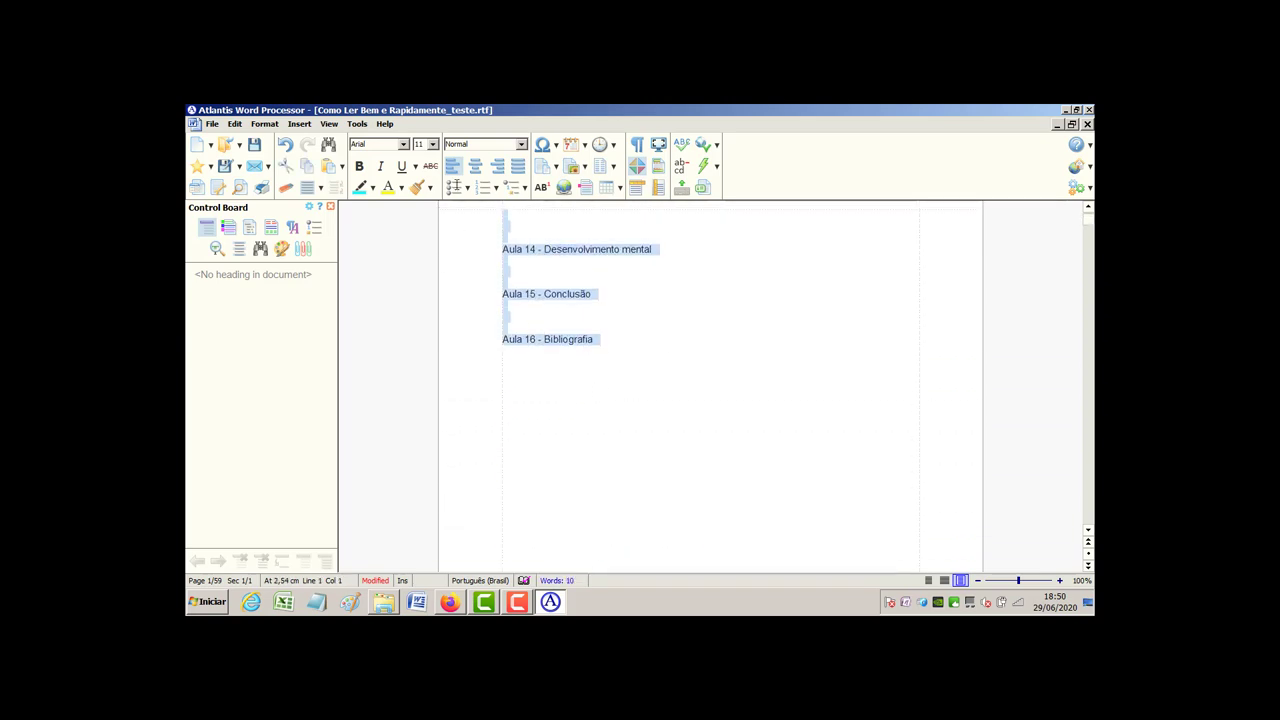
{"action": "key", "text": "Delete"}
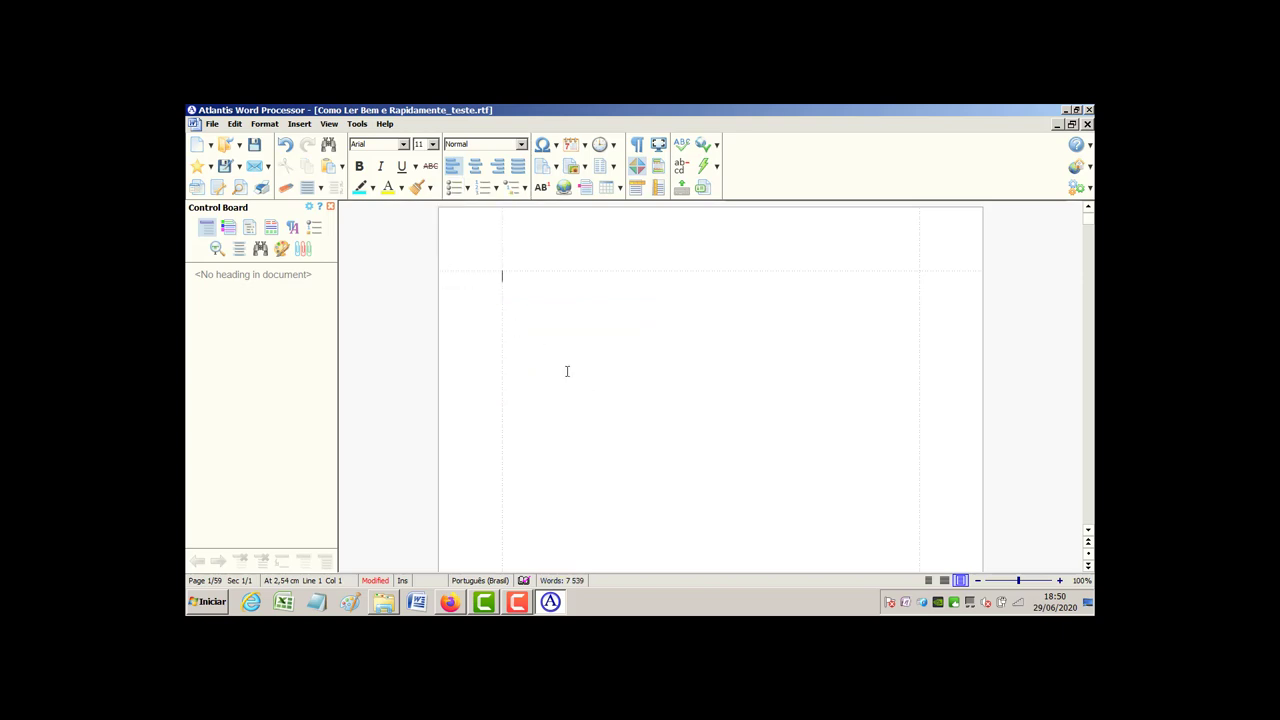
Check the blank space between the start of the document and the heading "Aula 01 - Introdução"
{"action": "key", "text": "Down"}
{"action": "key", "text": "Down"}
{"action": "key", "text": "Down"}
{"action": "key", "text": "Down"}
{"action": "key", "text": "Down"}
{"action": "scroll", "coordinate": [577, 382], "scroll_direction": "down", "scroll_amount": 4}
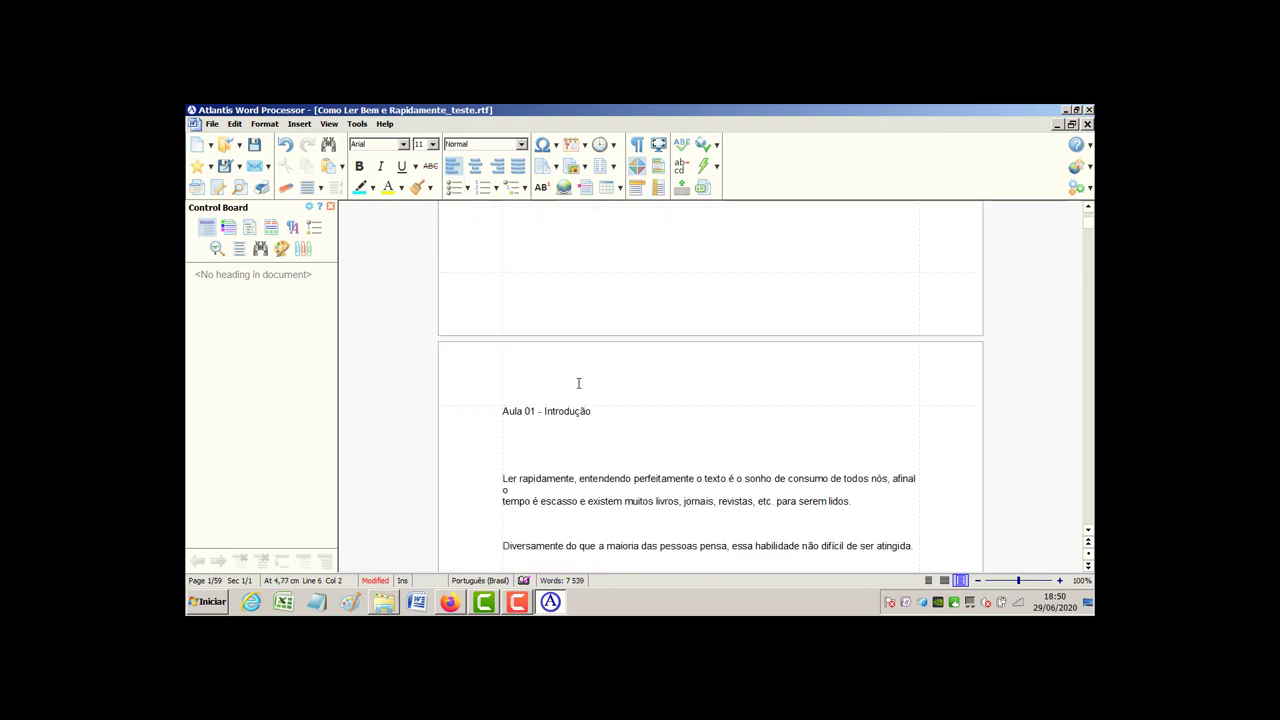
{"action": "scroll", "coordinate": [528, 361], "scroll_direction": "up", "scroll_amount": 5}
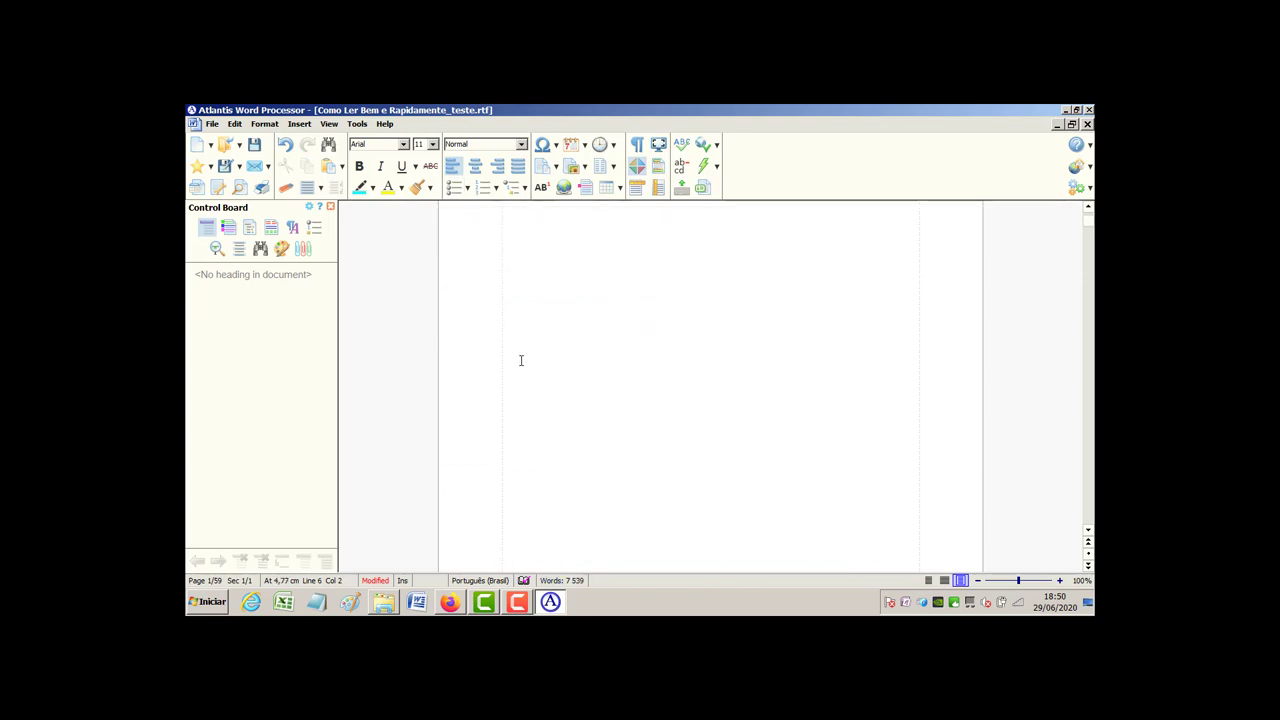
{"action": "scroll", "coordinate": [525, 357], "scroll_direction": "up", "scroll_amount": 1}
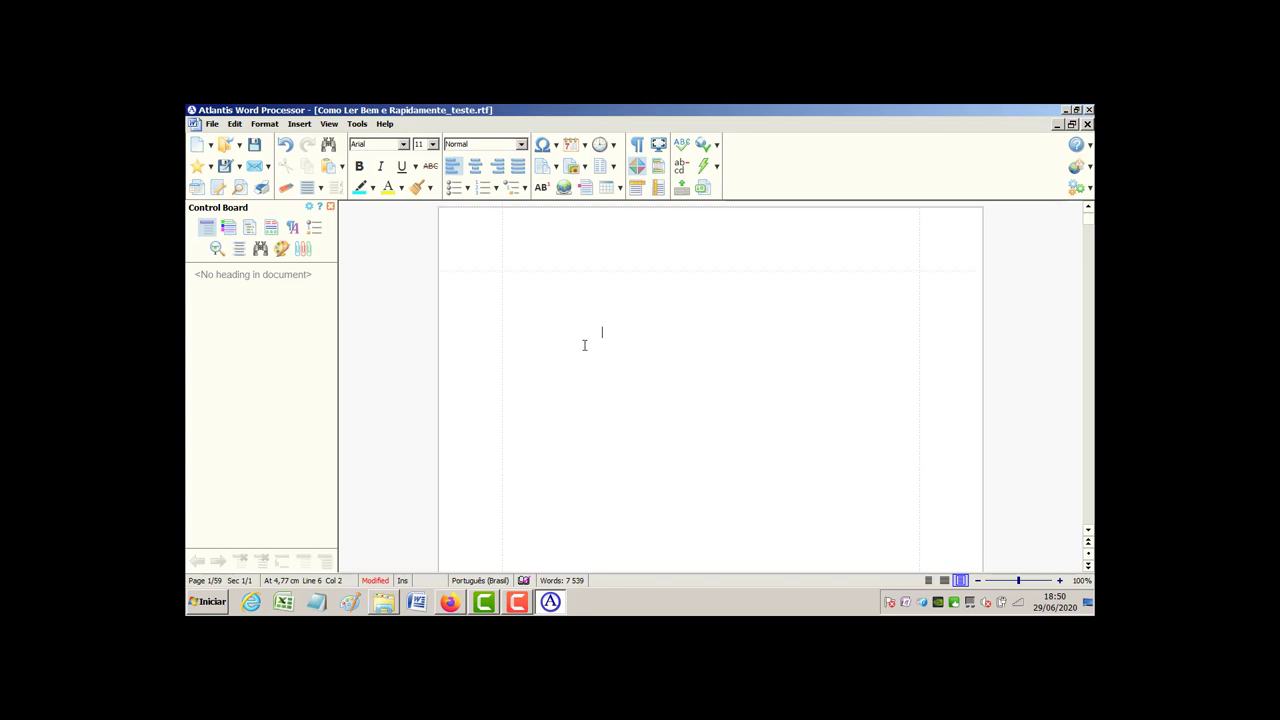
{"action": "scroll", "coordinate": [584, 345], "scroll_direction": "down", "scroll_amount": 4}
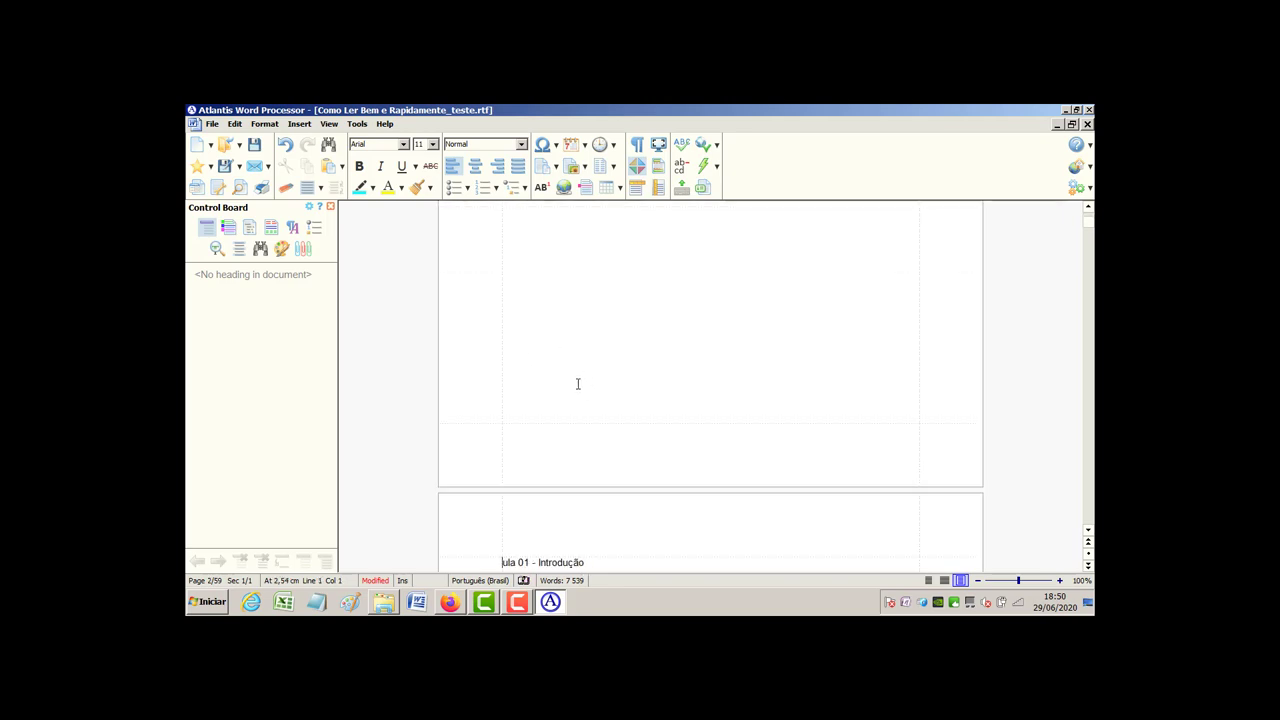
{"action": "scroll", "coordinate": [557, 438], "scroll_direction": "down", "scroll_amount": 1}
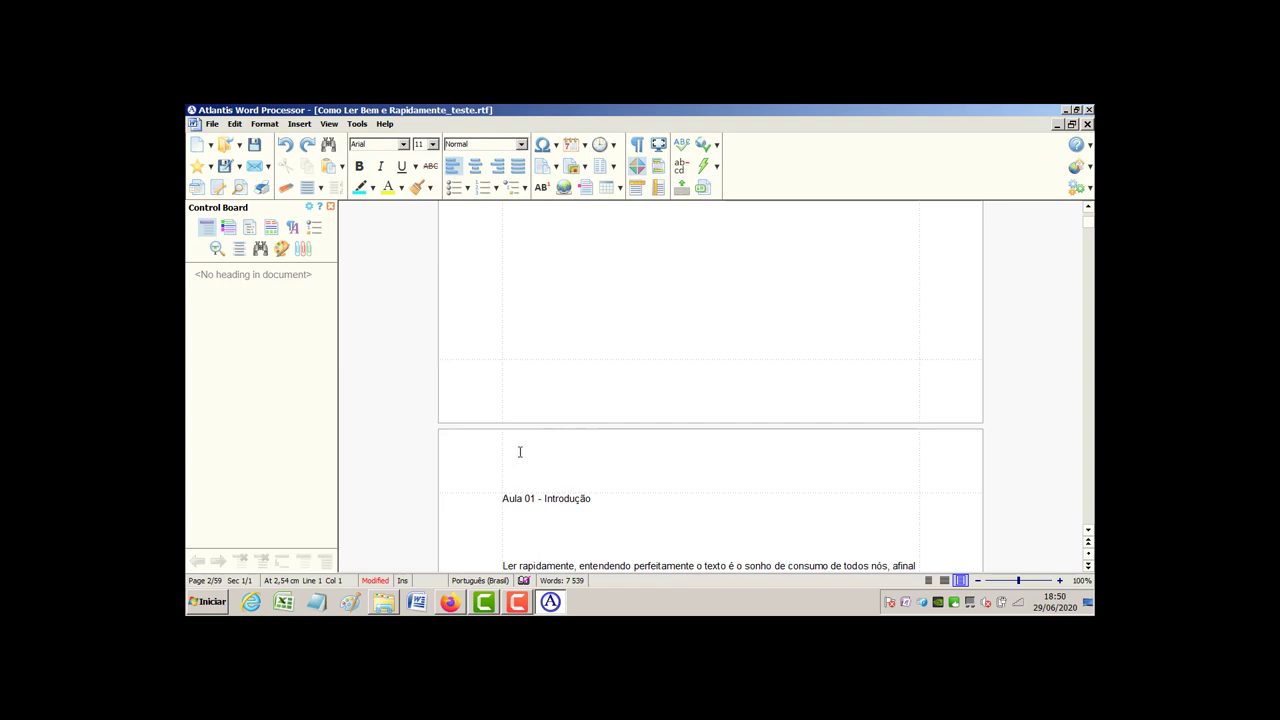
Delete all the blank space above "Aula 01 - Introdução" so the heading starts on the first line of page one
{"action": "scroll", "coordinate": [537, 350], "scroll_direction": "up", "scroll_amount": 3}
{"action": "scroll", "coordinate": [537, 346], "scroll_direction": "up", "scroll_amount": 1}
{"action": "double_click", "coordinate": [547, 335]}
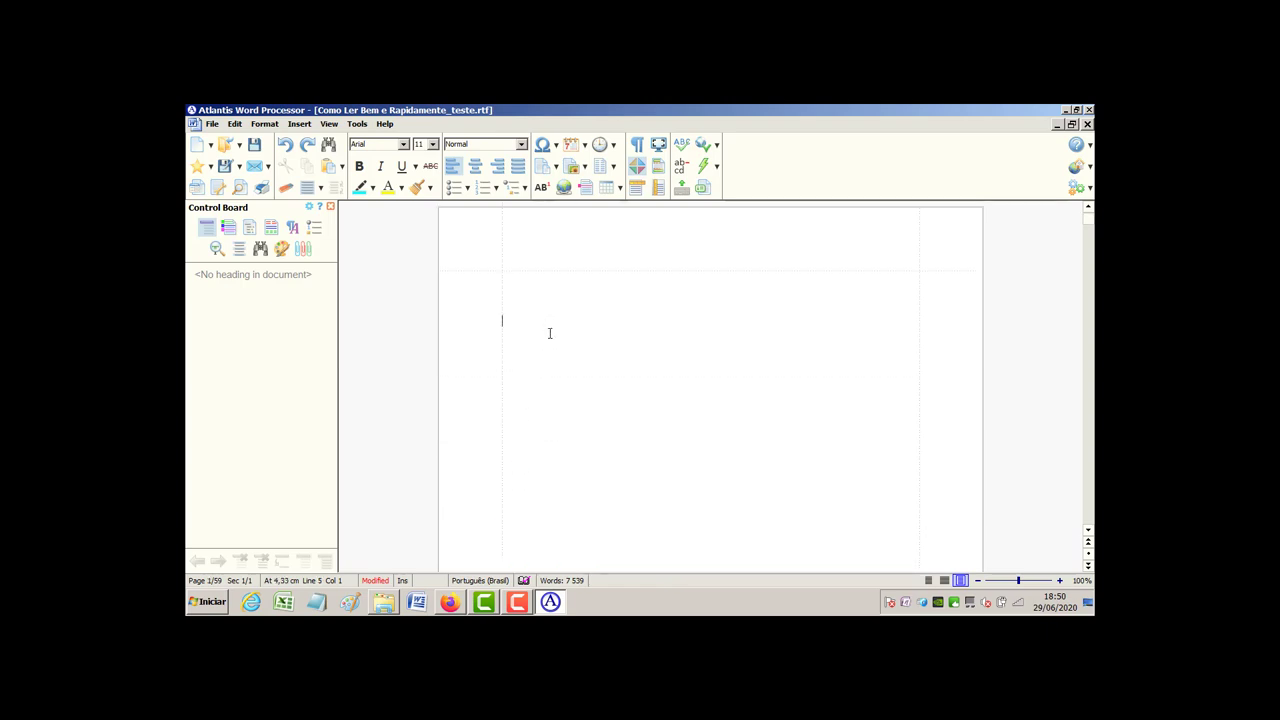
{"action": "key", "text": "Delete"}
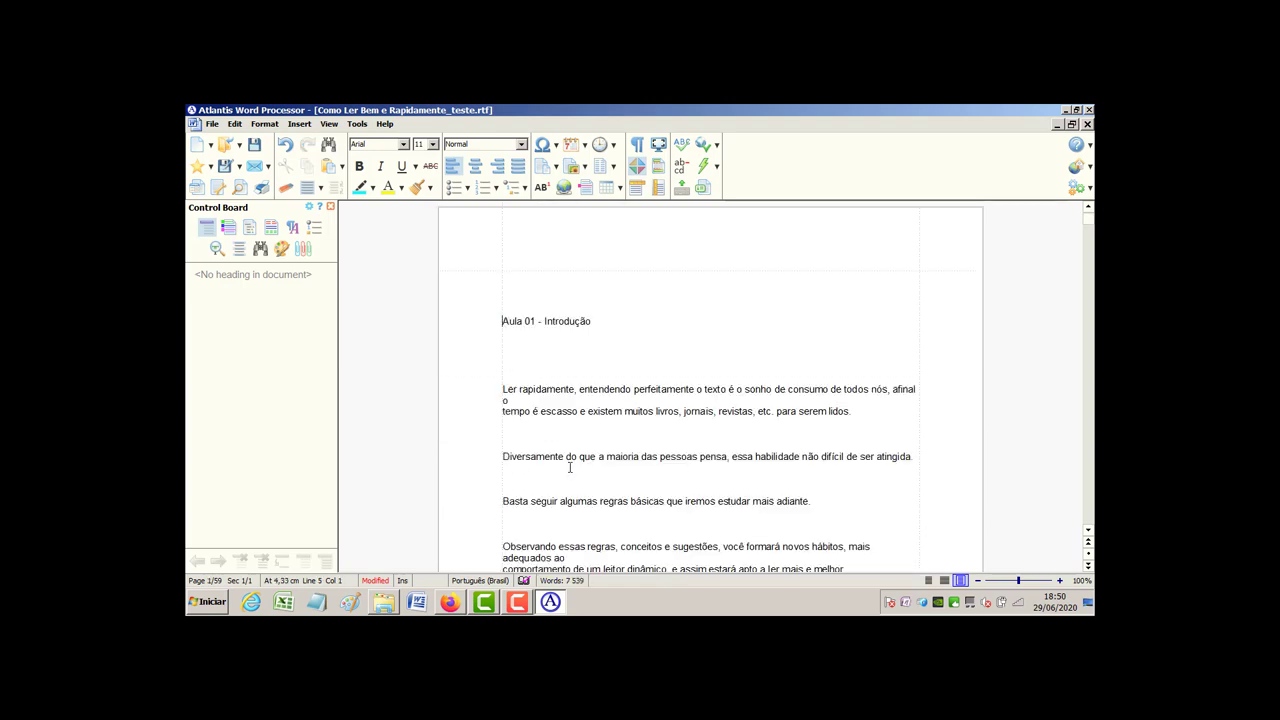
{"action": "key", "text": "Delete"}
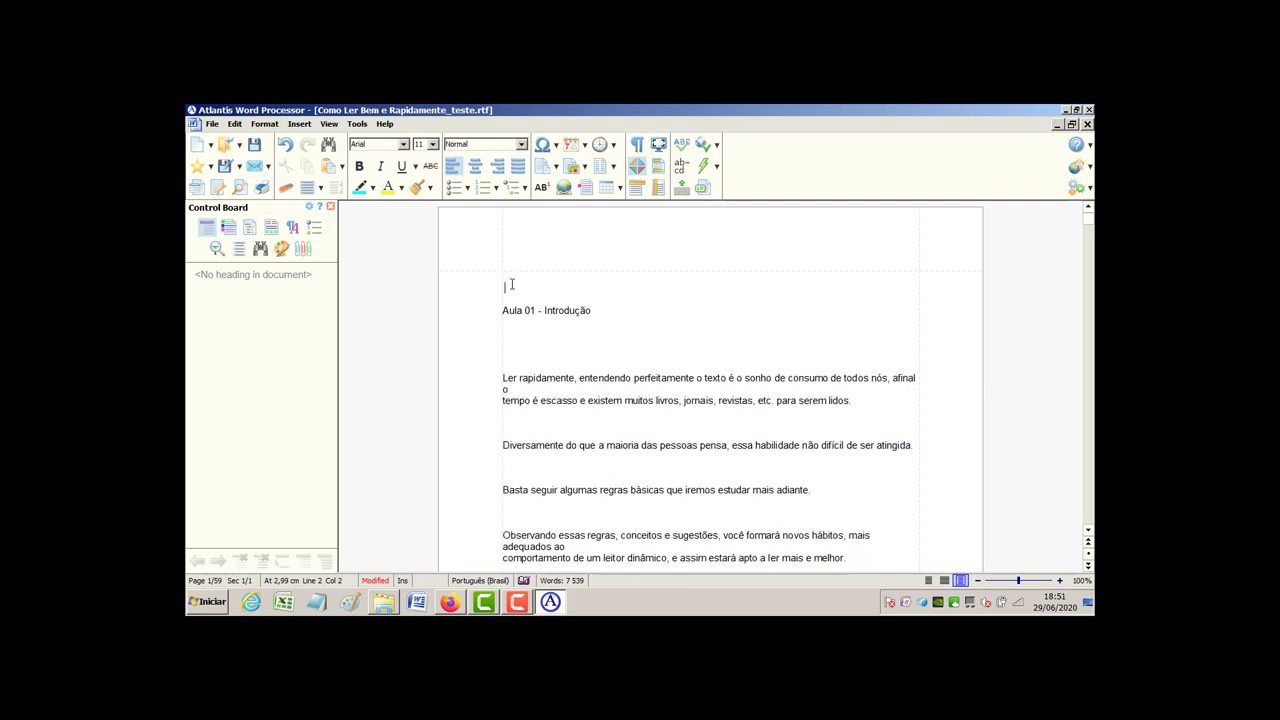
{"action": "key", "text": "Delete"}
{"action": "key", "text": "Delete"}
{"action": "key", "text": "Delete"}
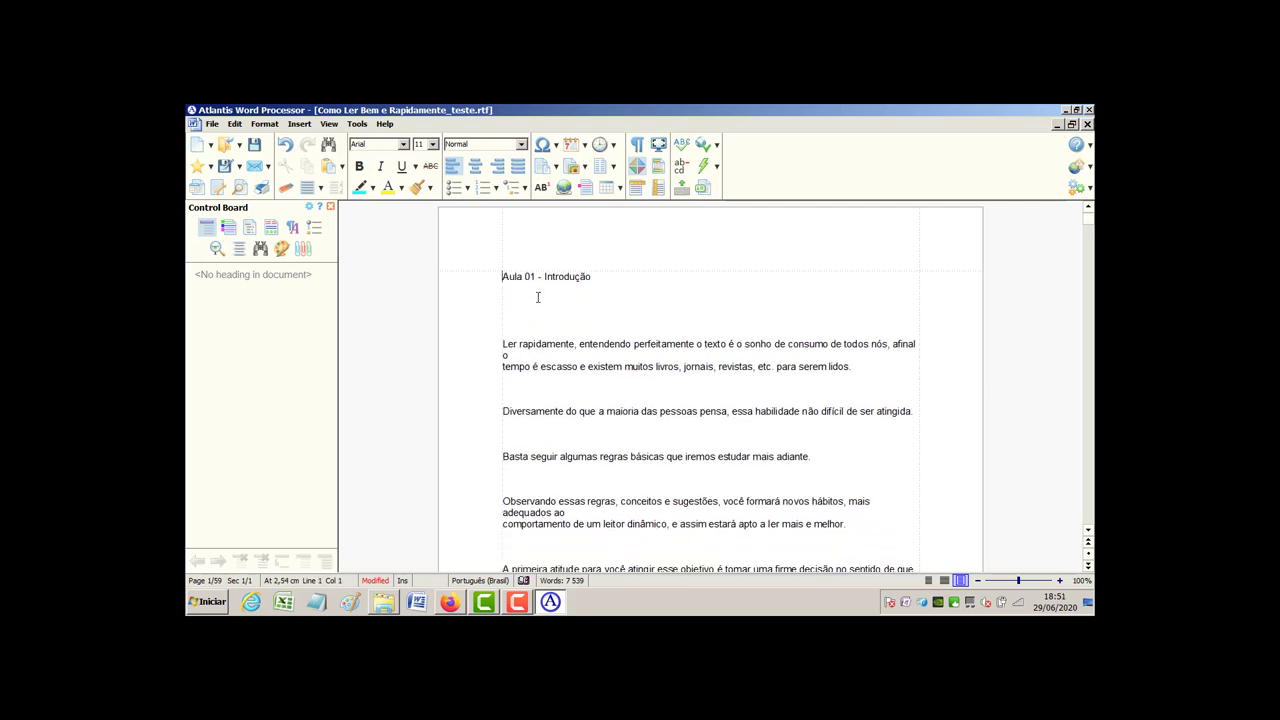
Remove the extra blank lines below the heading "Aula 01 - Introdução" and save the document
{"action": "key", "text": "Delete"}
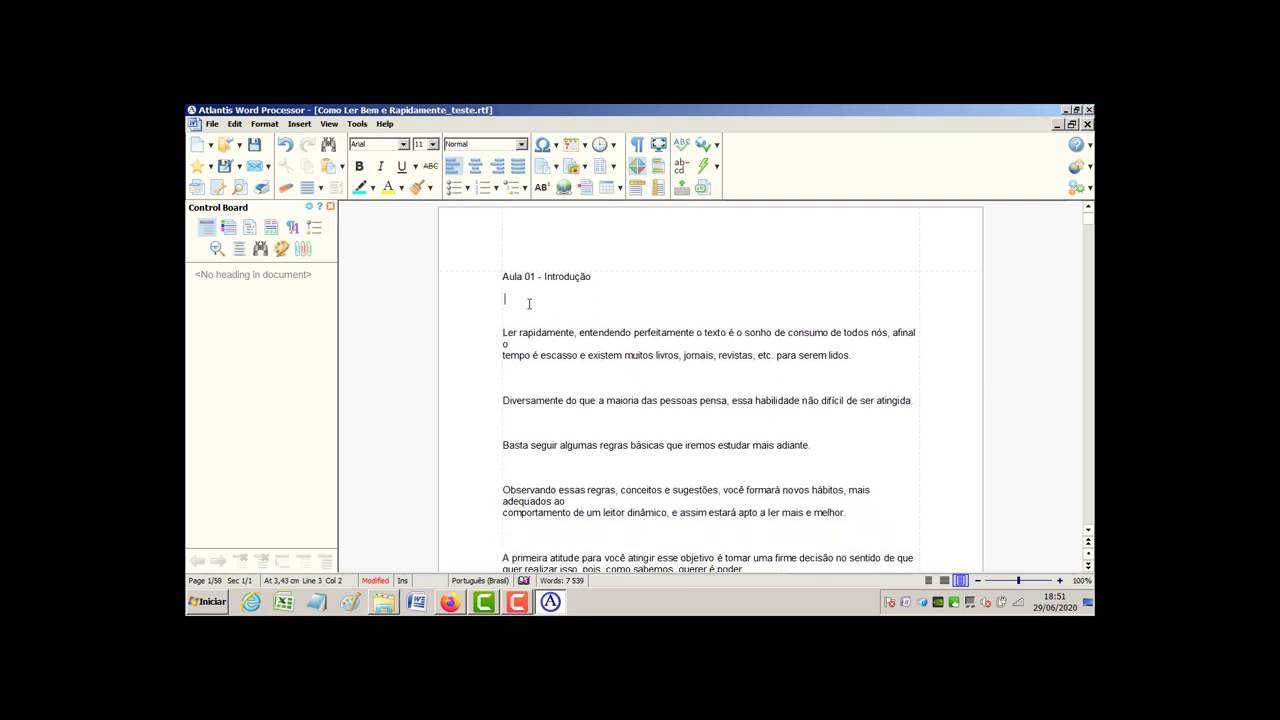
{"action": "left_click", "coordinate": [254, 144]}
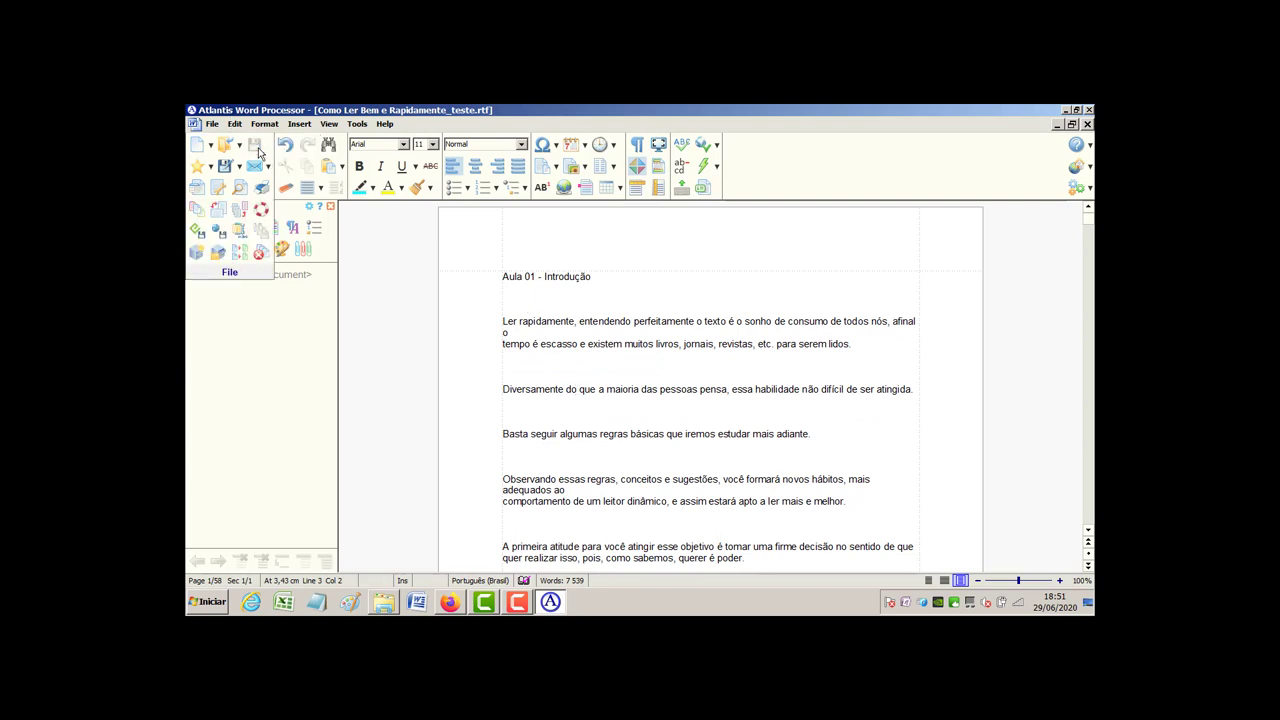
Set the font size of the entire document to 12, keeping the Arial font
{"action": "right_click", "coordinate": [595, 379]}
{"action": "left_click", "coordinate": [212, 124]}
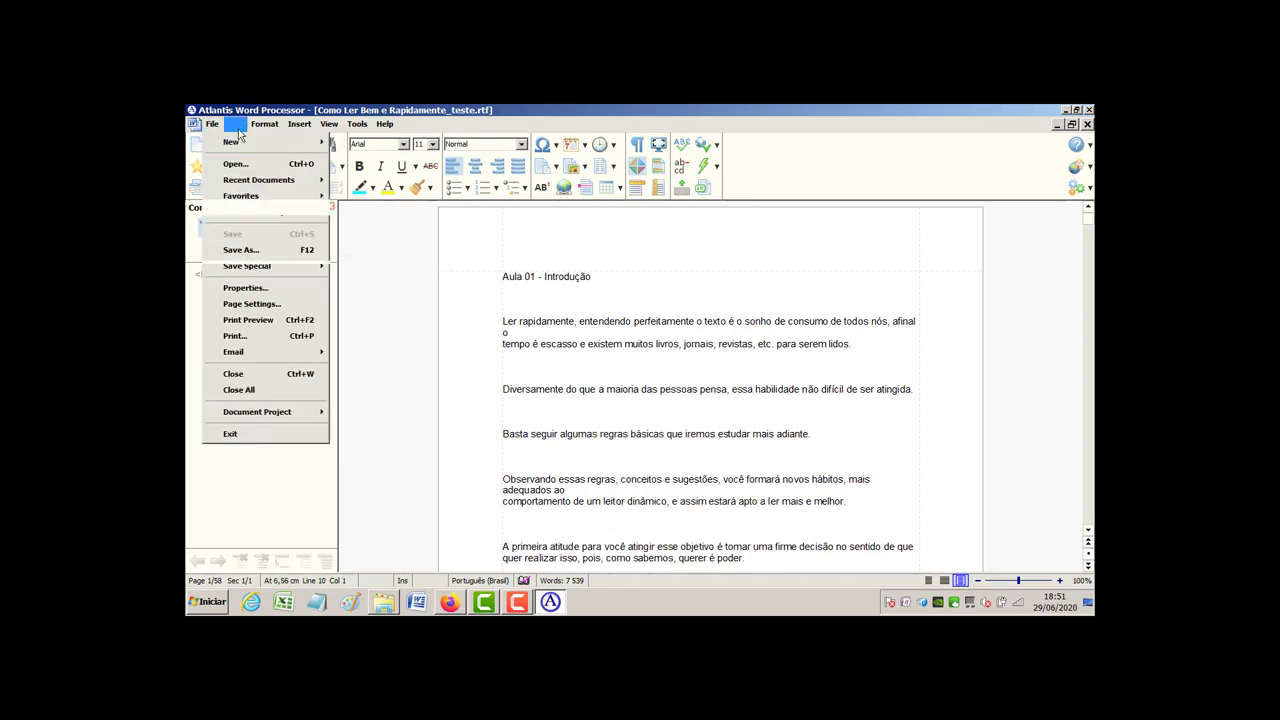
{"action": "mouse_move", "coordinate": [234, 124]}
{"action": "left_click", "coordinate": [277, 303]}
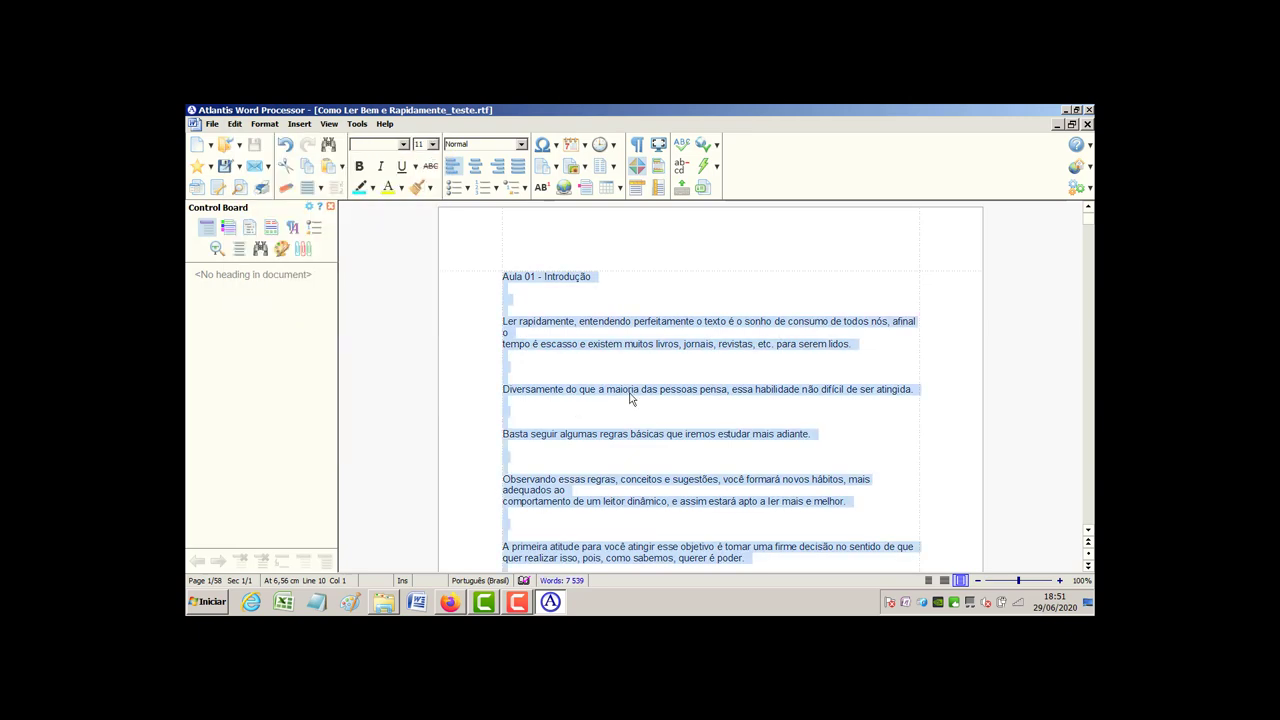
{"action": "right_click", "coordinate": [624, 392]}
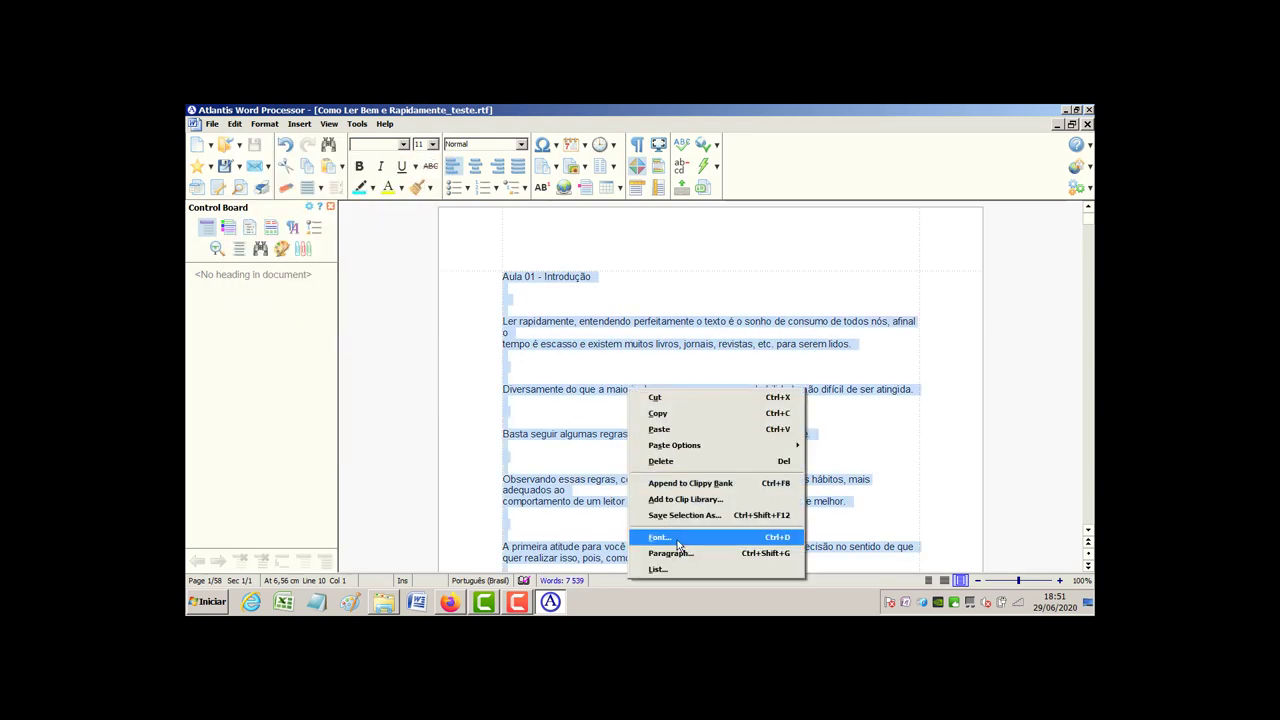
{"action": "left_click", "coordinate": [677, 544]}
{"action": "left_click", "coordinate": [534, 281]}
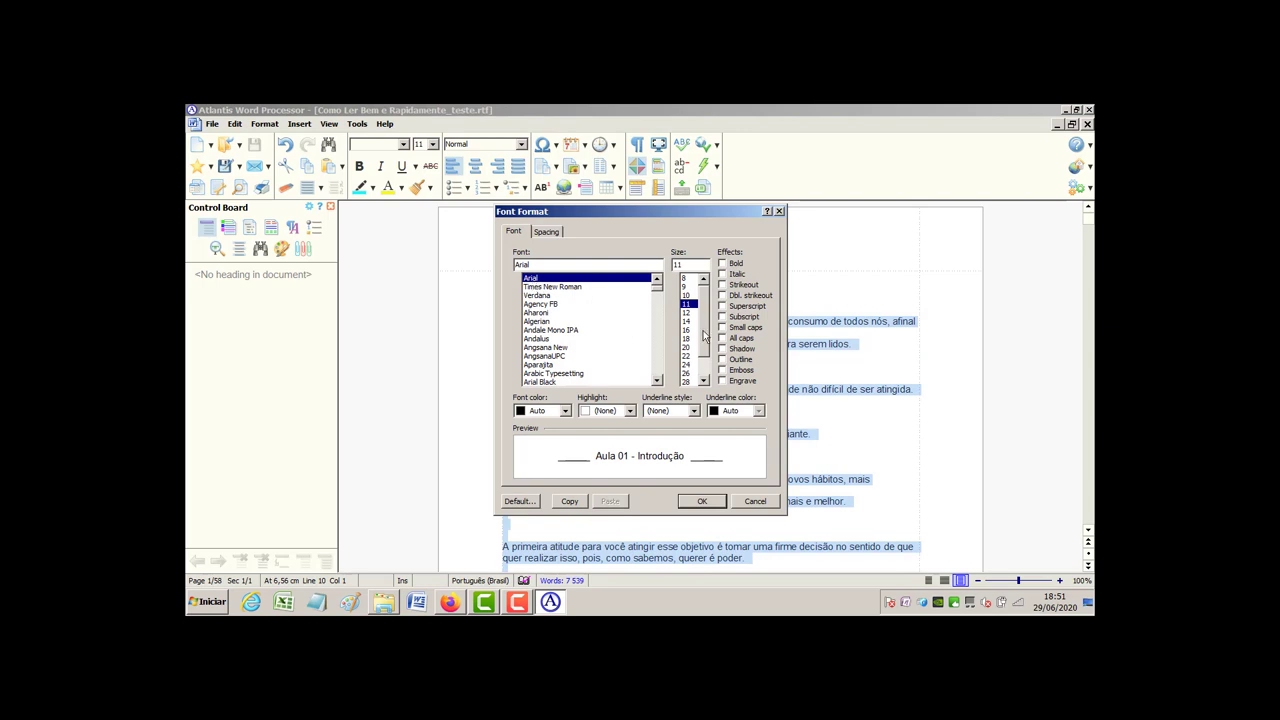
{"action": "left_click", "coordinate": [688, 313]}
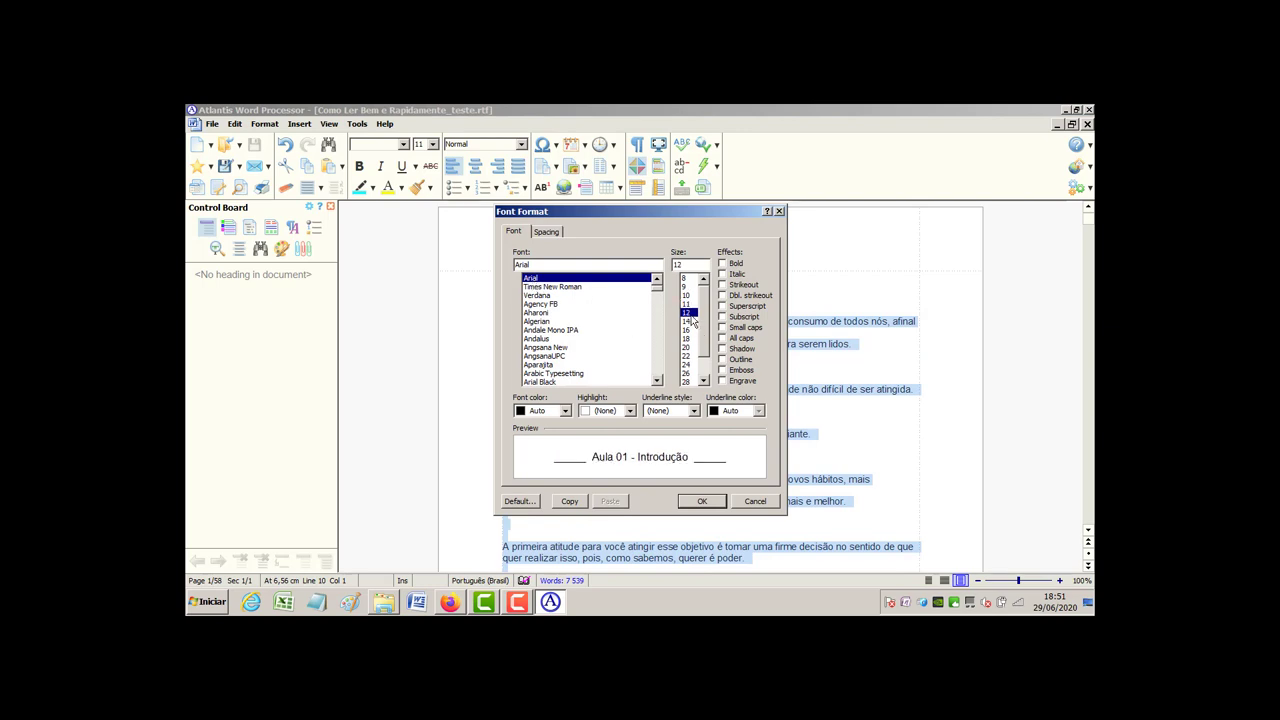
{"action": "left_click", "coordinate": [704, 504]}
{"action": "left_click", "coordinate": [550, 300]}
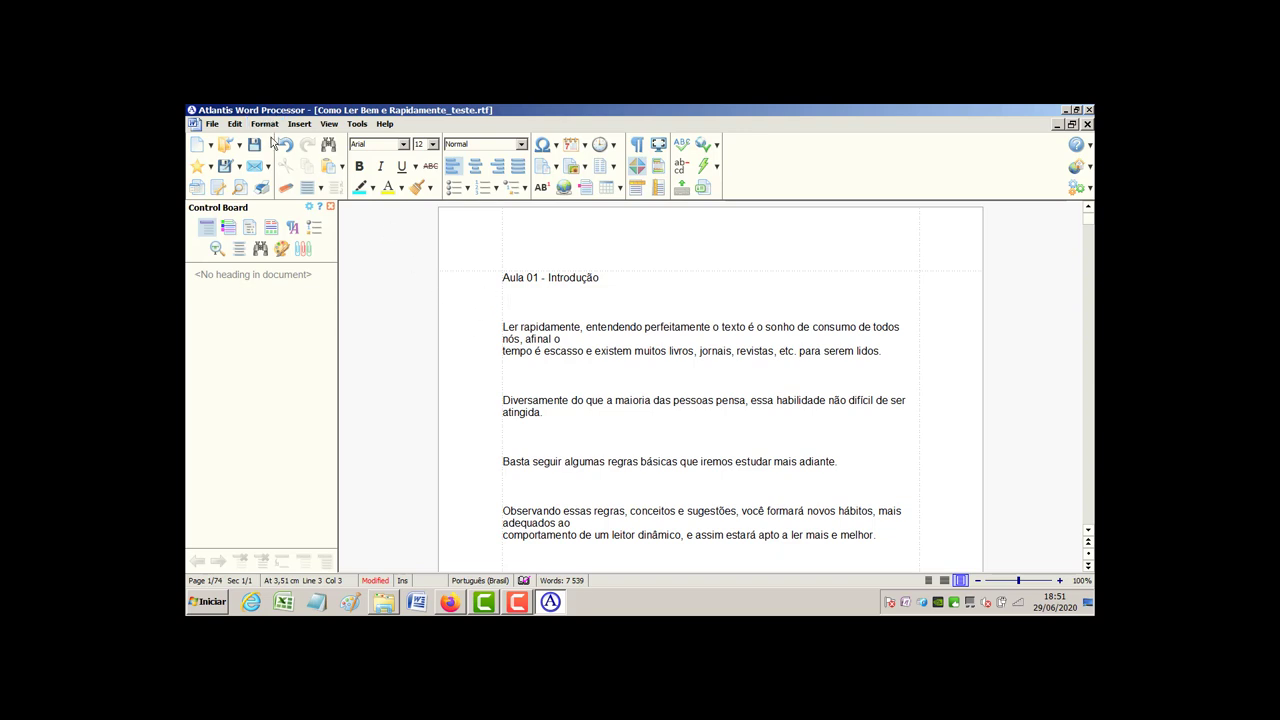
Format all paragraphs of the document with single line spacing and a first-line indent of 1,27 cm
{"action": "left_click", "coordinate": [234, 124]}
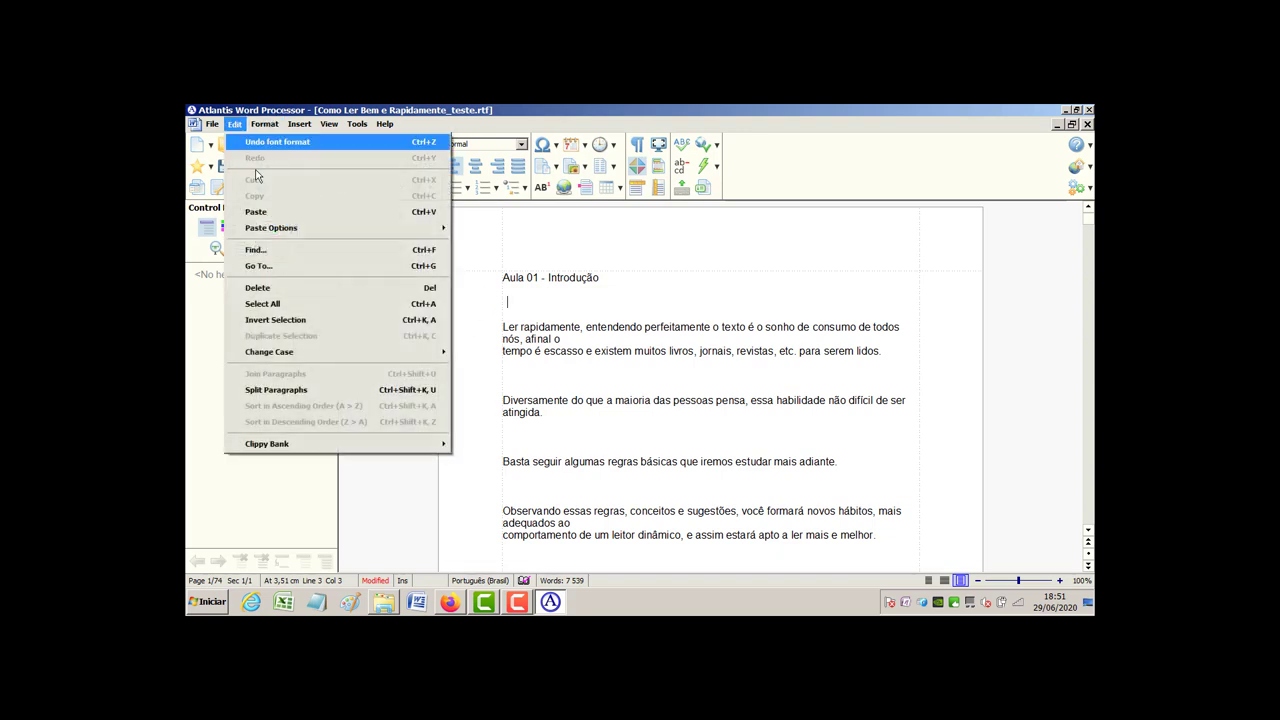
{"action": "left_click", "coordinate": [286, 303]}
{"action": "right_click", "coordinate": [565, 347]}
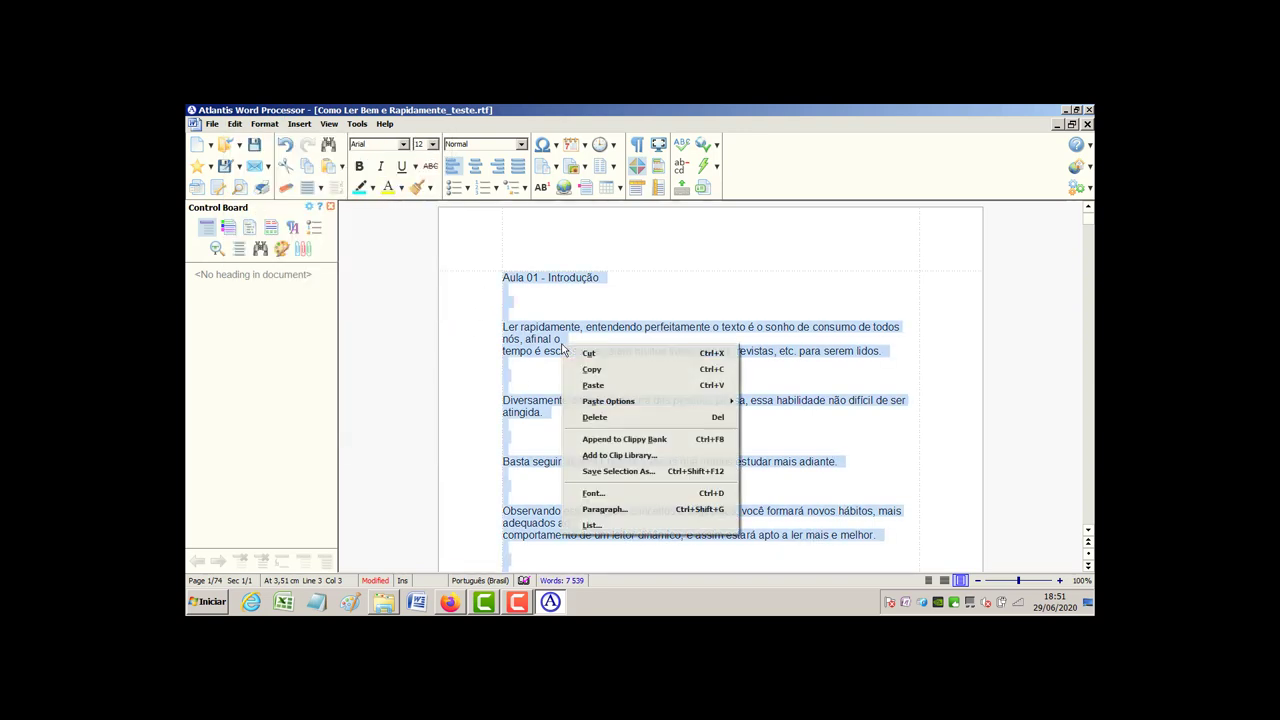
{"action": "left_click", "coordinate": [632, 510]}
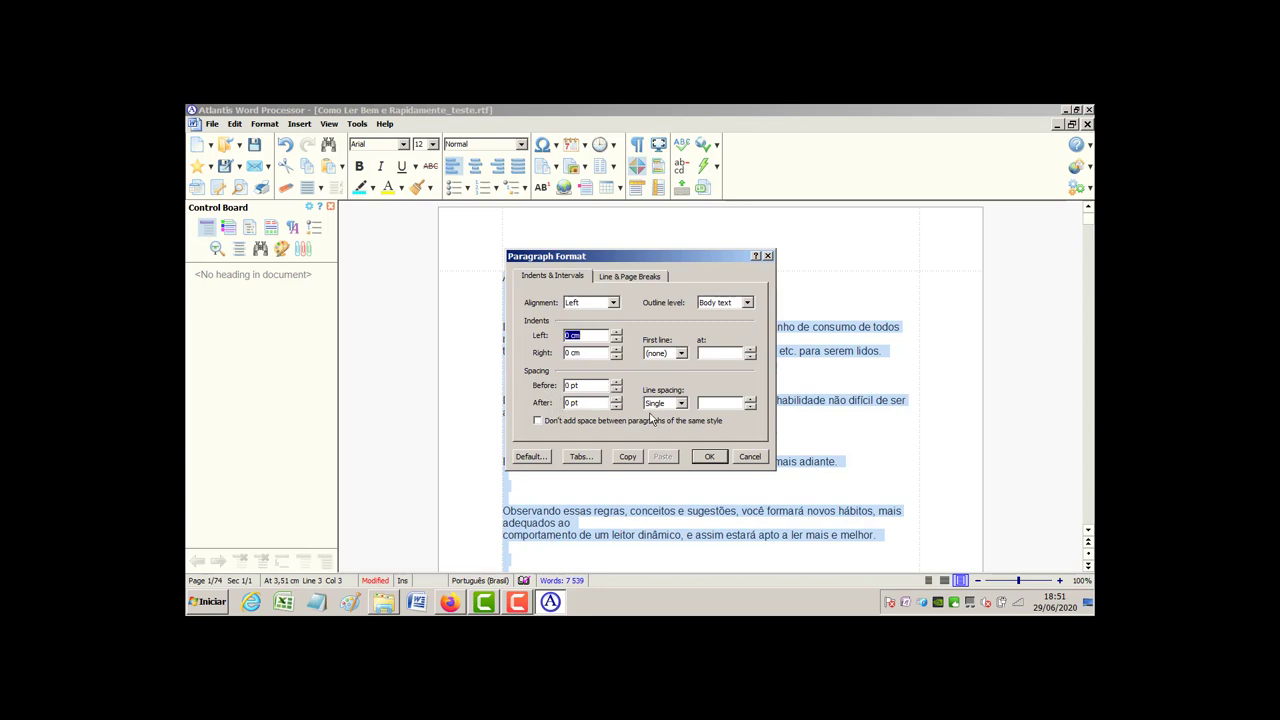
{"action": "left_click", "coordinate": [683, 404]}
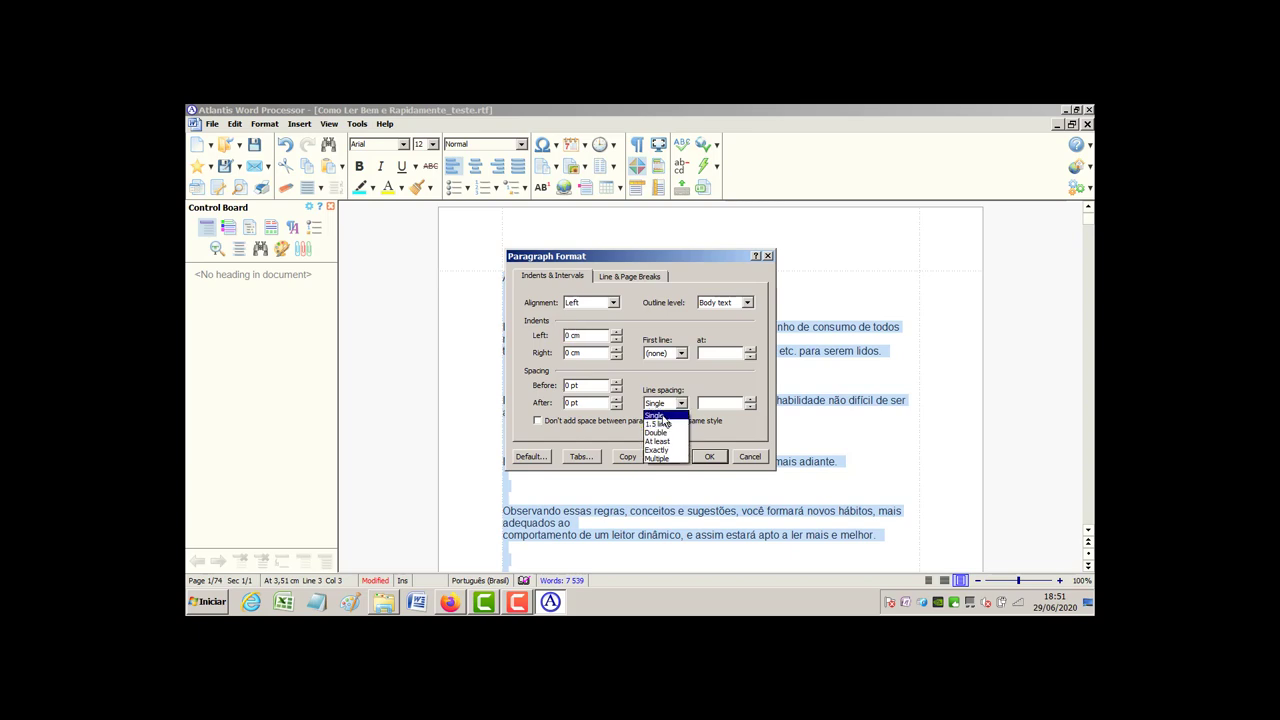
{"action": "left_click", "coordinate": [663, 415]}
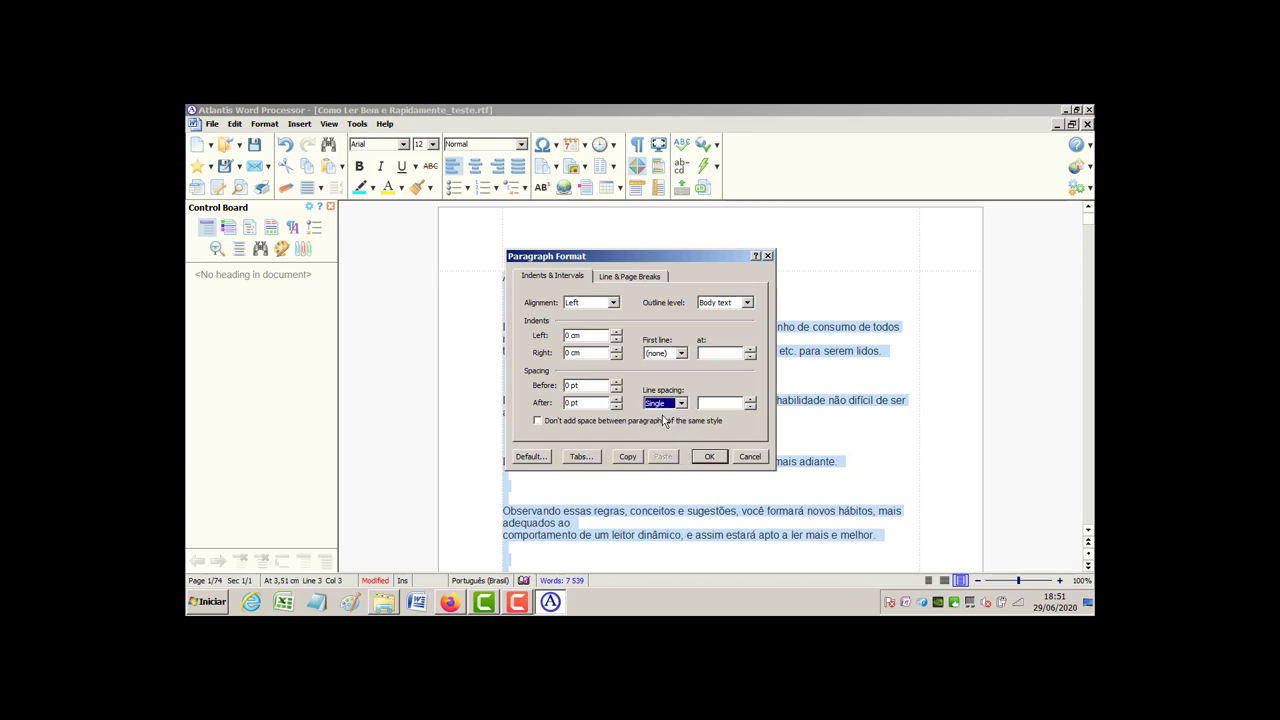
{"action": "left_click", "coordinate": [724, 406]}
{"action": "left_click", "coordinate": [681, 355]}
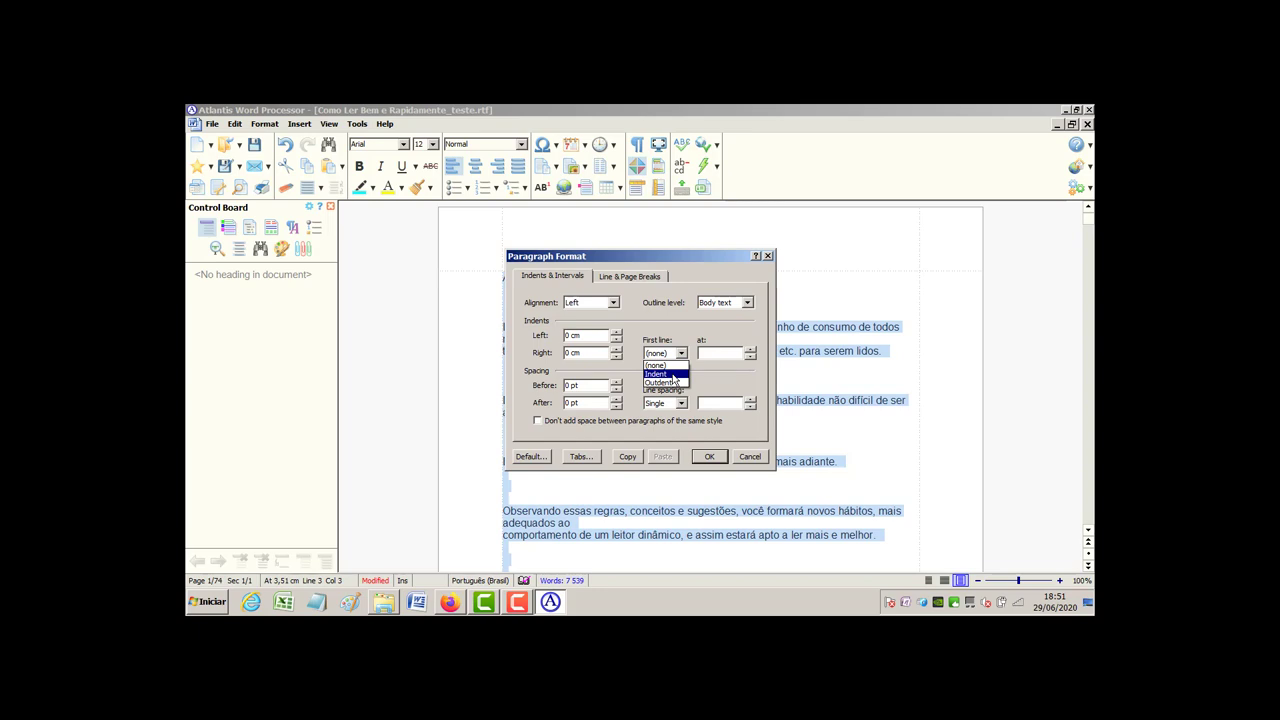
{"action": "left_click", "coordinate": [673, 376]}
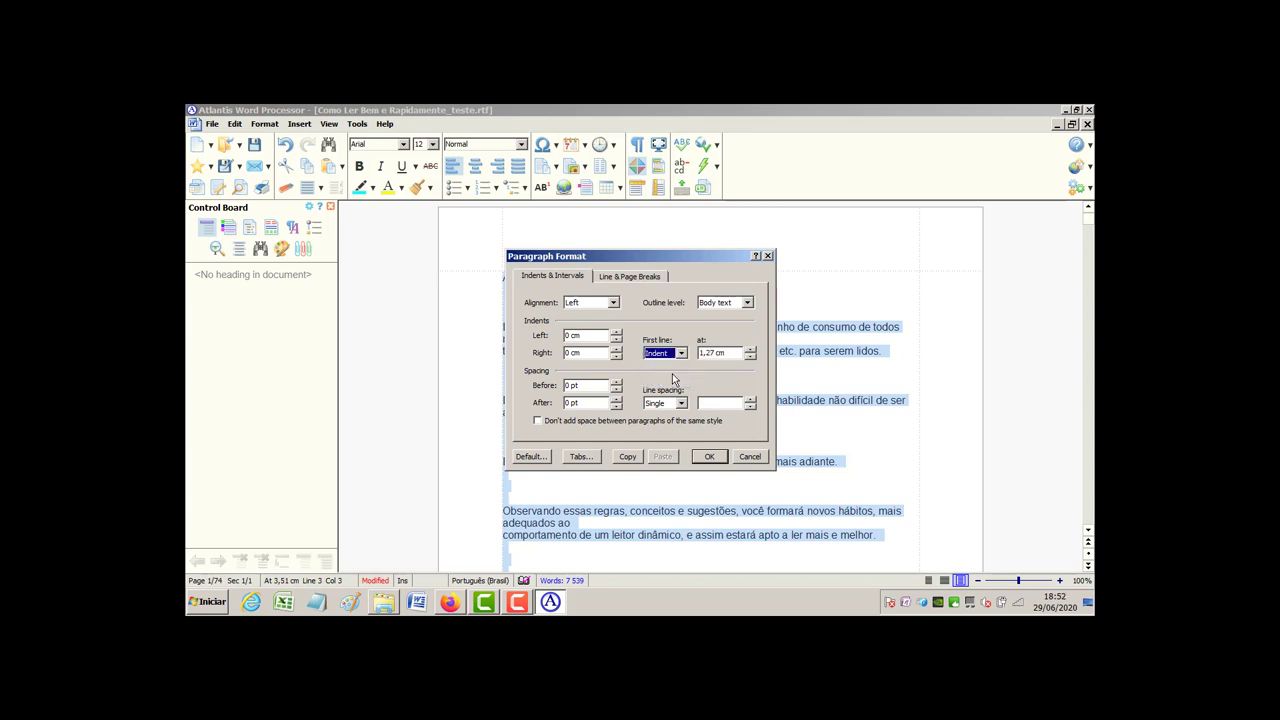
{"action": "left_click", "coordinate": [710, 457]}
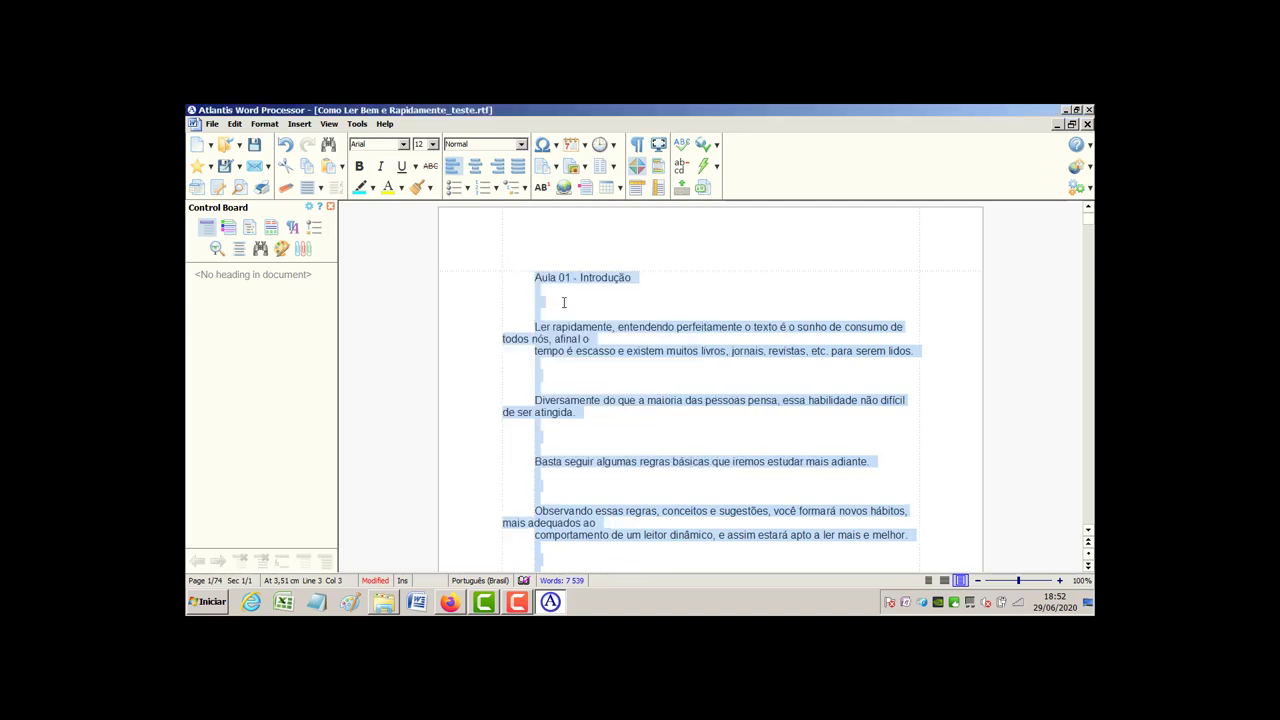
{"action": "left_click", "coordinate": [558, 299]}
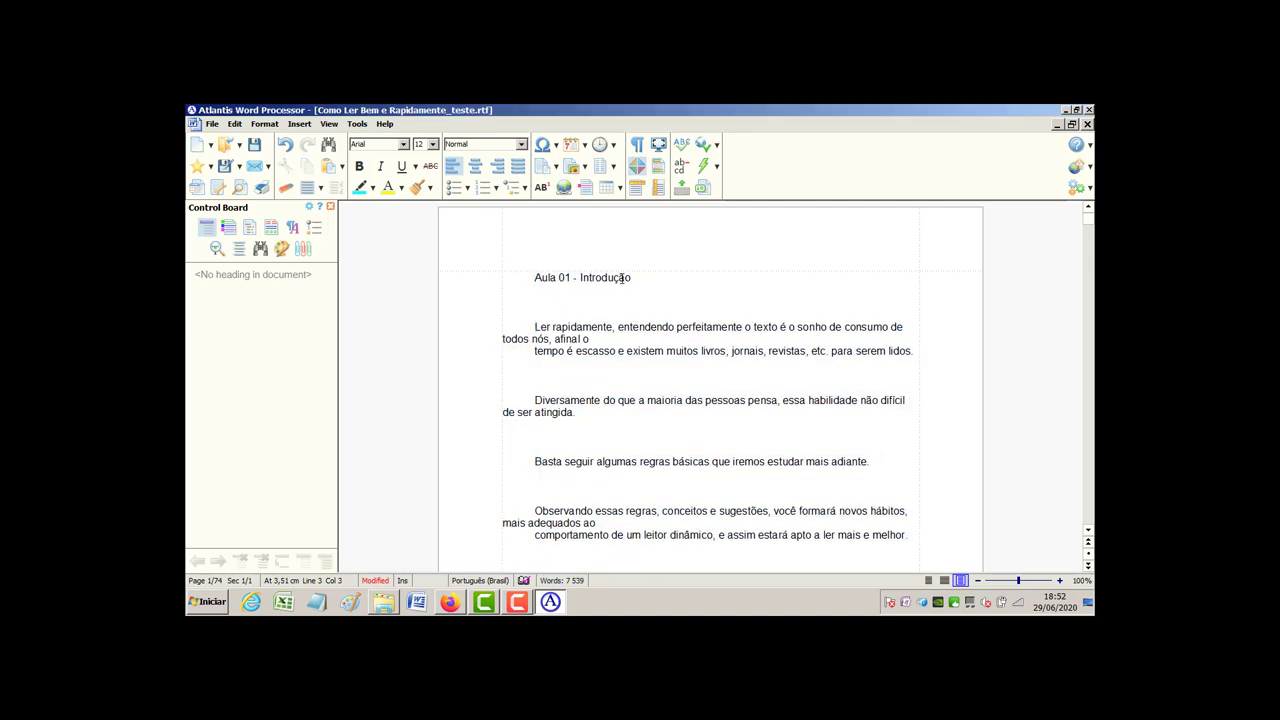
Apply the Heading 1 style to the title line "Aula 01 - Introdução"
{"action": "left_click_drag", "start_coordinate": [642, 279], "coordinate": [529, 278]}
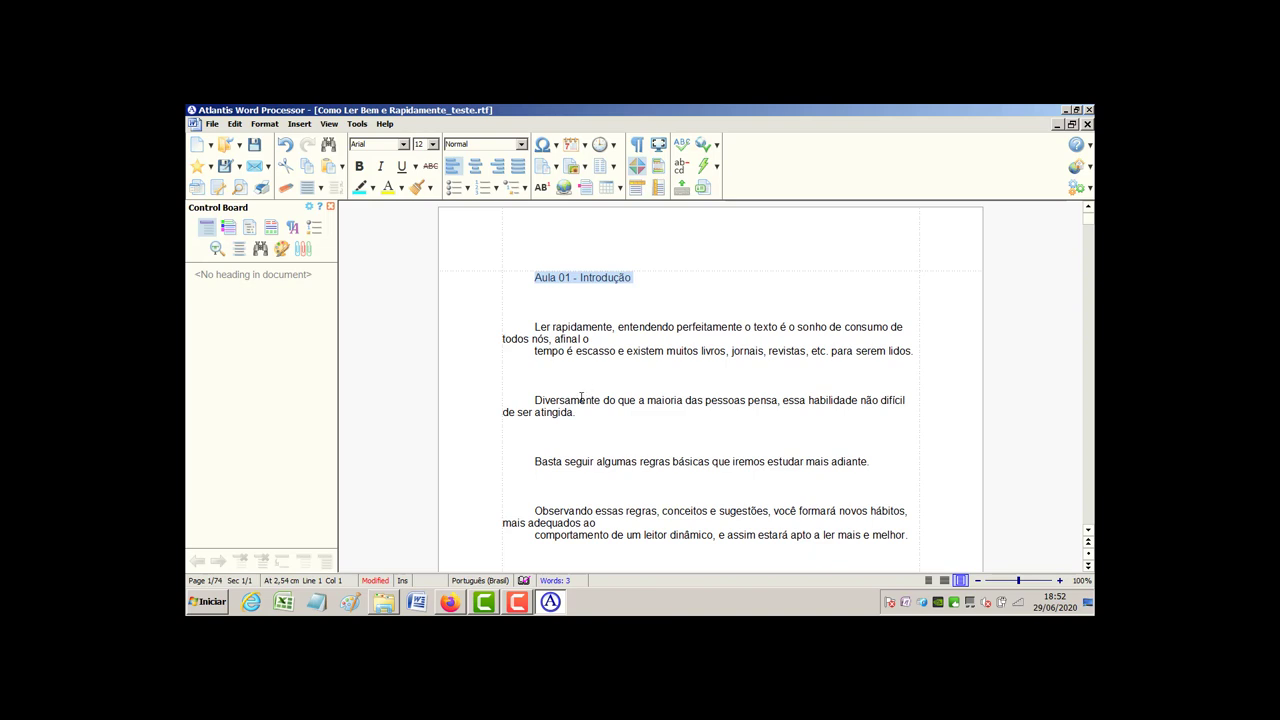
{"action": "scroll", "coordinate": [581, 398], "scroll_direction": "down", "scroll_amount": 1}
{"action": "left_click_drag", "start_coordinate": [534, 295], "coordinate": [578, 296]}
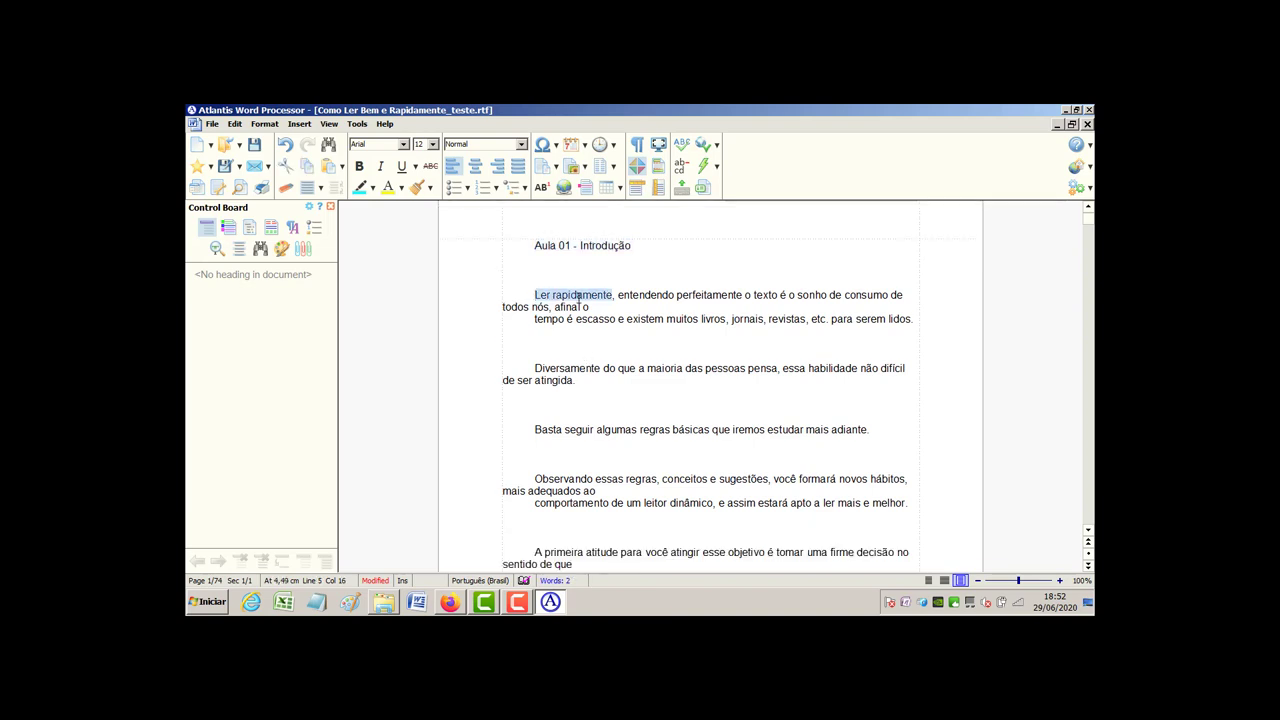
{"action": "left_click_drag", "start_coordinate": [634, 246], "coordinate": [527, 243]}
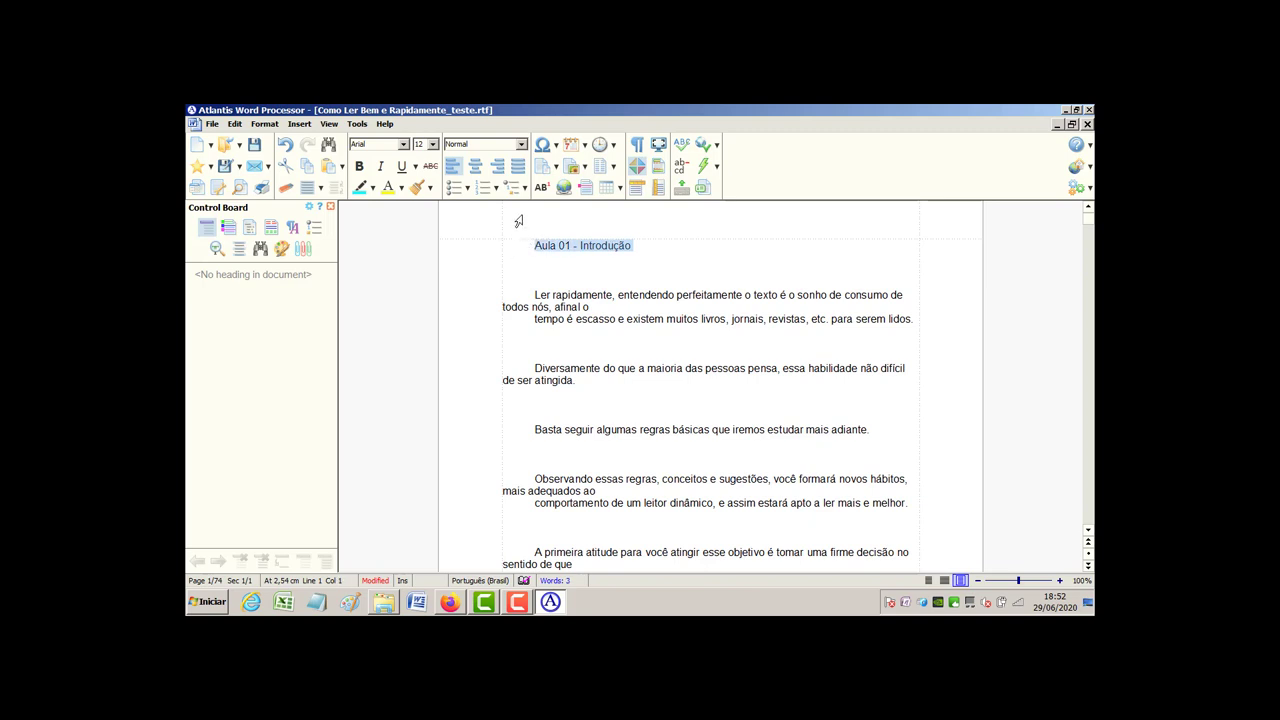
{"action": "left_click", "coordinate": [524, 158]}
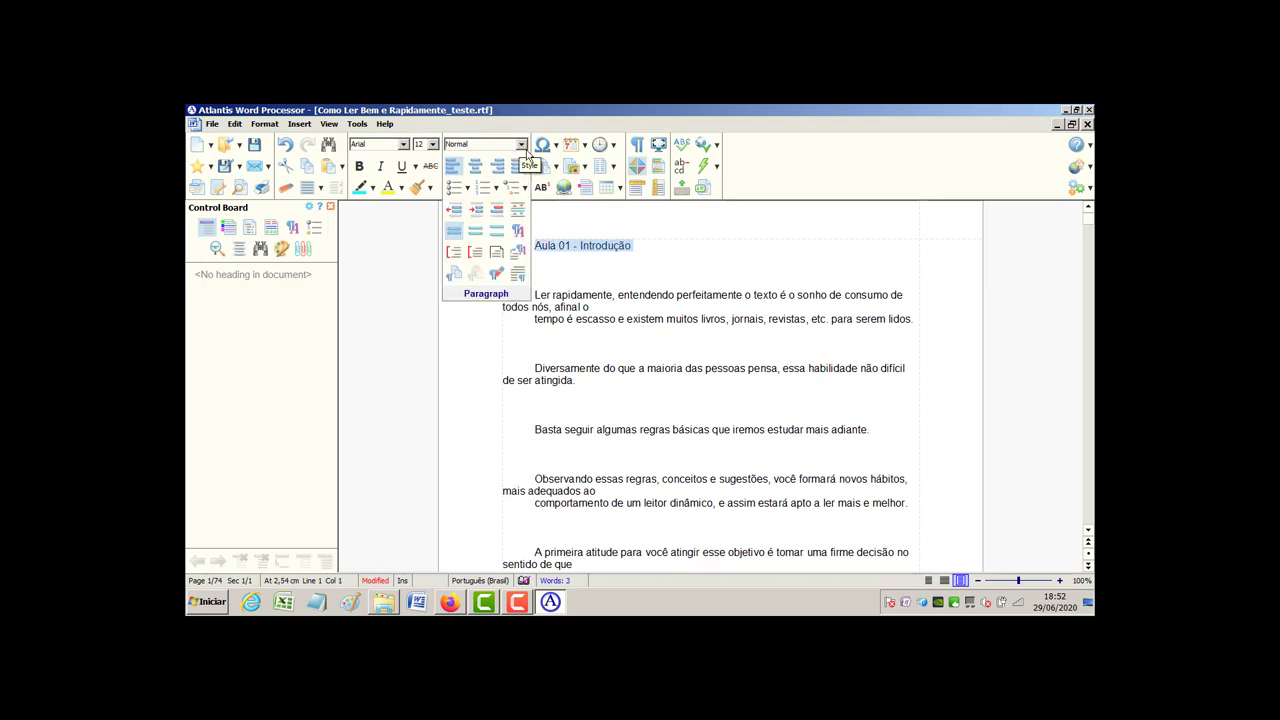
{"action": "left_click", "coordinate": [521, 145]}
{"action": "left_click", "coordinate": [494, 154]}
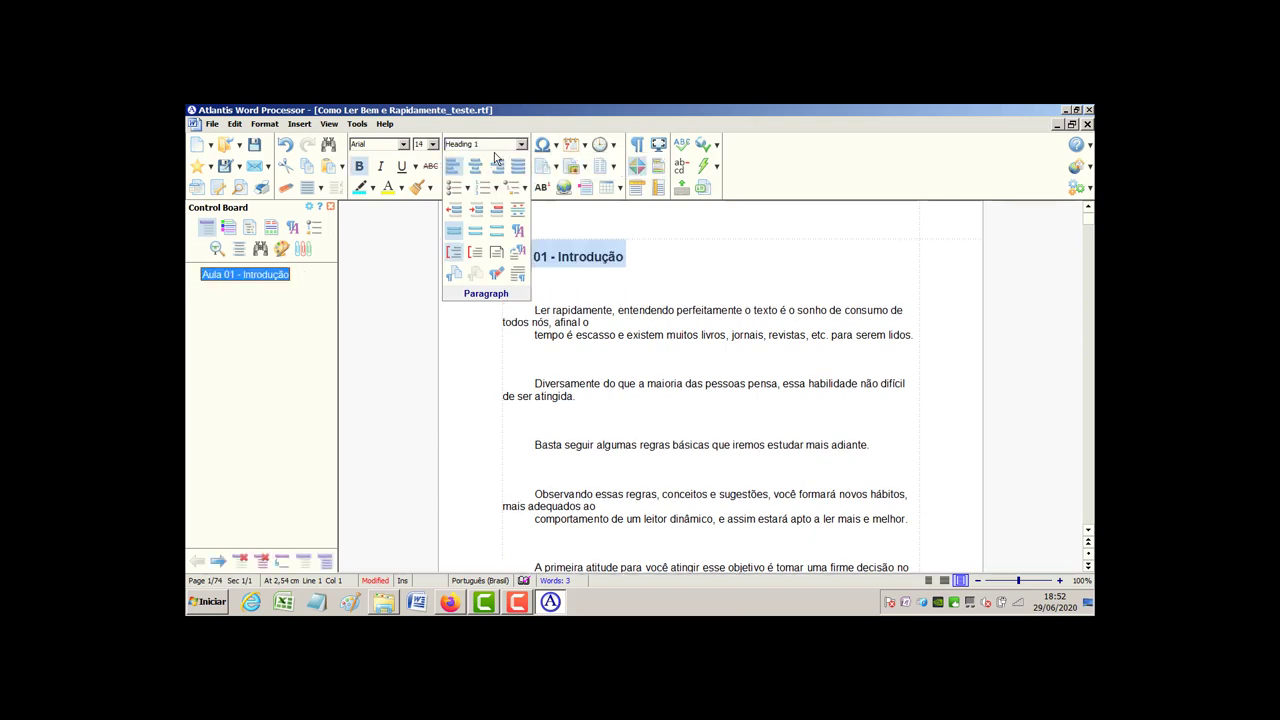
{"action": "left_click", "coordinate": [606, 268]}
{"action": "left_click", "coordinate": [650, 257]}
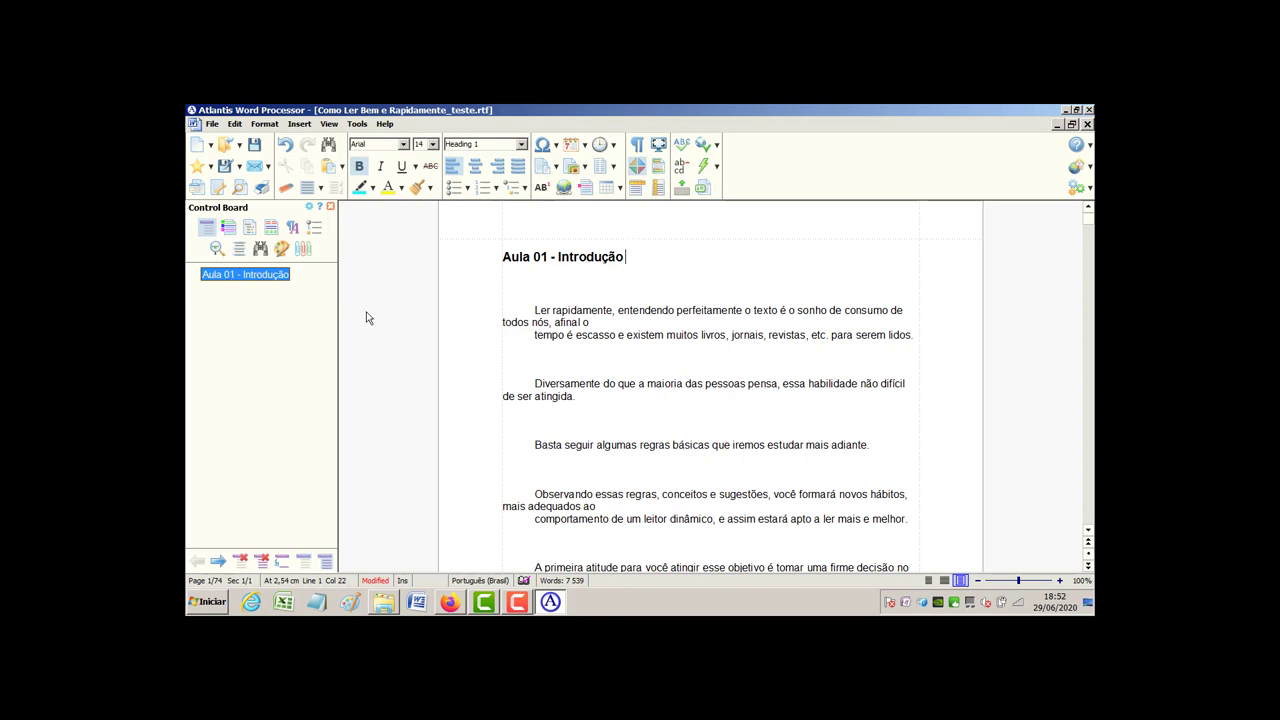
Delete the blank line above "Aula 02 – Leitura em papel e leitura digital" at the start of its page
{"action": "scroll", "coordinate": [556, 341], "scroll_direction": "down", "scroll_amount": 15}
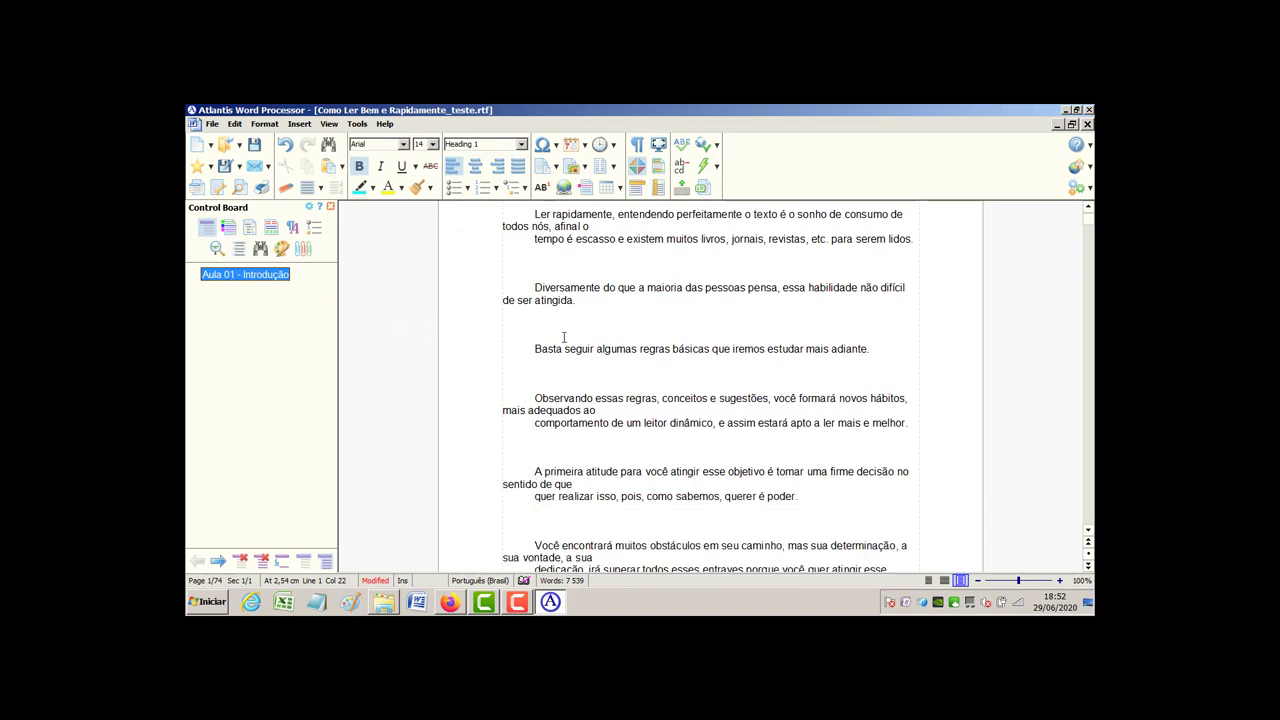
{"action": "scroll", "coordinate": [556, 341], "scroll_direction": "down", "scroll_amount": 15}
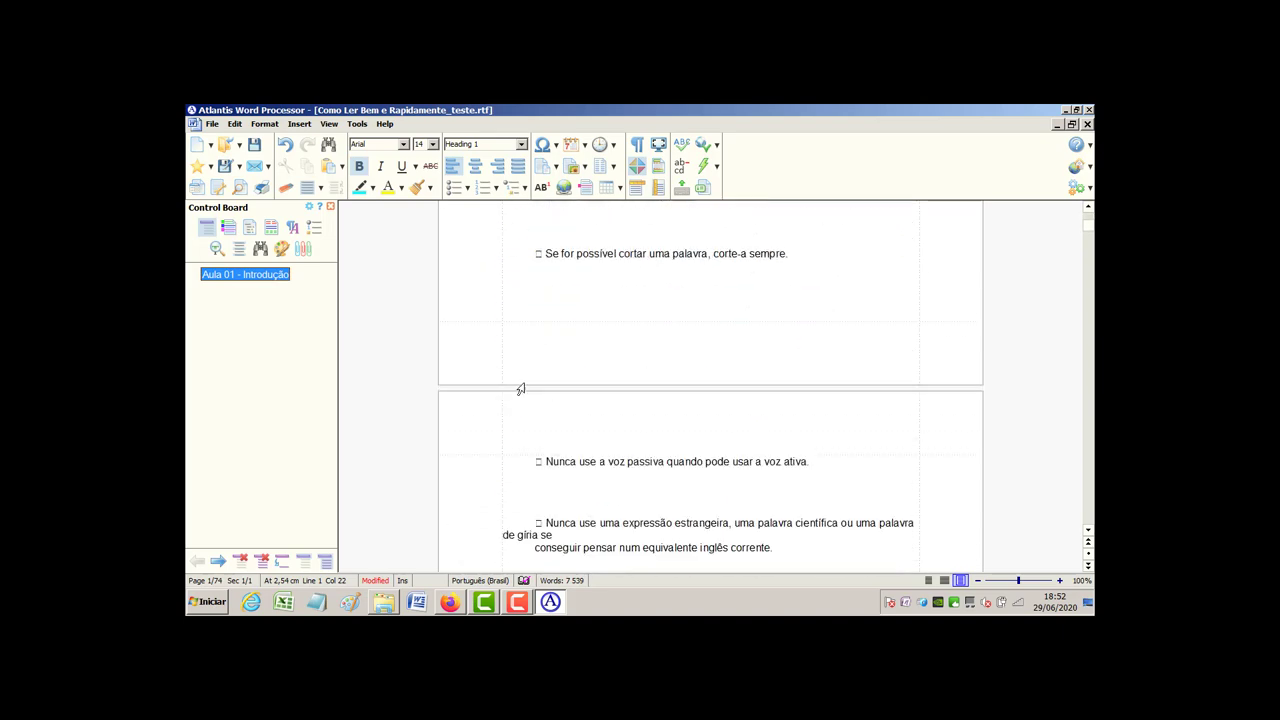
{"action": "scroll", "coordinate": [523, 388], "scroll_direction": "down", "scroll_amount": 15}
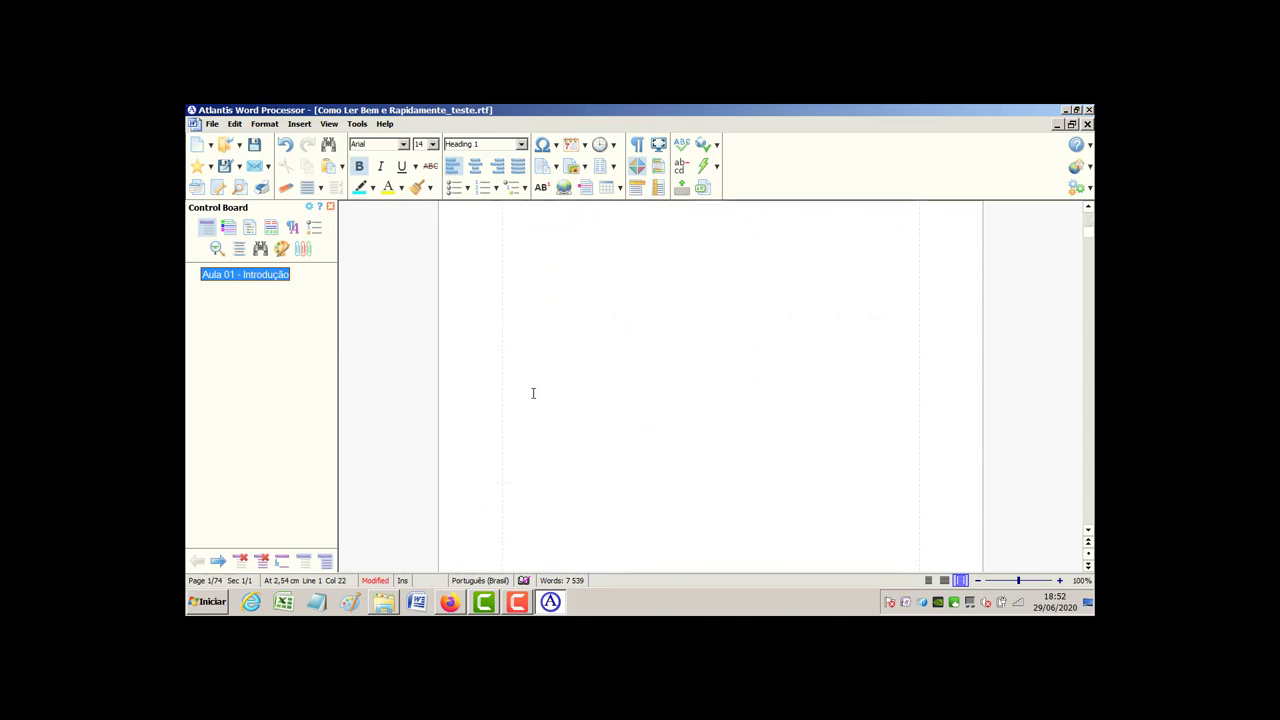
{"action": "left_click", "coordinate": [536, 370]}
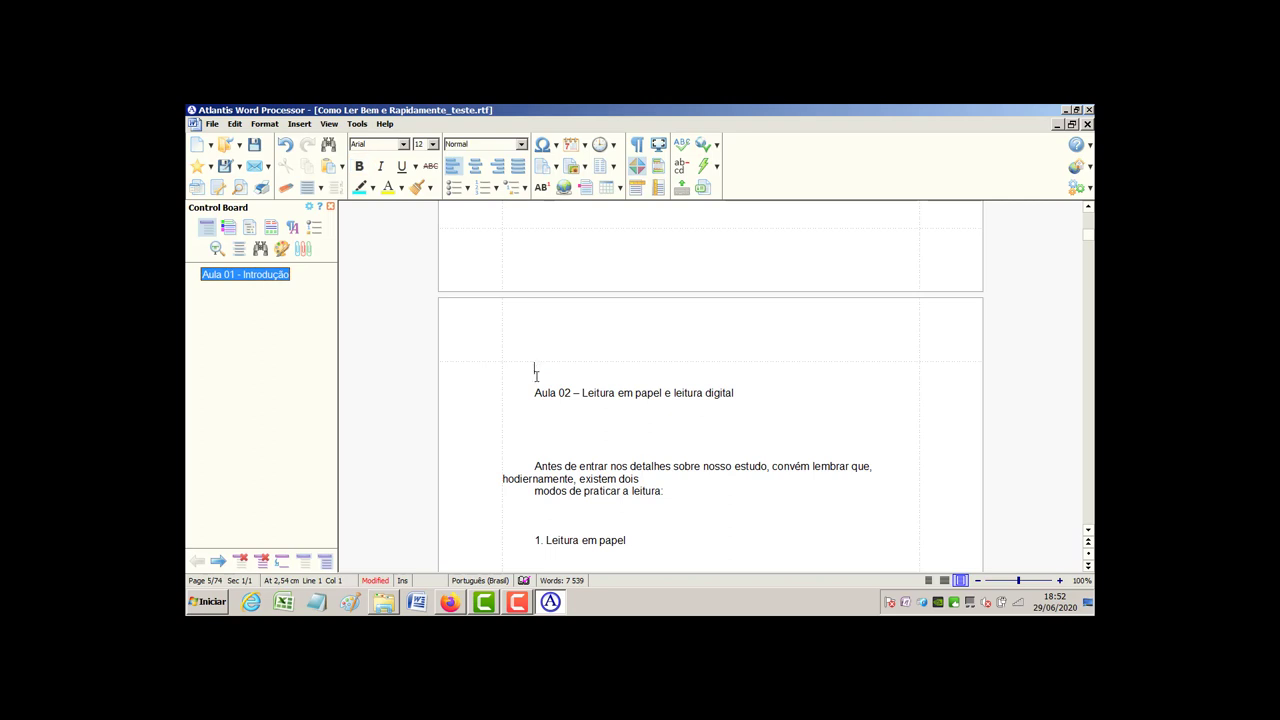
{"action": "key", "text": "Delete"}
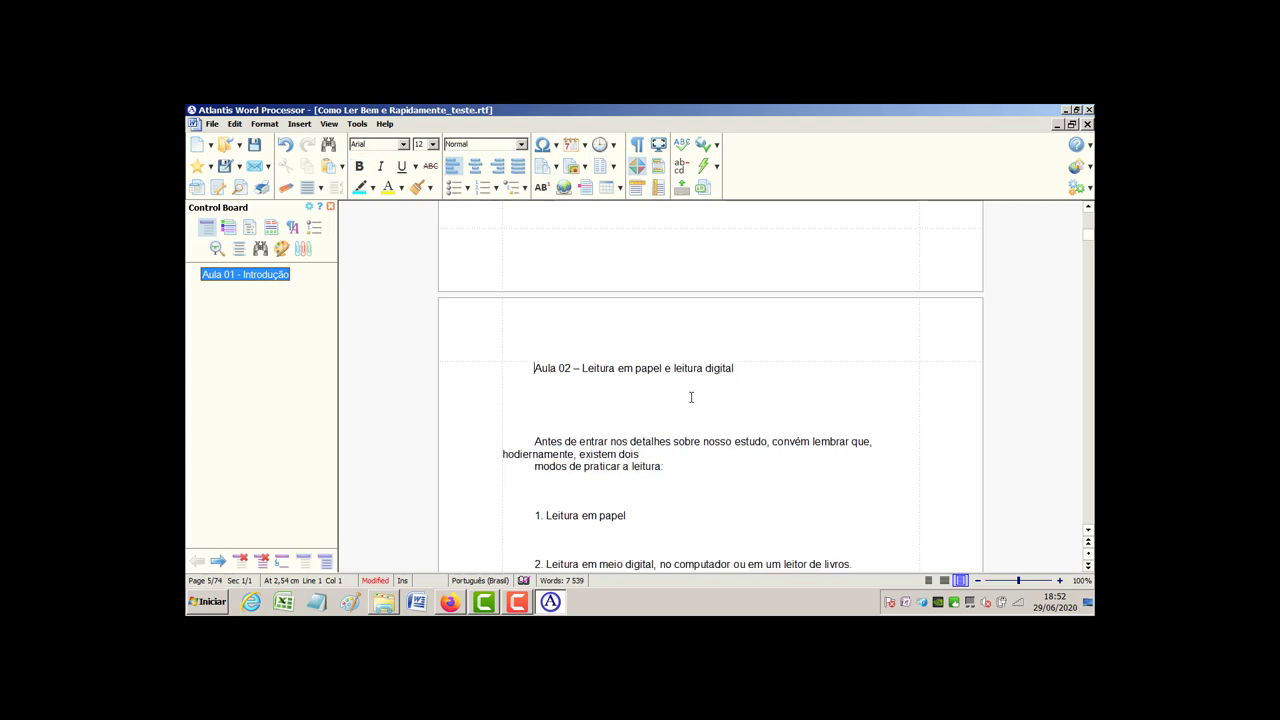
Apply the Heading 1 style to the title line "Aula 02 – Leitura em papel e leitura digital"
{"action": "left_click_drag", "start_coordinate": [750, 367], "coordinate": [530, 360]}
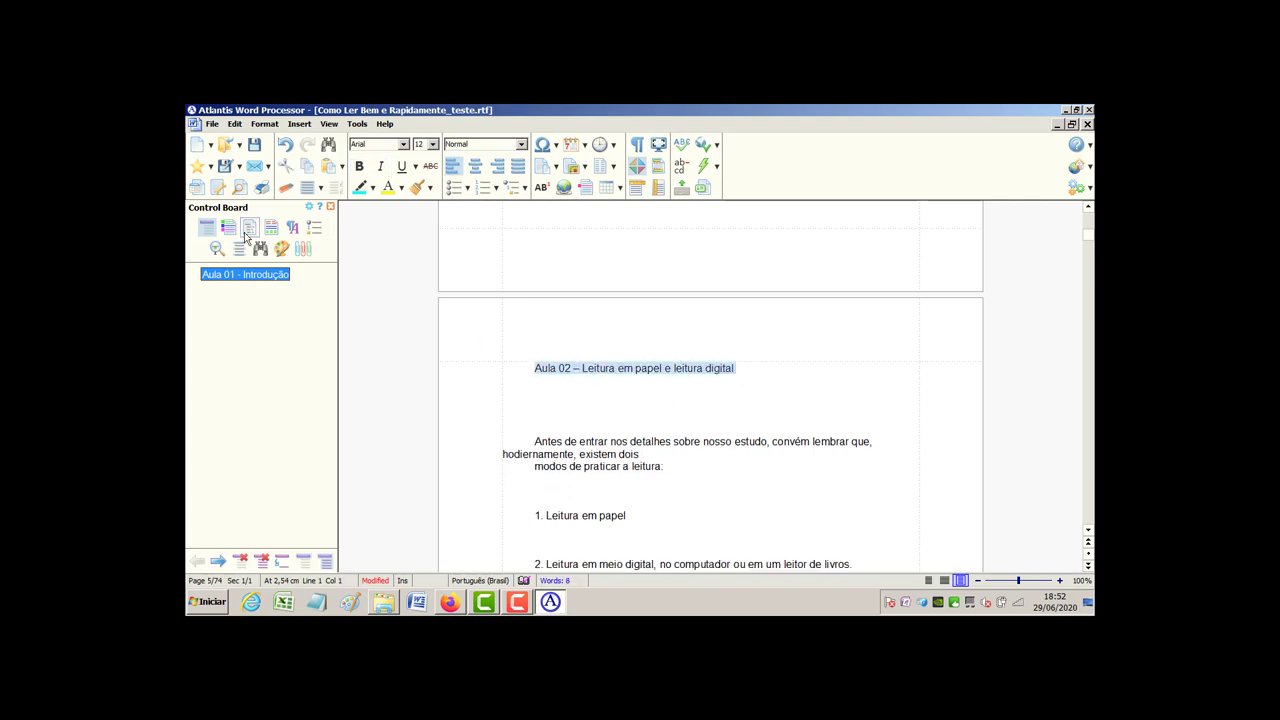
{"action": "left_click", "coordinate": [521, 146]}
{"action": "left_click", "coordinate": [475, 166]}
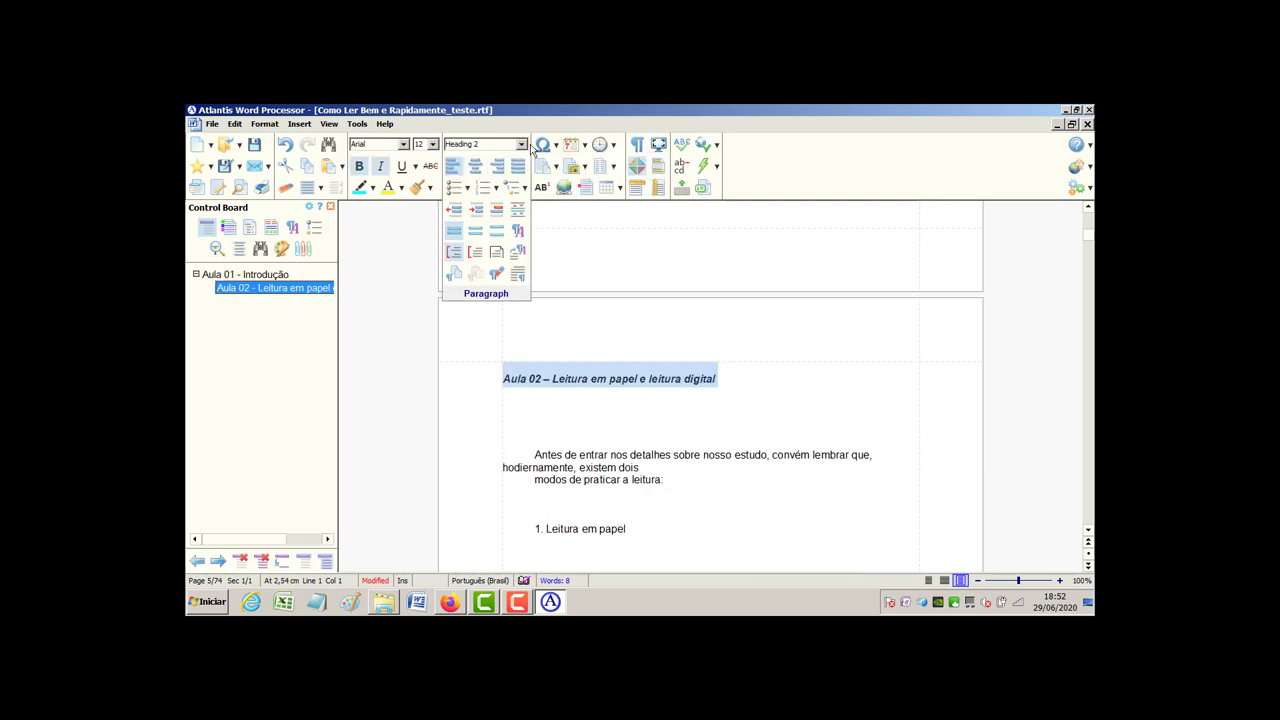
{"action": "left_click", "coordinate": [521, 144]}
{"action": "left_click", "coordinate": [496, 157]}
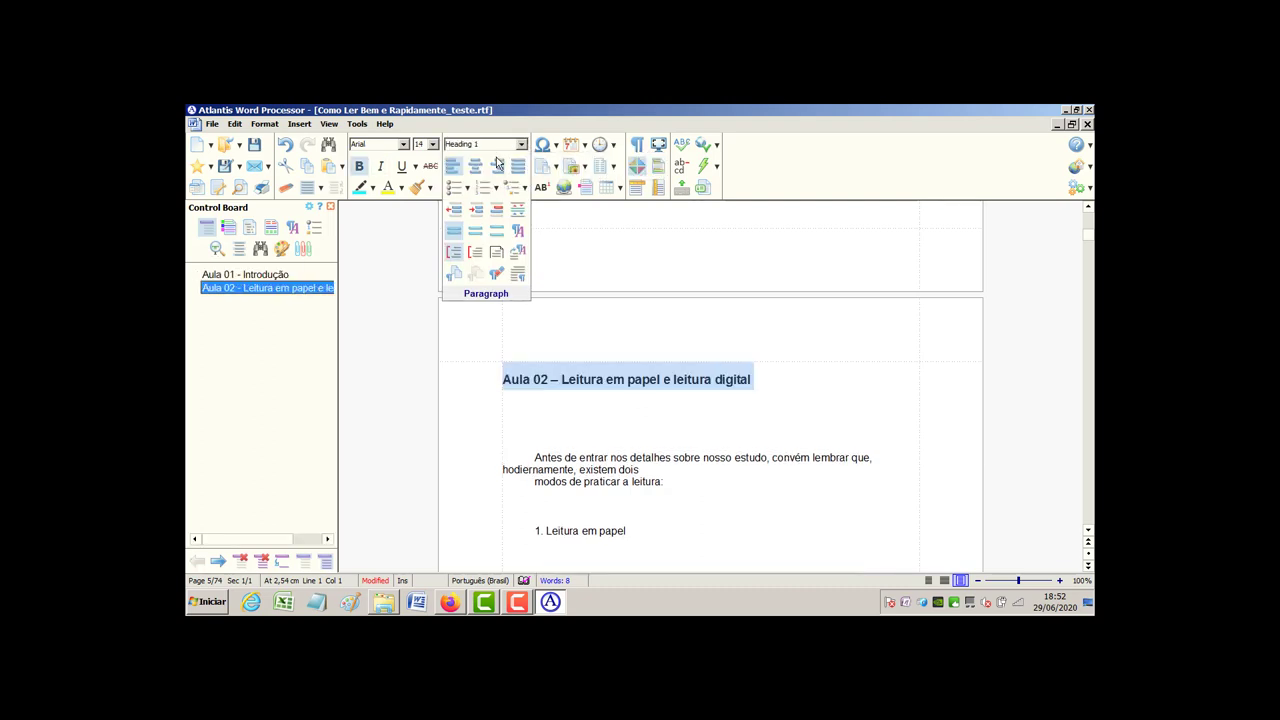
Check the heading navigation by jumping back and forth between Aula 01 and Aula 02, finishing at Aula 01
{"action": "left_click", "coordinate": [229, 289]}
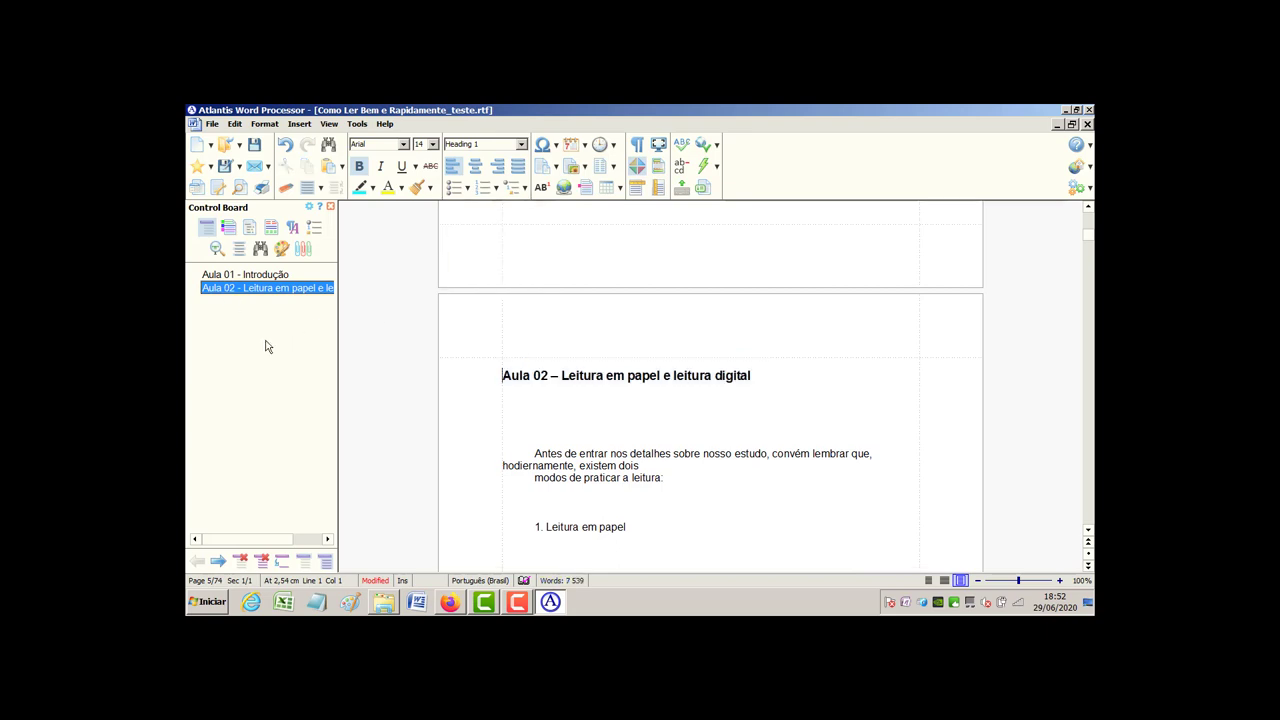
{"action": "left_click", "coordinate": [219, 276]}
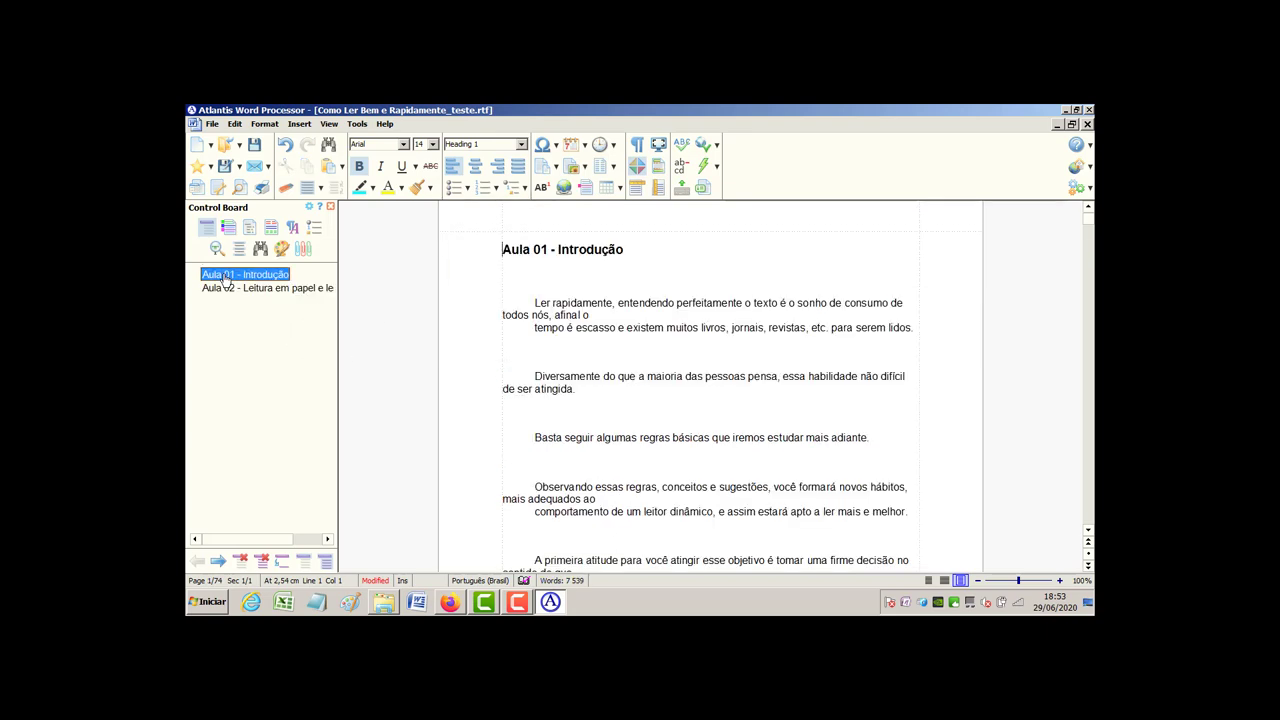
{"action": "left_click", "coordinate": [228, 289]}
{"action": "left_click", "coordinate": [228, 289]}
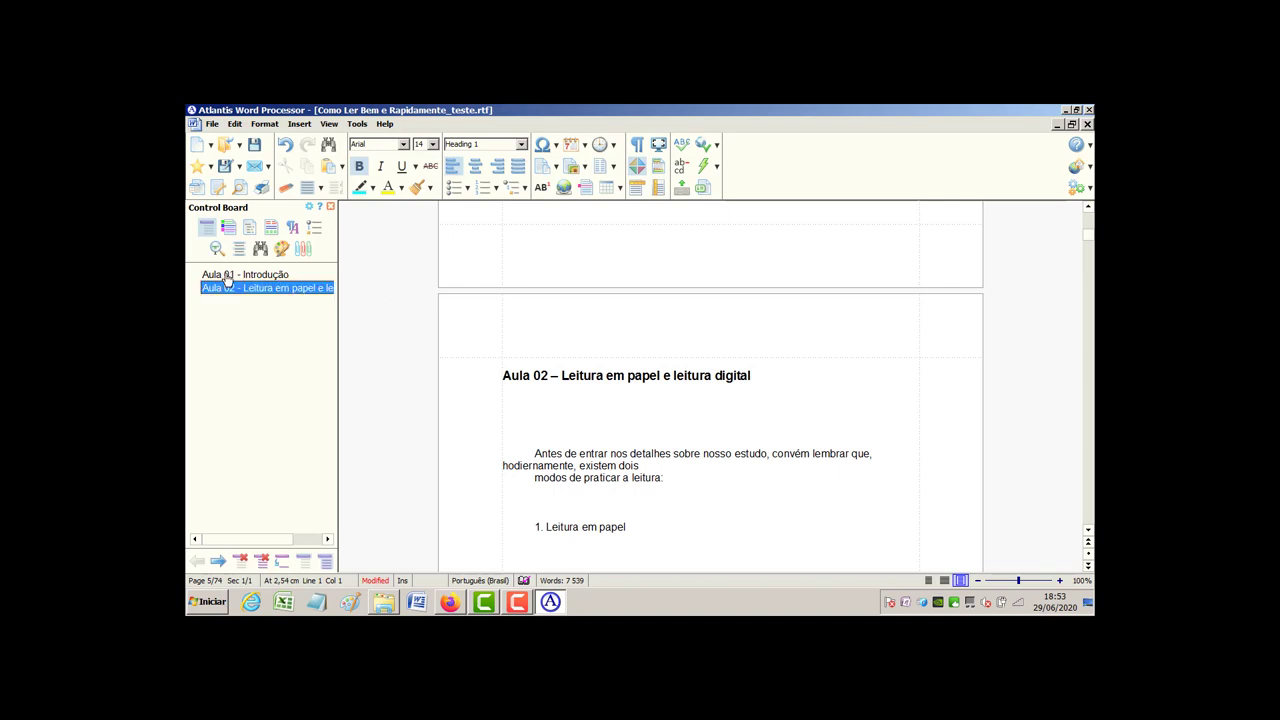
{"action": "left_click", "coordinate": [224, 276]}
{"action": "left_click", "coordinate": [229, 287]}
{"action": "left_click", "coordinate": [228, 275]}
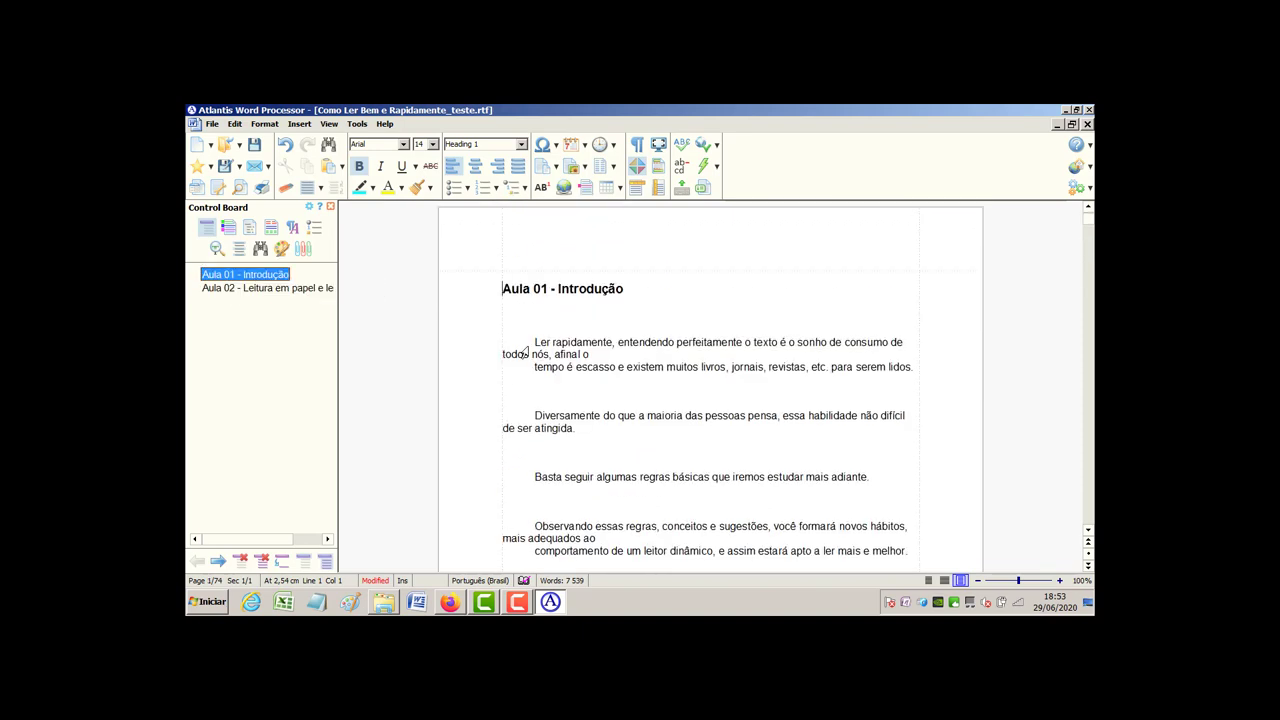
{"action": "scroll", "coordinate": [546, 366], "scroll_direction": "down", "scroll_amount": 1}
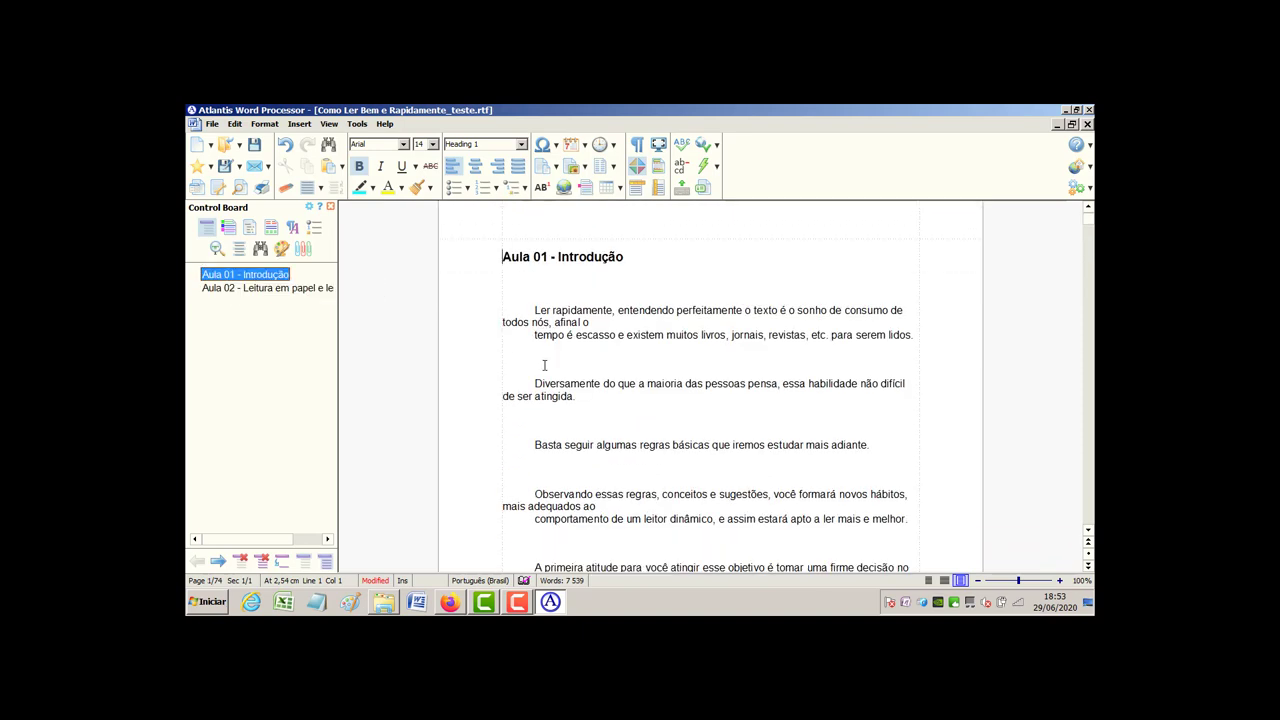
{"action": "left_click", "coordinate": [531, 276]}
{"action": "left_click_drag", "start_coordinate": [541, 279], "coordinate": [582, 507]}
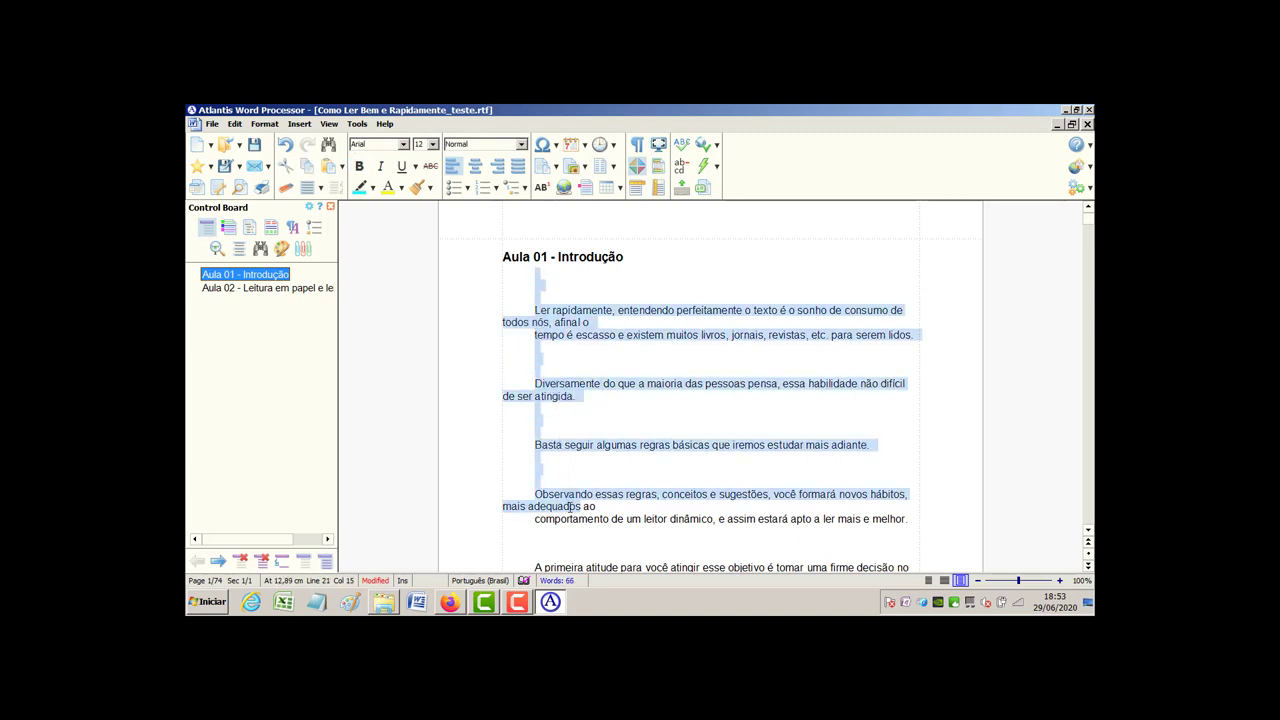
{"action": "mouse_move", "coordinate": [473, 160]}
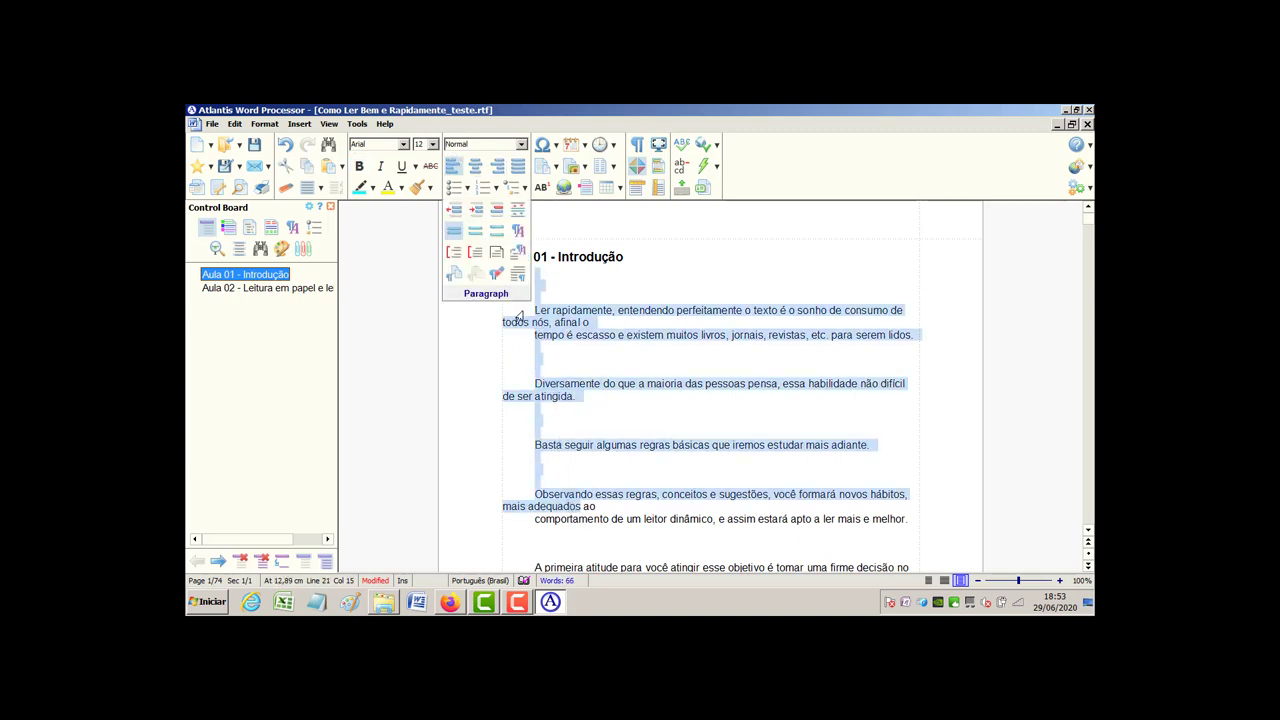
{"action": "left_click", "coordinate": [617, 316]}
Apply the Normal style to all the Aula 01 body text between its title and the Aula 02 title
{"action": "left_click_drag", "start_coordinate": [548, 278], "coordinate": [603, 403]}
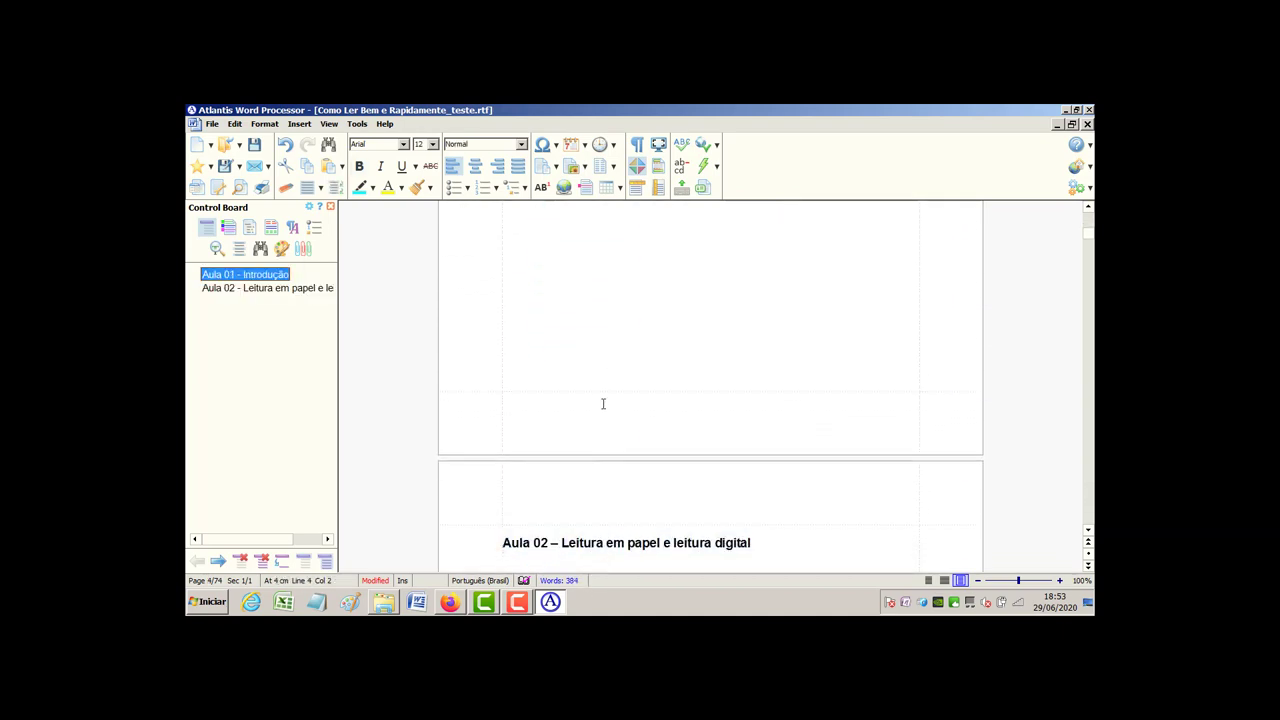
{"action": "left_click", "coordinate": [521, 144]}
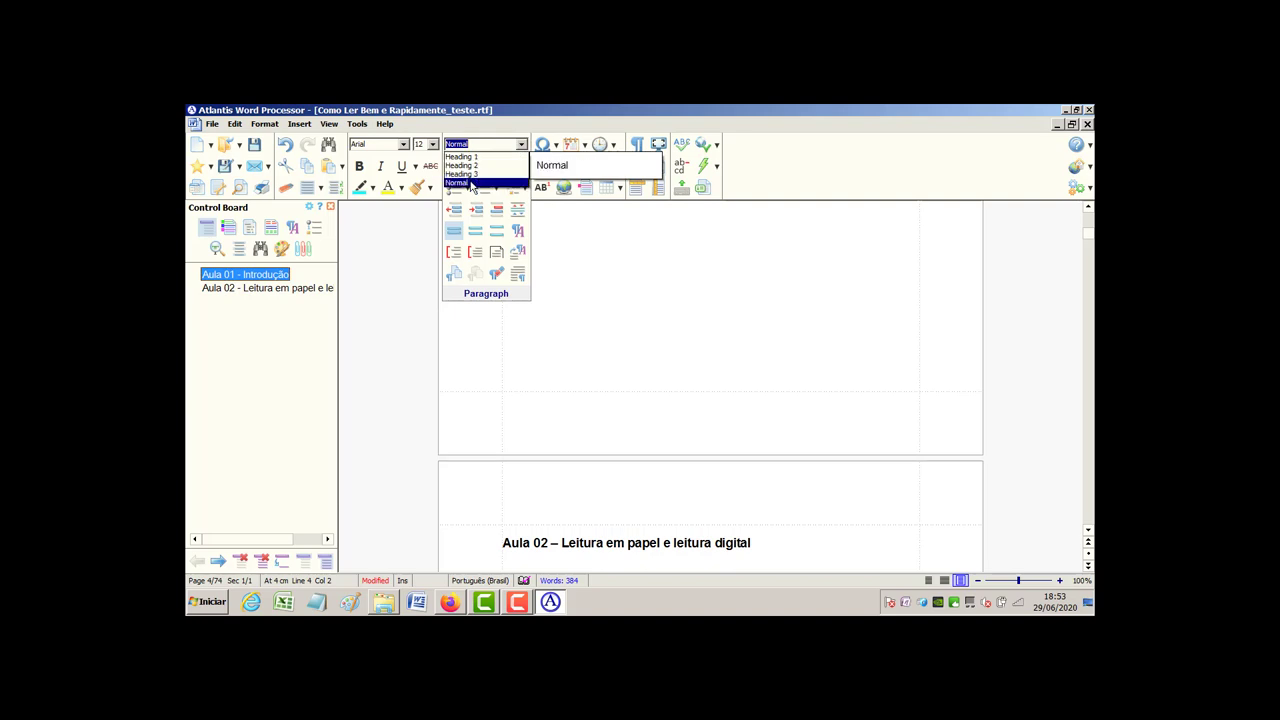
{"action": "left_click", "coordinate": [473, 182]}
{"action": "left_click", "coordinate": [596, 340]}
{"action": "scroll", "coordinate": [596, 340], "scroll_direction": "up", "scroll_amount": 1}
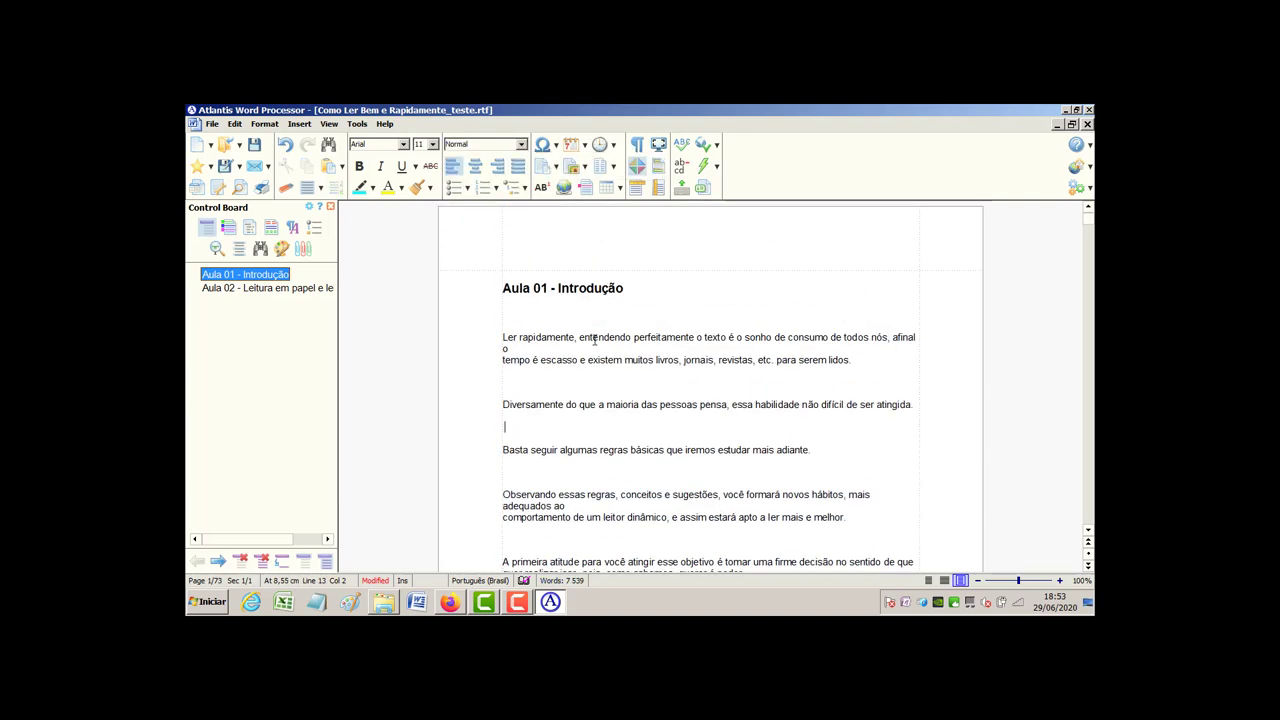
Give the Aula 01 body text, from "Ler rapidamente" through the "Viole qualquer destas regras" line, a 1,27 cm first-line indent
{"action": "scroll", "coordinate": [542, 324], "scroll_direction": "down", "scroll_amount": 1}
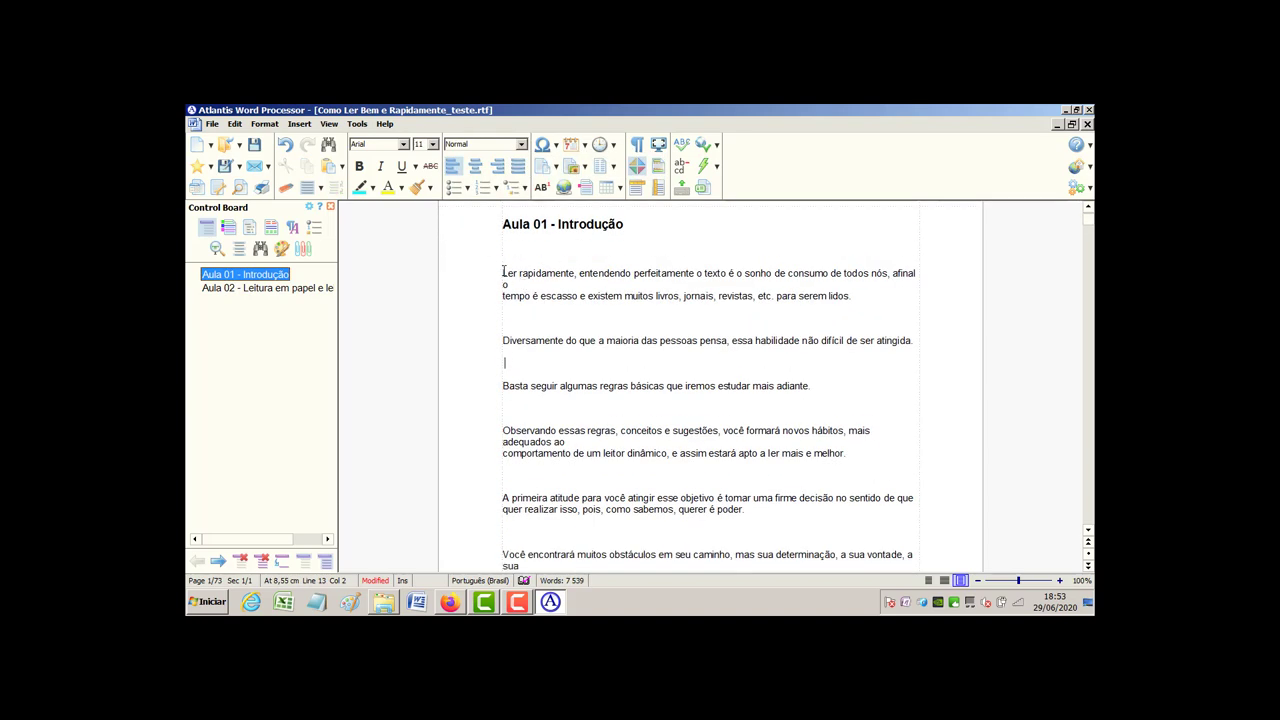
{"action": "left_click_drag", "start_coordinate": [501, 272], "coordinate": [674, 582]}
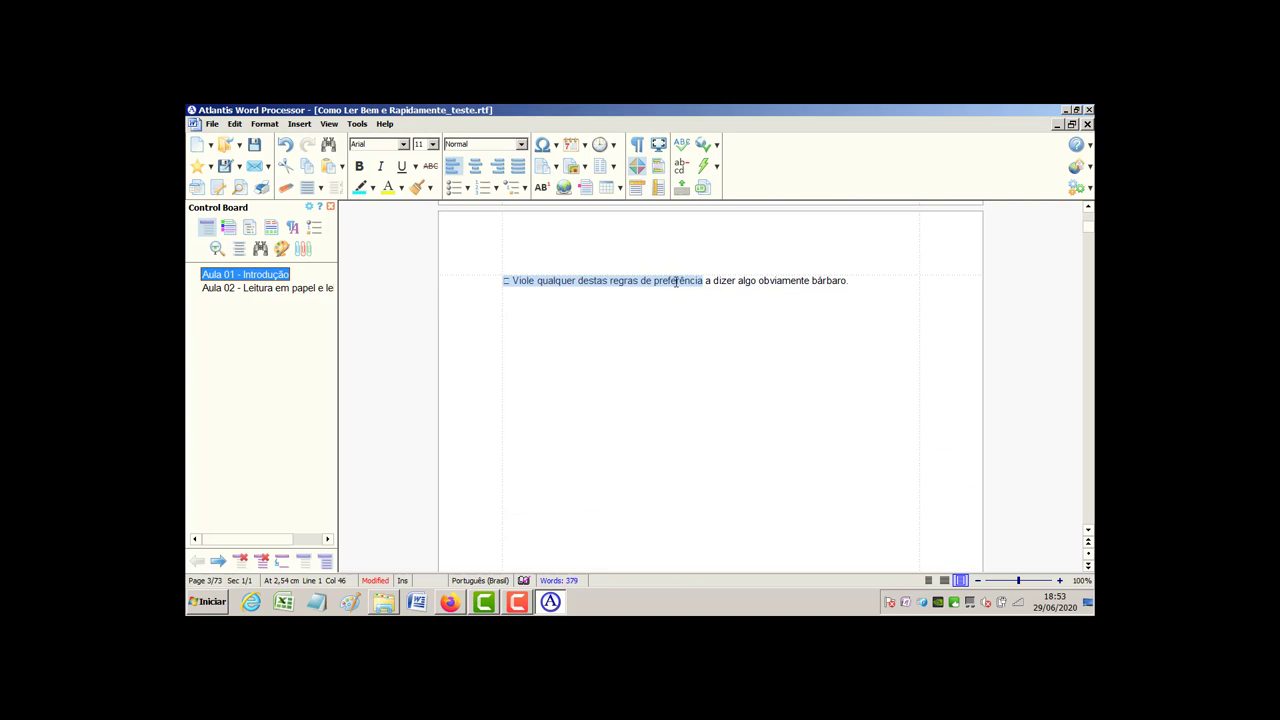
{"action": "left_click_drag", "start_coordinate": [676, 282], "coordinate": [872, 283]}
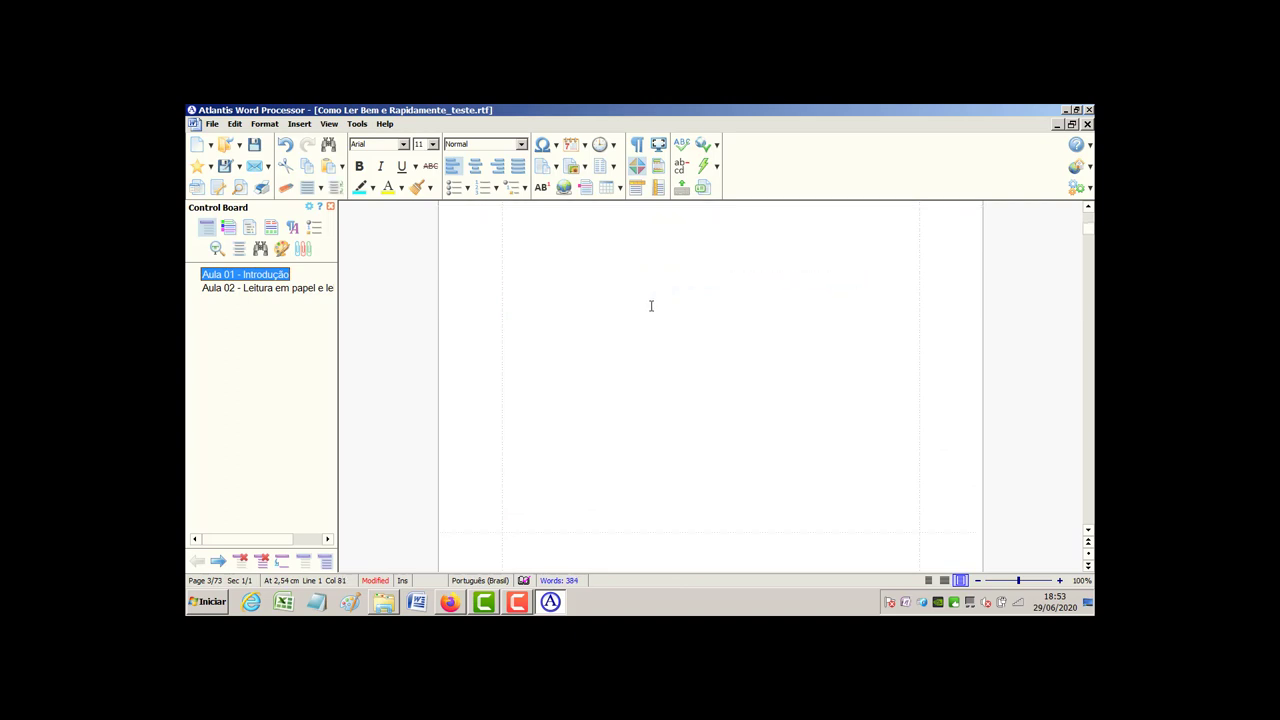
{"action": "scroll", "coordinate": [557, 315], "scroll_direction": "up", "scroll_amount": 3}
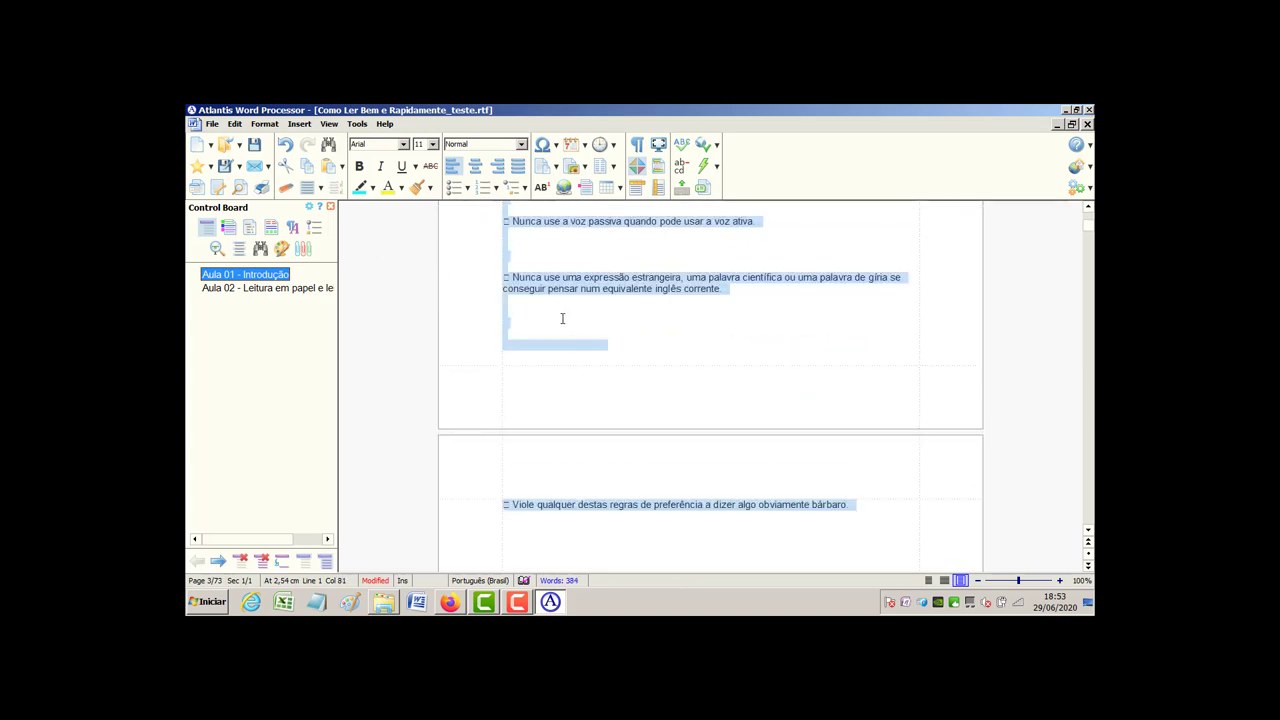
{"action": "right_click", "coordinate": [555, 289]}
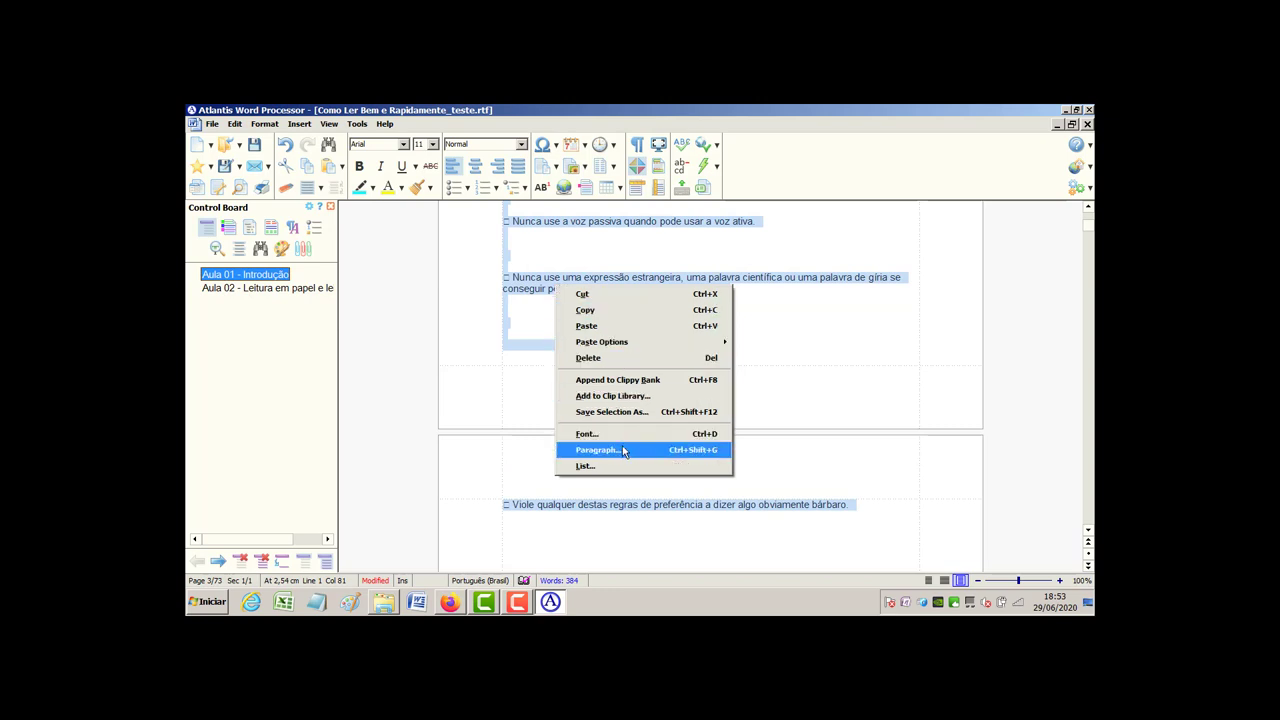
{"action": "left_click", "coordinate": [623, 451]}
{"action": "left_click", "coordinate": [681, 353]}
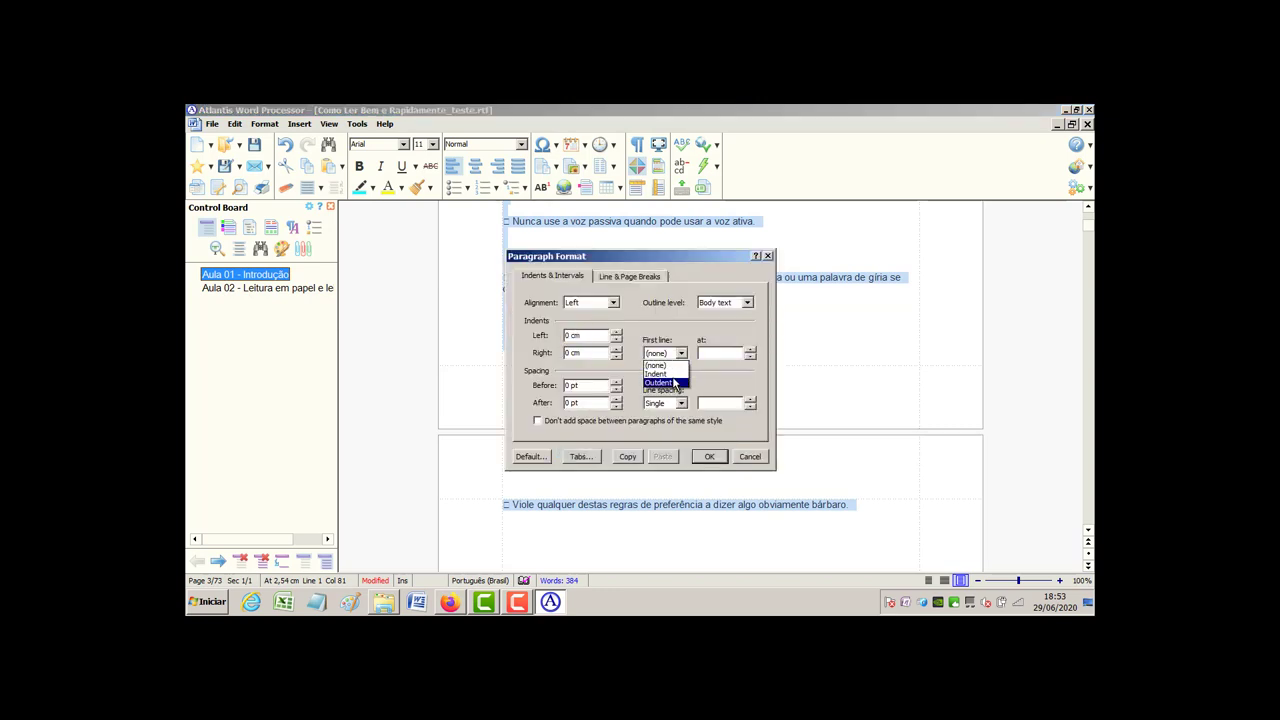
{"action": "left_click", "coordinate": [668, 374]}
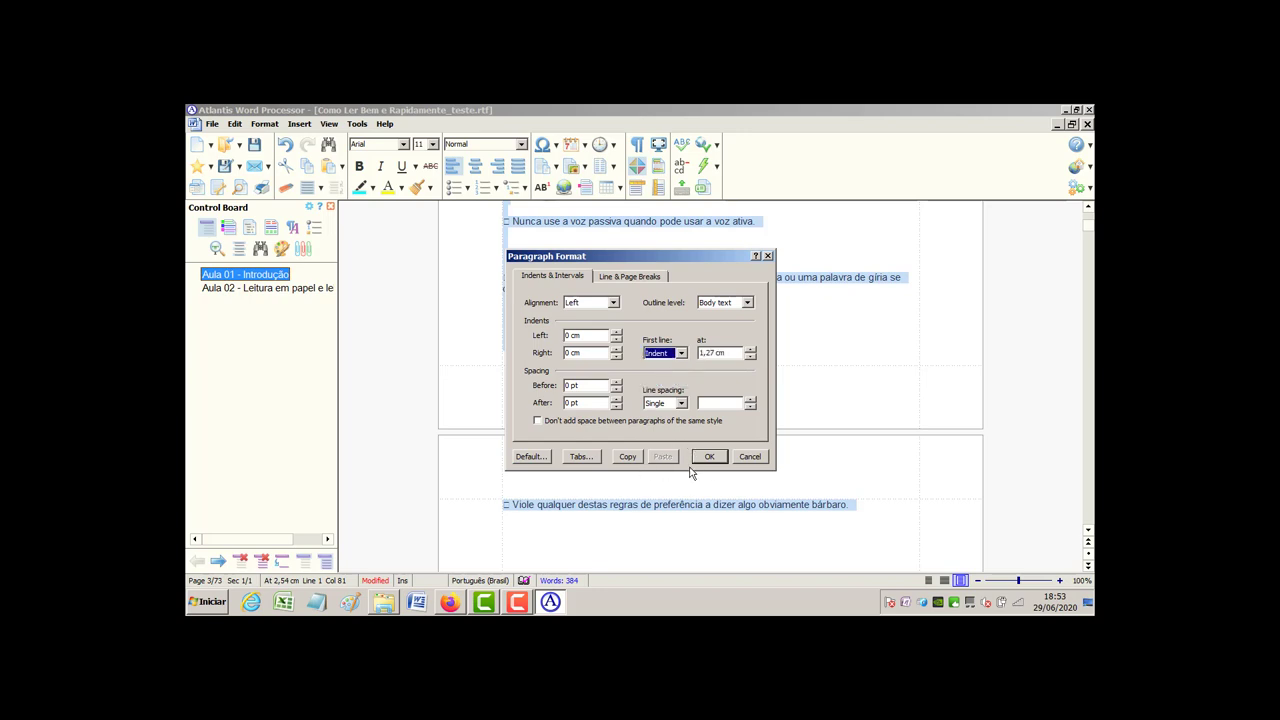
{"action": "left_click", "coordinate": [708, 458]}
Remove the blank lines above "Diversamente do que a maioria" and join the broken line starting "tempo é escasso" to the text before it
{"action": "scroll", "coordinate": [669, 368], "scroll_direction": "up", "scroll_amount": 10}
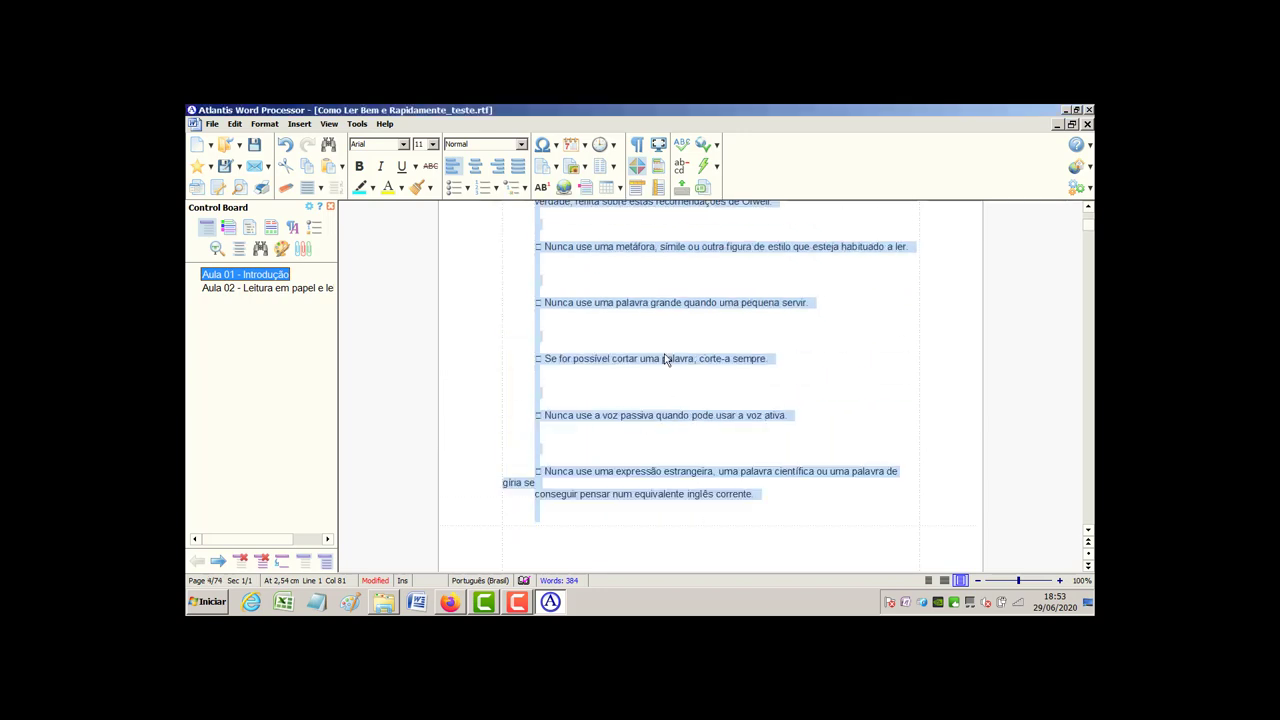
{"action": "scroll", "coordinate": [706, 333], "scroll_direction": "up", "scroll_amount": 10}
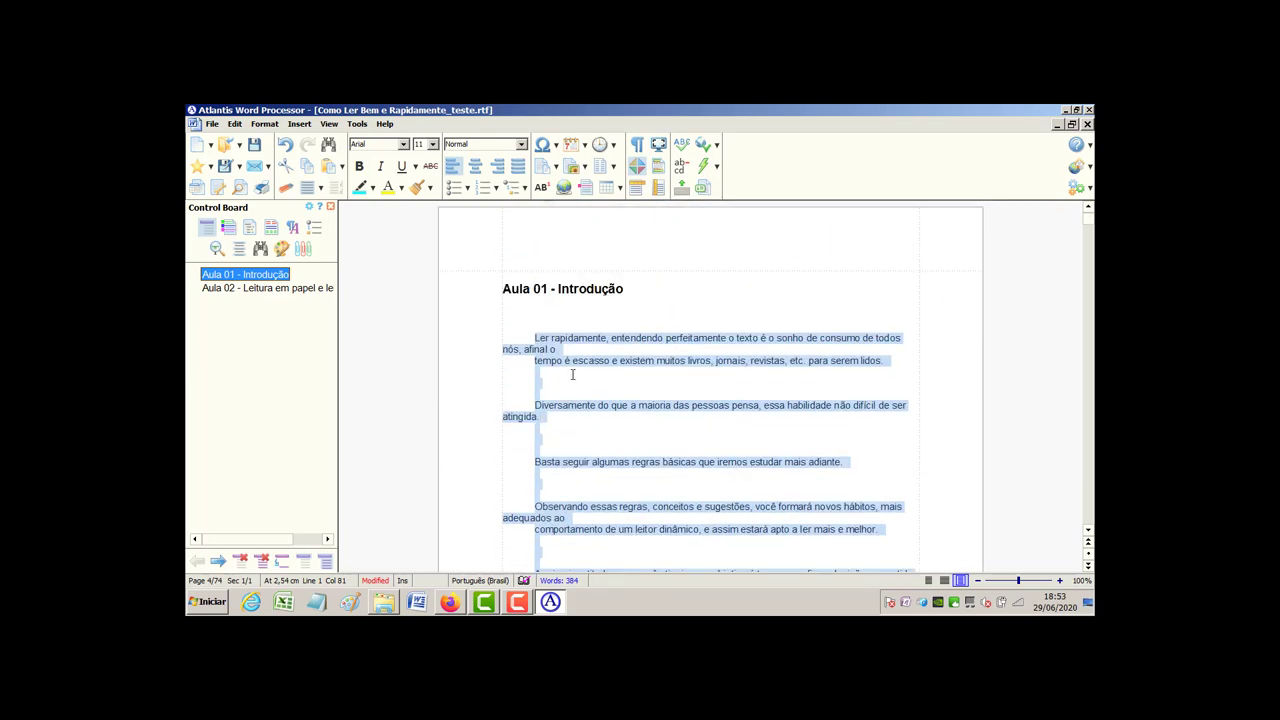
{"action": "left_click", "coordinate": [569, 375]}
{"action": "key", "text": "Delete"}
{"action": "key", "text": "Delete"}
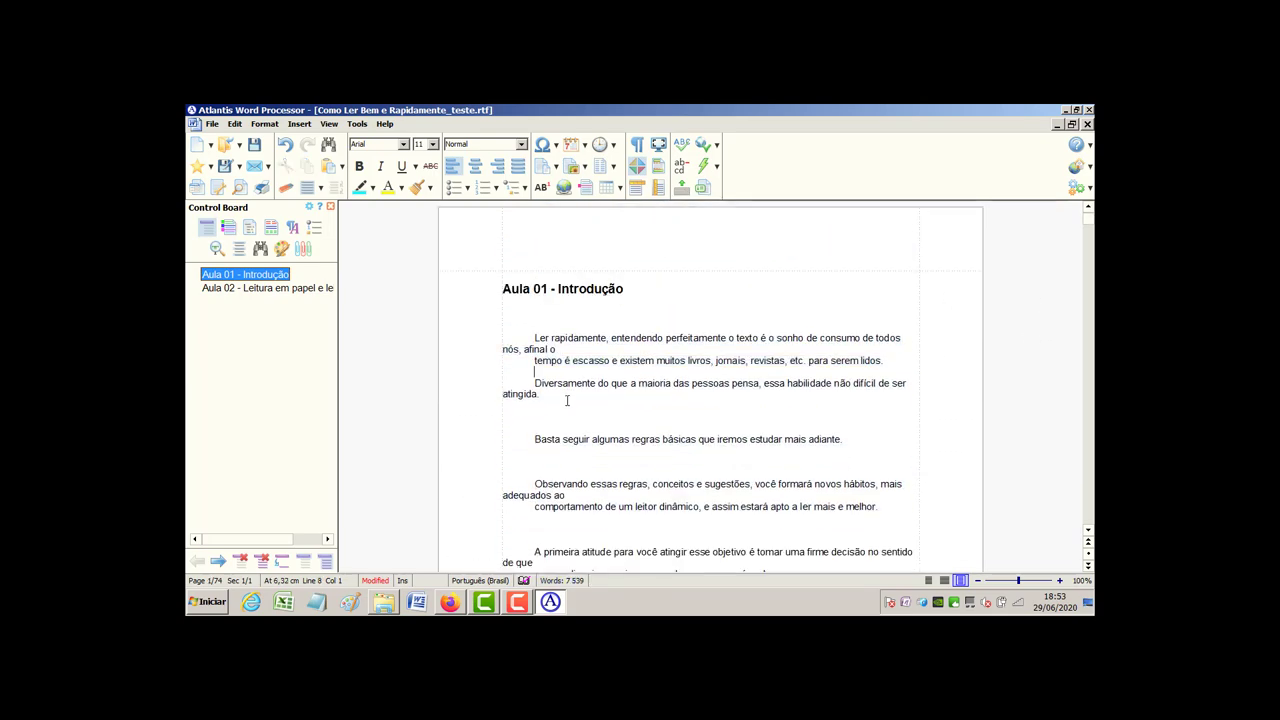
{"action": "left_click", "coordinate": [535, 360]}
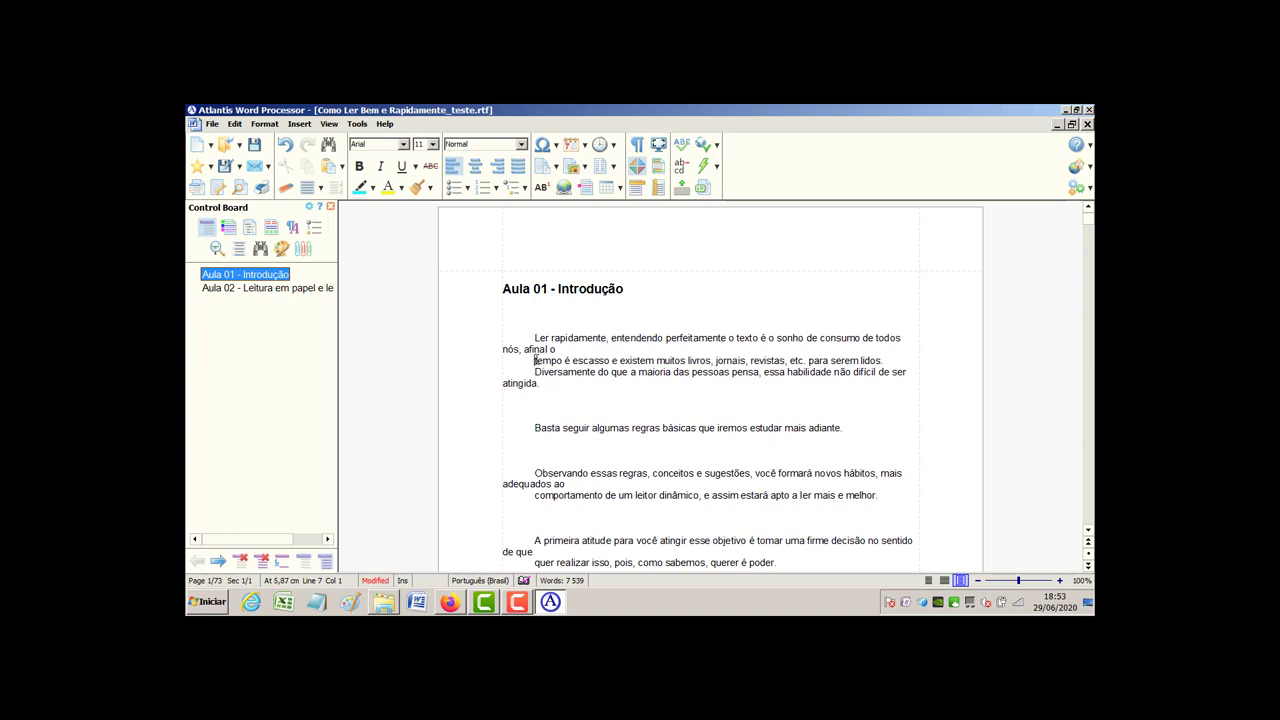
{"action": "key", "text": "BackSpace"}
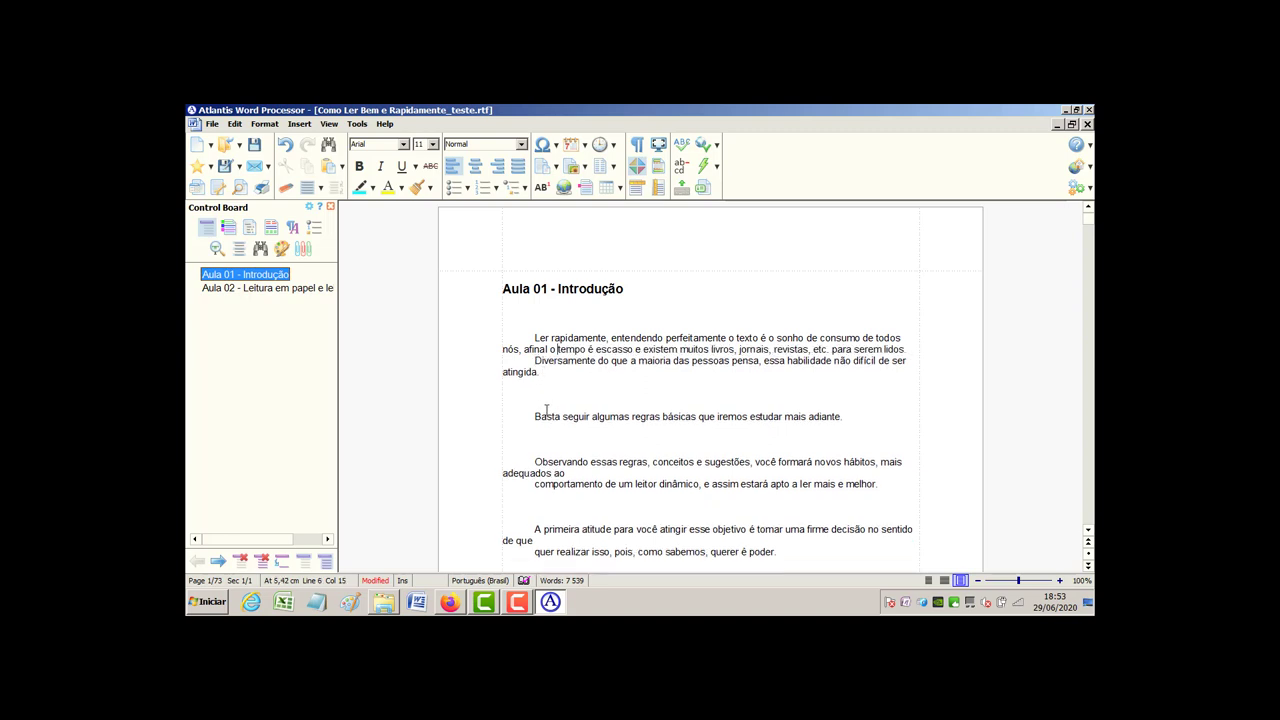
Delete the blank lines between the "Diversamente do que a maioria" and "Basta seguir algumas regras" paragraphs
{"action": "left_click", "coordinate": [542, 404]}
{"action": "left_click", "coordinate": [544, 384]}
{"action": "key", "text": "Delete"}
{"action": "key", "text": "Delete"}
{"action": "key", "text": "Delete"}
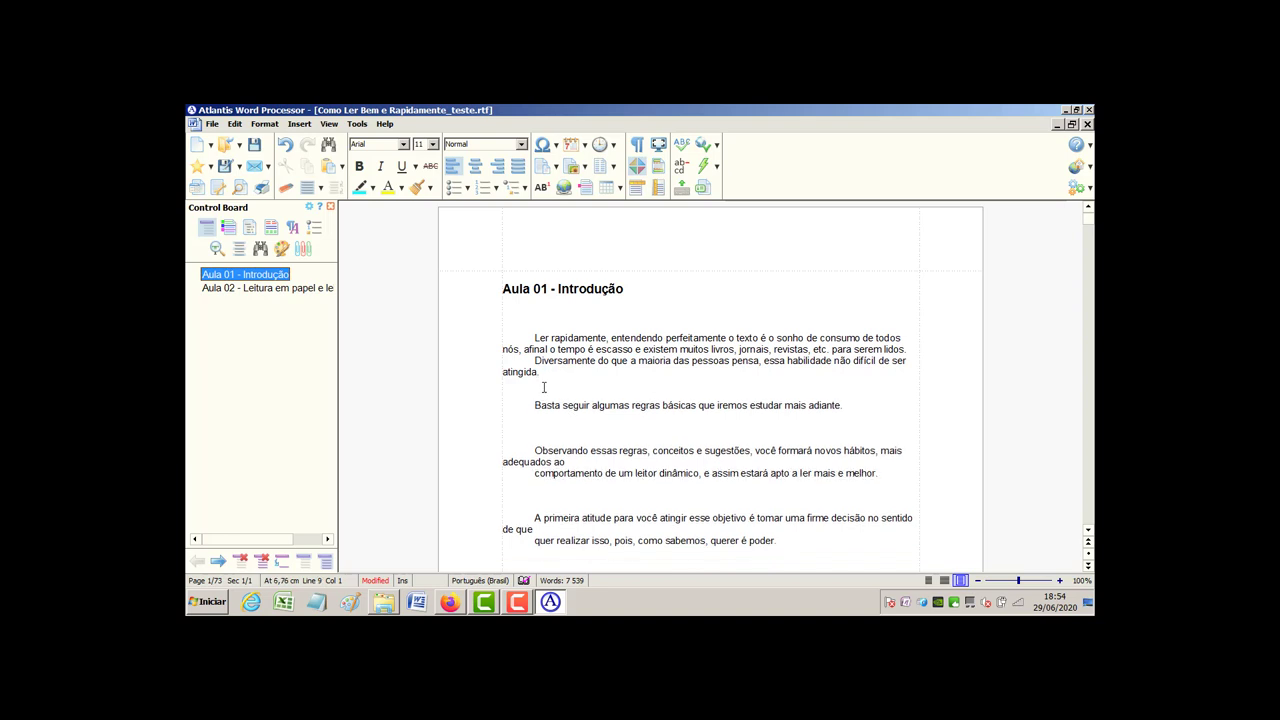
Delete the blank lines above "Observando essas regras" and join its broken line starting "comportamento de um leitor" to the paragraph
{"action": "left_click", "coordinate": [545, 394]}
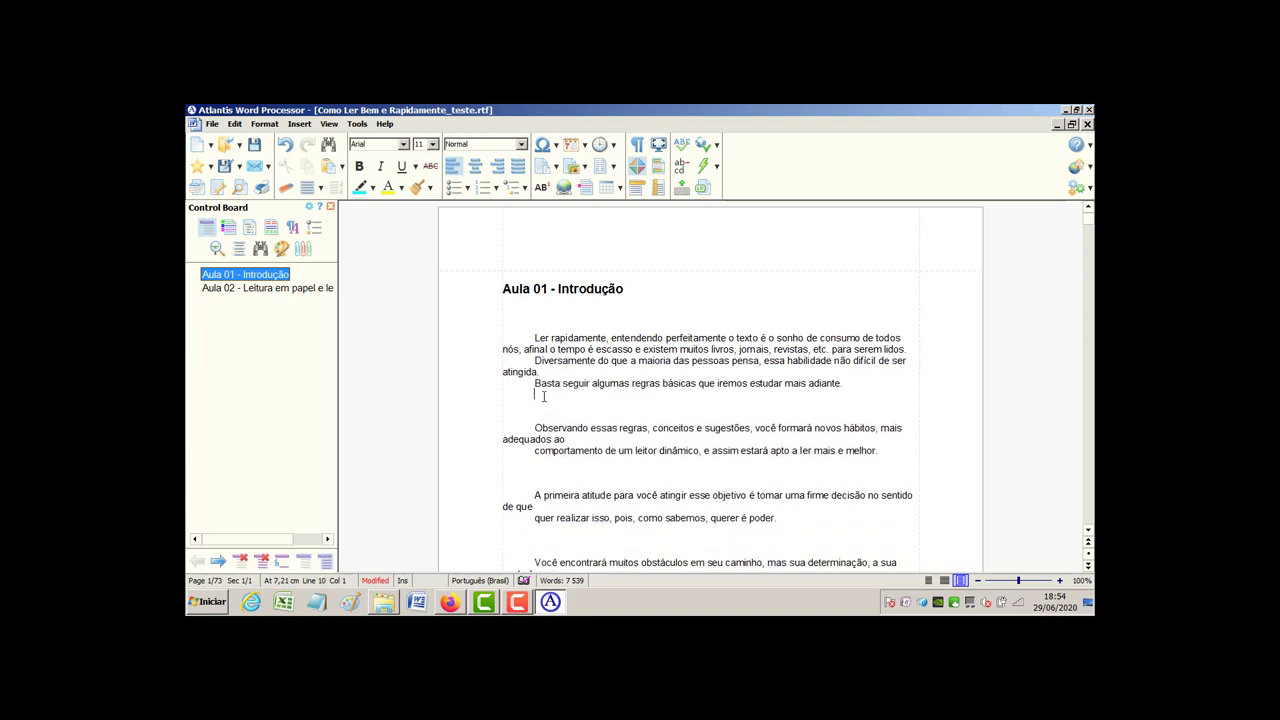
{"action": "key", "text": "Delete"}
{"action": "key", "text": "Delete"}
{"action": "key", "text": "Delete"}
{"action": "left_click", "coordinate": [535, 417]}
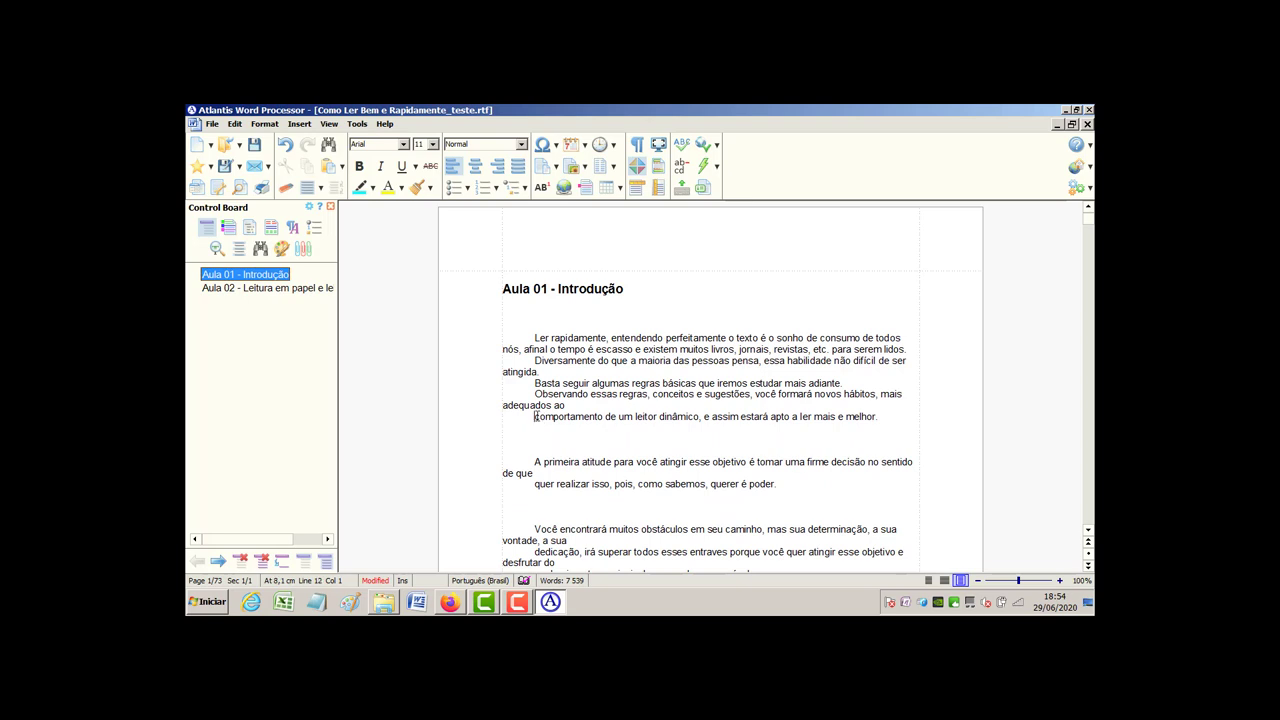
{"action": "key", "text": "BackSpace"}
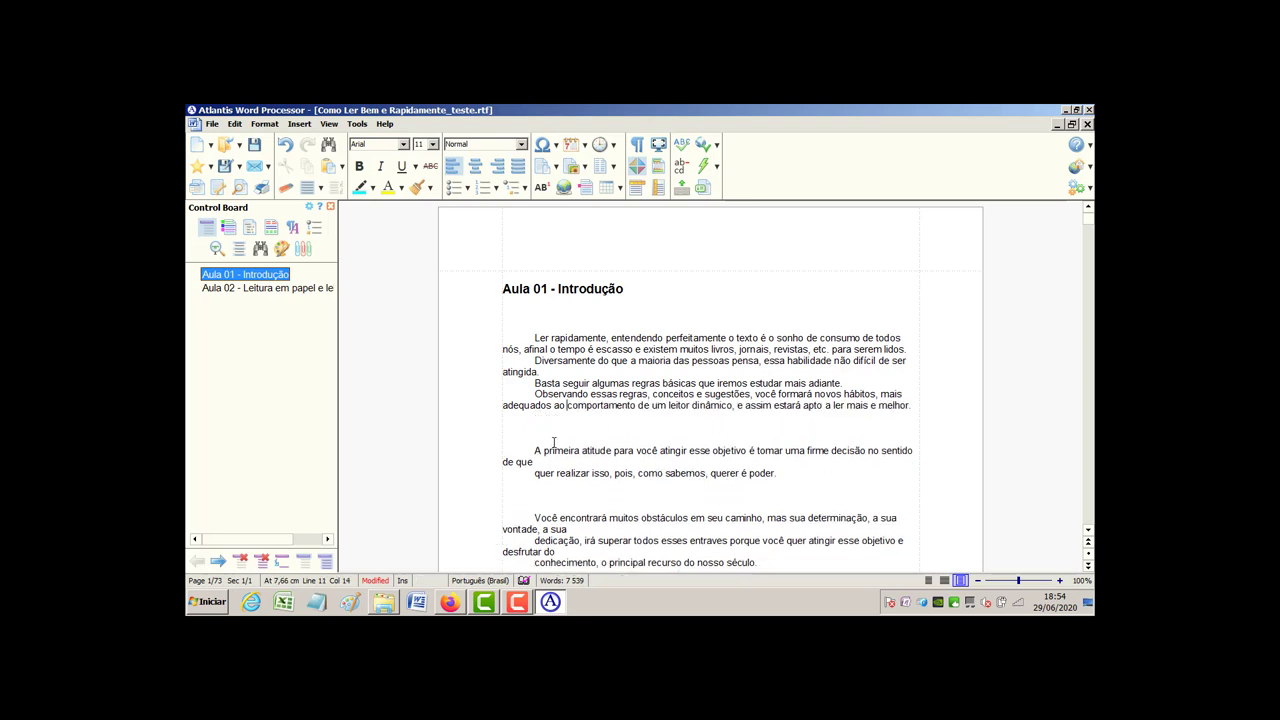
Delete the blank lines above "A primeira atitude" and join its broken line starting "quer realizar isso" to the paragraph
{"action": "left_click", "coordinate": [540, 446], "text": "shift"}
{"action": "left_click", "coordinate": [537, 451]}
{"action": "key", "text": "BackSpace"}
{"action": "key", "text": "BackSpace"}
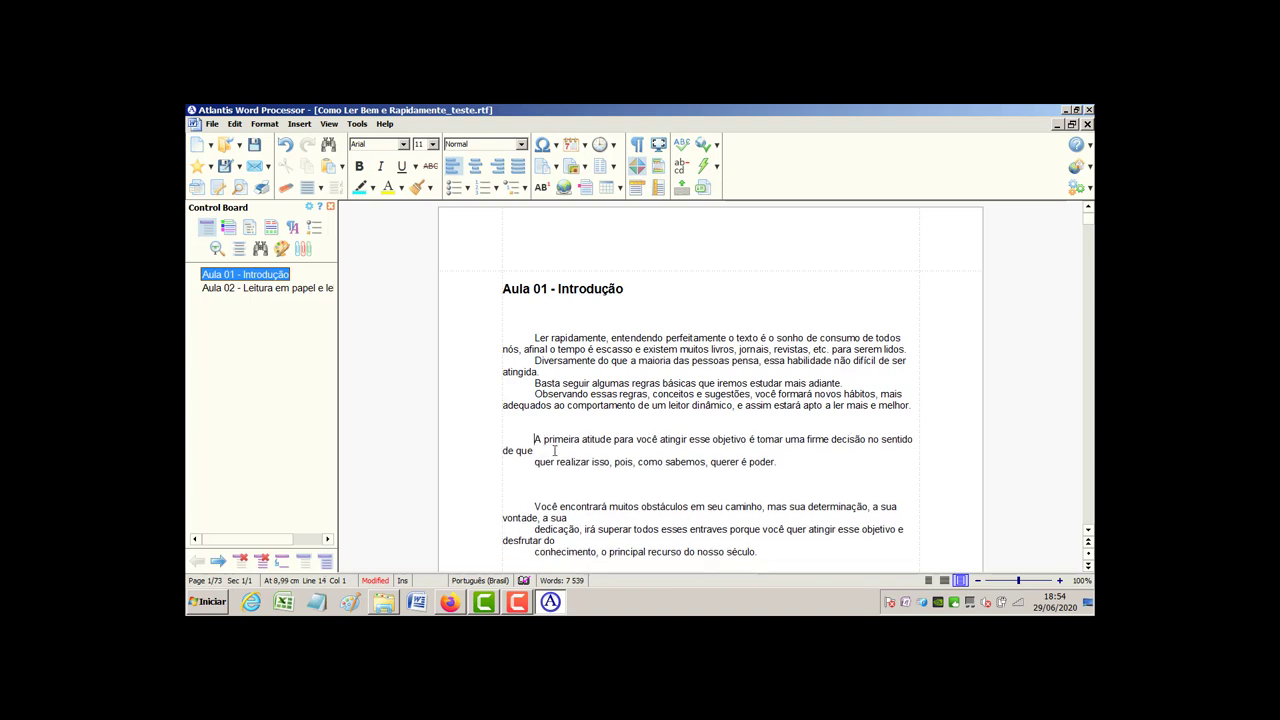
{"action": "key", "text": "BackSpace"}
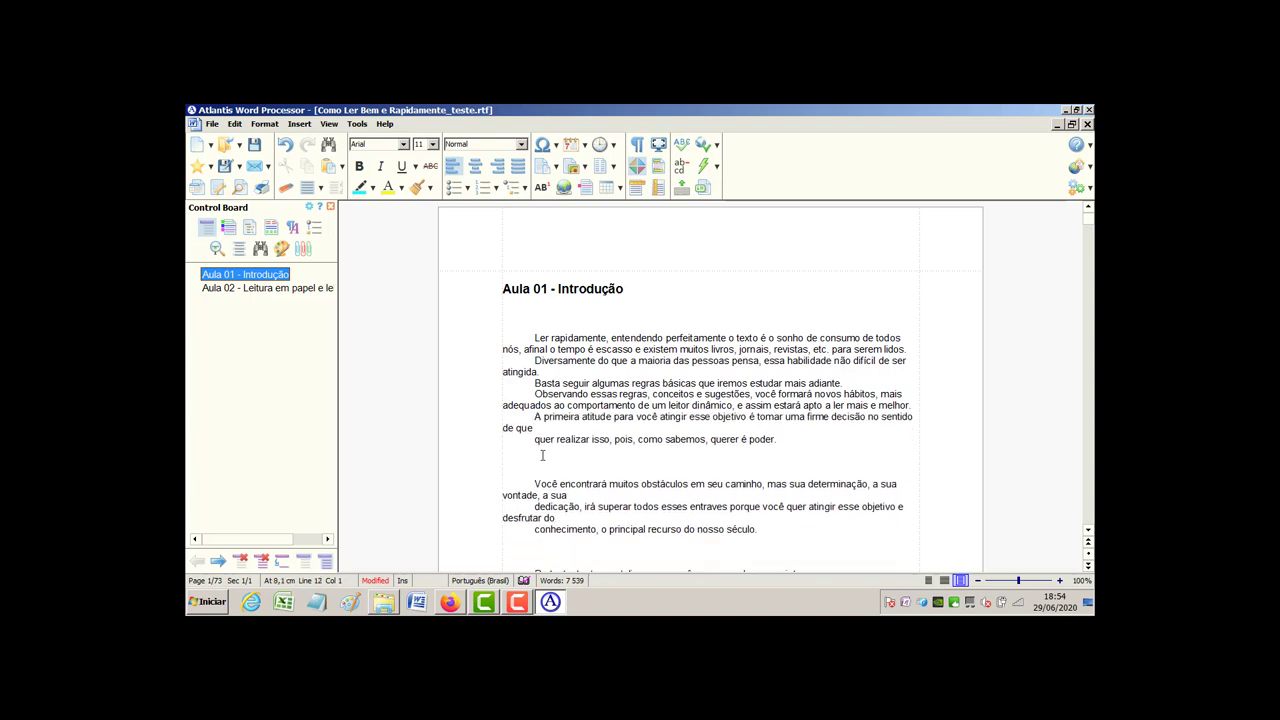
{"action": "key", "text": "BackSpace"}
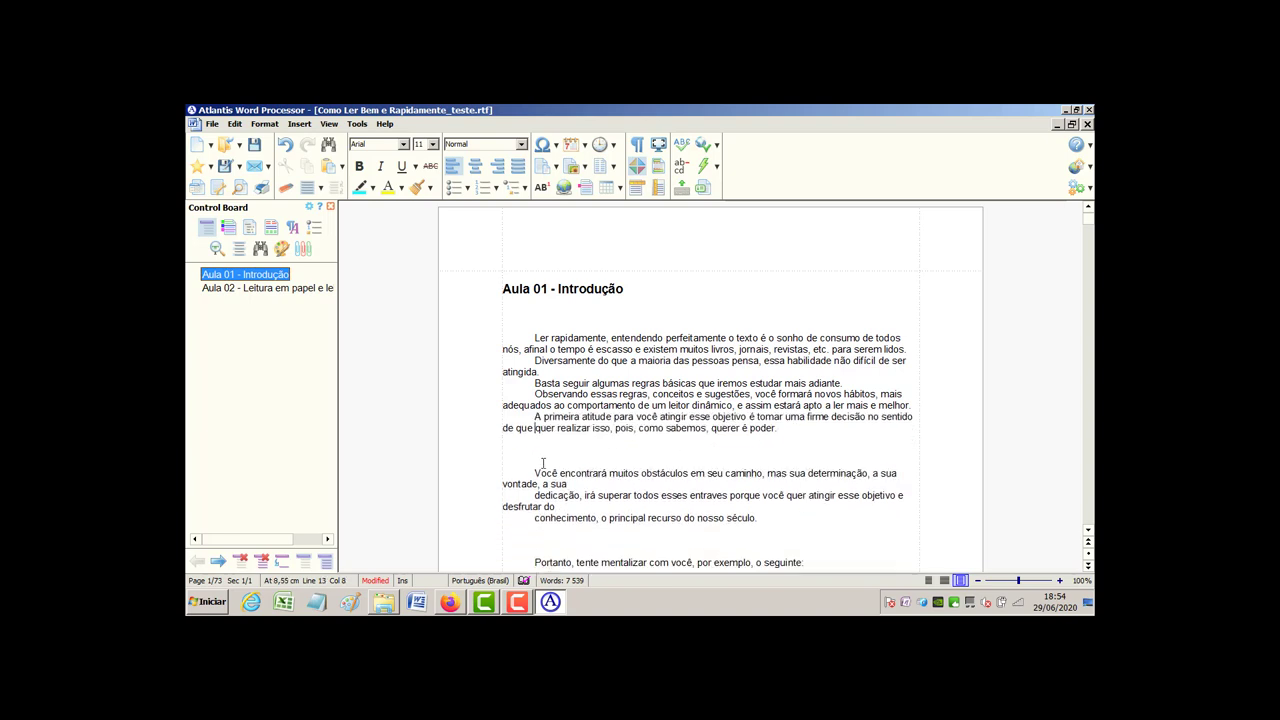
Remove the blank lines above "Você encontrará muitos obstáculos" and join its broken lines starting "dedicação" and "conhecimento" into one paragraph
{"action": "left_click", "coordinate": [535, 472]}
{"action": "key", "text": "BackSpace"}
{"action": "key", "text": "BackSpace"}
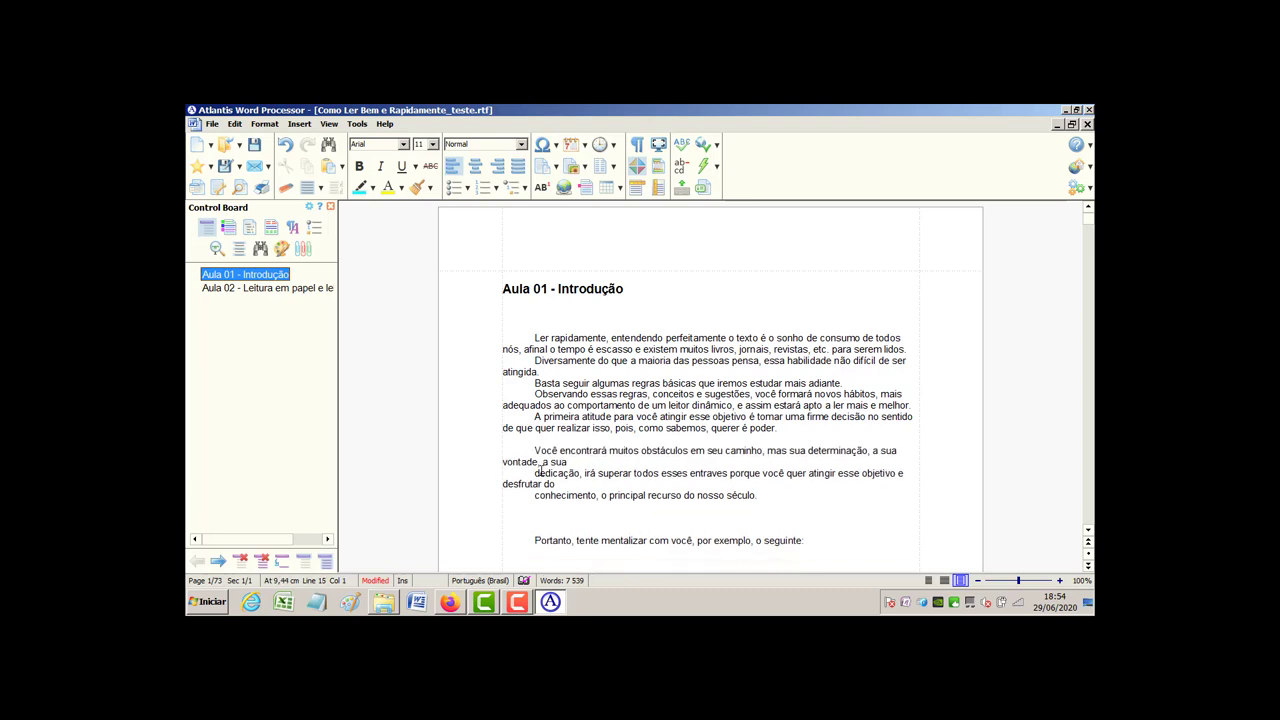
{"action": "key", "text": "BackSpace"}
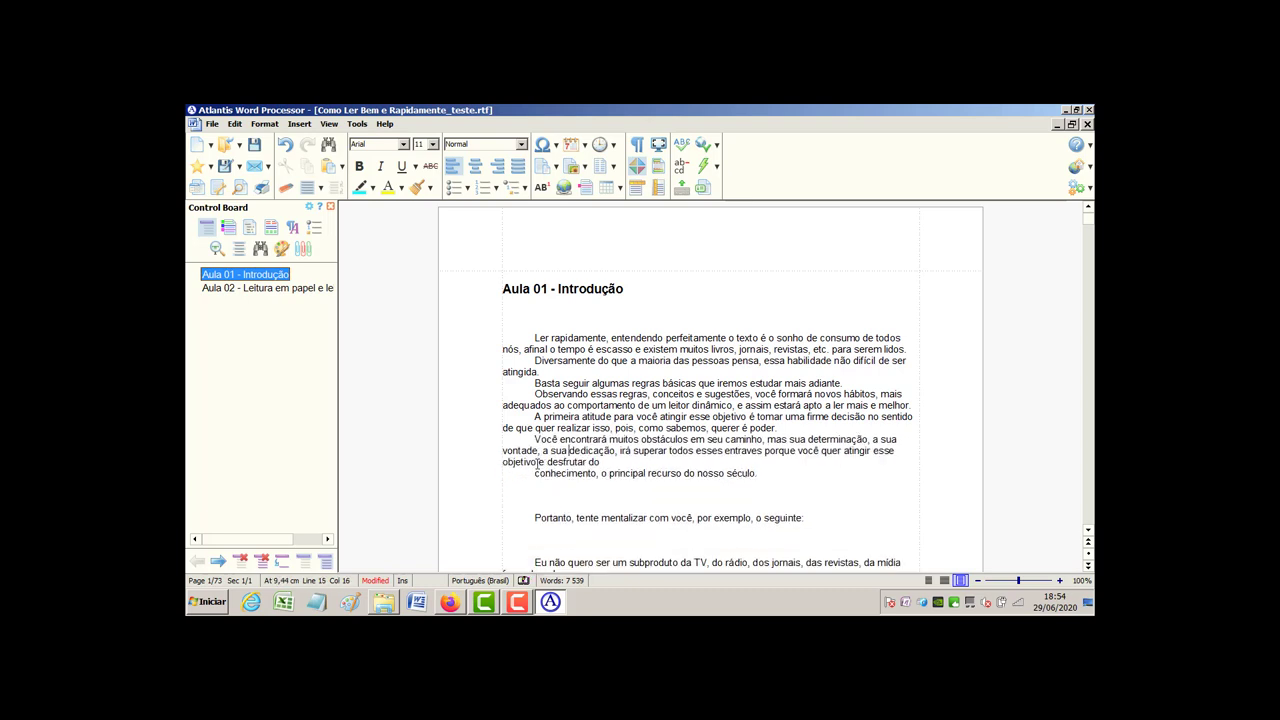
{"action": "left_click", "coordinate": [535, 472]}
{"action": "key", "text": "BackSpace"}
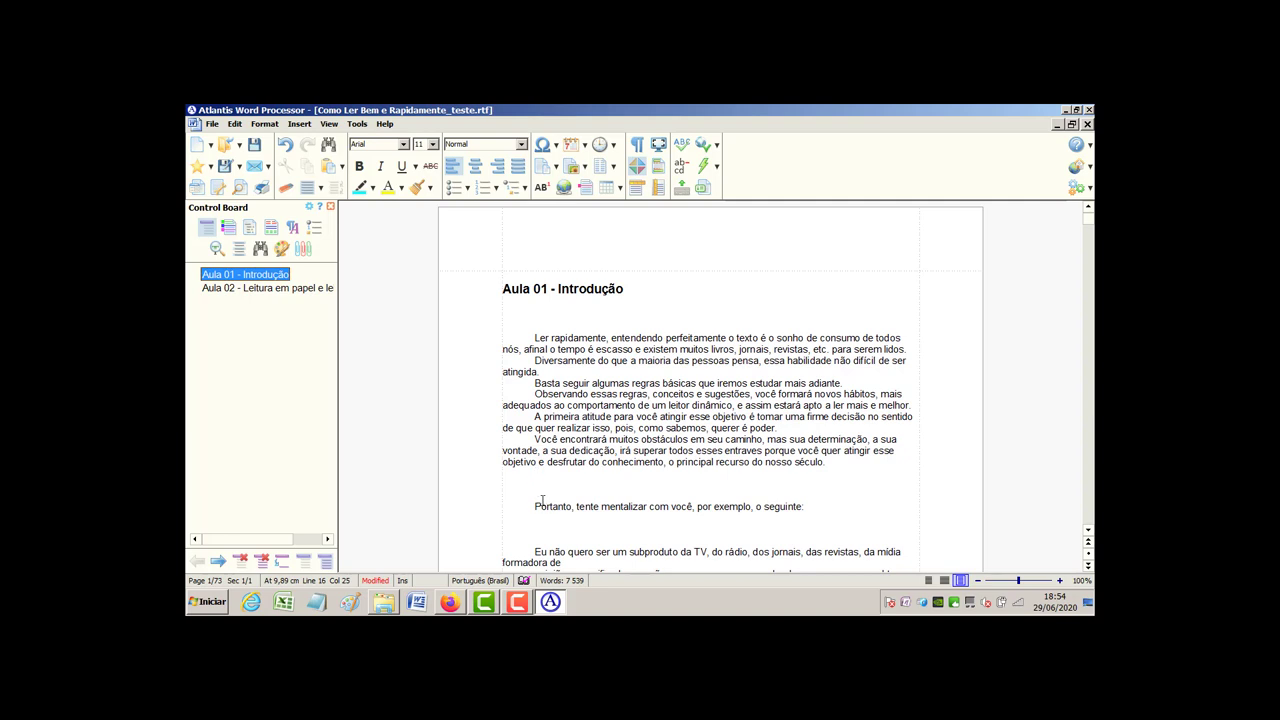
Delete the blank lines above the paragraph "Portanto, tente mentalizar com você"
{"action": "left_click", "coordinate": [535, 505]}
{"action": "key", "text": "BackSpace"}
{"action": "key", "text": "BackSpace"}
{"action": "key", "text": "BackSpace"}
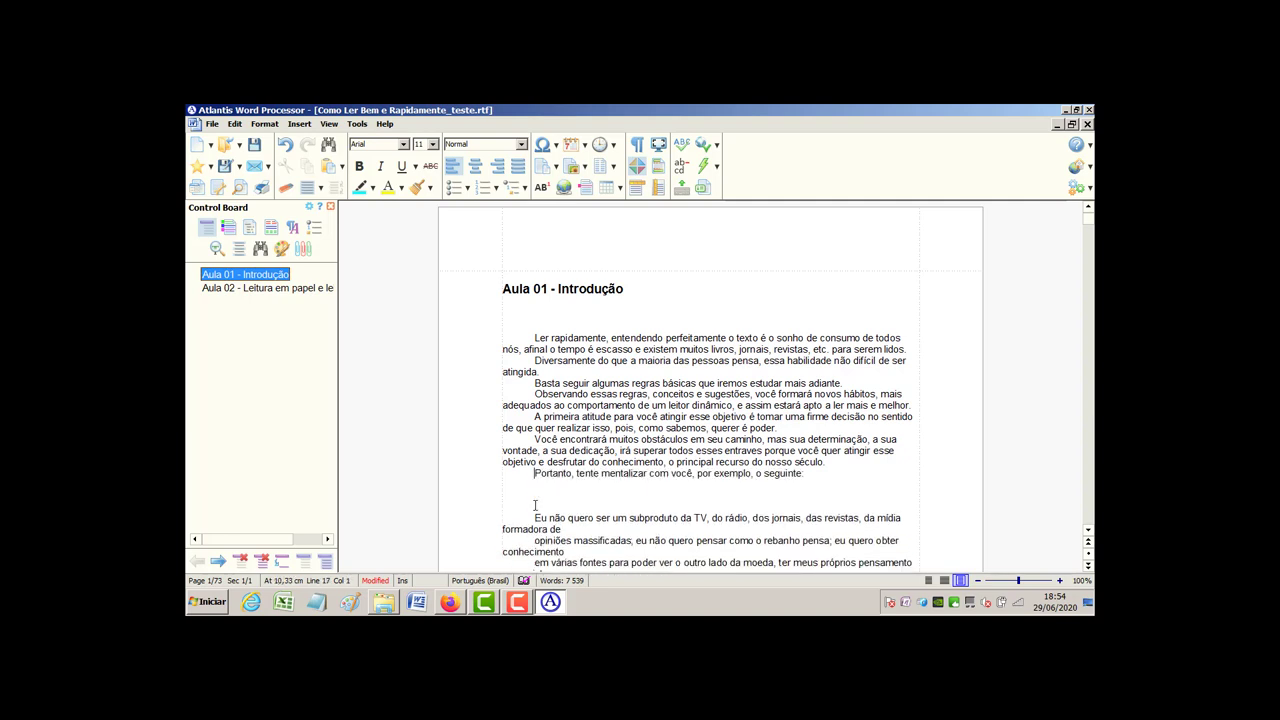
Remove an extra blank line between the title "Aula 01 - Introdução" and the first paragraph, keeping that paragraph on its own line
{"action": "left_click", "coordinate": [543, 320]}
{"action": "key", "text": "Delete"}
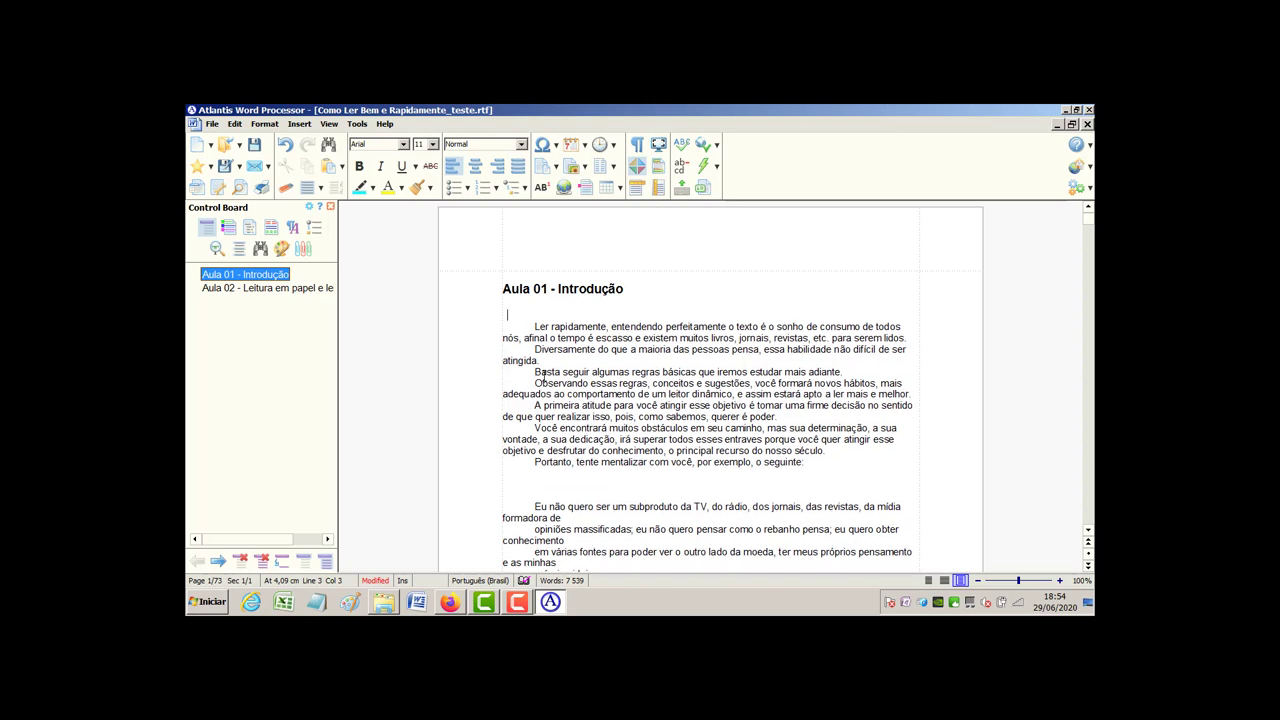
{"action": "key", "text": "Delete"}
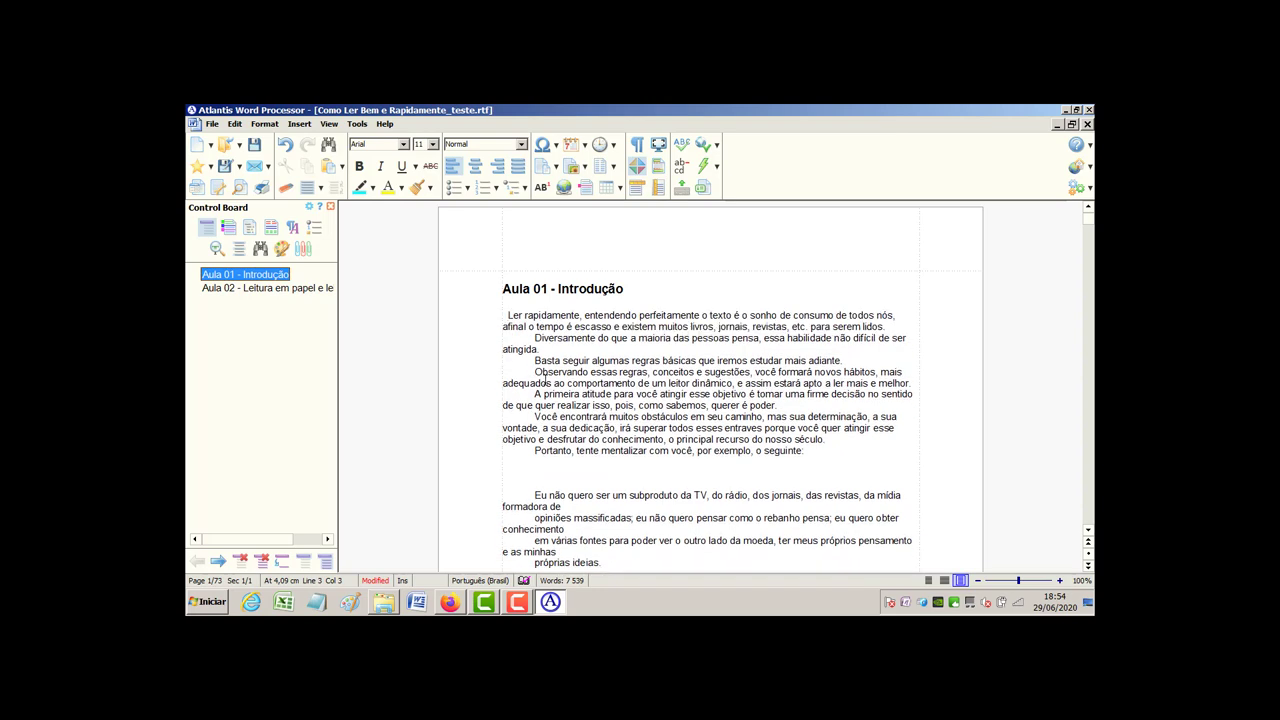
{"action": "key", "text": "Return"}
Reduce the gap above the paragraph "E como você vai aprender a ler de verdade" to a single blank line
{"action": "scroll", "coordinate": [559, 394], "scroll_direction": "down", "scroll_amount": 3}
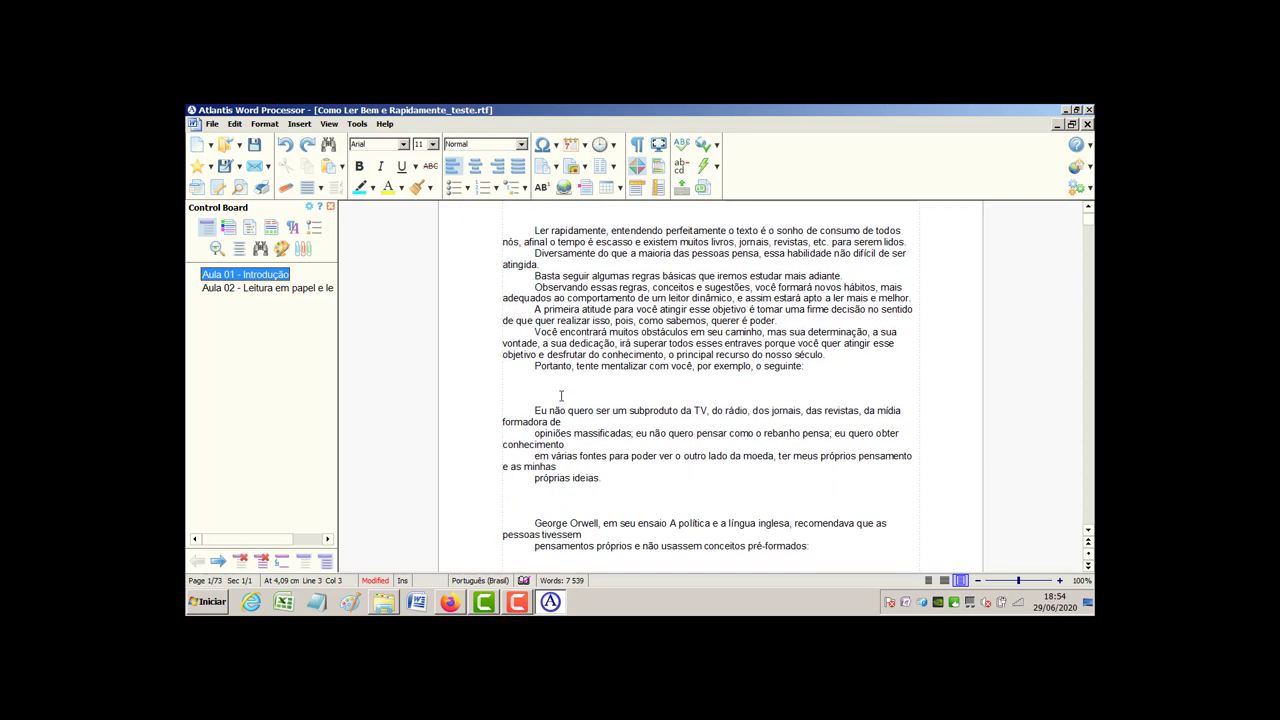
{"action": "scroll", "coordinate": [561, 396], "scroll_direction": "down", "scroll_amount": 10}
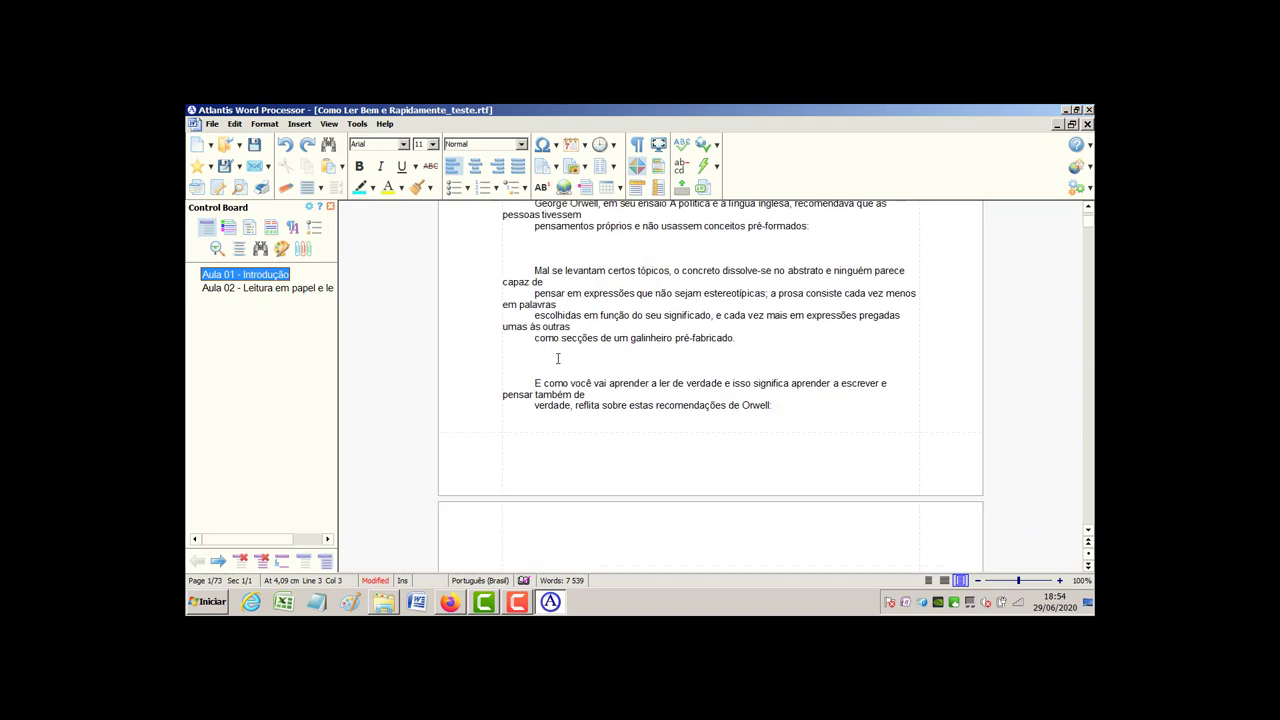
{"action": "left_click", "coordinate": [557, 358]}
{"action": "key", "text": "Delete"}
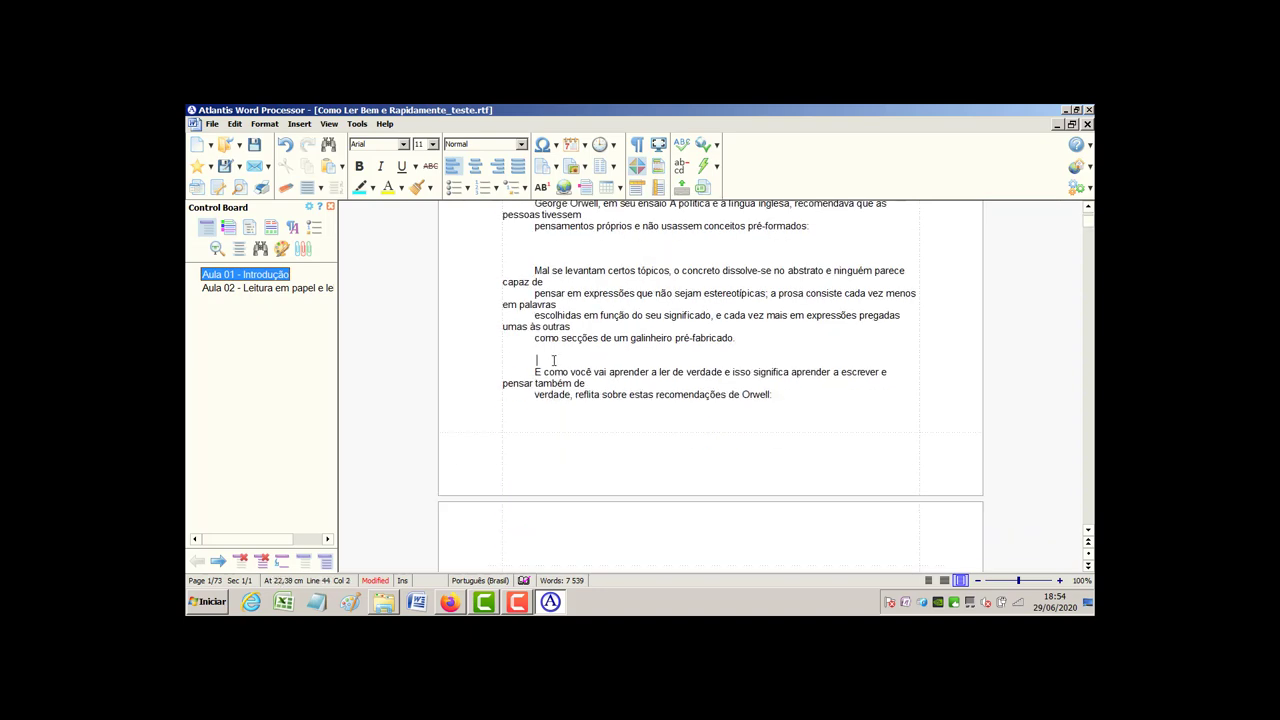
{"action": "key", "text": "Delete"}
{"action": "scroll", "coordinate": [551, 326], "scroll_direction": "up", "scroll_amount": 2}
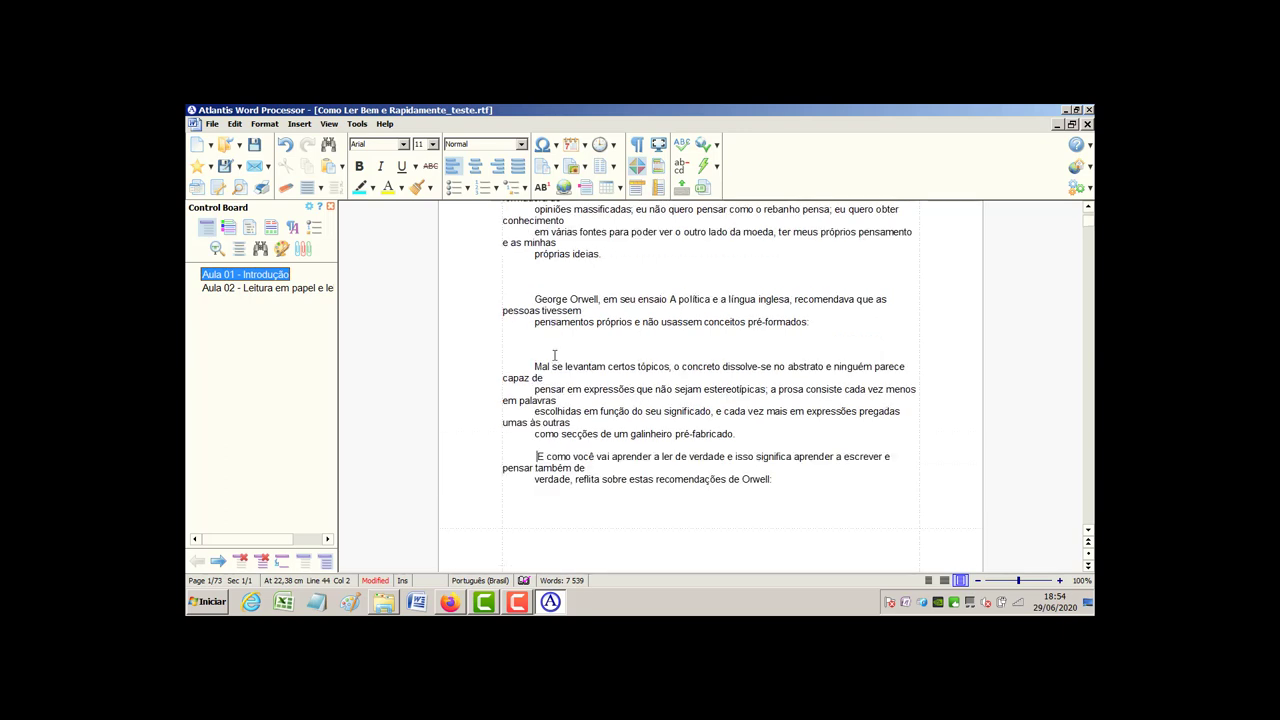
Reduce the gap above the paragraph "Mal se levantam certos tópicos" to a single blank line
{"action": "key", "text": "Delete"}
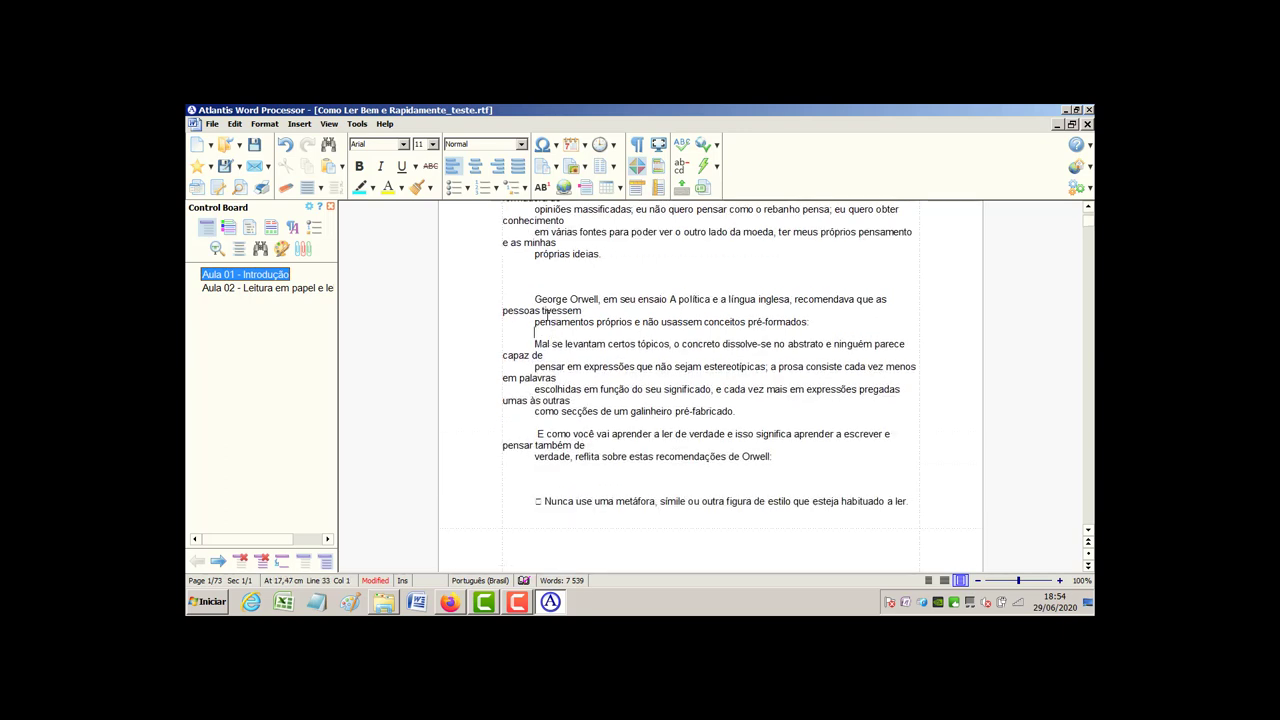
{"action": "left_click", "coordinate": [537, 299]}
{"action": "key", "text": "Delete"}
{"action": "key", "text": "Delete"}
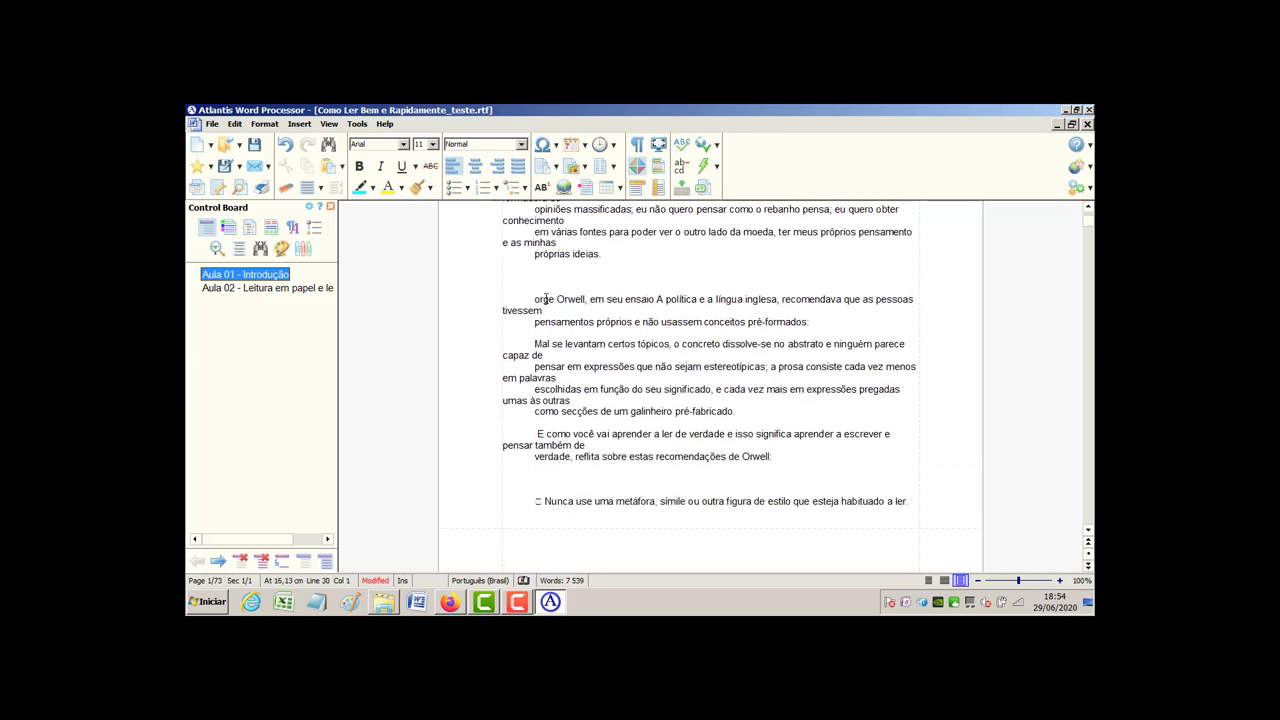
{"action": "key", "text": "ctrl+z"}
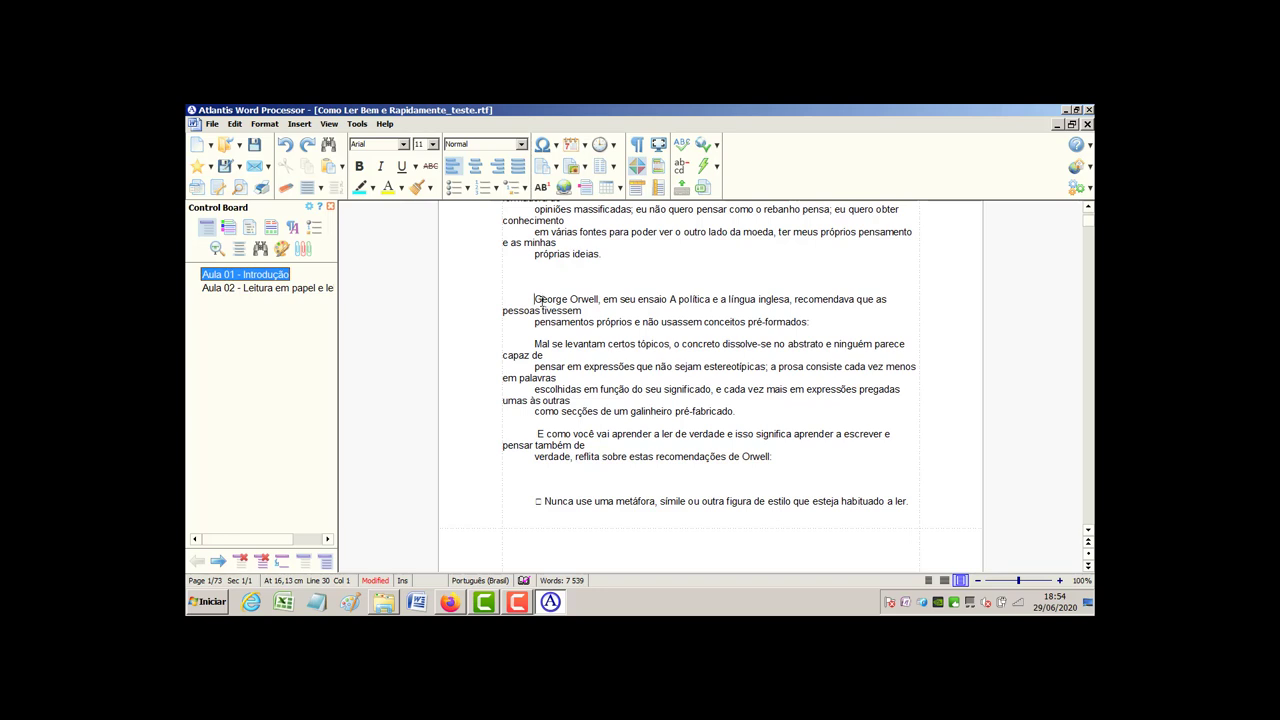
Remove the blank lines above the "George Orwell" paragraph and join the line "próprias ideias." to the line before it
{"action": "key", "text": "BackSpace"}
{"action": "key", "text": "BackSpace"}
{"action": "key", "text": "BackSpace"}
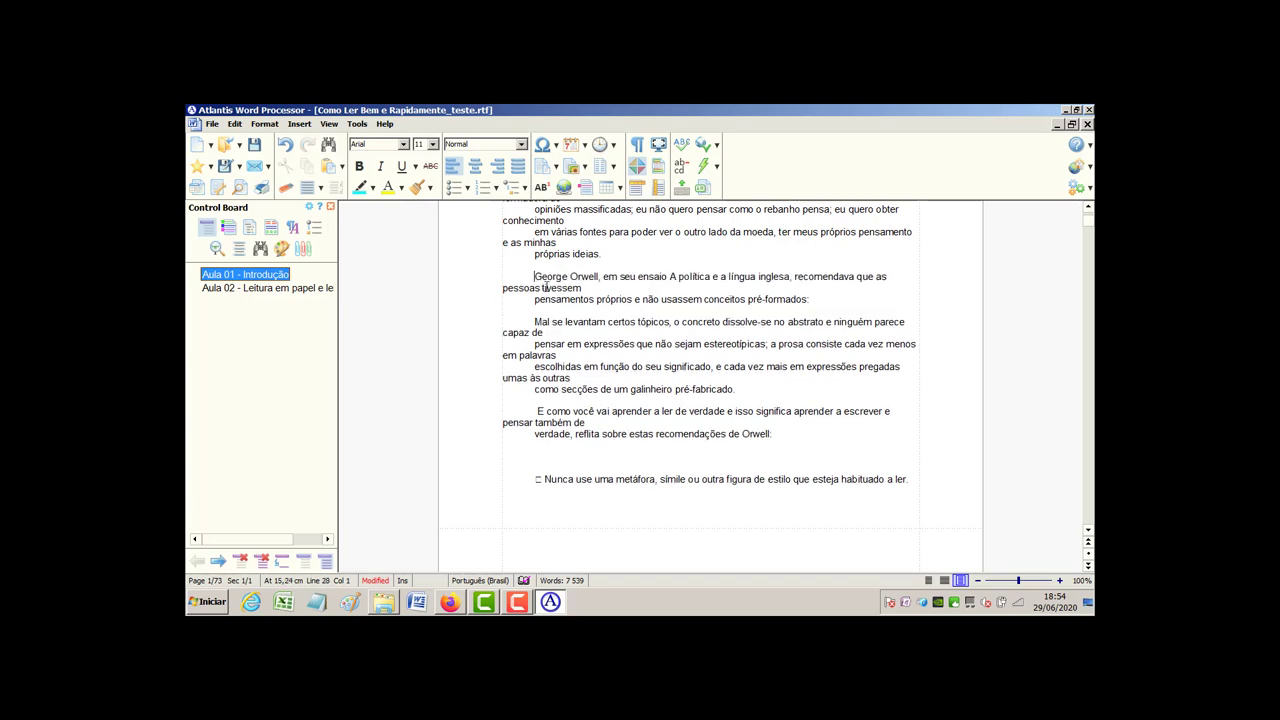
{"action": "left_click", "coordinate": [535, 253]}
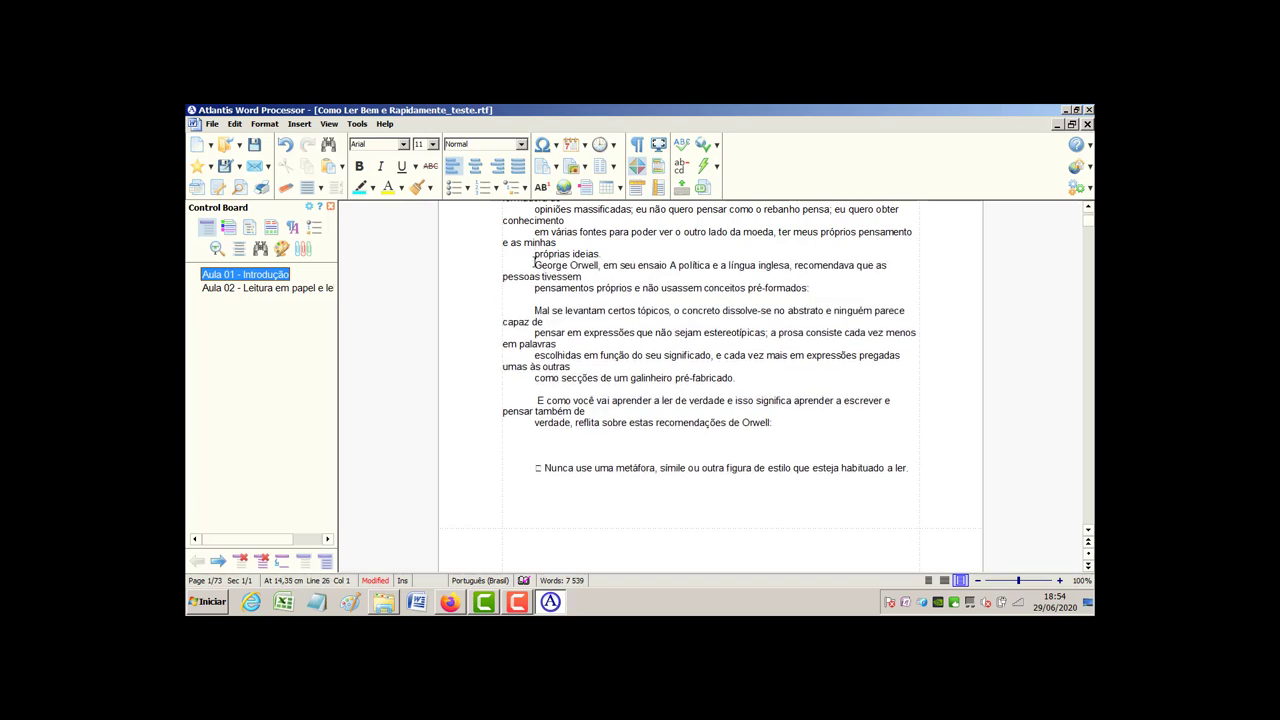
{"action": "key", "text": "BackSpace"}
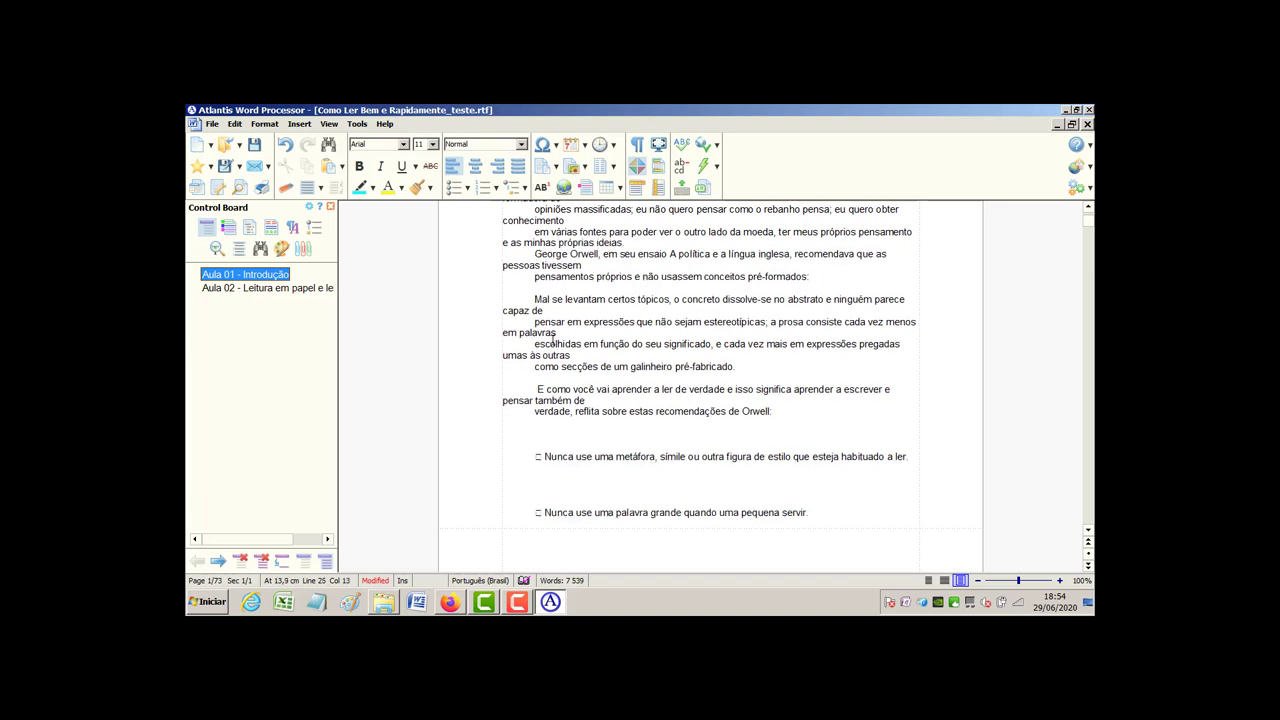
Save the document
{"action": "scroll", "coordinate": [558, 355], "scroll_direction": "down", "scroll_amount": 15}
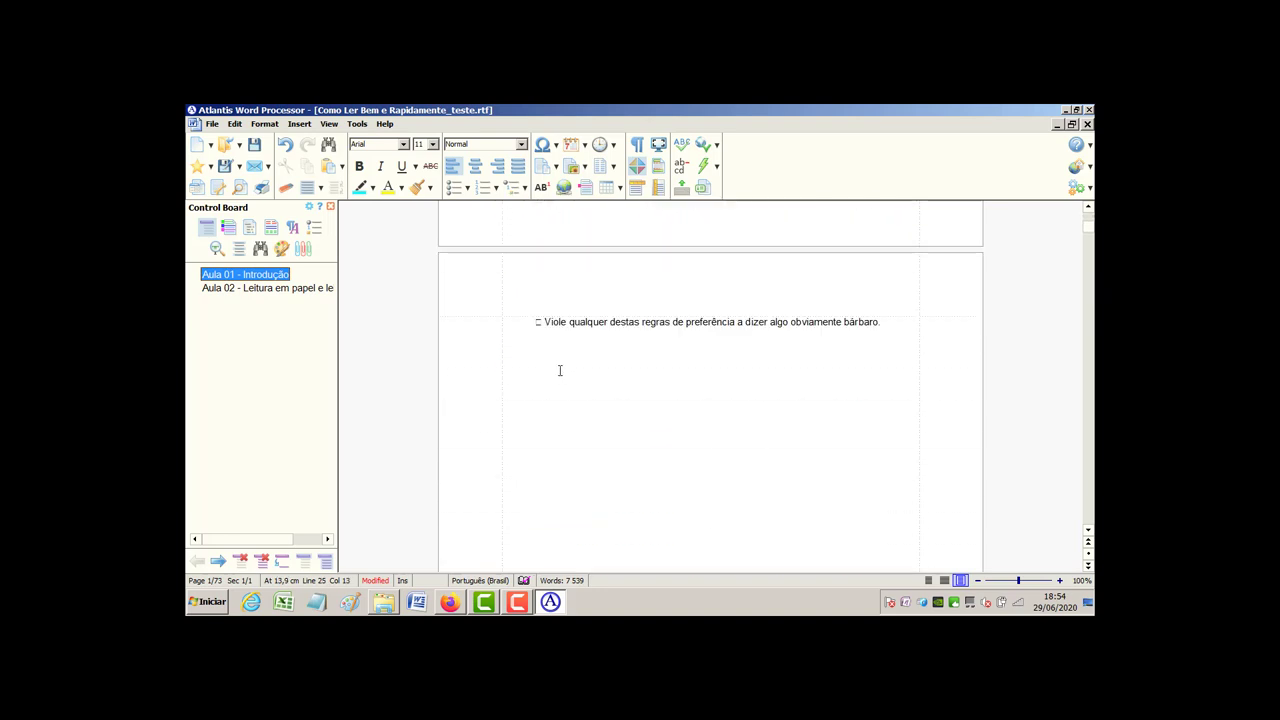
{"action": "scroll", "coordinate": [557, 362], "scroll_direction": "down", "scroll_amount": 6}
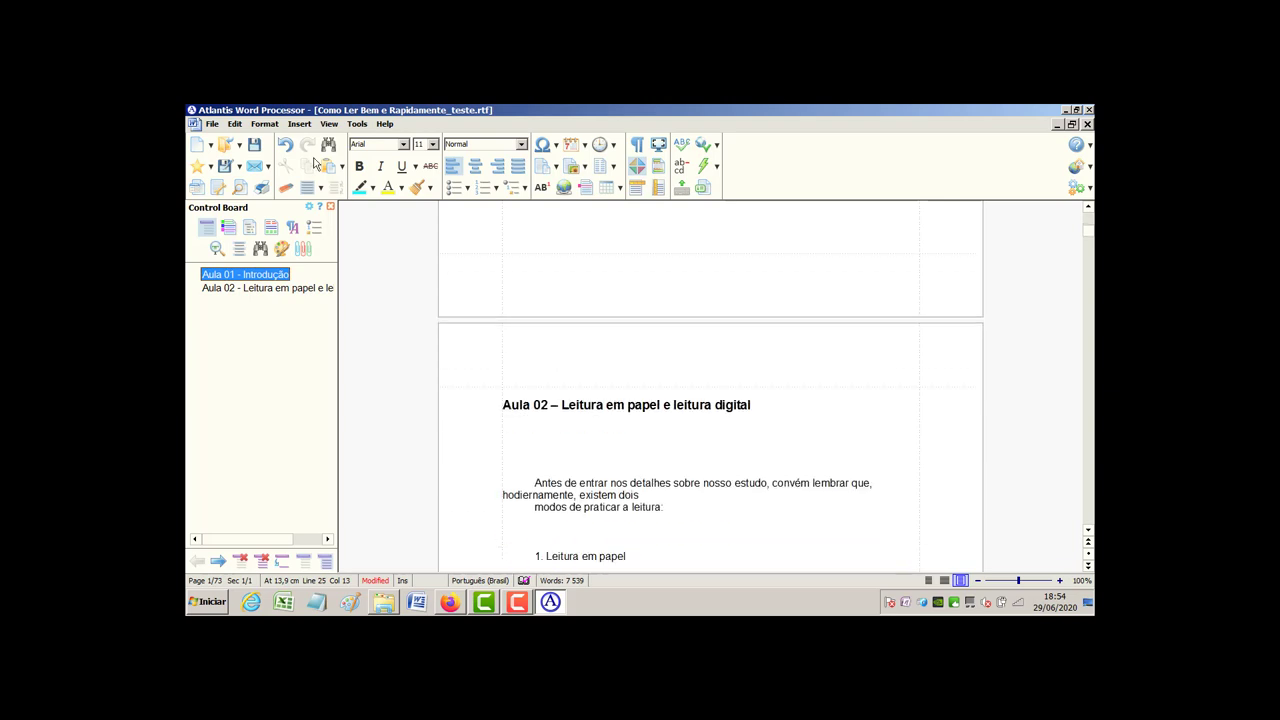
{"action": "left_click", "coordinate": [254, 144]}
Delete the break separating the last rule of Aula 01 from the "Aula 02" heading and add two blank lines there
{"action": "scroll", "coordinate": [612, 357], "scroll_direction": "up", "scroll_amount": 3}
{"action": "scroll", "coordinate": [612, 357], "scroll_direction": "down", "scroll_amount": 3}
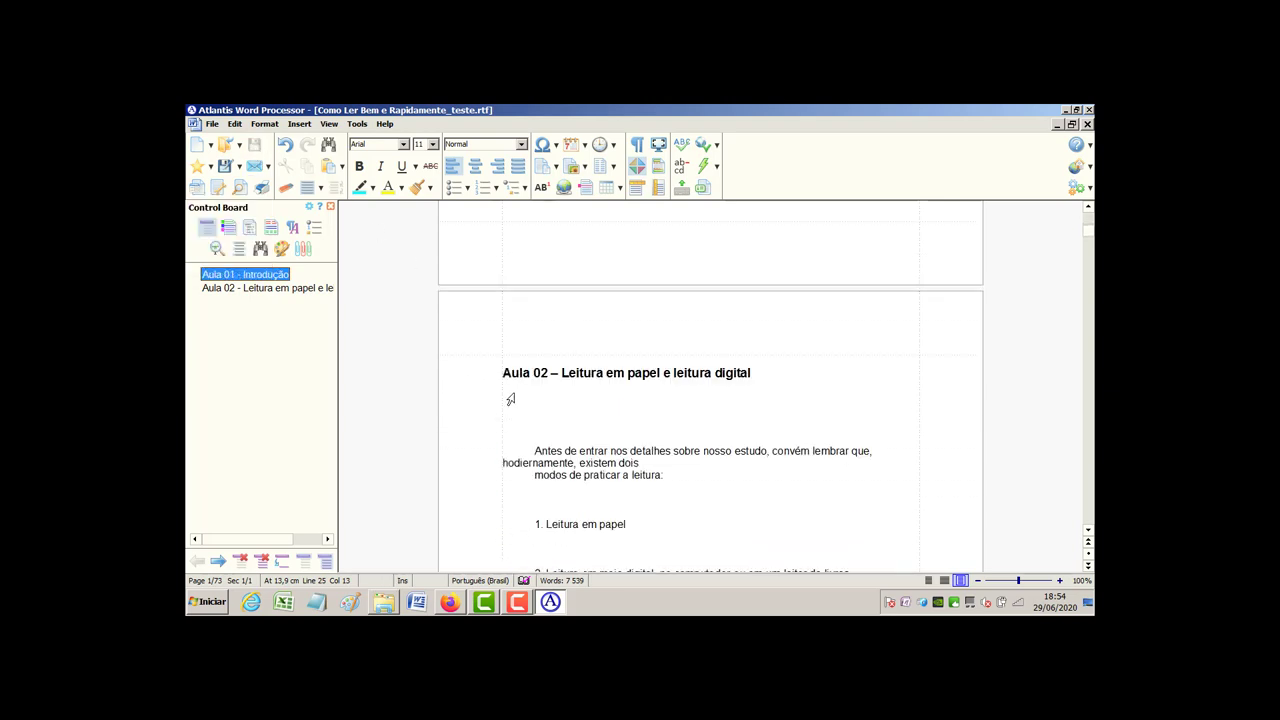
{"action": "scroll", "coordinate": [551, 352], "scroll_direction": "up", "scroll_amount": 3}
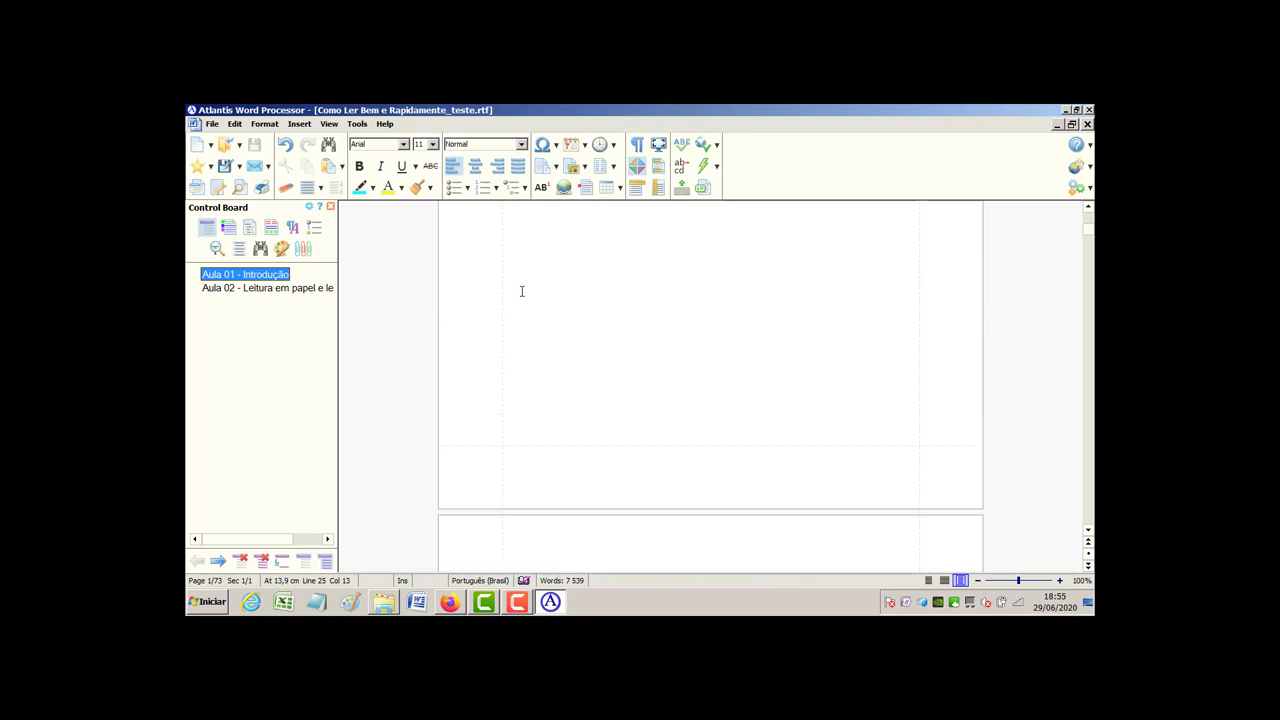
{"action": "key", "text": "Delete"}
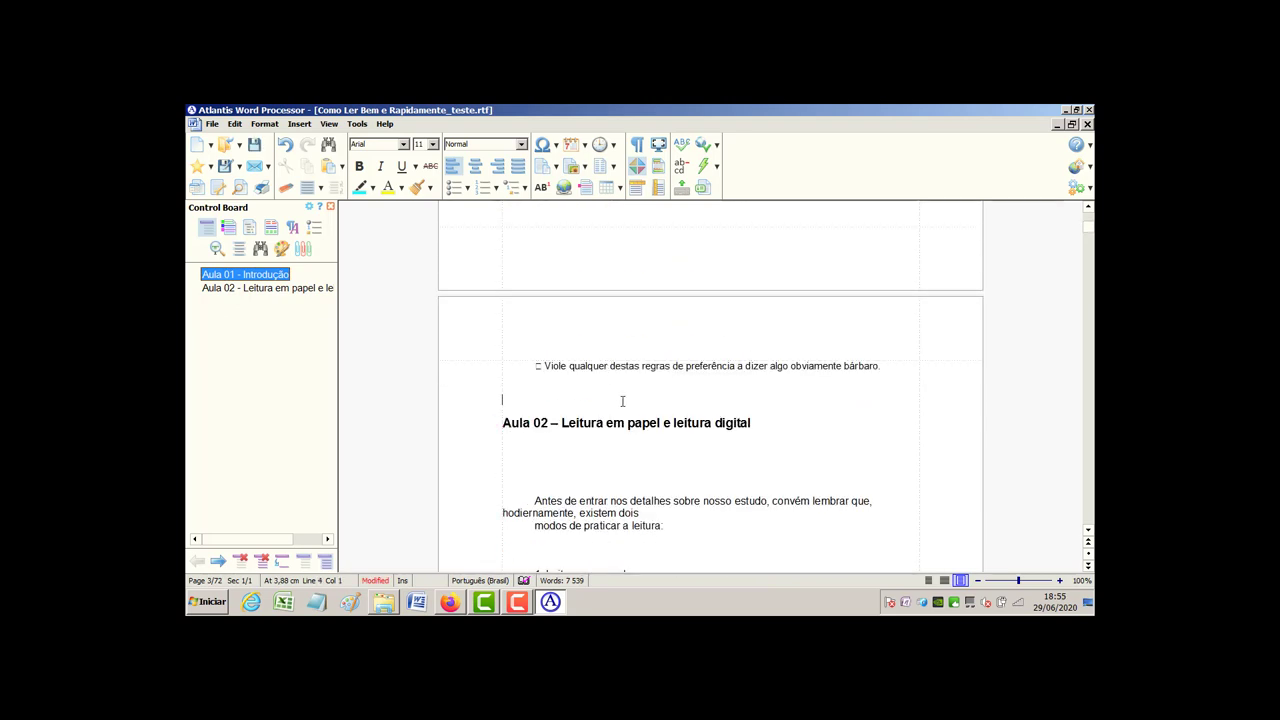
{"action": "key", "text": "Return"}
{"action": "key", "text": "Return"}
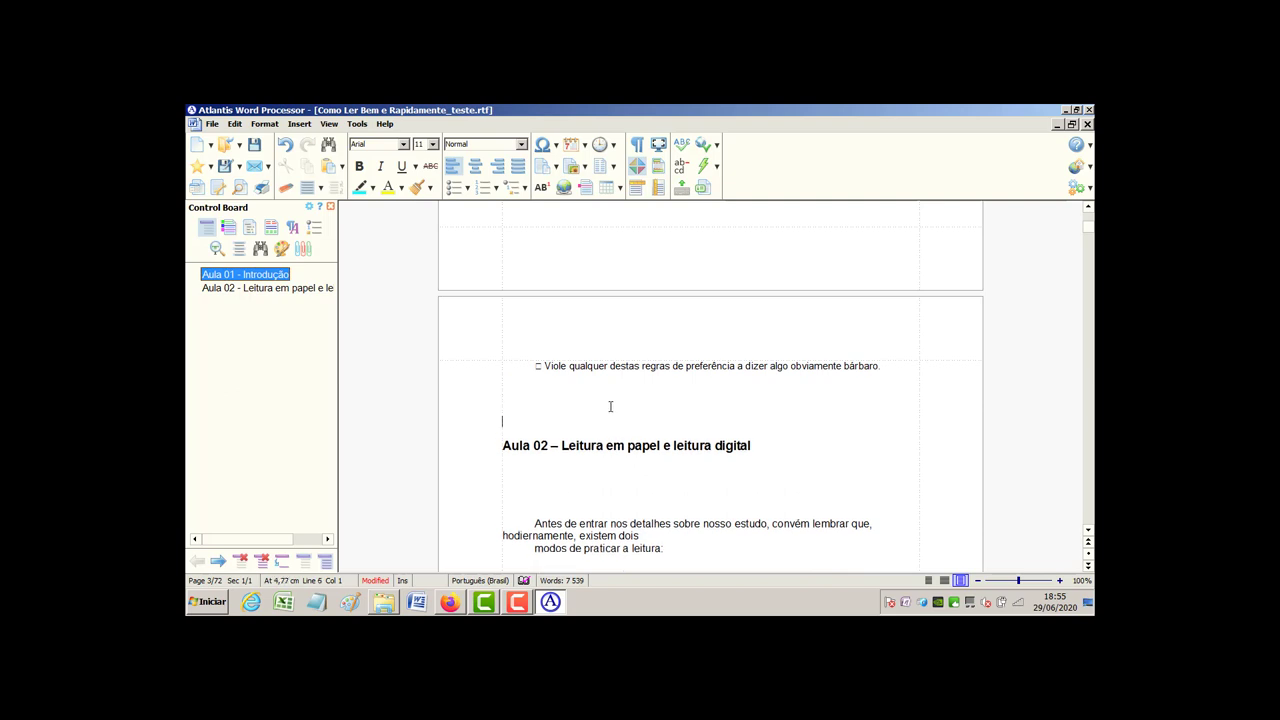
Insert a next-page section break directly before the heading "Aula 02 – Leitura em papel e leitura digital" and save the document
{"action": "left_click", "coordinate": [505, 445]}
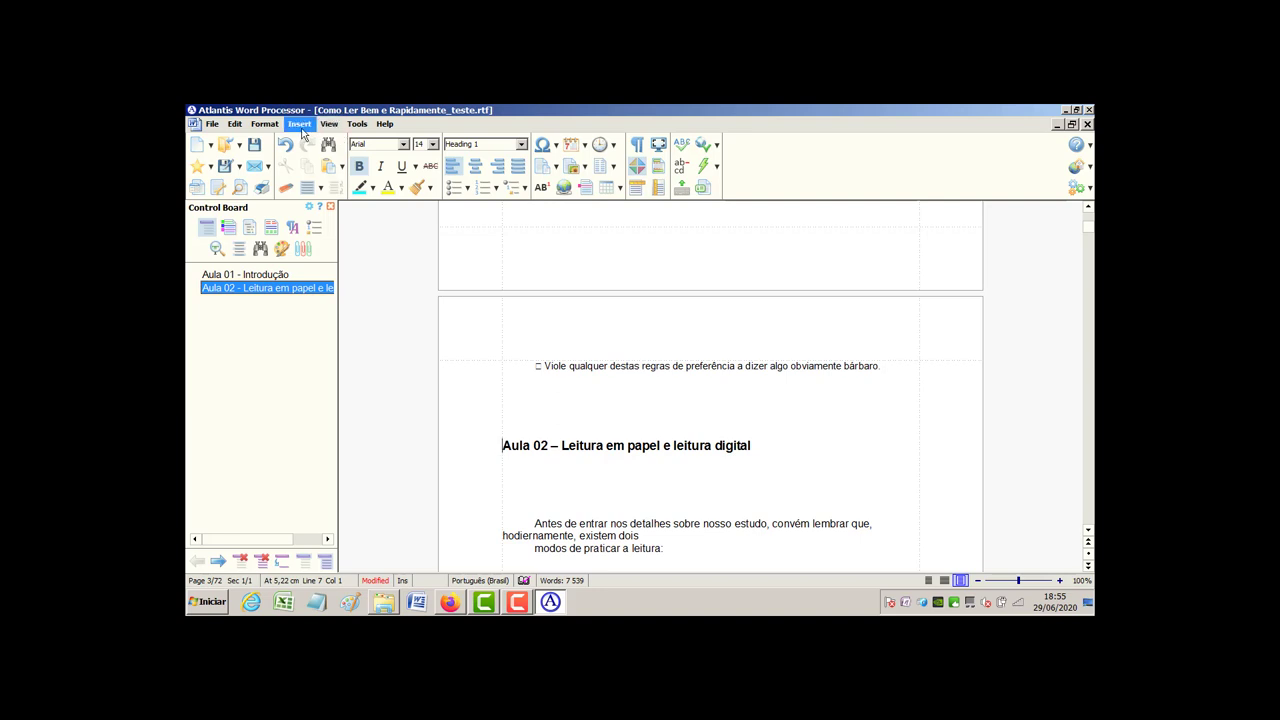
{"action": "left_click", "coordinate": [368, 130]}
{"action": "mouse_move", "coordinate": [332, 127]}
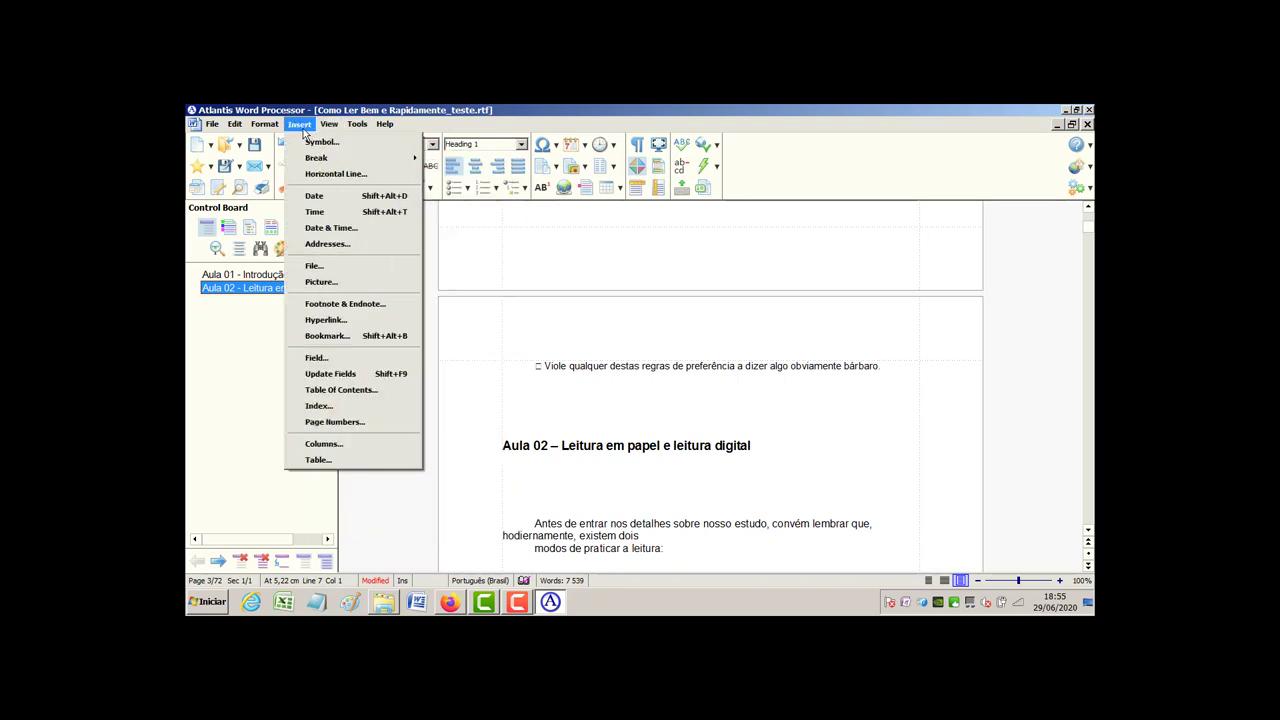
{"action": "mouse_move", "coordinate": [326, 165]}
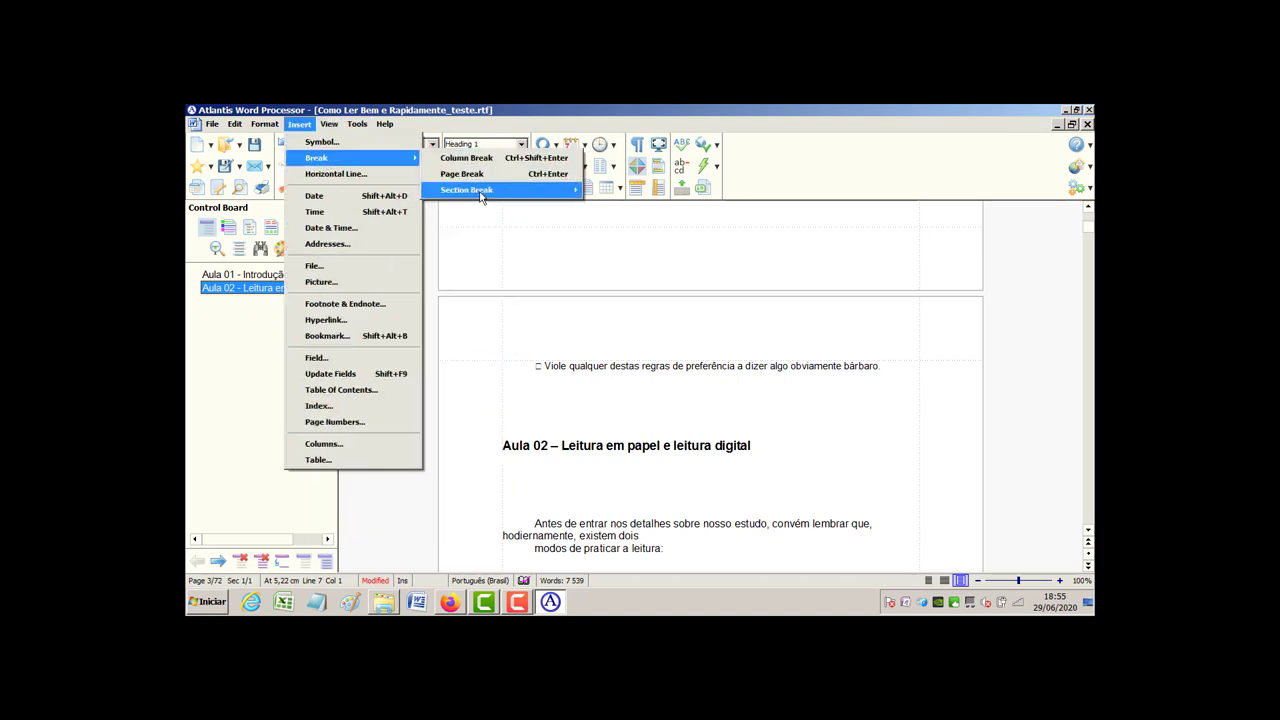
{"action": "mouse_move", "coordinate": [484, 198]}
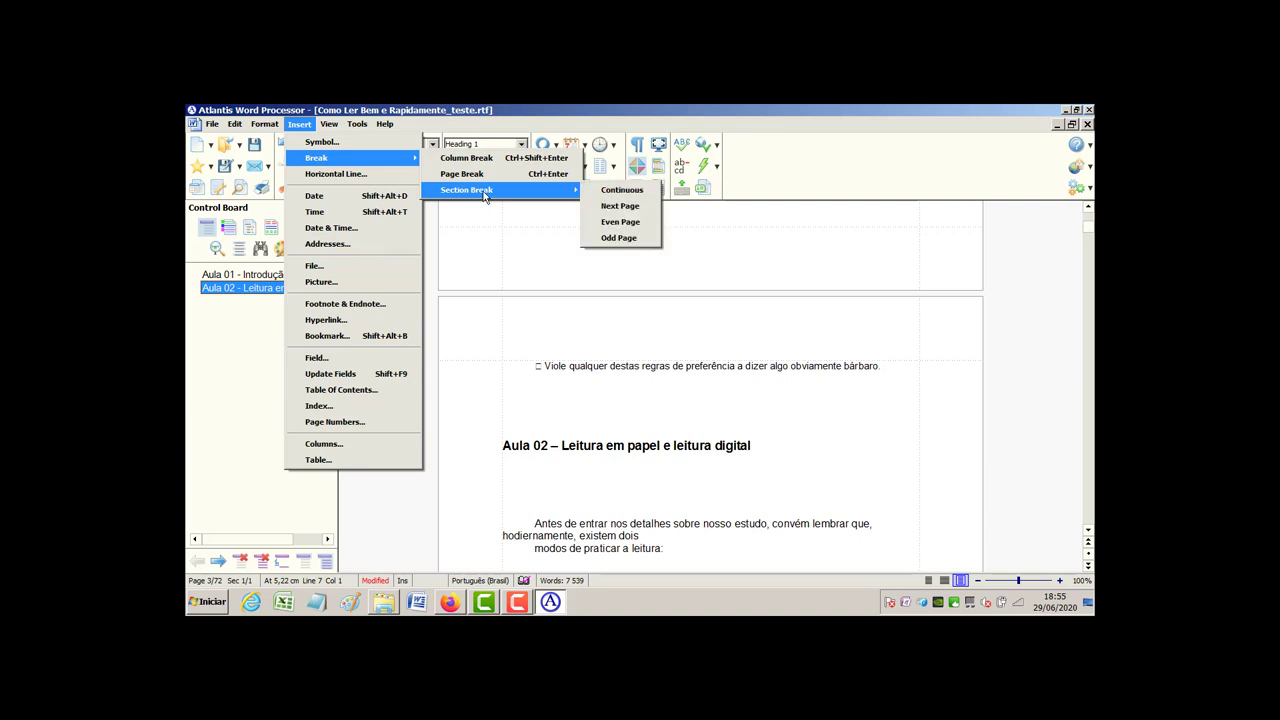
{"action": "left_click", "coordinate": [631, 207]}
{"action": "scroll", "coordinate": [634, 266], "scroll_direction": "down", "scroll_amount": 3}
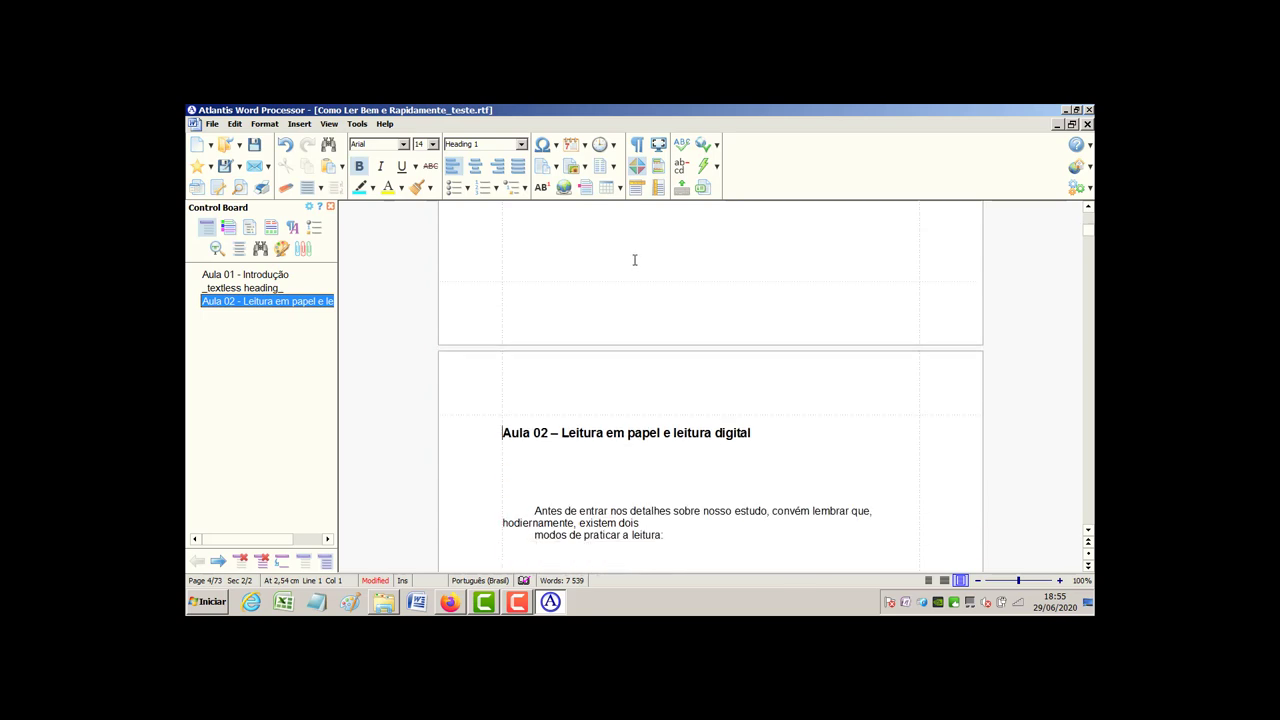
{"action": "left_click", "coordinate": [254, 145]}
{"action": "mouse_move", "coordinate": [226, 146]}
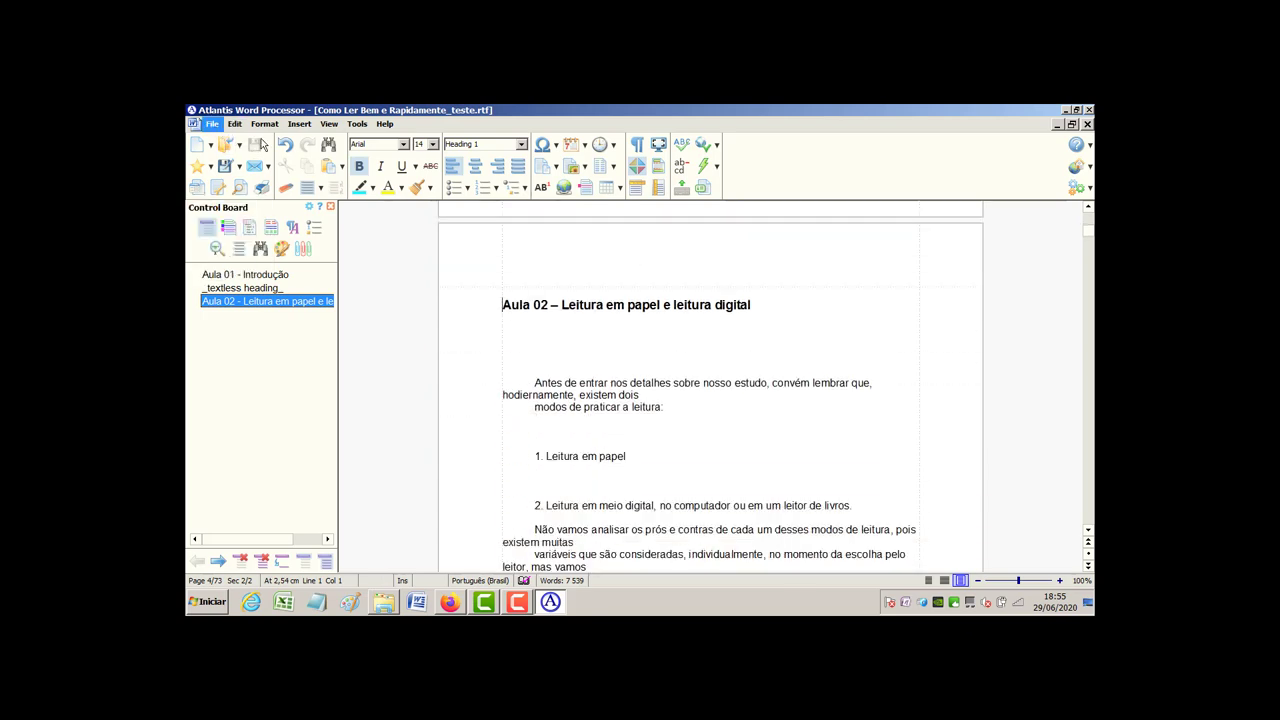
Show the print preview from the "Aula 01 - Introdução" heading and zoom out to 55% so pages appear side by side
{"action": "scroll", "coordinate": [640, 300], "scroll_direction": "up", "scroll_amount": 5}
{"action": "scroll", "coordinate": [616, 292], "scroll_direction": "up", "scroll_amount": 15}
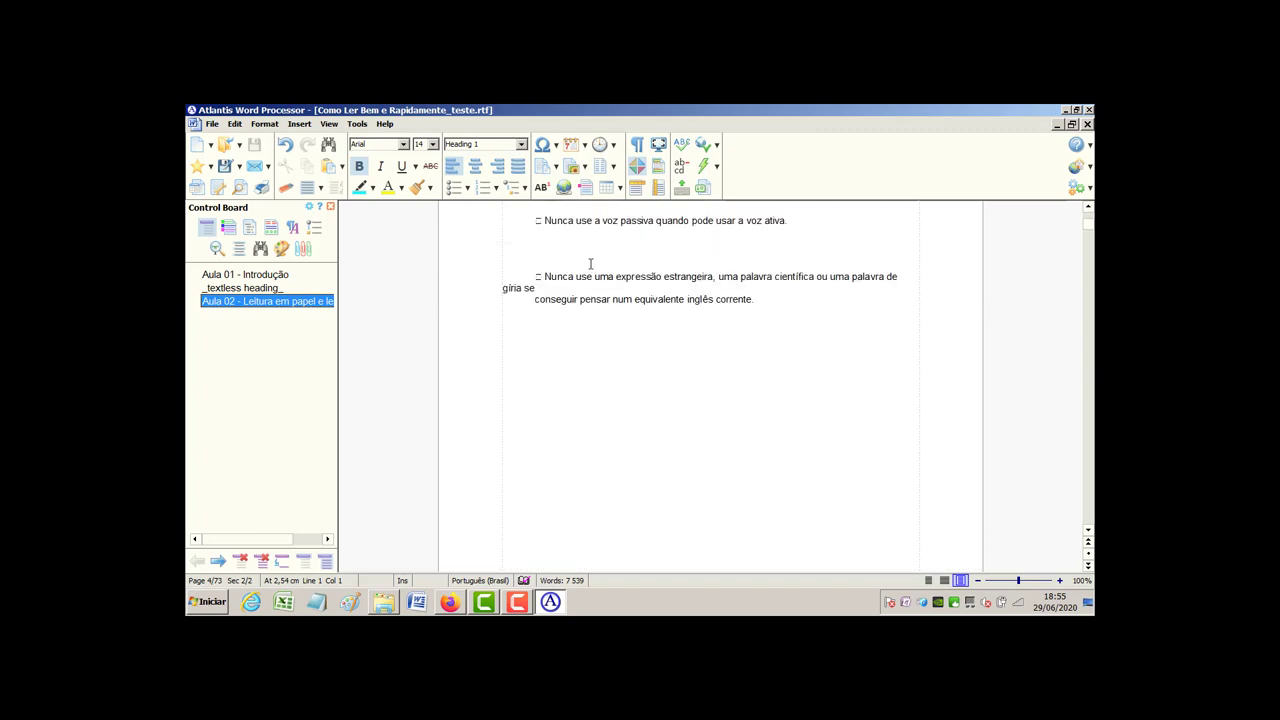
{"action": "scroll", "coordinate": [540, 295], "scroll_direction": "up", "scroll_amount": 8}
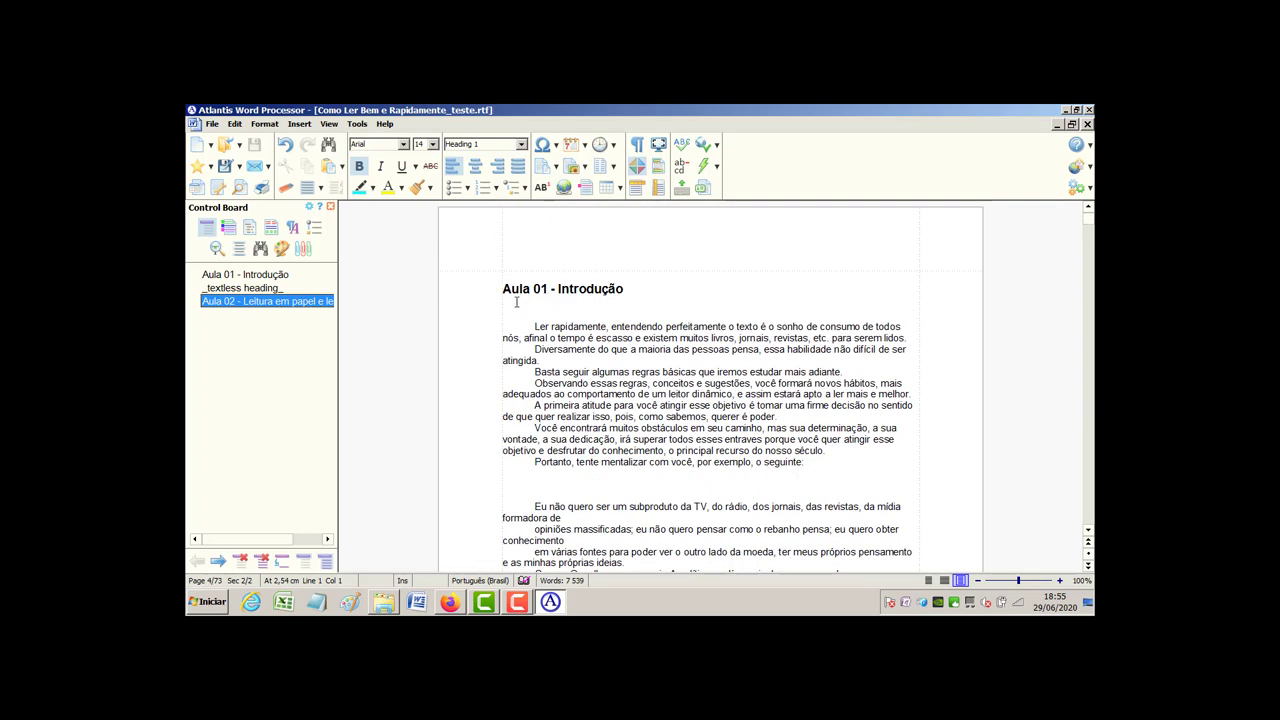
{"action": "left_click", "coordinate": [503, 285]}
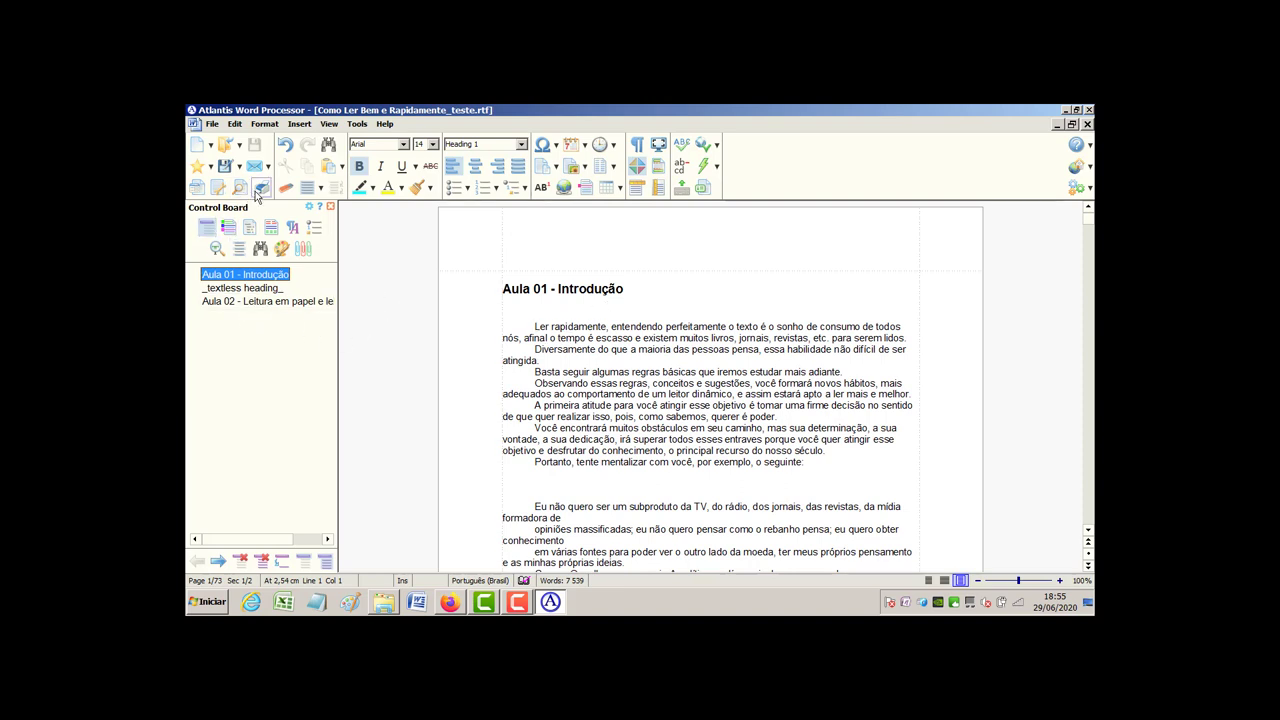
{"action": "left_click", "coordinate": [216, 127]}
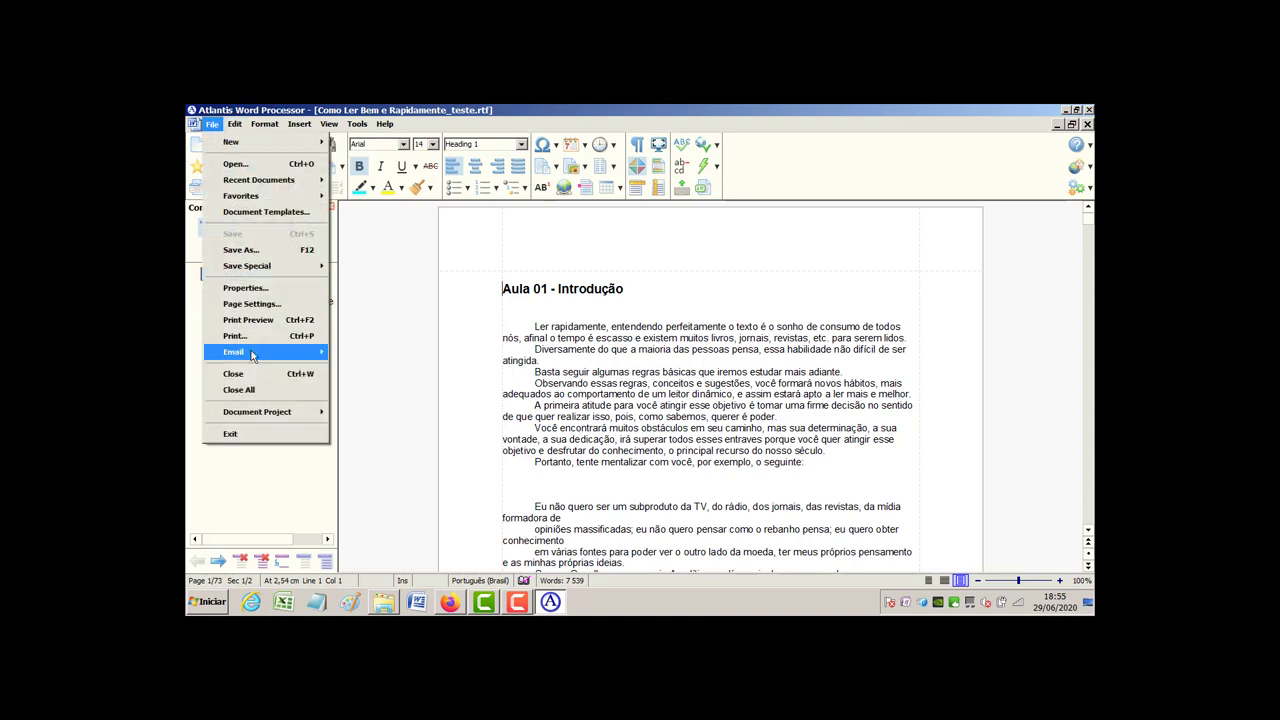
{"action": "left_click", "coordinate": [290, 322]}
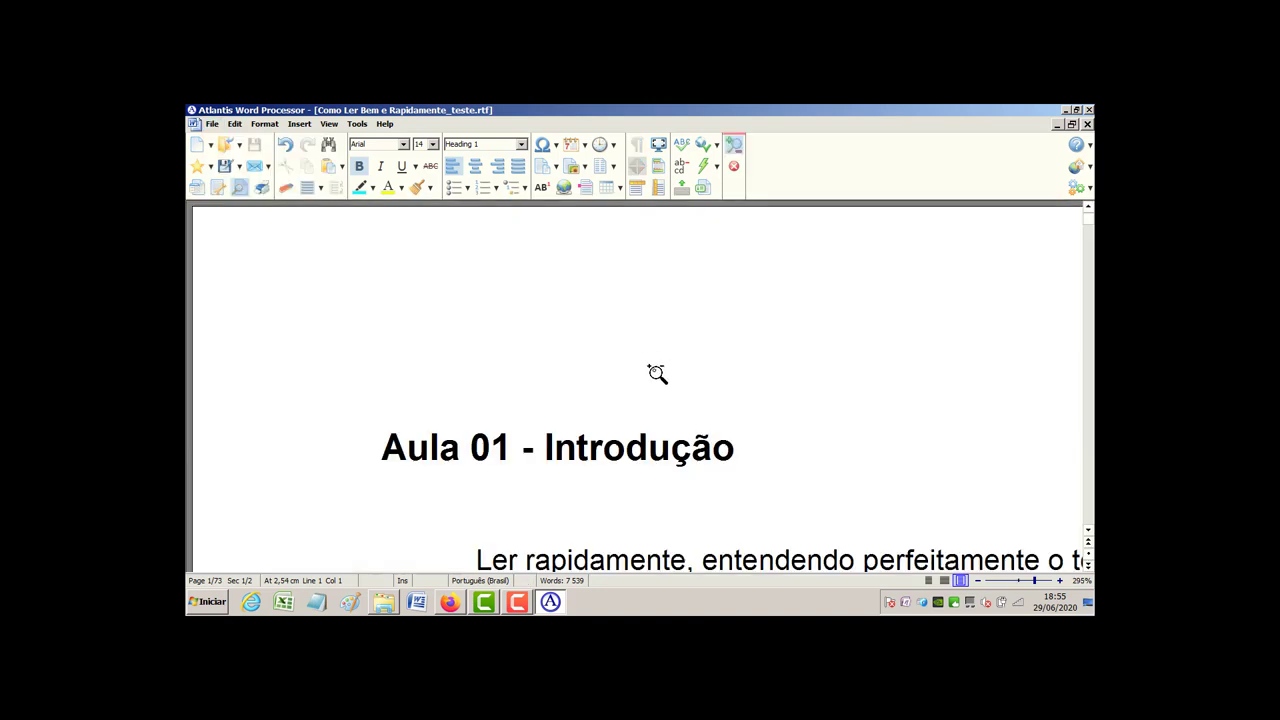
{"action": "left_click", "coordinate": [986, 585]}
{"action": "left_click", "coordinate": [986, 585]}
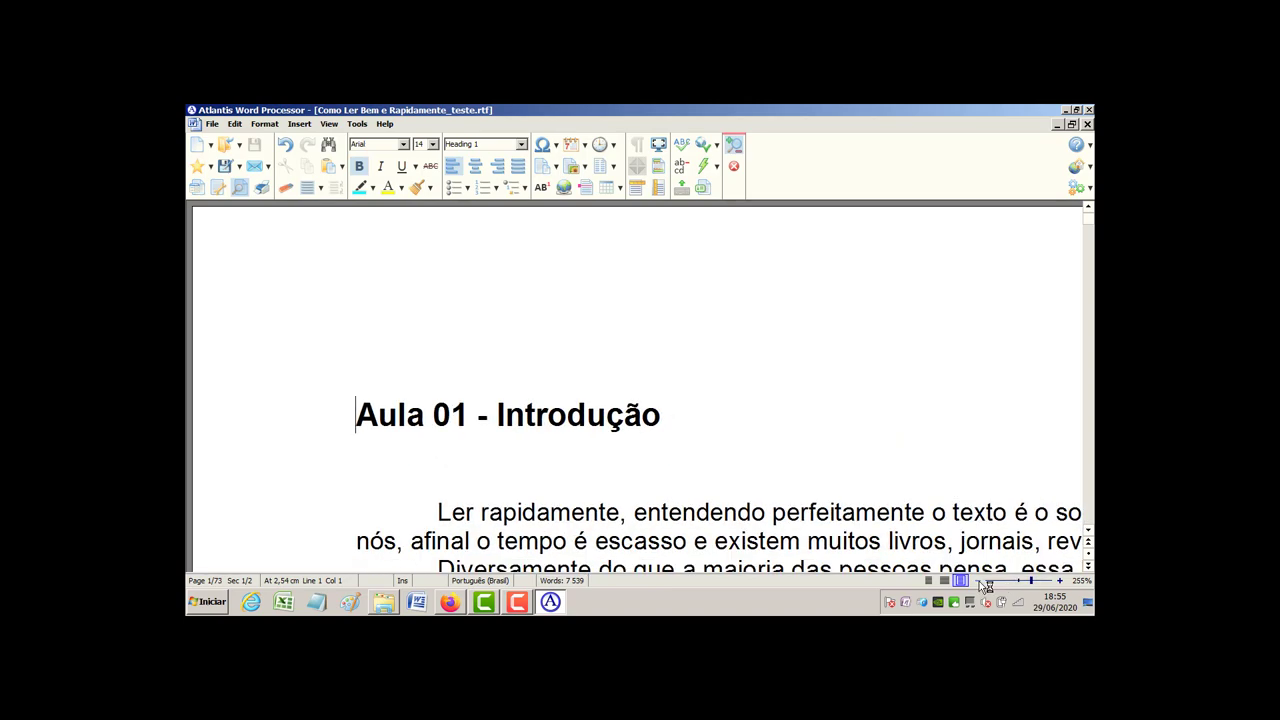
{"action": "left_click", "coordinate": [985, 585]}
{"action": "left_click", "coordinate": [983, 586]}
{"action": "left_click", "coordinate": [981, 585]}
{"action": "left_click", "coordinate": [981, 585]}
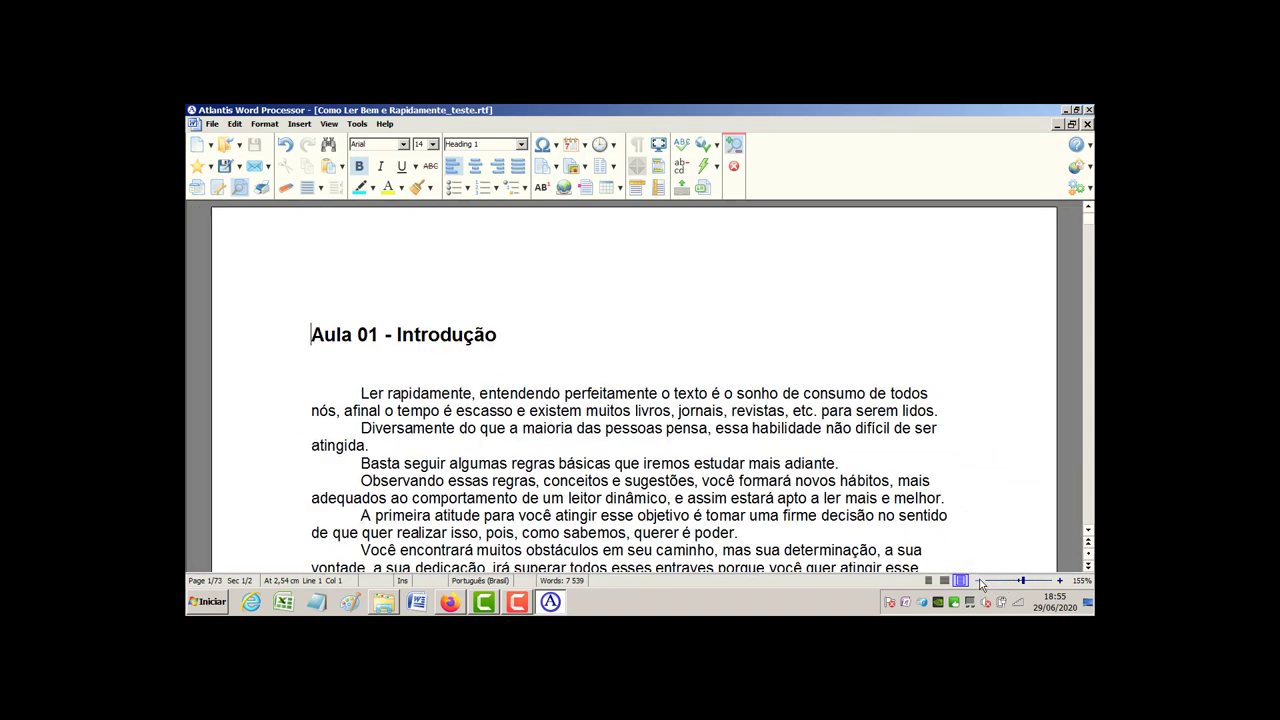
{"action": "left_click", "coordinate": [981, 585]}
{"action": "left_click", "coordinate": [981, 585]}
{"action": "left_click", "coordinate": [981, 585]}
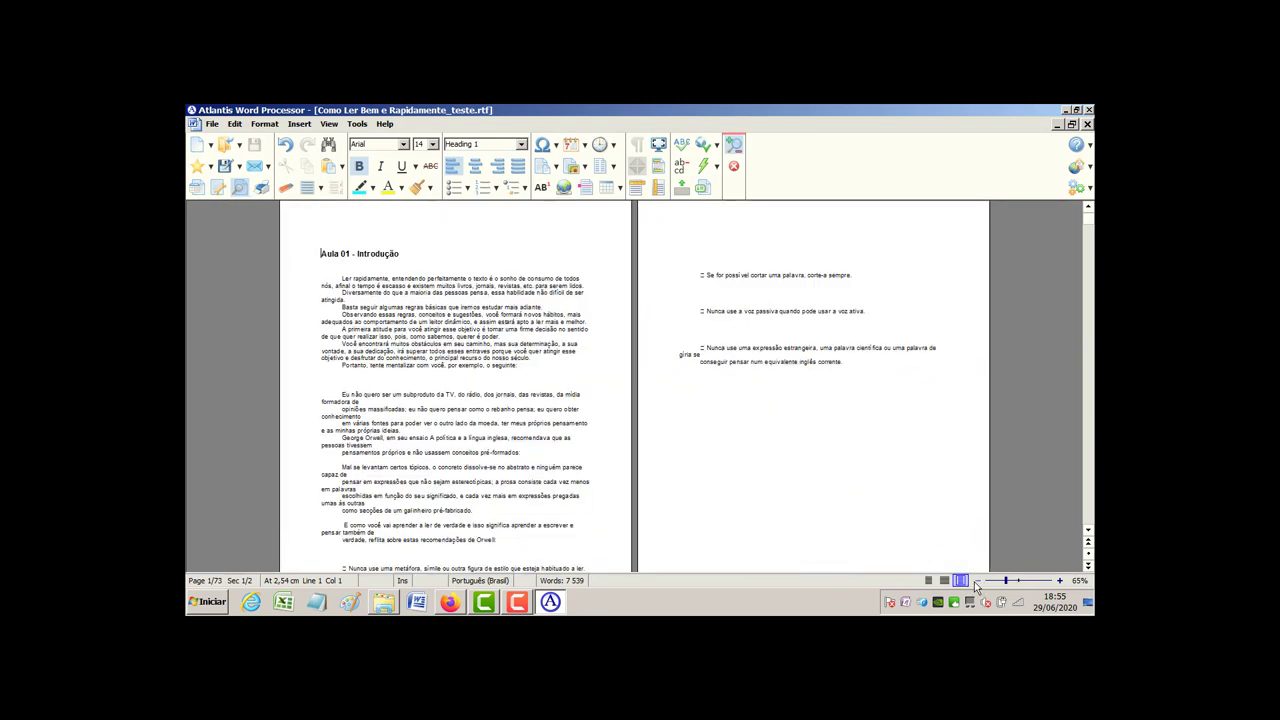
{"action": "left_click", "coordinate": [977, 586]}
{"action": "left_click", "coordinate": [977, 587]}
Examine in the print preview how Aula 01 ends and Aula 02 starts on its own page, and return to editing
{"action": "scroll", "coordinate": [790, 460], "scroll_direction": "down", "scroll_amount": 5}
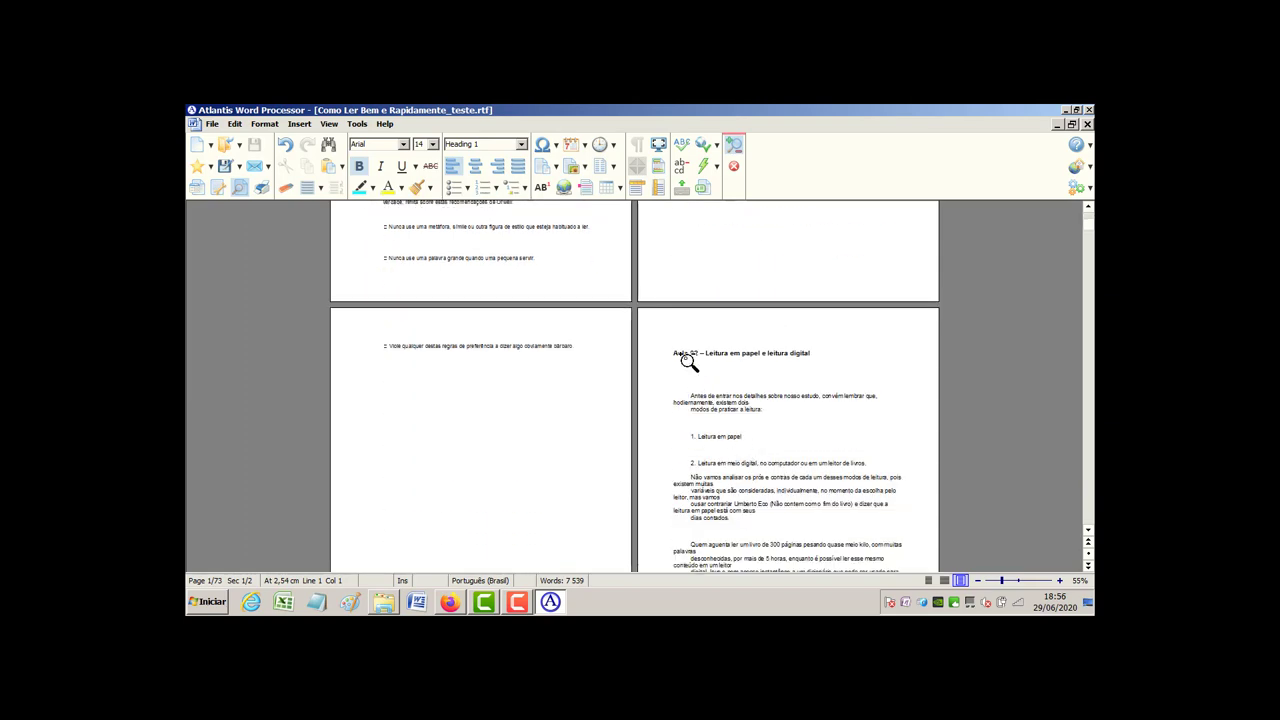
{"action": "scroll", "coordinate": [694, 369], "scroll_direction": "up", "scroll_amount": 5}
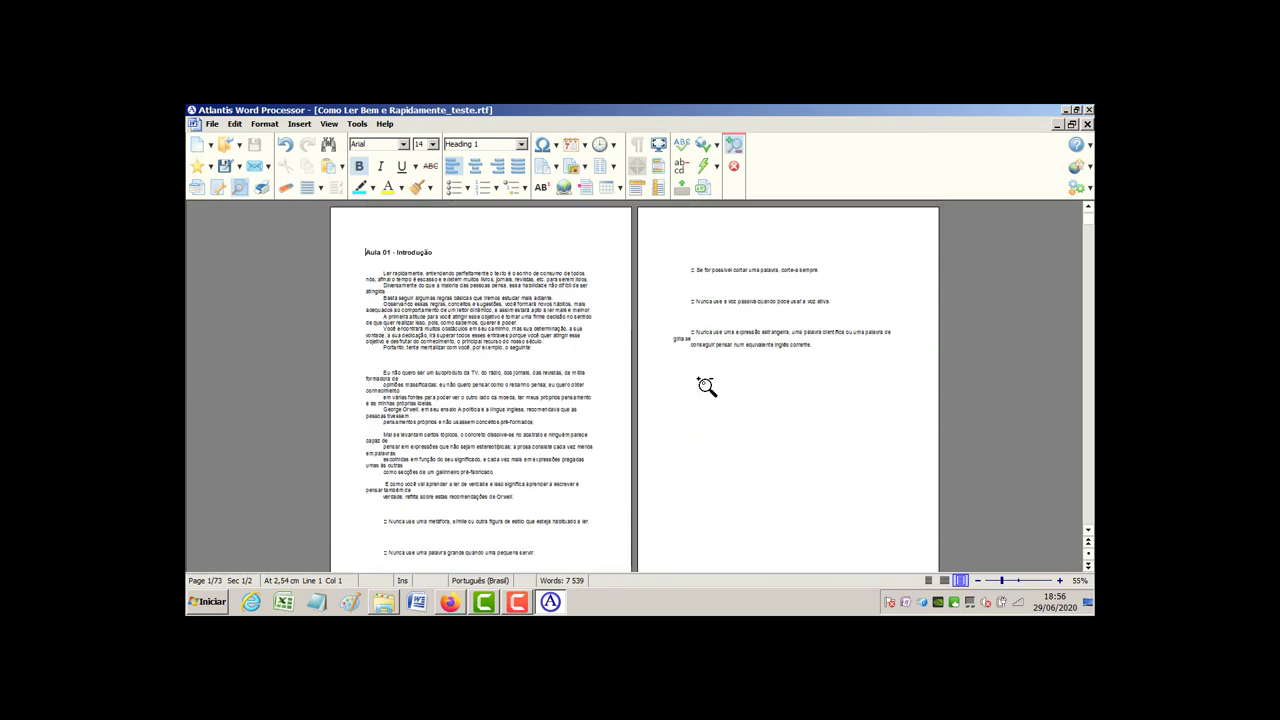
{"action": "scroll", "coordinate": [706, 390], "scroll_direction": "down", "scroll_amount": 4}
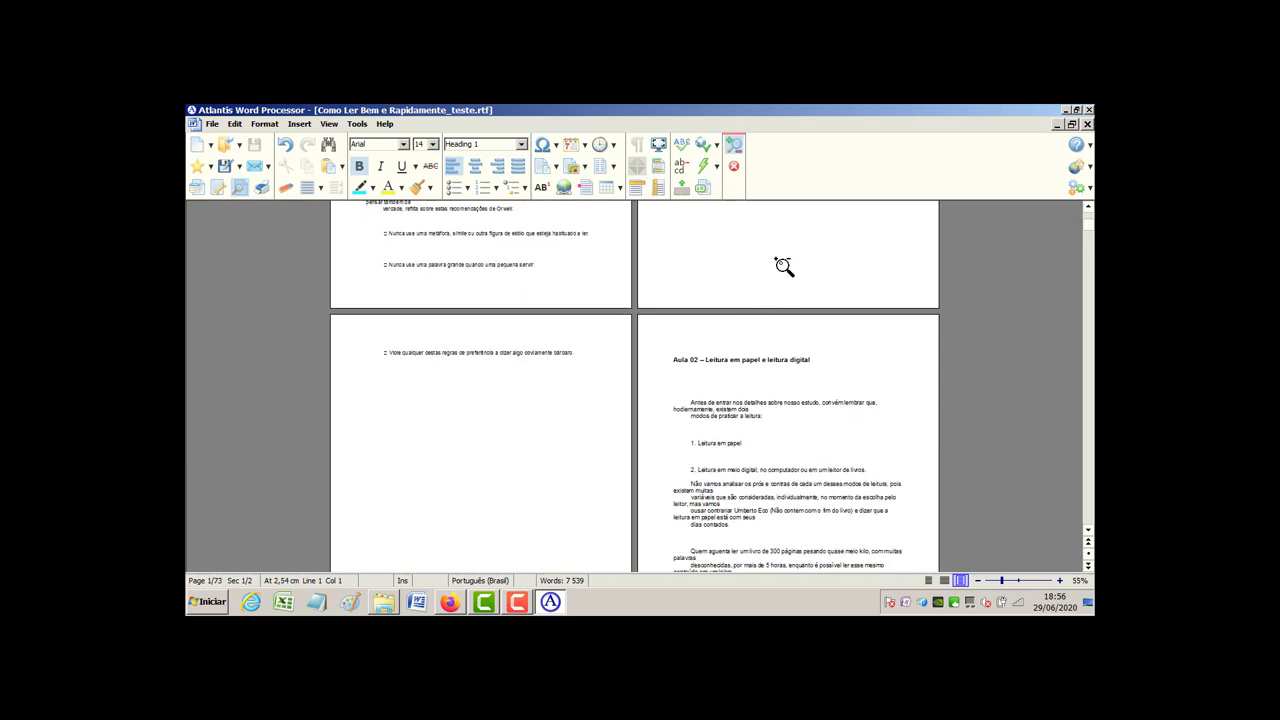
{"action": "mouse_move", "coordinate": [258, 166]}
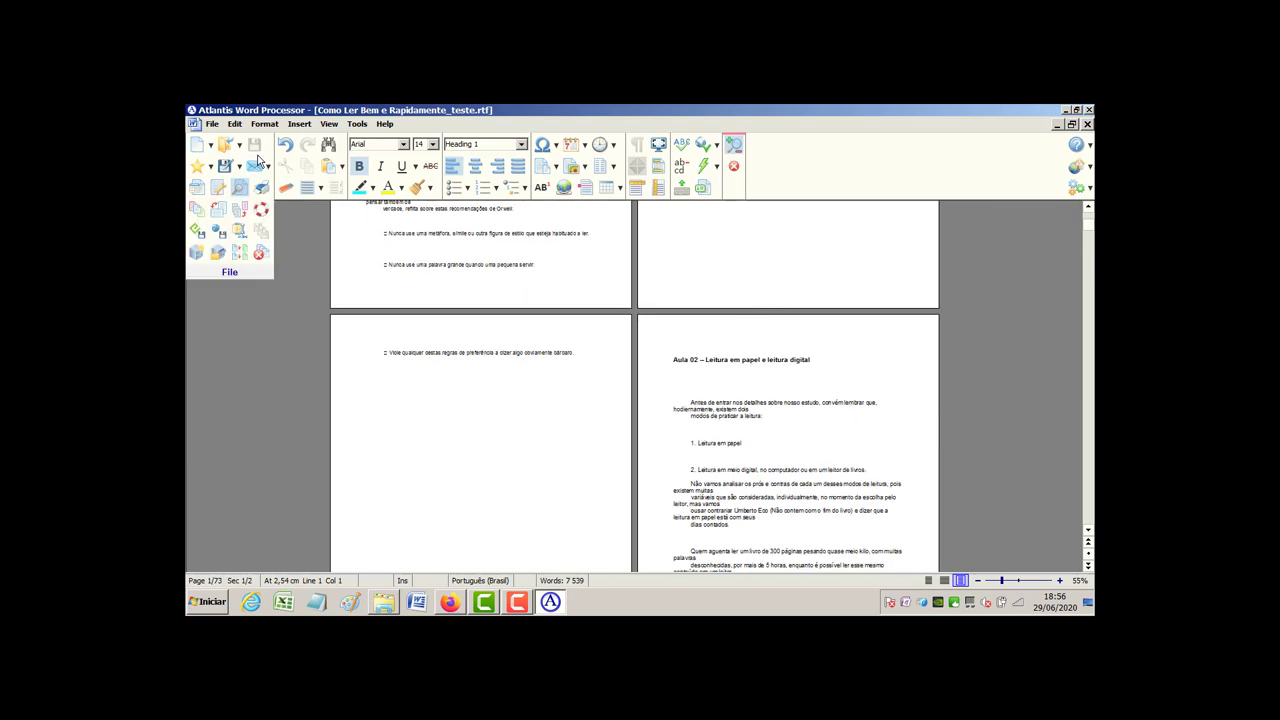
{"action": "left_click", "coordinate": [212, 123]}
{"action": "left_click", "coordinate": [248, 322]}
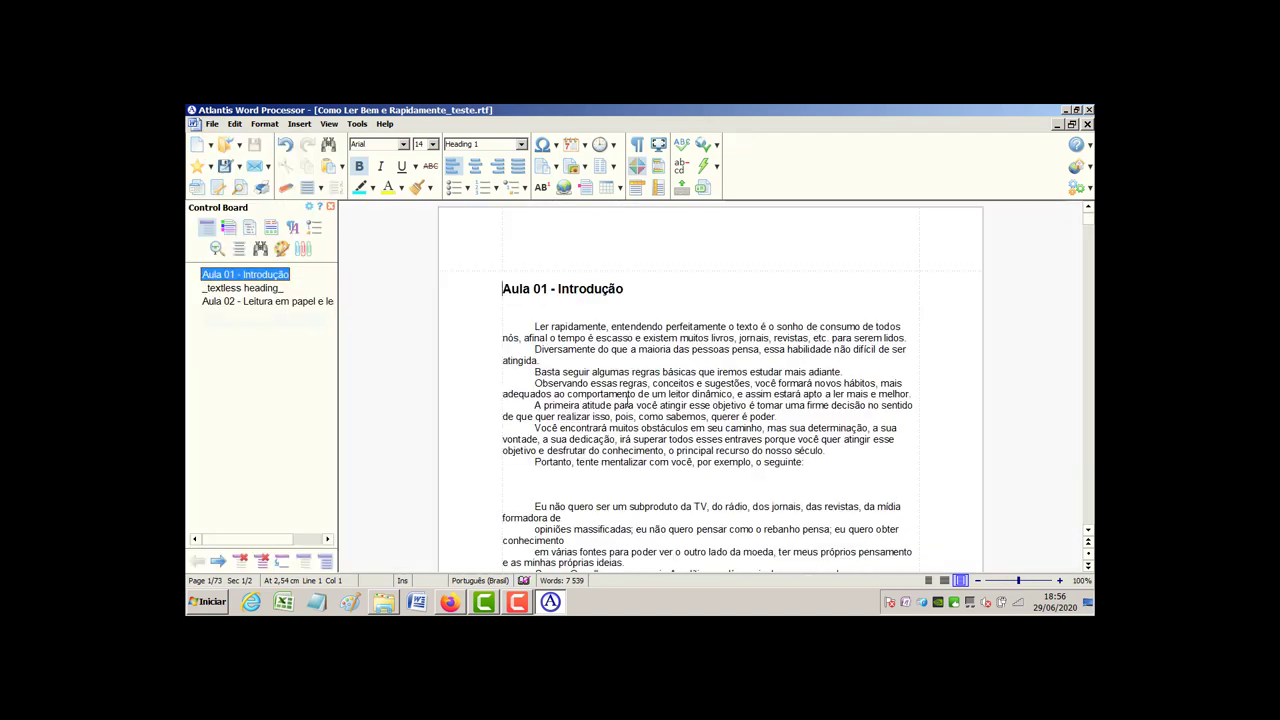
Reduce the gap between "Portanto, tente mentalizar com você" and "Eu não quero ser um subproduto da TV" to a single blank line
{"action": "scroll", "coordinate": [480, 318], "scroll_direction": "down", "scroll_amount": 5}
{"action": "left_click", "coordinate": [552, 293]}
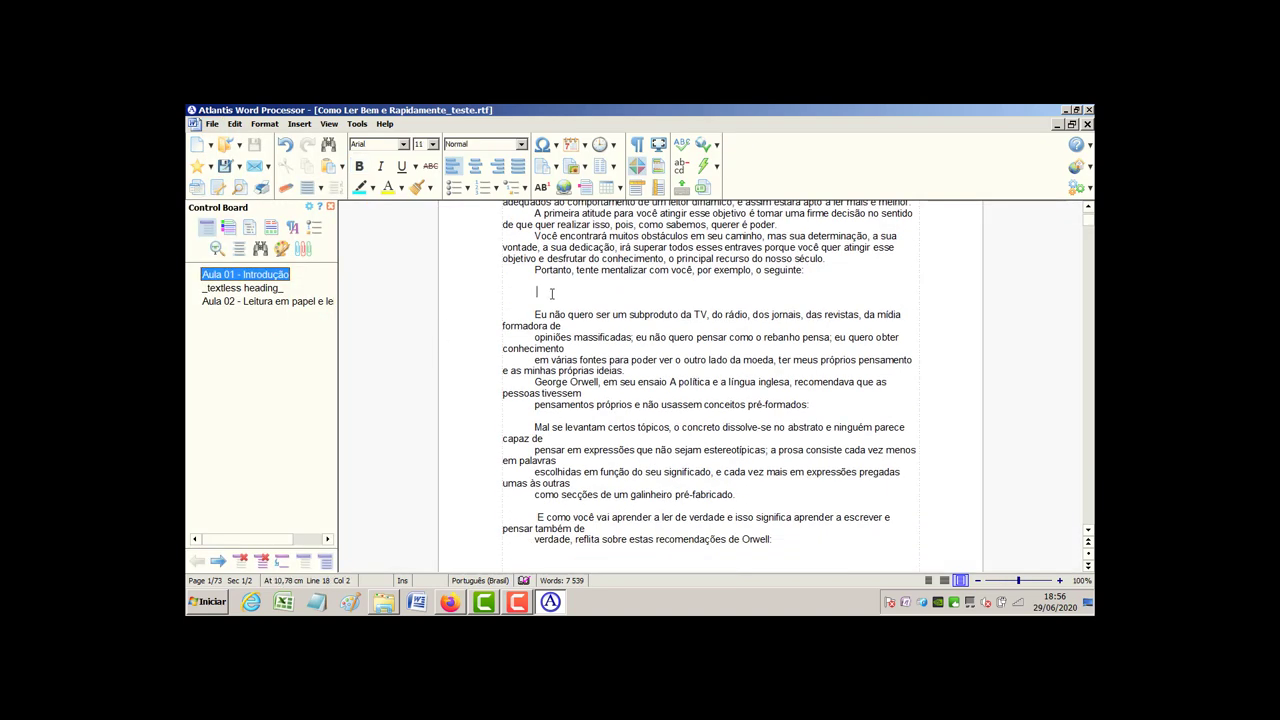
{"action": "key", "text": "BackSpace"}
{"action": "key", "text": "BackSpace"}
{"action": "key", "text": "BackSpace"}
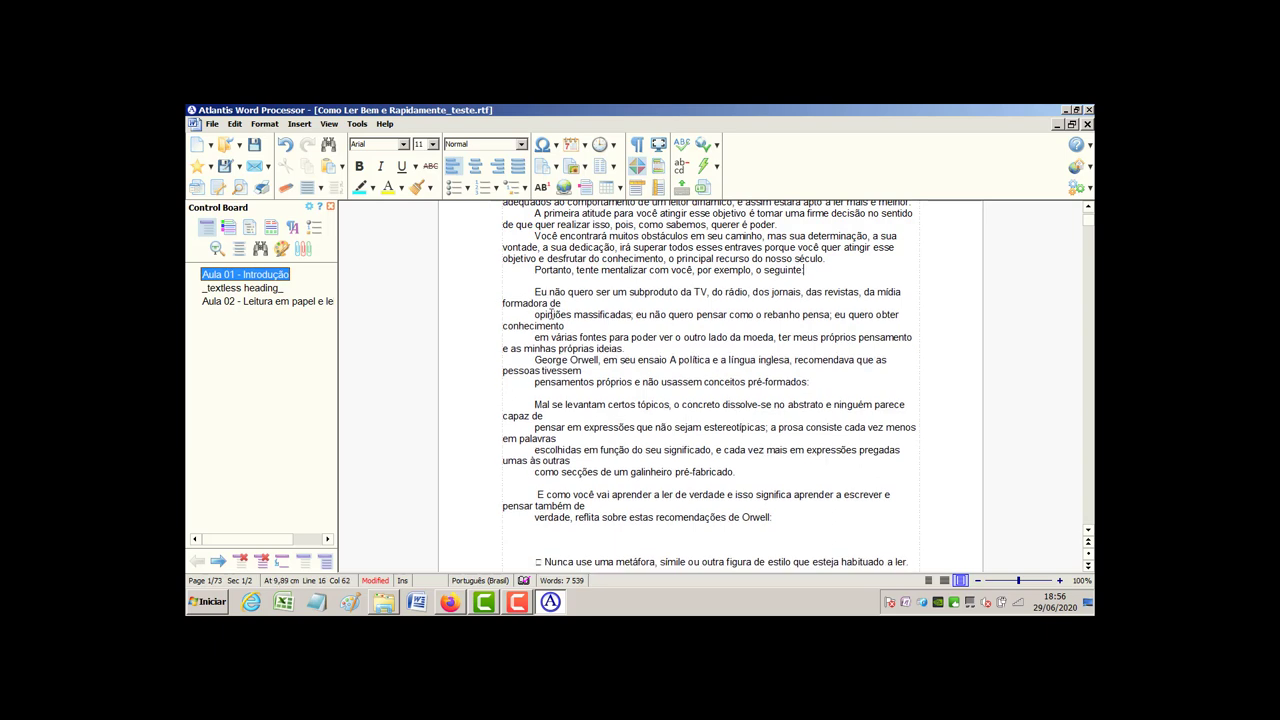
Remove the extra blank lines above the rules "Nunca use uma metáfora" and "Nunca use uma palavra grande"
{"action": "left_click", "coordinate": [556, 537]}
{"action": "key", "text": "BackSpace"}
{"action": "scroll", "coordinate": [610, 433], "scroll_direction": "down", "scroll_amount": 5}
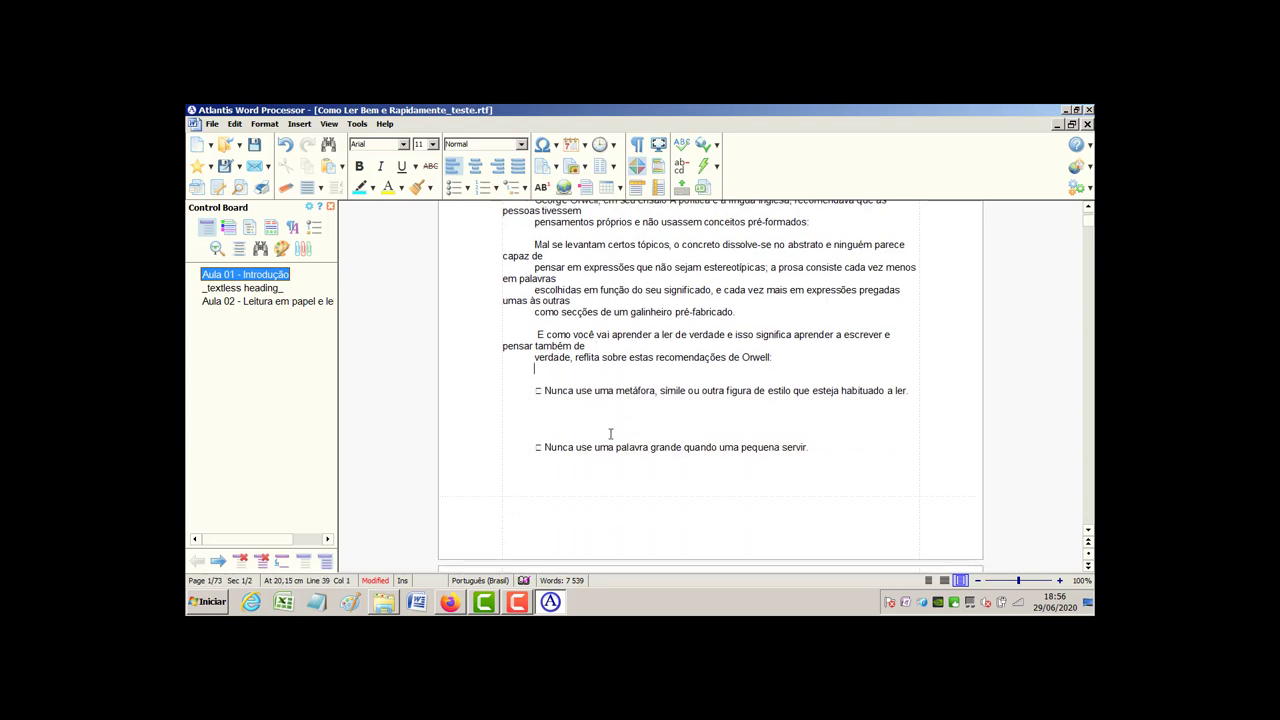
{"action": "left_click", "coordinate": [554, 411]}
{"action": "key", "text": "BackSpace"}
{"action": "key", "text": "BackSpace"}
{"action": "left_click", "coordinate": [552, 378]}
{"action": "key", "text": "BackSpace"}
{"action": "key", "text": "BackSpace"}
{"action": "scroll", "coordinate": [551, 411], "scroll_direction": "down", "scroll_amount": 10}
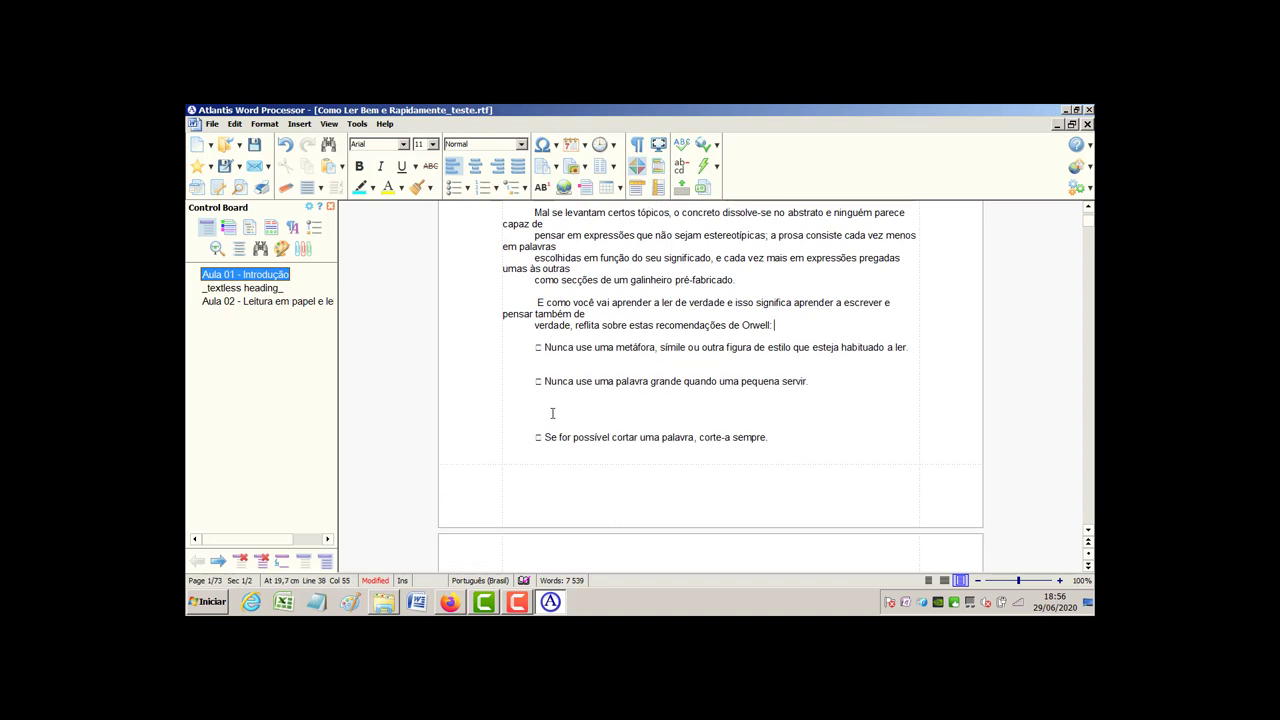
Remove the extra blank lines between "conseguir pensar num equivalente inglês corrente" and the rule "Viole qualquer destas regras"
{"action": "left_click", "coordinate": [563, 440]}
{"action": "scroll", "coordinate": [563, 434], "scroll_direction": "down", "scroll_amount": 5}
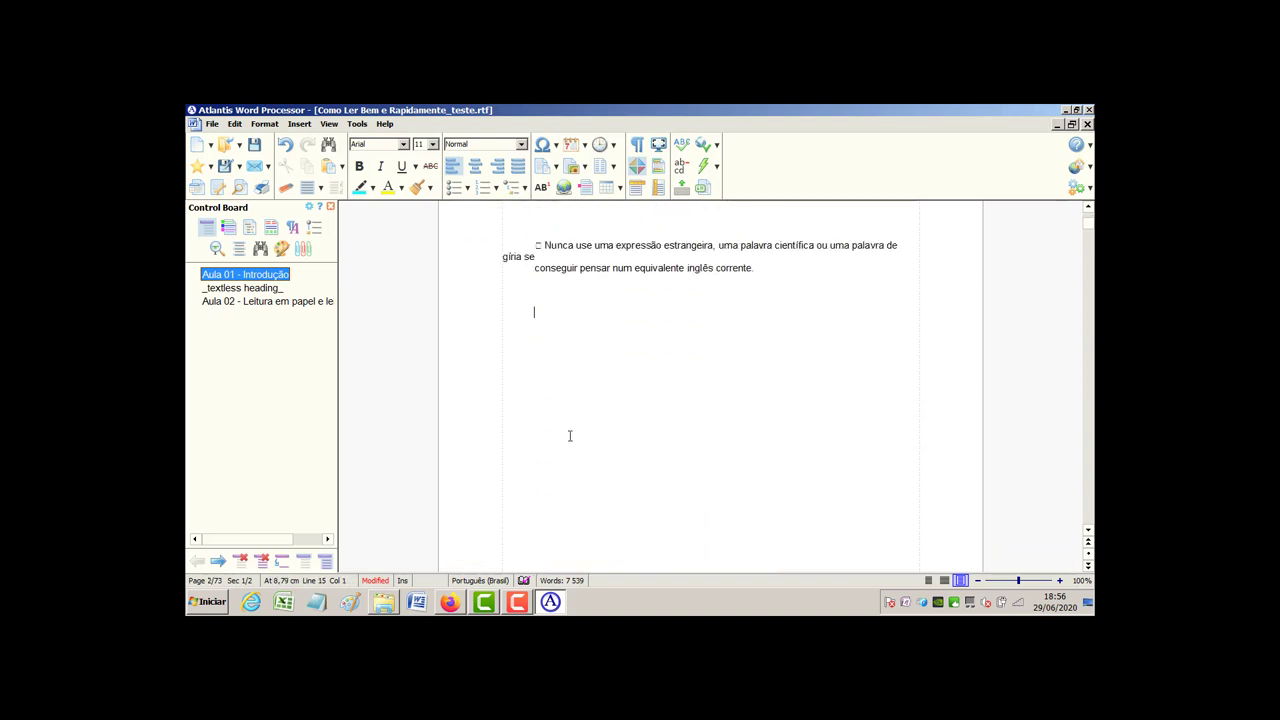
{"action": "key", "text": "shift+Down"}
{"action": "key", "text": "shift+Right"}
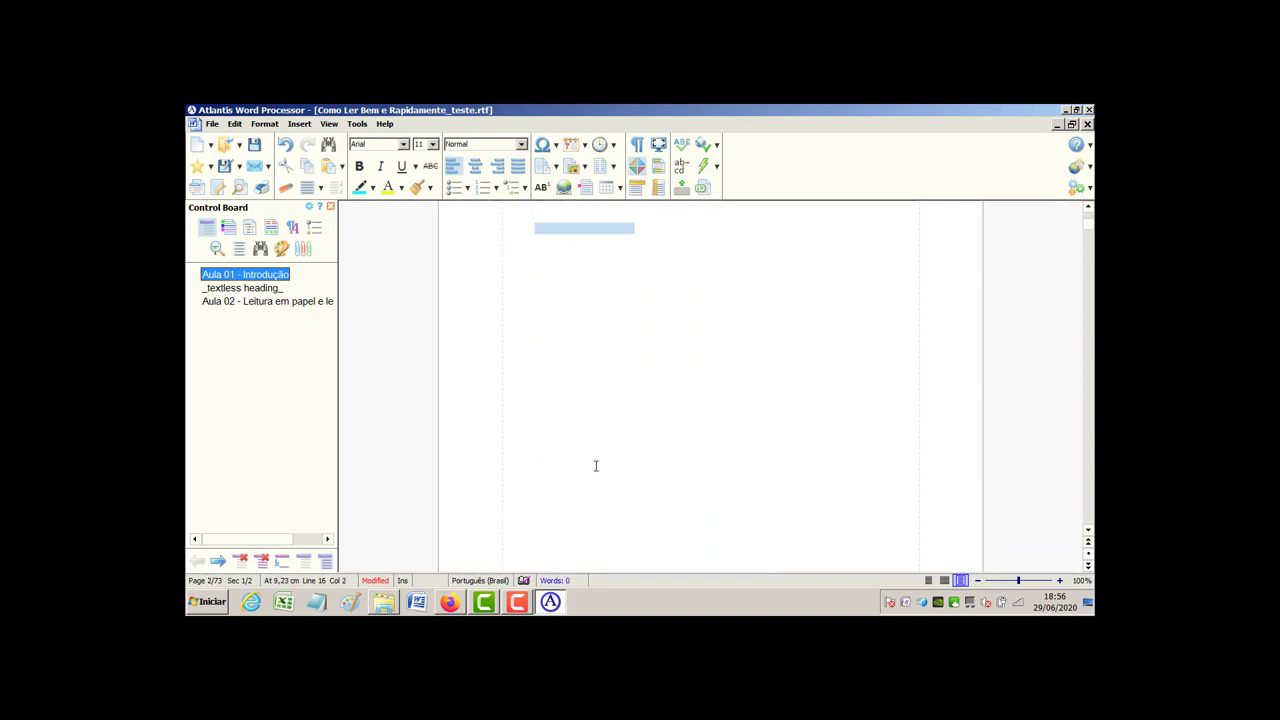
{"action": "key", "text": "Delete"}
{"action": "scroll", "coordinate": [563, 400], "scroll_direction": "up", "scroll_amount": 3}
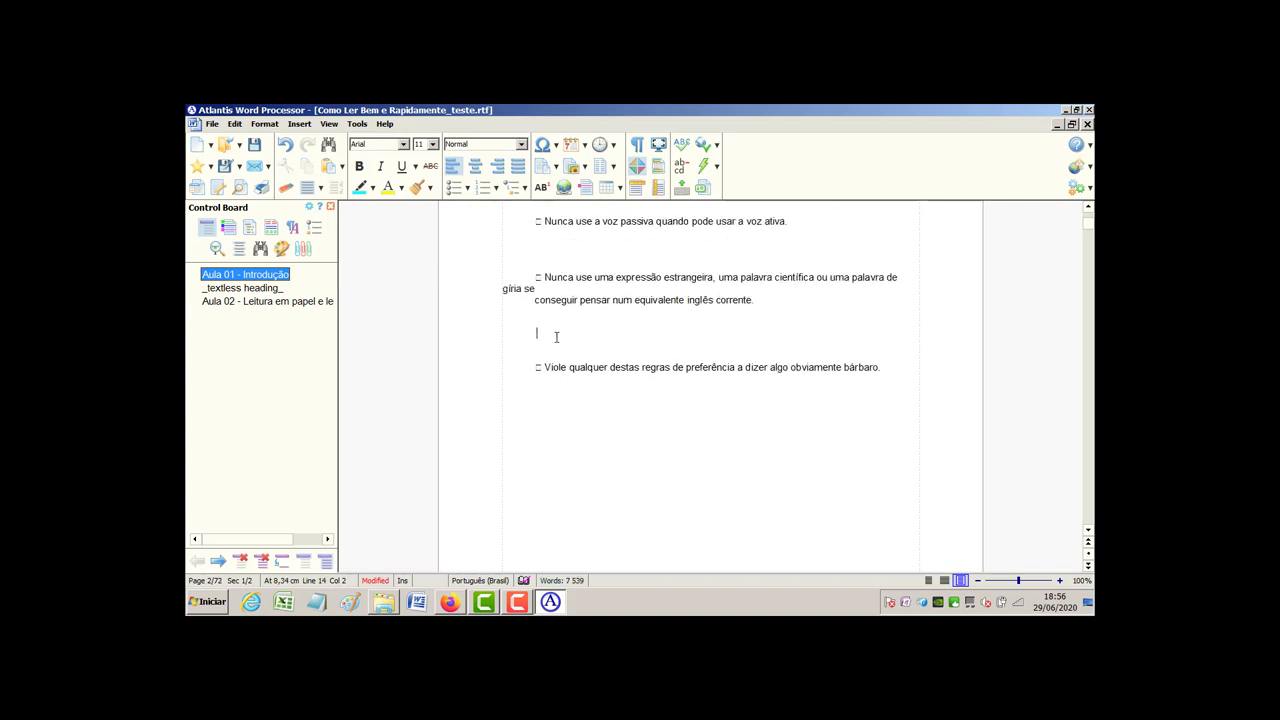
{"action": "key", "text": "BackSpace"}
{"action": "key", "text": "BackSpace"}
{"action": "key", "text": "BackSpace"}
Remove the extra blank lines between the rules "Nunca use a voz passiva" and "Nunca use uma expressão estrangeira"
{"action": "scroll", "coordinate": [553, 365], "scroll_direction": "down", "scroll_amount": 5}
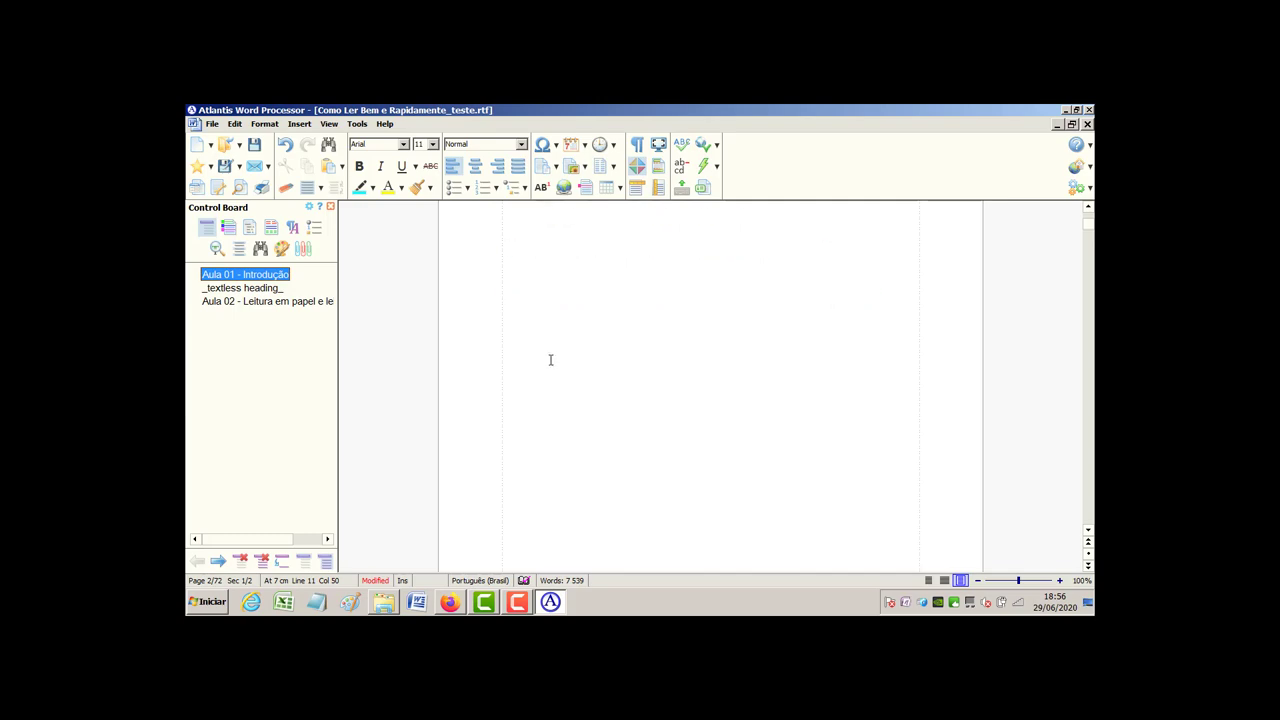
{"action": "scroll", "coordinate": [555, 381], "scroll_direction": "down", "scroll_amount": 2}
{"action": "scroll", "coordinate": [554, 377], "scroll_direction": "up", "scroll_amount": 10}
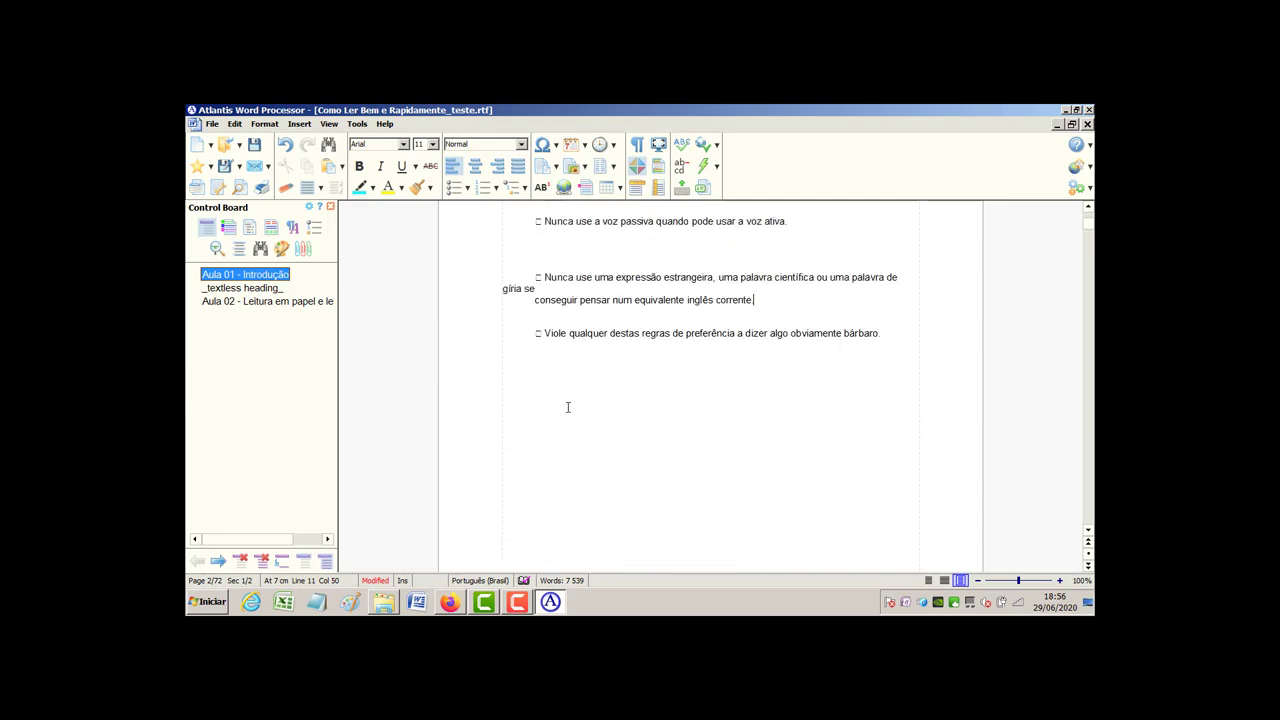
{"action": "scroll", "coordinate": [553, 373], "scroll_direction": "up", "scroll_amount": 10}
{"action": "scroll", "coordinate": [556, 356], "scroll_direction": "down", "scroll_amount": 8}
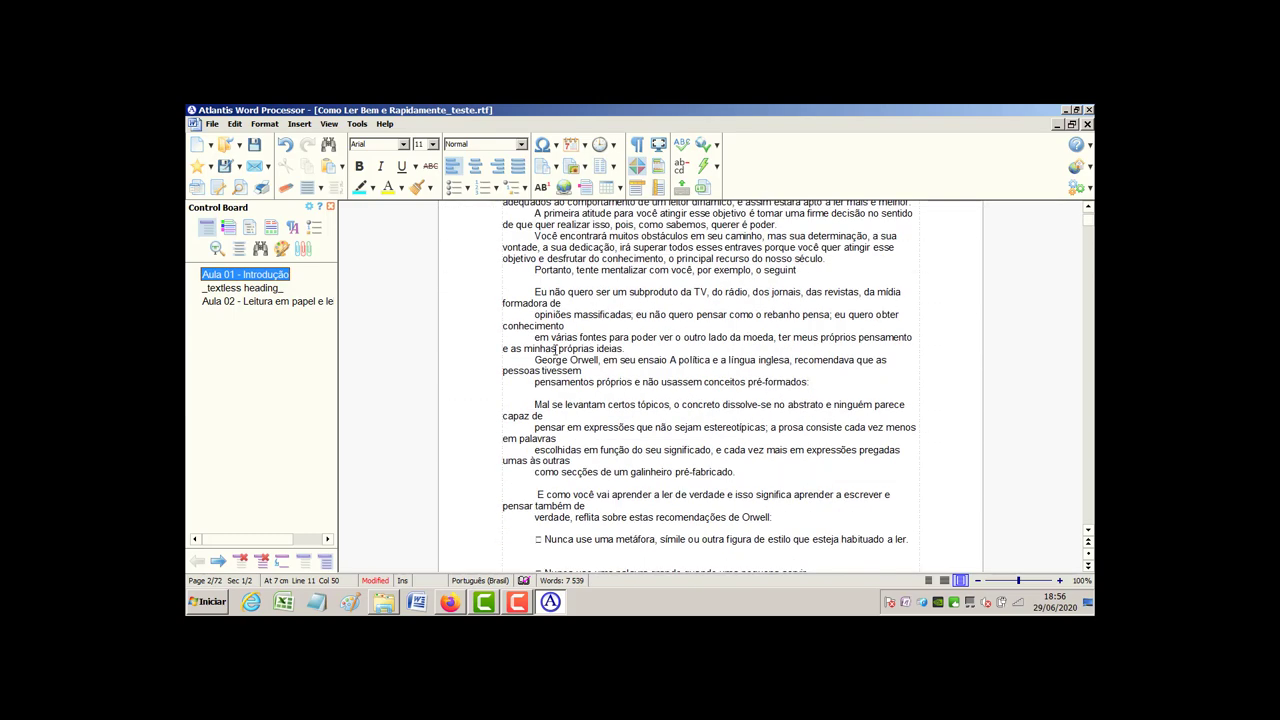
{"action": "scroll", "coordinate": [556, 355], "scroll_direction": "up", "scroll_amount": 3}
{"action": "scroll", "coordinate": [560, 340], "scroll_direction": "down", "scroll_amount": 8}
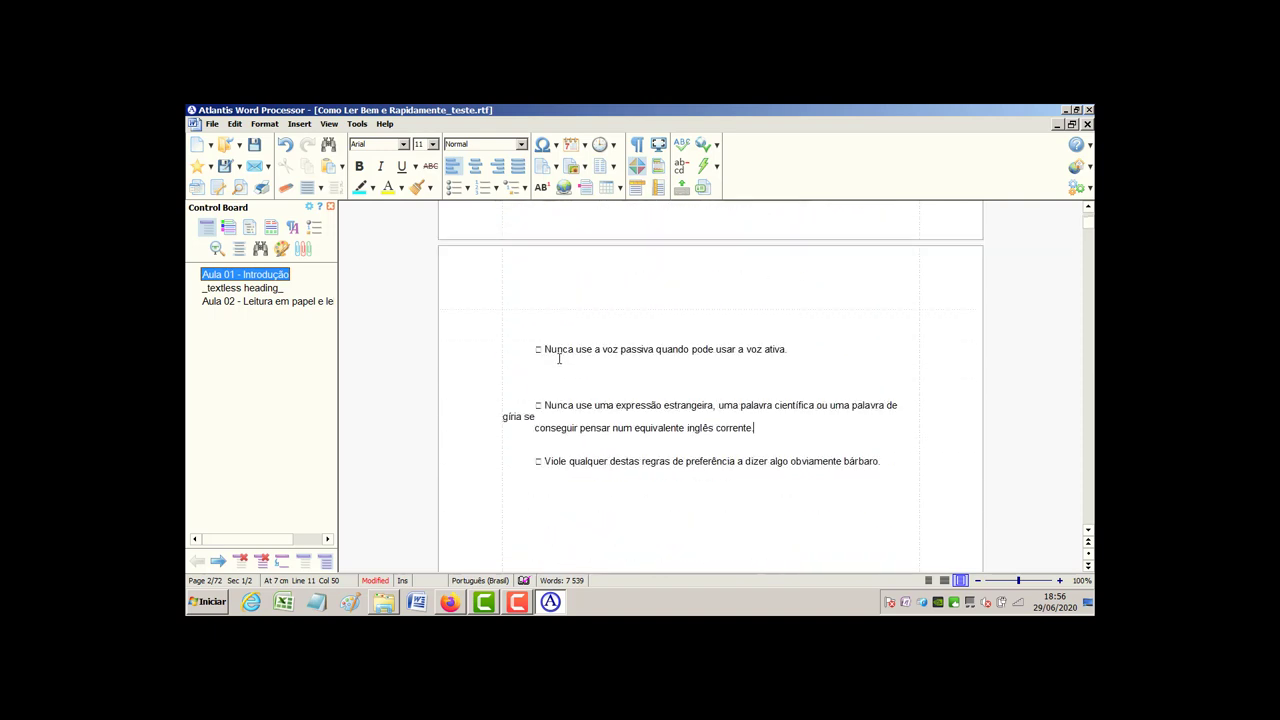
{"action": "left_click", "coordinate": [559, 318]}
{"action": "key", "text": "BackSpace"}
{"action": "key", "text": "BackSpace"}
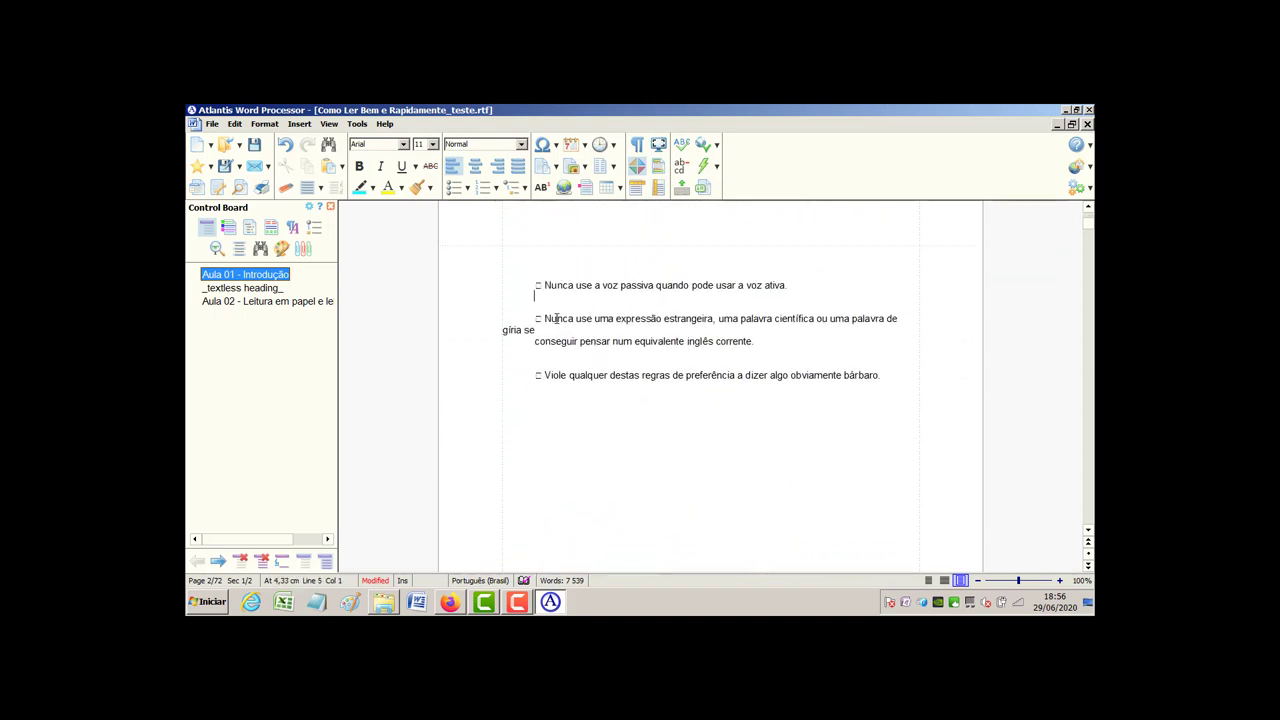
Remove the extra blank line above "Se for possível cortar uma palavra" and add one above "Nunca use uma metáfora"
{"action": "scroll", "coordinate": [560, 325], "scroll_direction": "up", "scroll_amount": 3}
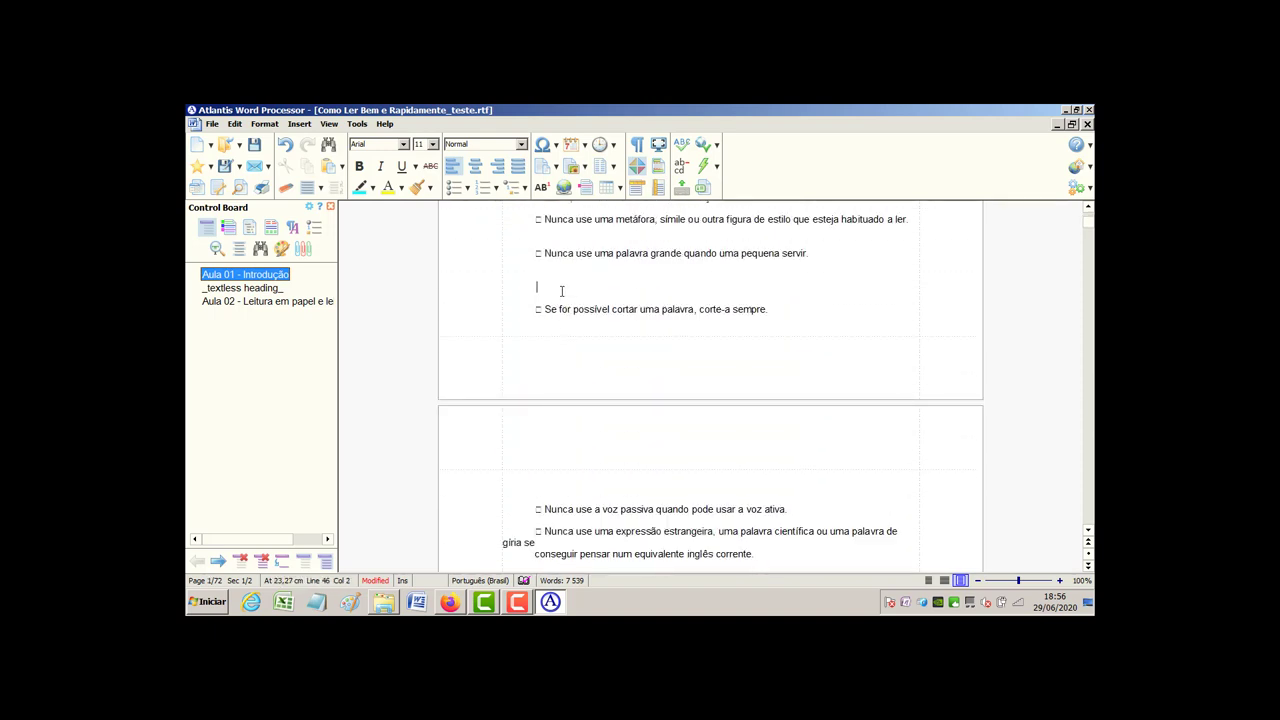
{"action": "left_click", "coordinate": [560, 290]}
{"action": "key", "text": "BackSpace"}
{"action": "scroll", "coordinate": [555, 291], "scroll_direction": "up", "scroll_amount": 1}
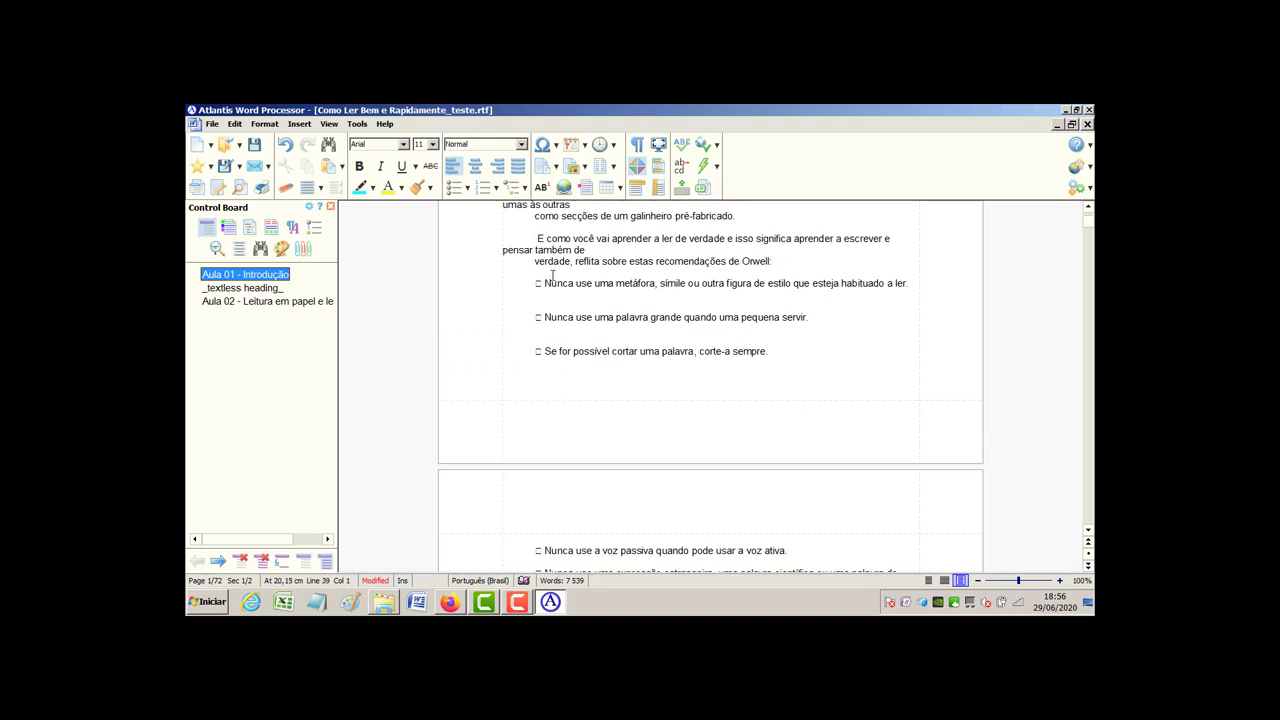
{"action": "key", "text": "Return"}
Try to format all of Orwell's rules, from "Nunca use uma metáfora" to "Viole qualquer destas regras", as an arrowhead bulleted list
{"action": "left_click_drag", "start_coordinate": [538, 294], "coordinate": [915, 412]}
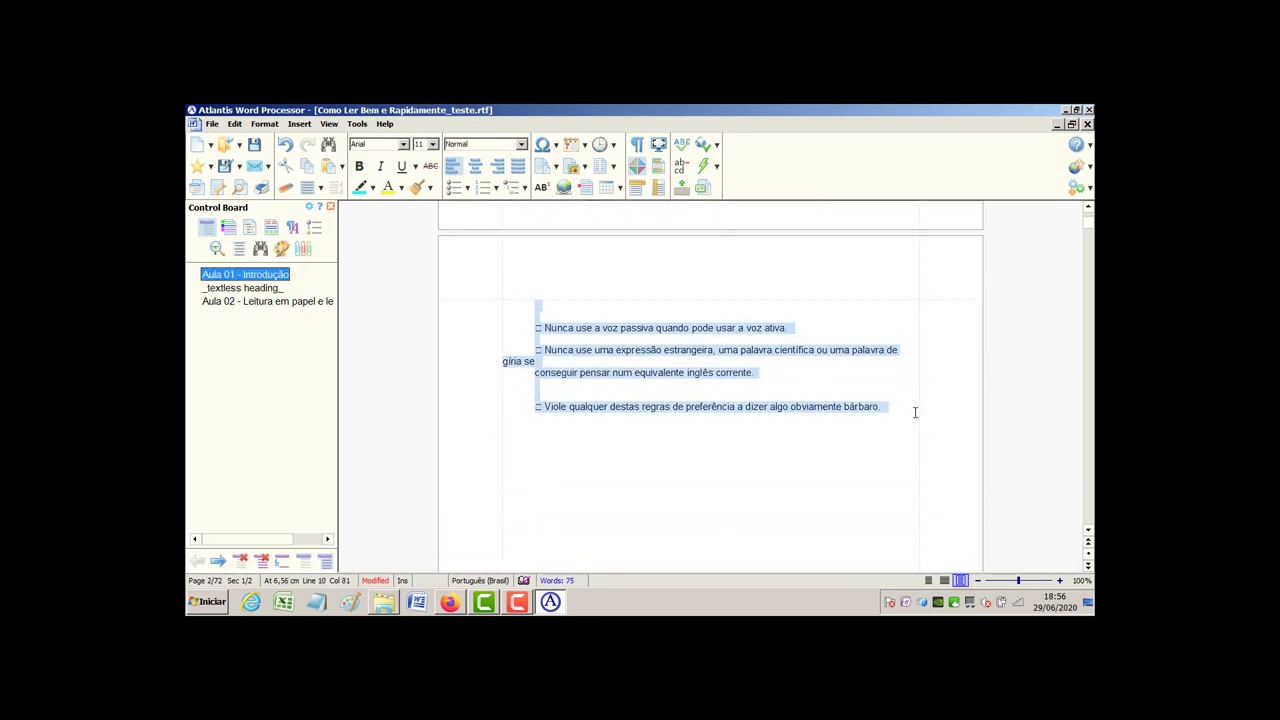
{"action": "left_click", "coordinate": [466, 188]}
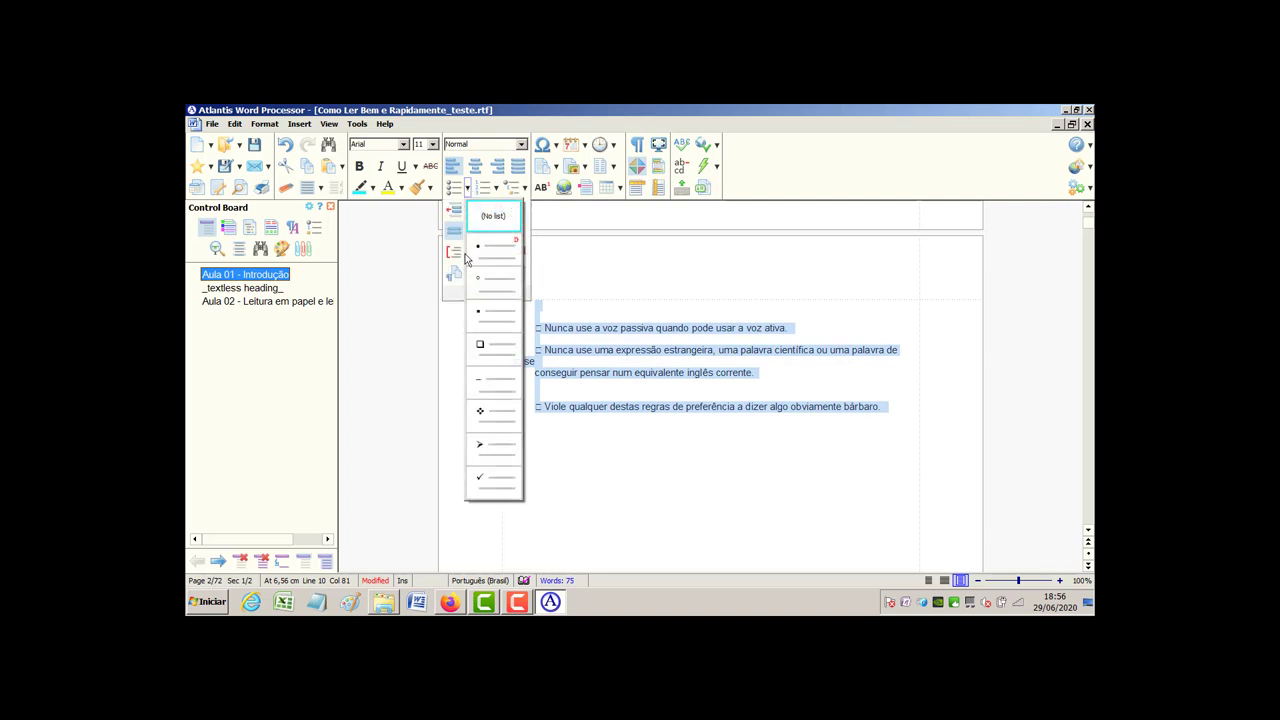
{"action": "left_click", "coordinate": [499, 447]}
{"action": "scroll", "coordinate": [620, 343], "scroll_direction": "up", "scroll_amount": 1}
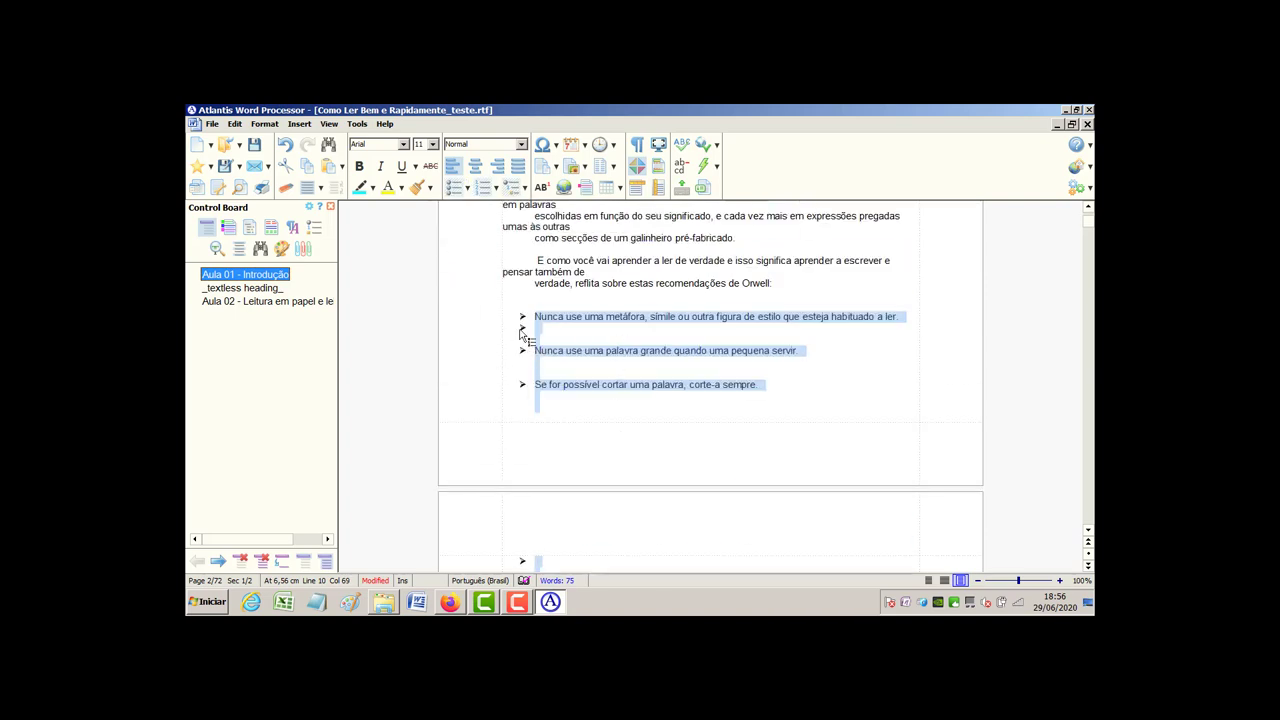
{"action": "scroll", "coordinate": [523, 332], "scroll_direction": "up", "scroll_amount": 2}
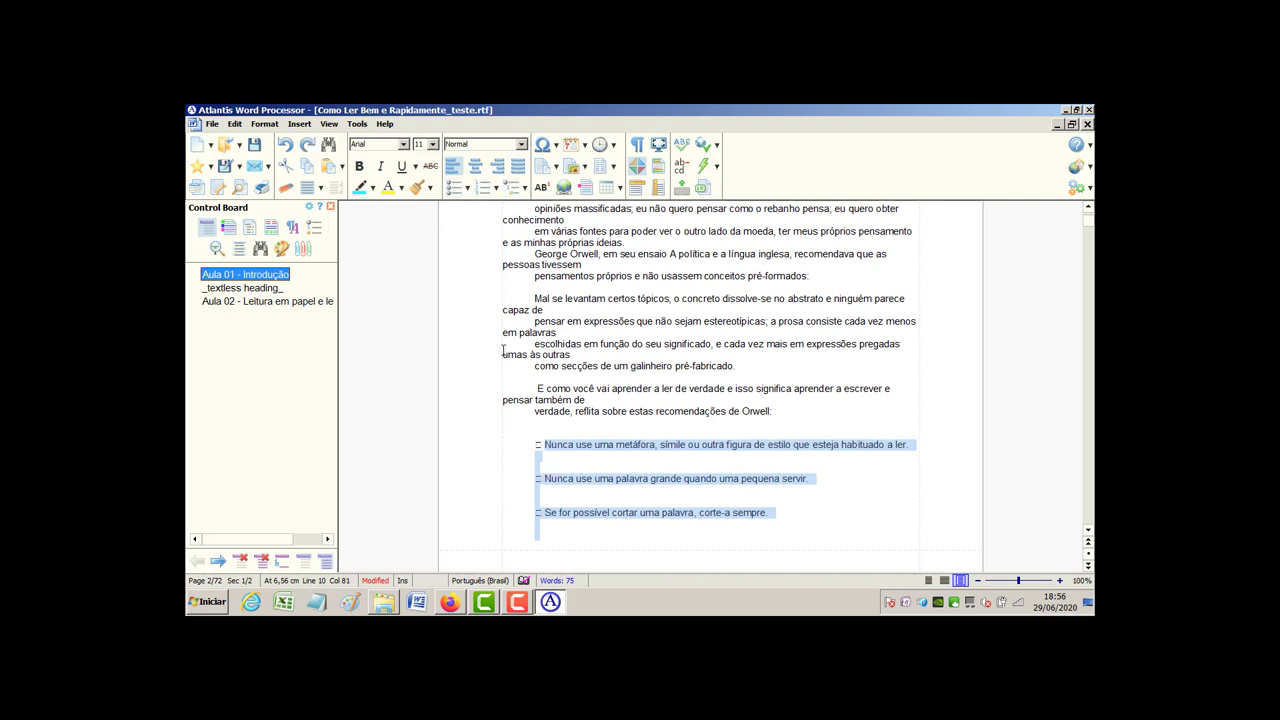
Save the document and show it in the print preview enlarged to 80%
{"action": "left_click", "coordinate": [255, 150]}
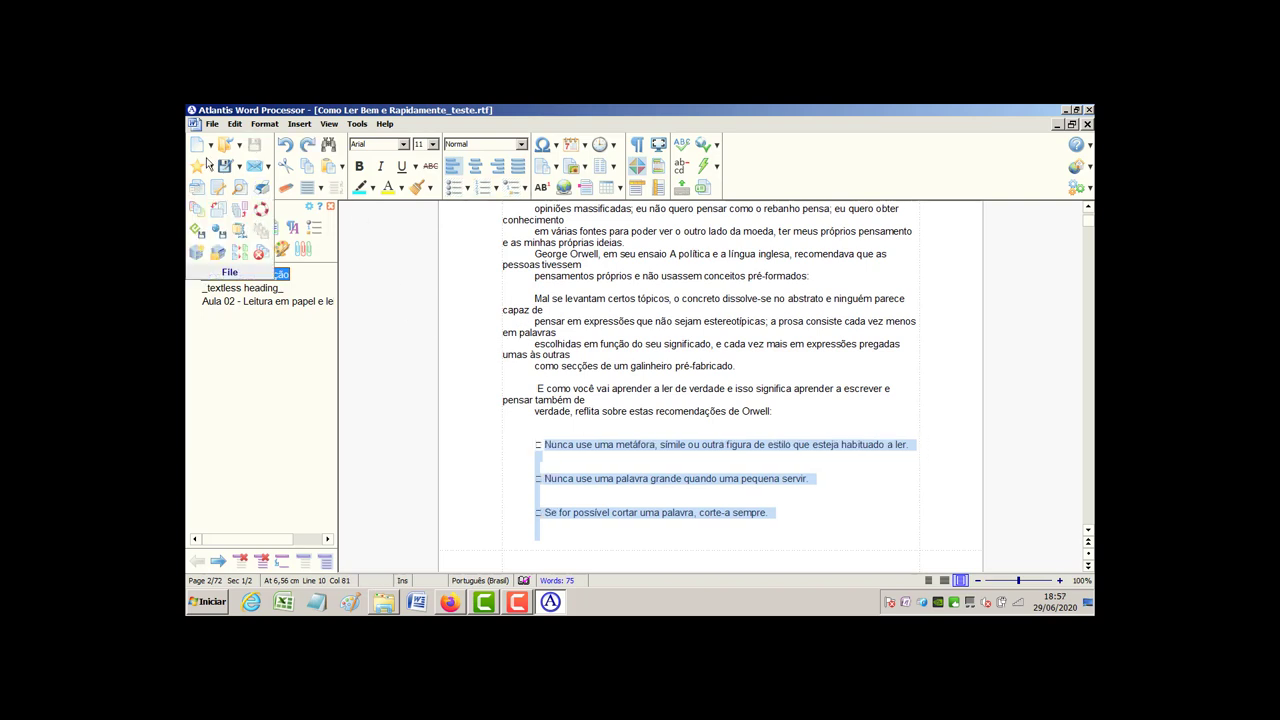
{"action": "left_click", "coordinate": [212, 123]}
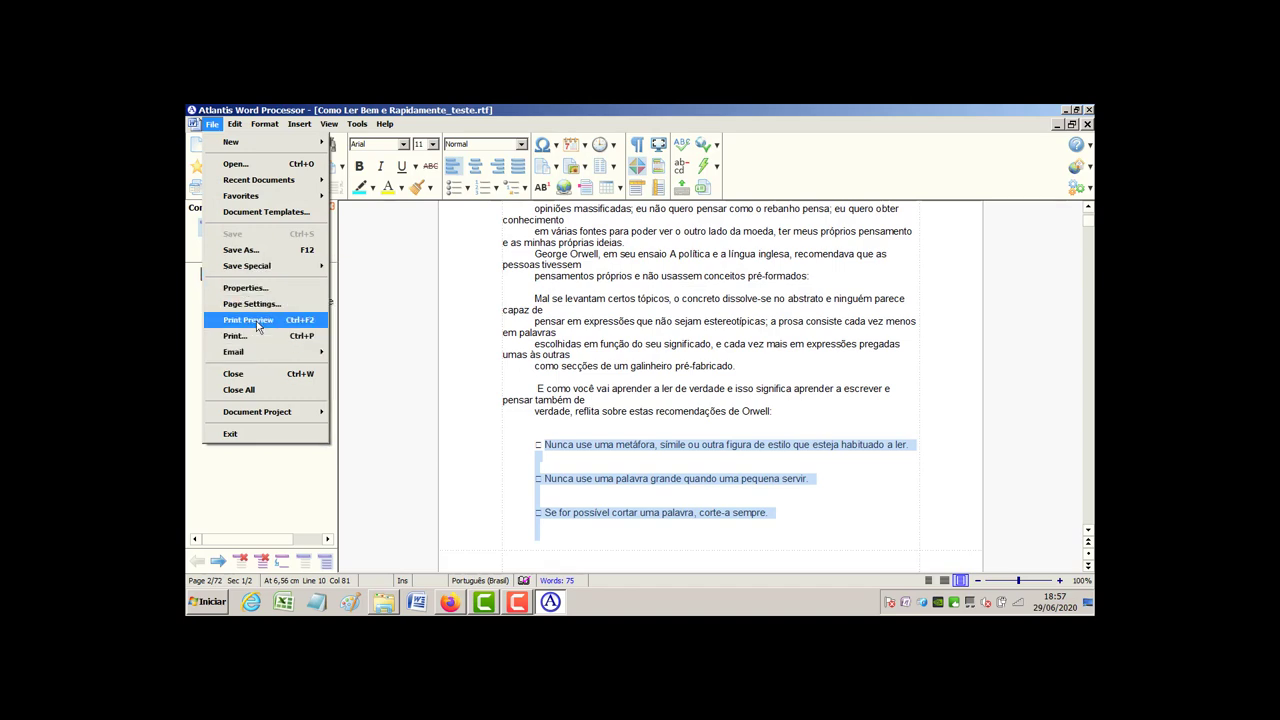
{"action": "left_click", "coordinate": [258, 320]}
{"action": "left_click", "coordinate": [717, 383]}
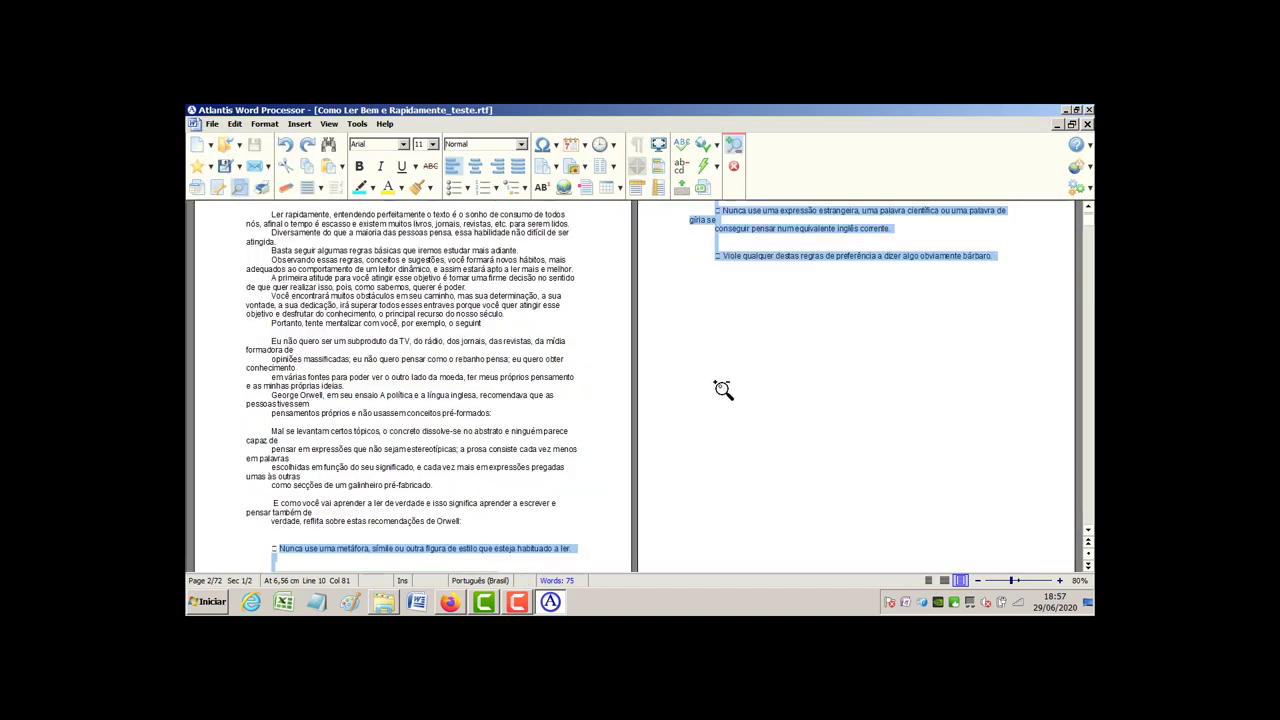
Examine in the print preview how Orwell's rules and the start of Aula 02 are laid out, and return to editing
{"action": "scroll", "coordinate": [720, 382], "scroll_direction": "down", "scroll_amount": 6}
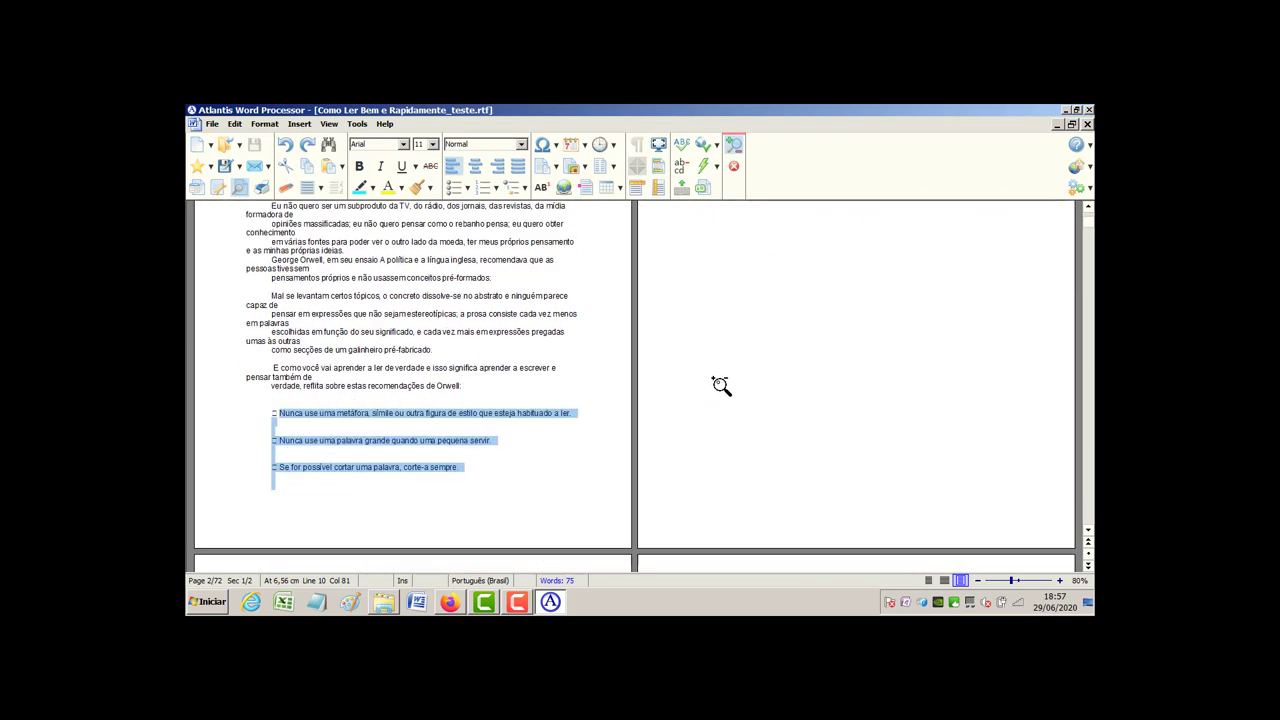
{"action": "scroll", "coordinate": [370, 485], "scroll_direction": "down", "scroll_amount": 3}
{"action": "scroll", "coordinate": [378, 470], "scroll_direction": "down", "scroll_amount": 4}
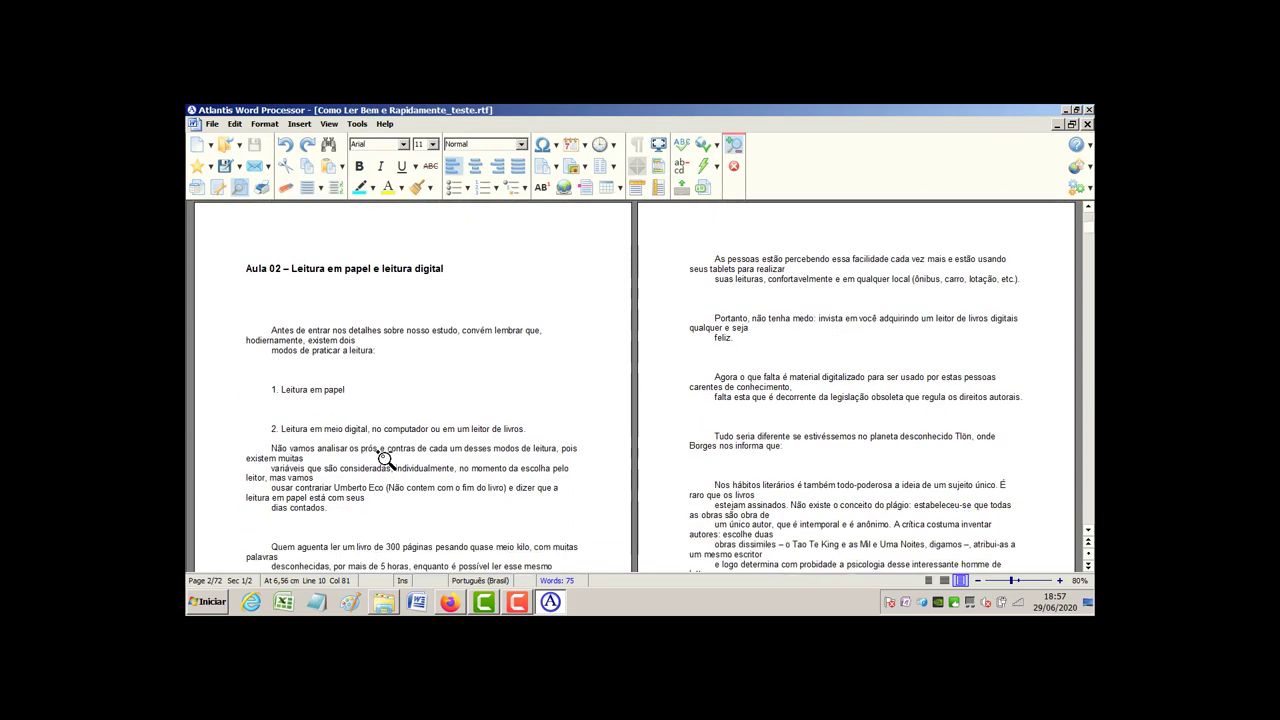
{"action": "scroll", "coordinate": [380, 434], "scroll_direction": "up", "scroll_amount": 6}
{"action": "scroll", "coordinate": [390, 376], "scroll_direction": "up", "scroll_amount": 4}
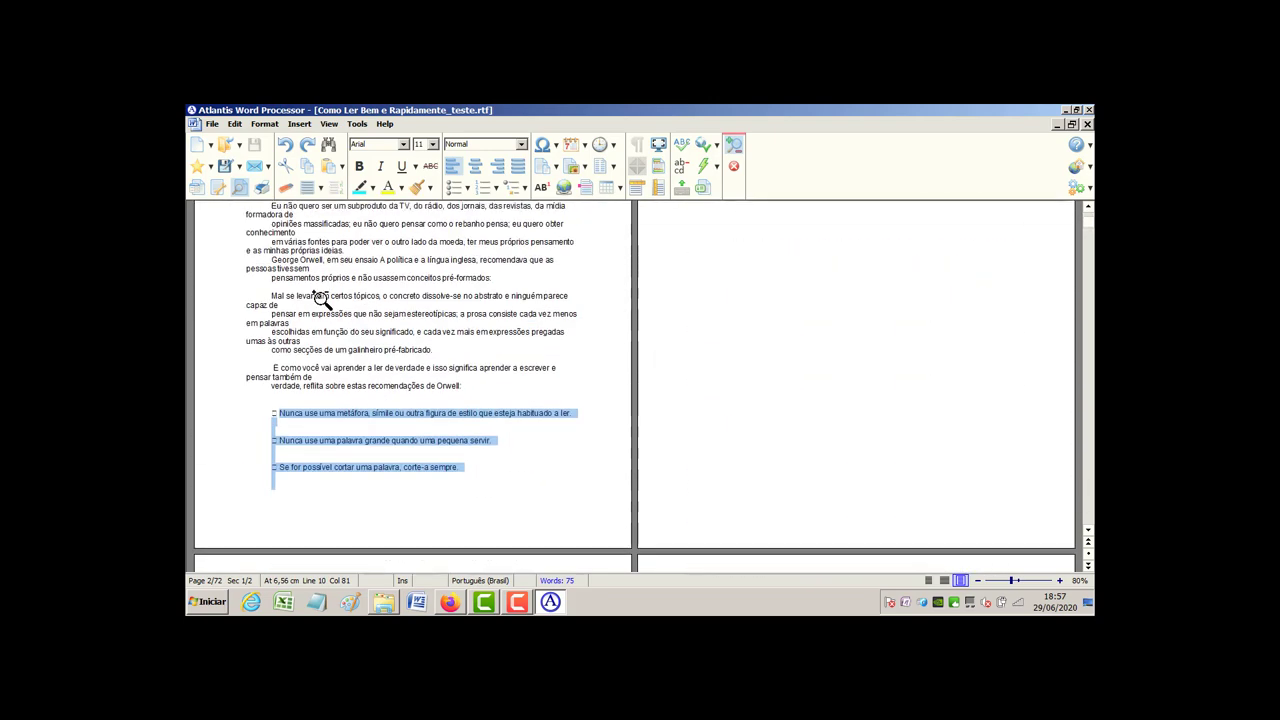
{"action": "scroll", "coordinate": [350, 348], "scroll_direction": "up", "scroll_amount": 2}
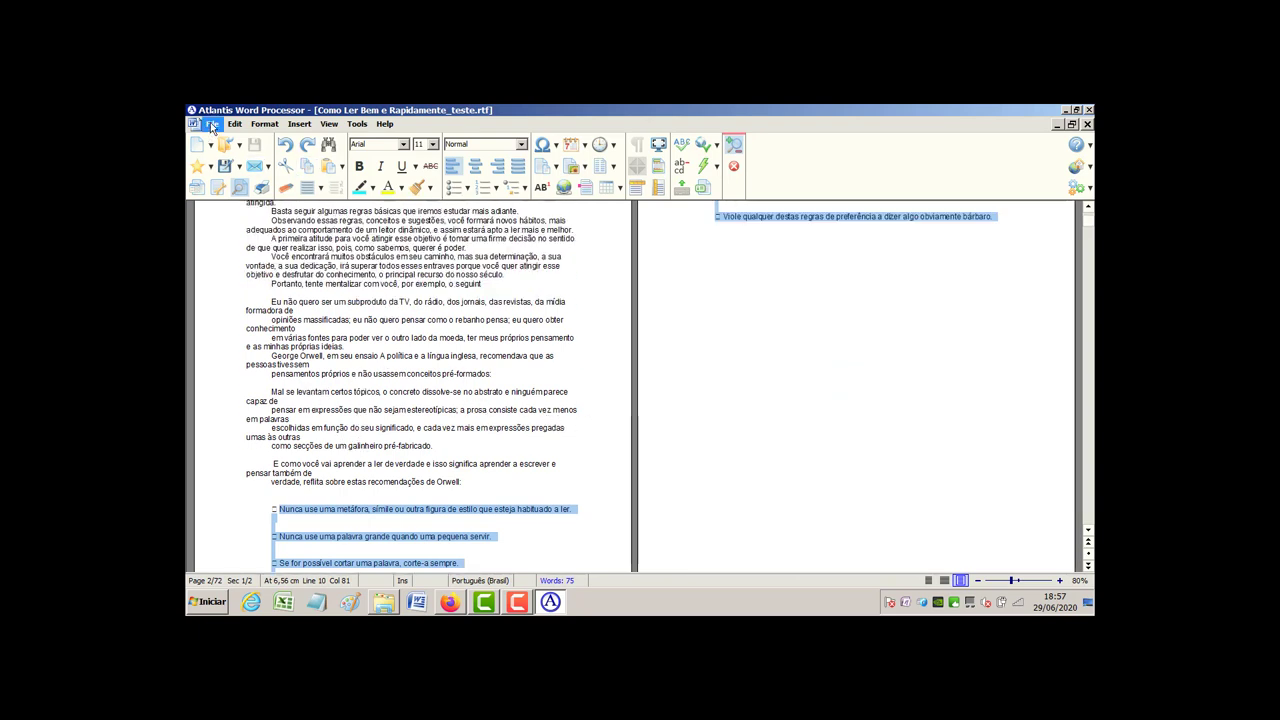
{"action": "left_click", "coordinate": [212, 124]}
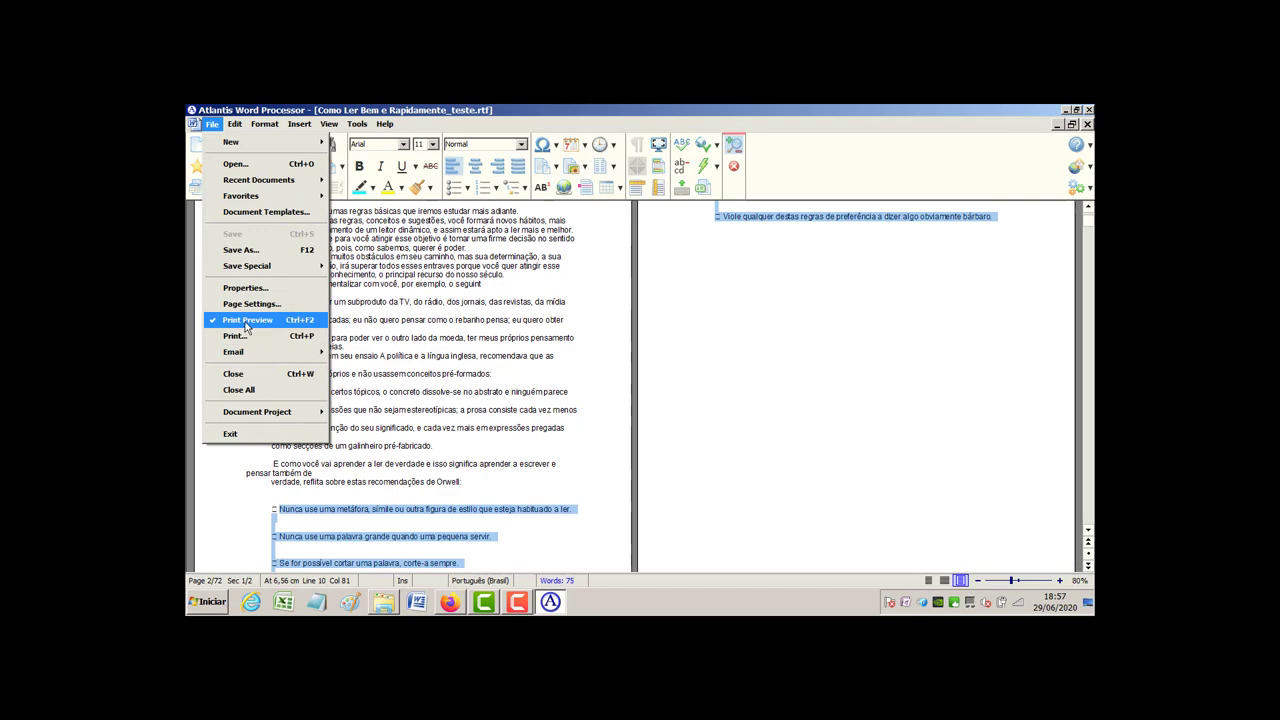
{"action": "left_click", "coordinate": [247, 319]}
{"action": "scroll", "coordinate": [690, 370], "scroll_direction": "up", "scroll_amount": 6}
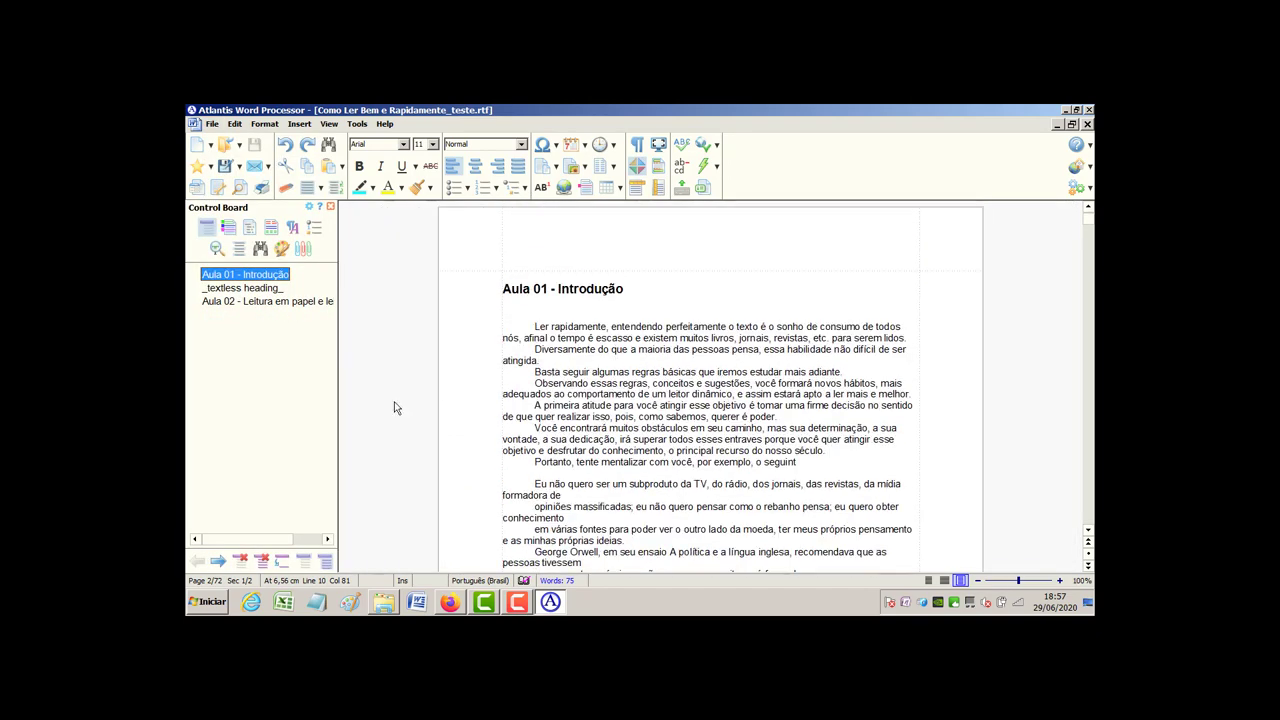
{"action": "double_click", "coordinate": [558, 327]}
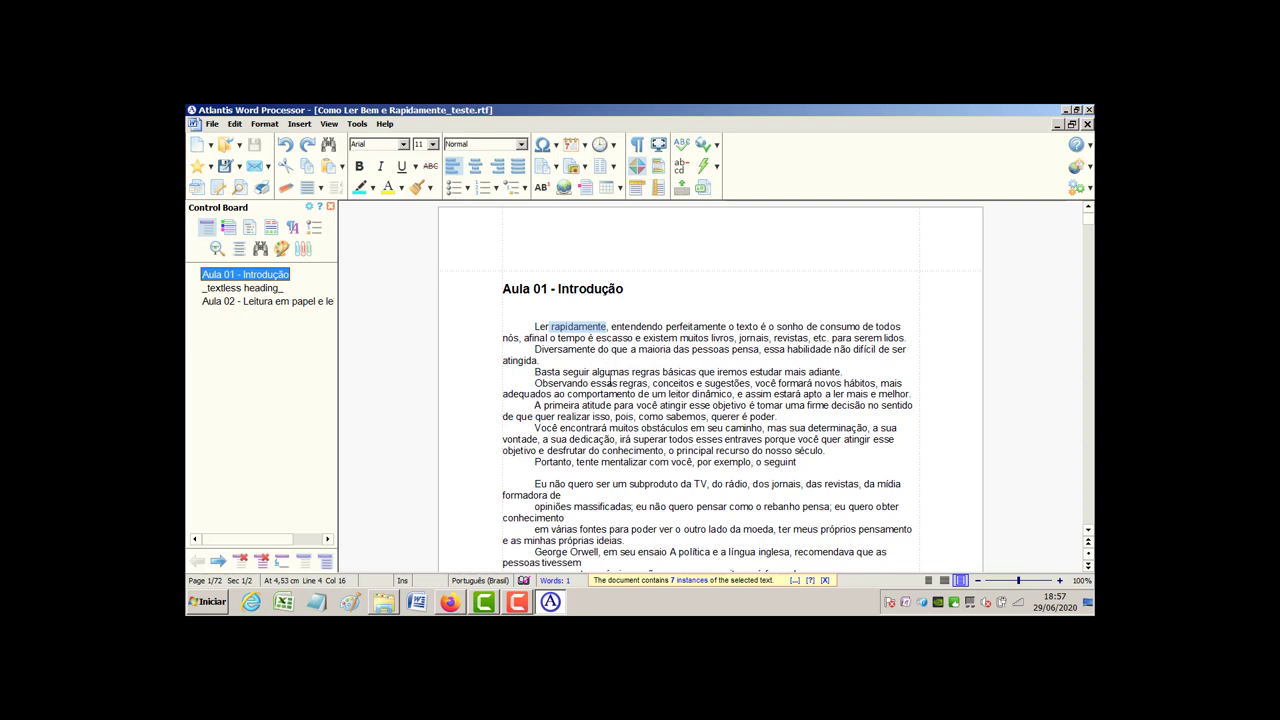
{"action": "scroll", "coordinate": [737, 446], "scroll_direction": "down", "scroll_amount": 3}
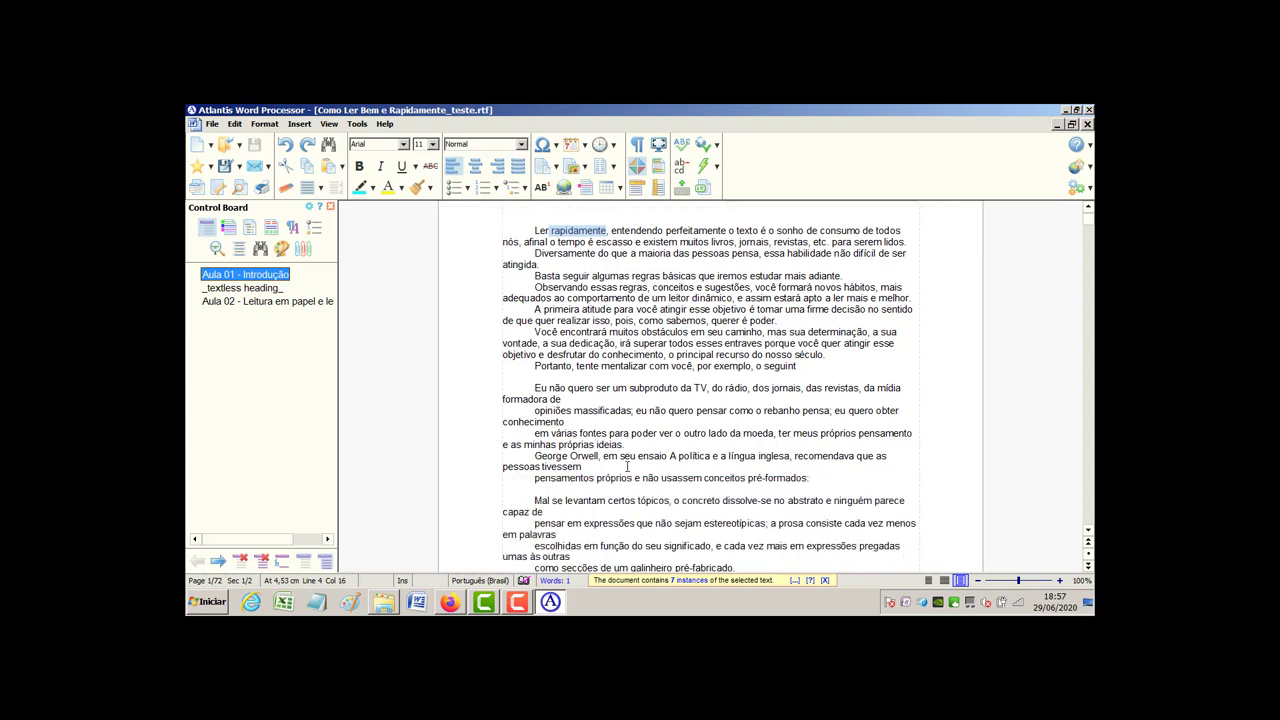
Enlarge the view to 130% and select the name "George Orwell" in the paragraph about his essay
{"action": "left_click_drag", "start_coordinate": [535, 449], "coordinate": [585, 457]}
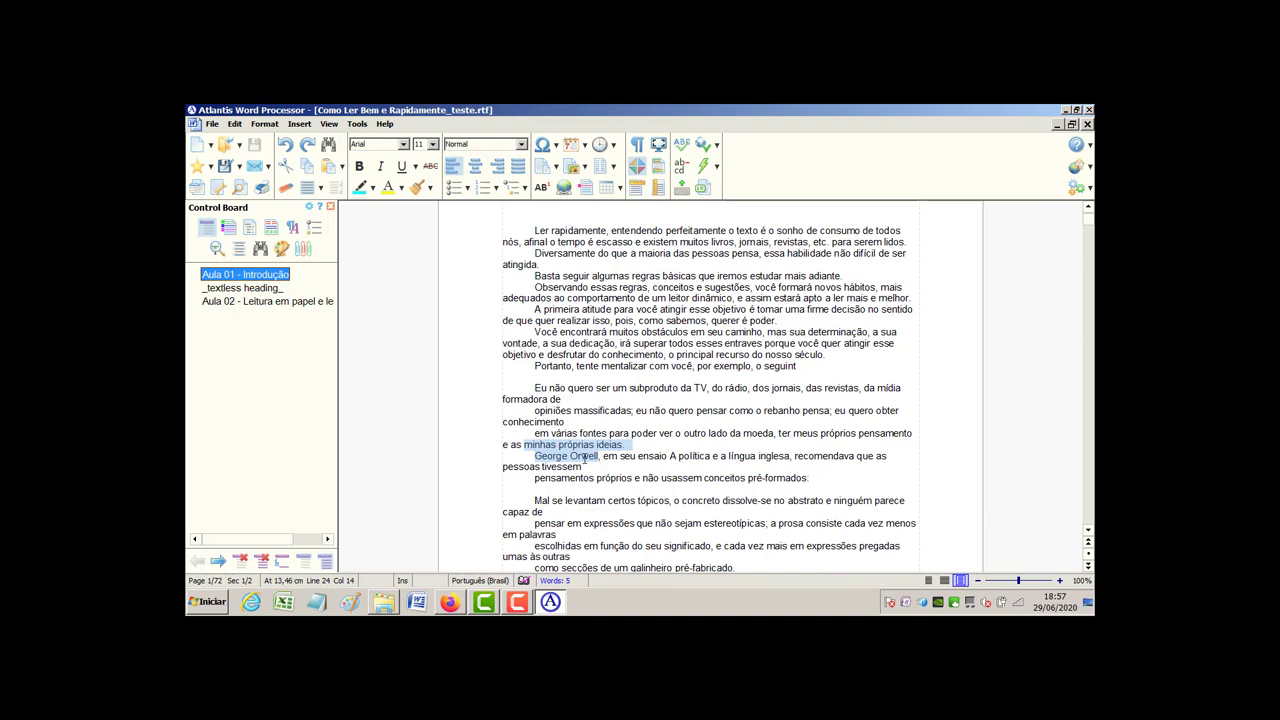
{"action": "left_click", "coordinate": [585, 466]}
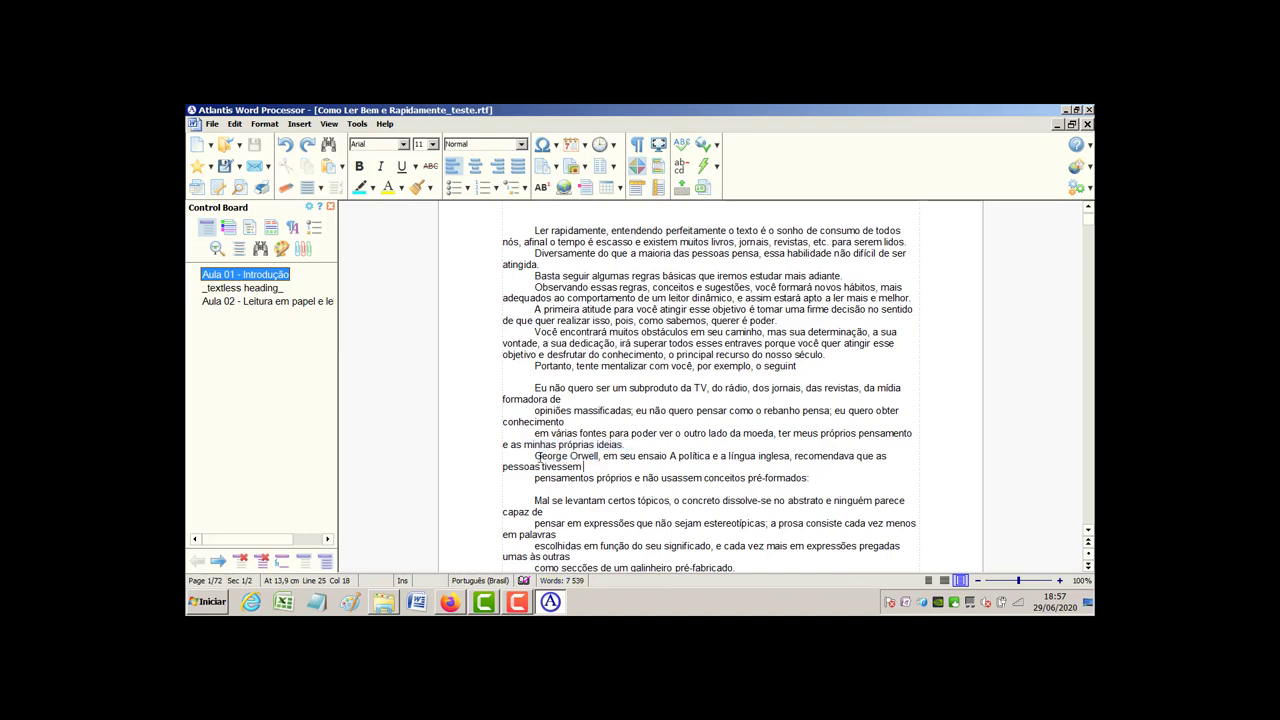
{"action": "left_click", "coordinate": [1059, 581]}
{"action": "left_click", "coordinate": [1059, 581]}
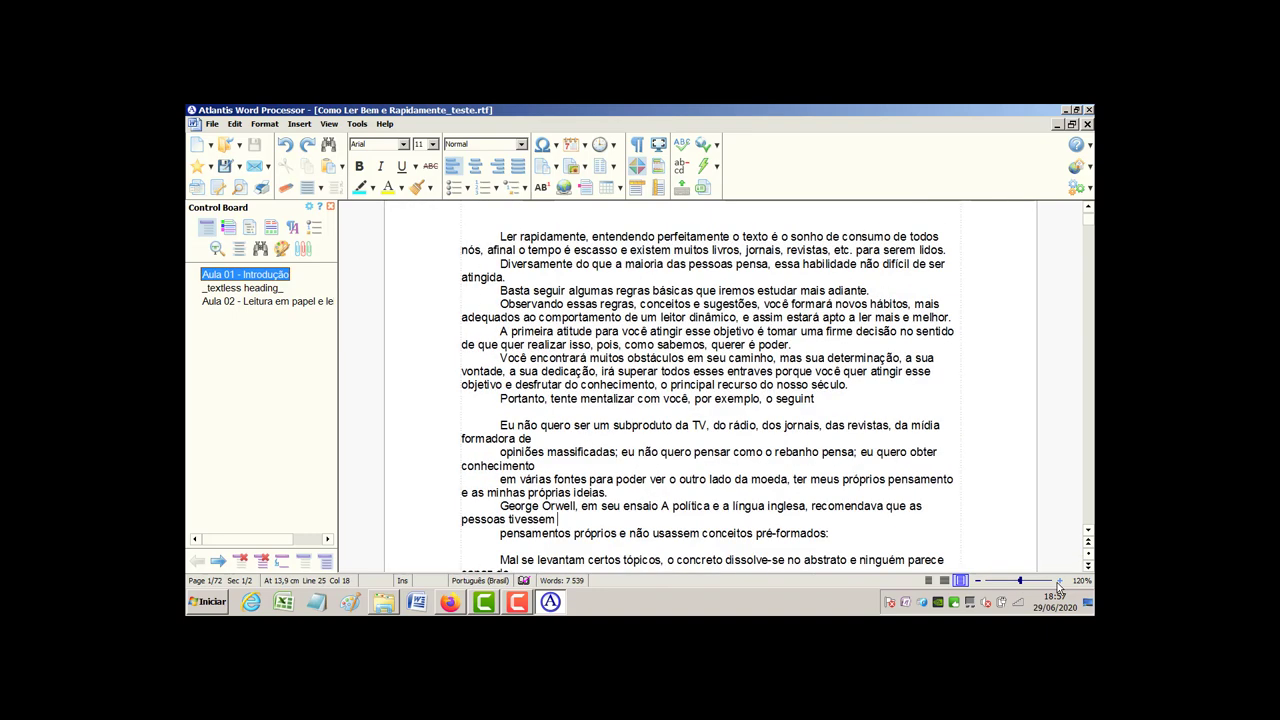
{"action": "left_click", "coordinate": [1059, 581]}
{"action": "scroll", "coordinate": [657, 470], "scroll_direction": "down", "scroll_amount": 2}
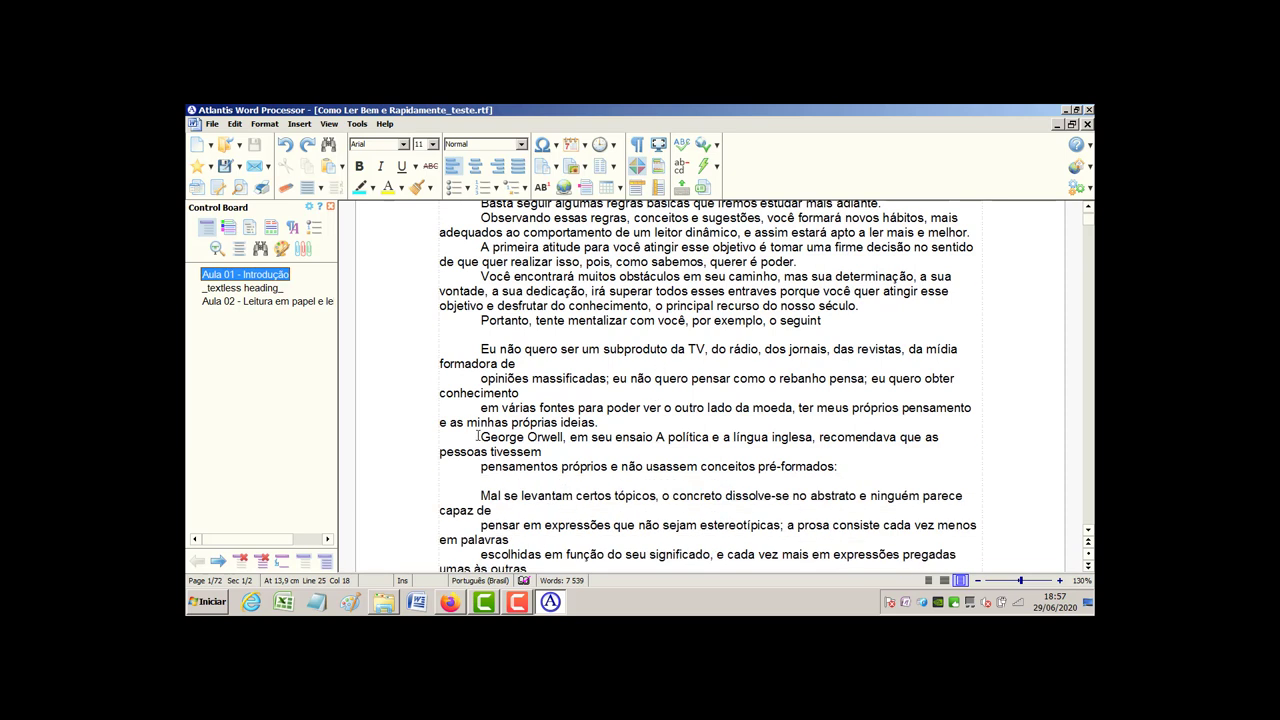
{"action": "left_click_drag", "start_coordinate": [477, 436], "coordinate": [548, 440]}
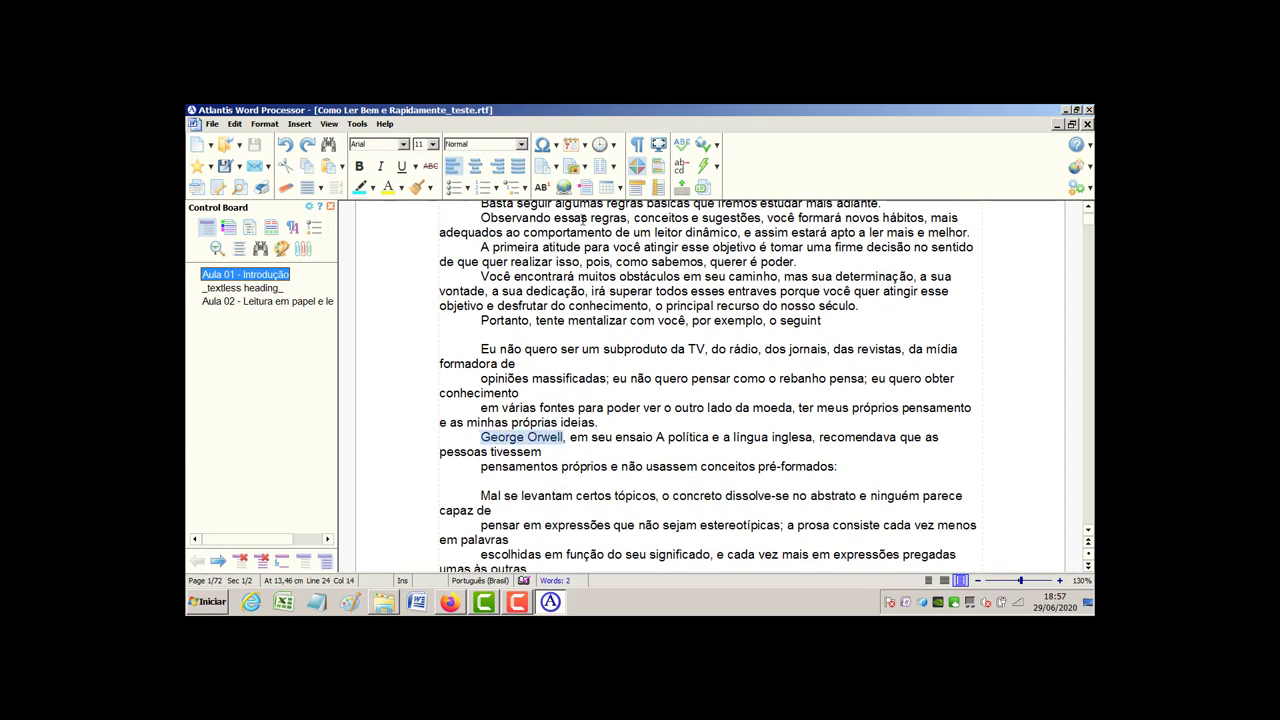
Try to insert a hyperlink on the selected text "George Orwell", and cancel without entering an address
{"action": "mouse_move", "coordinate": [566, 190]}
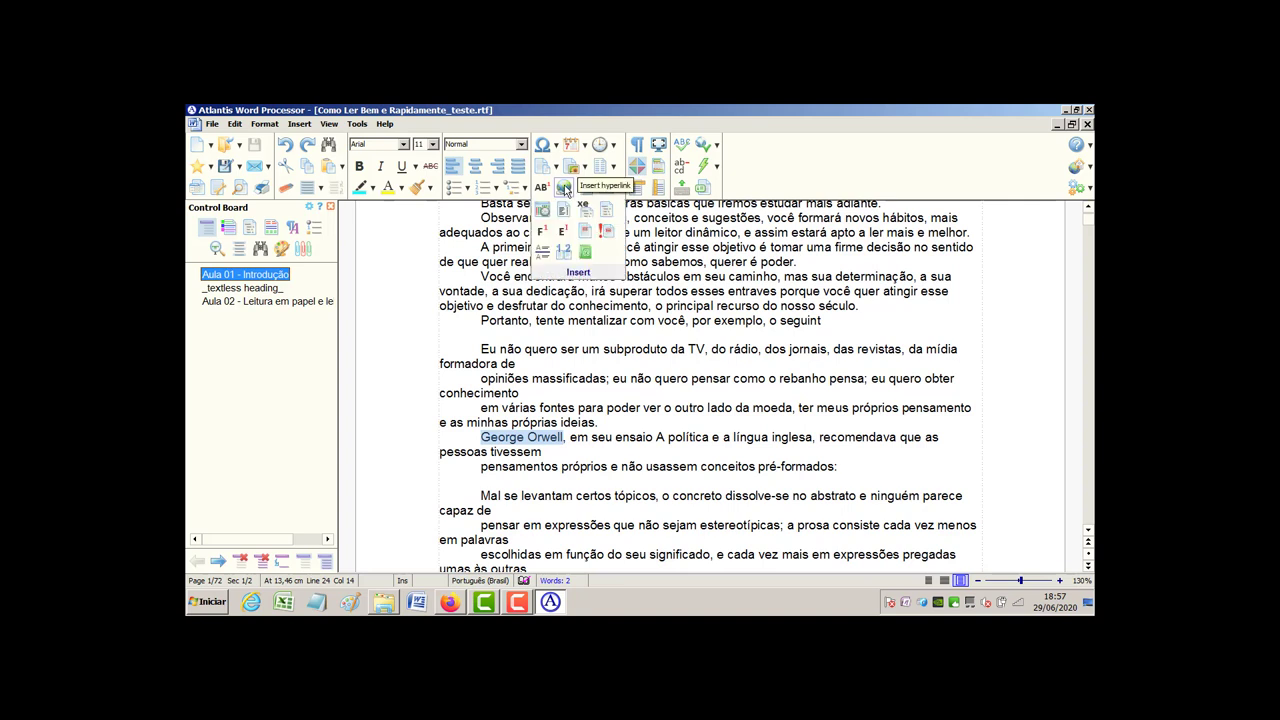
{"action": "left_click", "coordinate": [565, 189]}
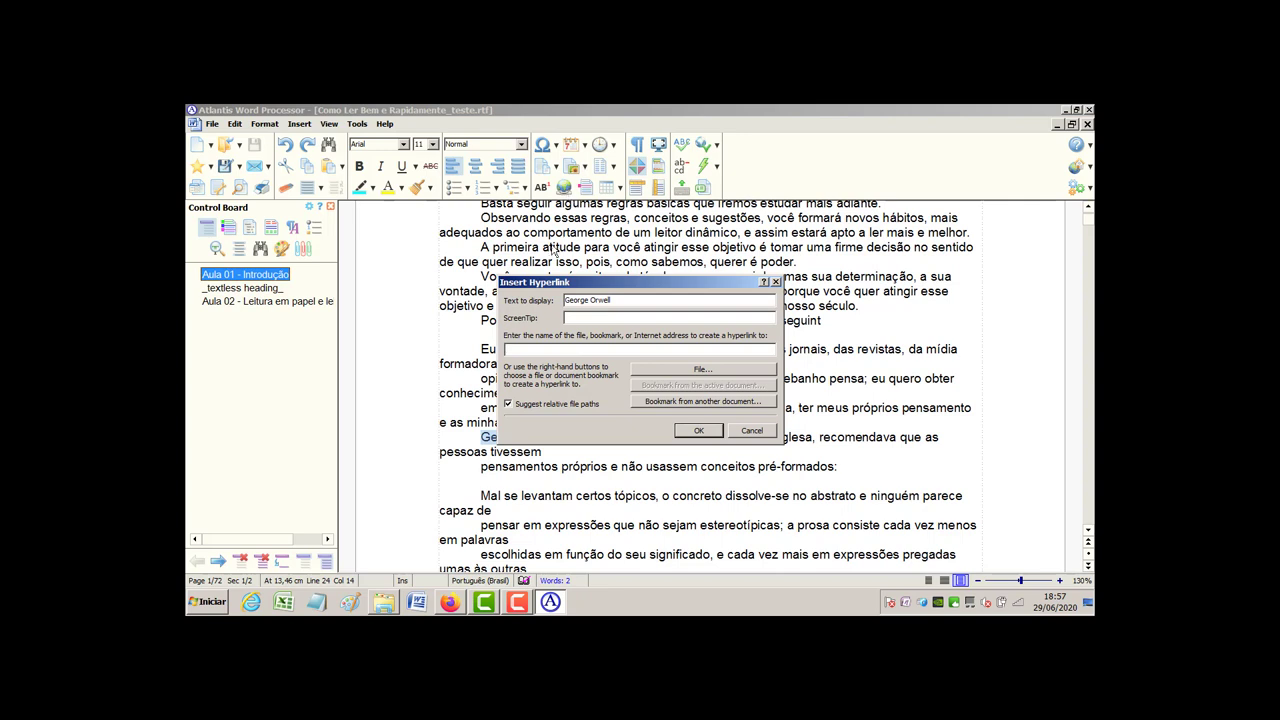
{"action": "right_click", "coordinate": [520, 349]}
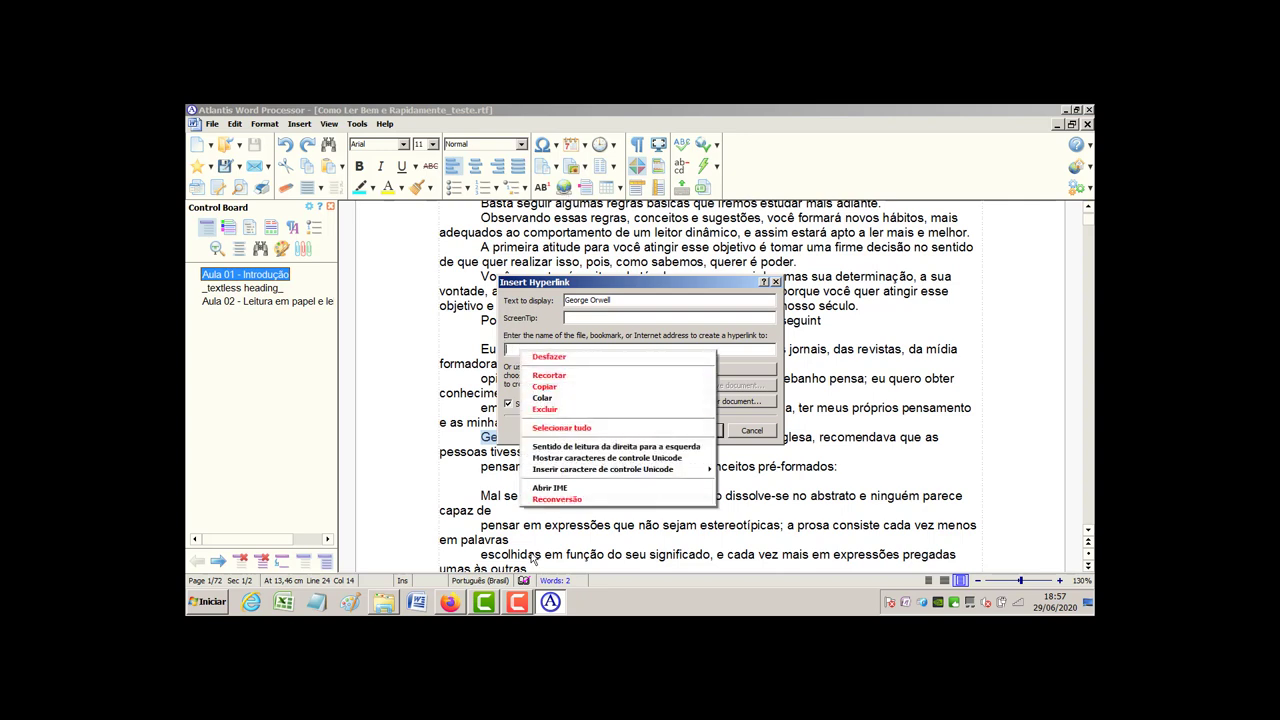
{"action": "left_click", "coordinate": [457, 453]}
{"action": "left_click", "coordinate": [751, 430]}
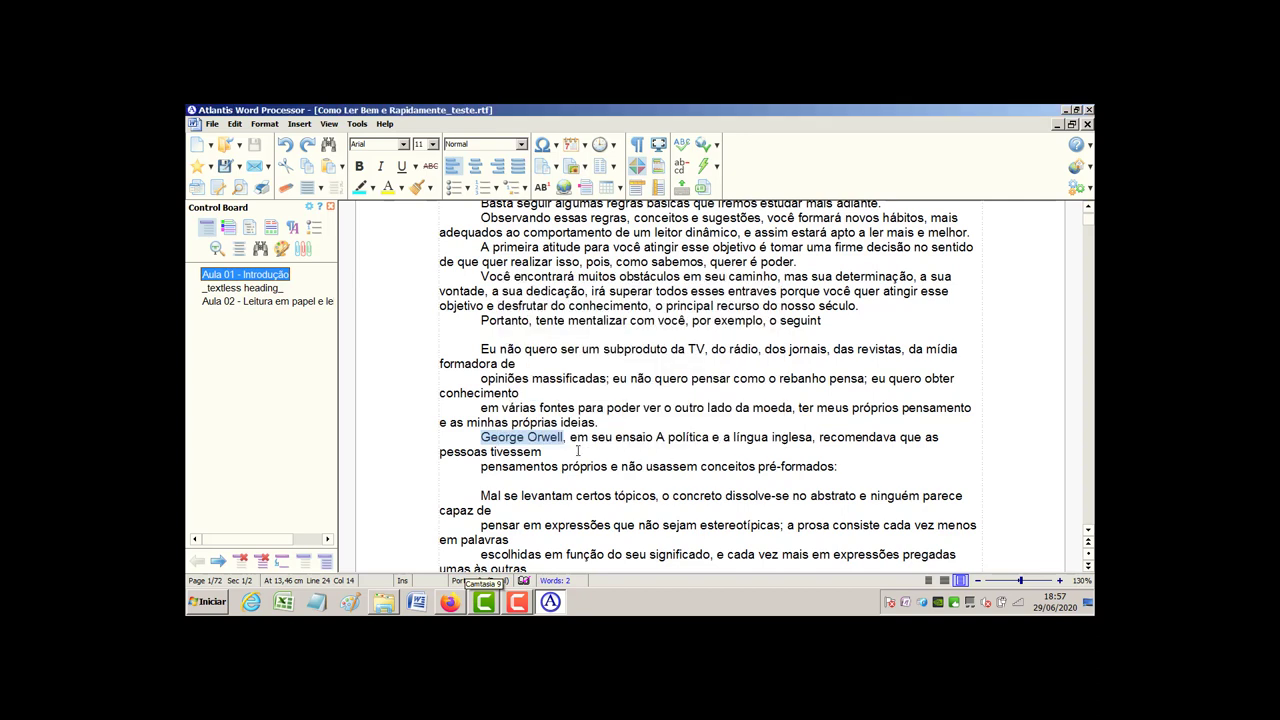
Copy the selected name "George Orwell" and search the web for it in Firefox
{"action": "right_click", "coordinate": [533, 442]}
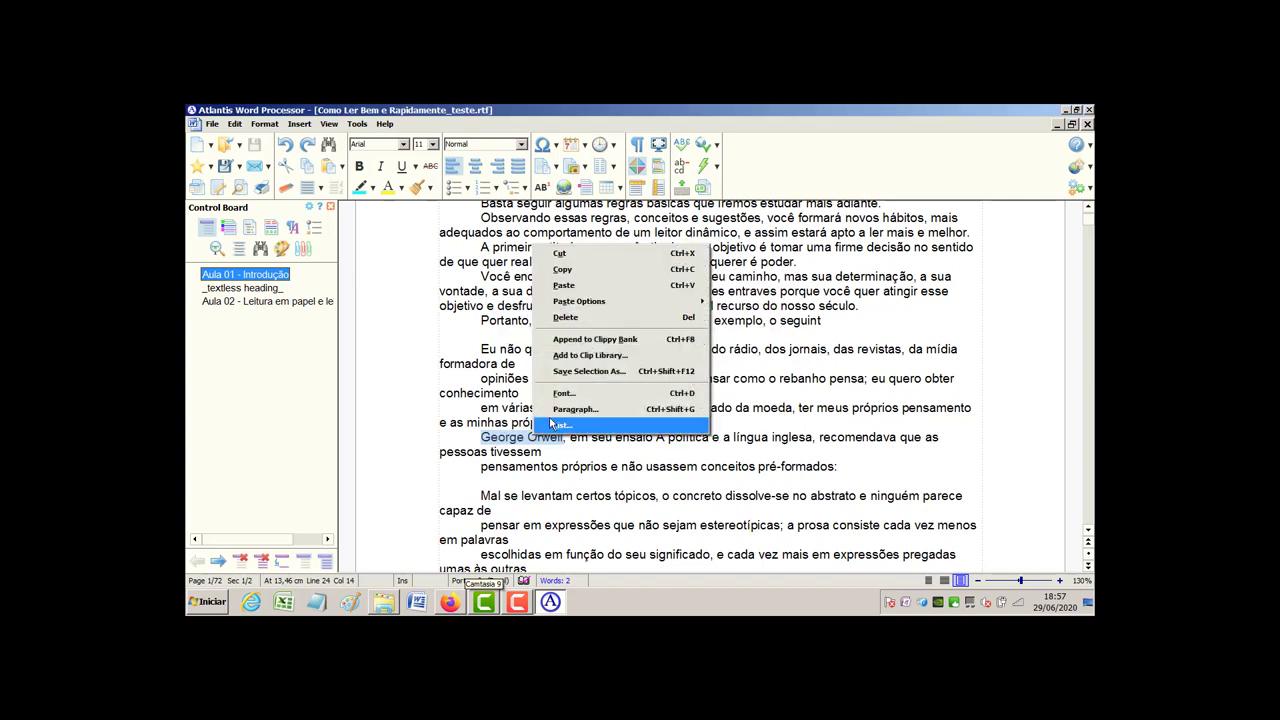
{"action": "left_click", "coordinate": [561, 270]}
{"action": "left_click", "coordinate": [450, 601]}
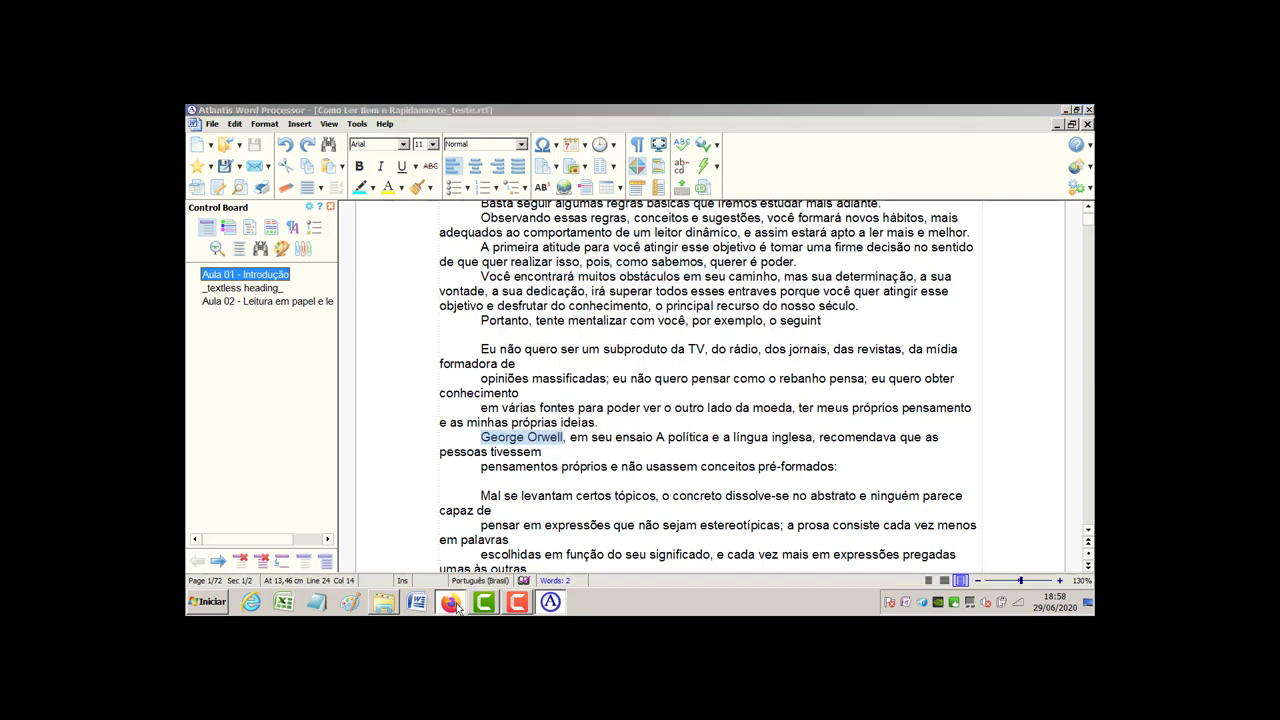
{"action": "right_click", "coordinate": [383, 166]}
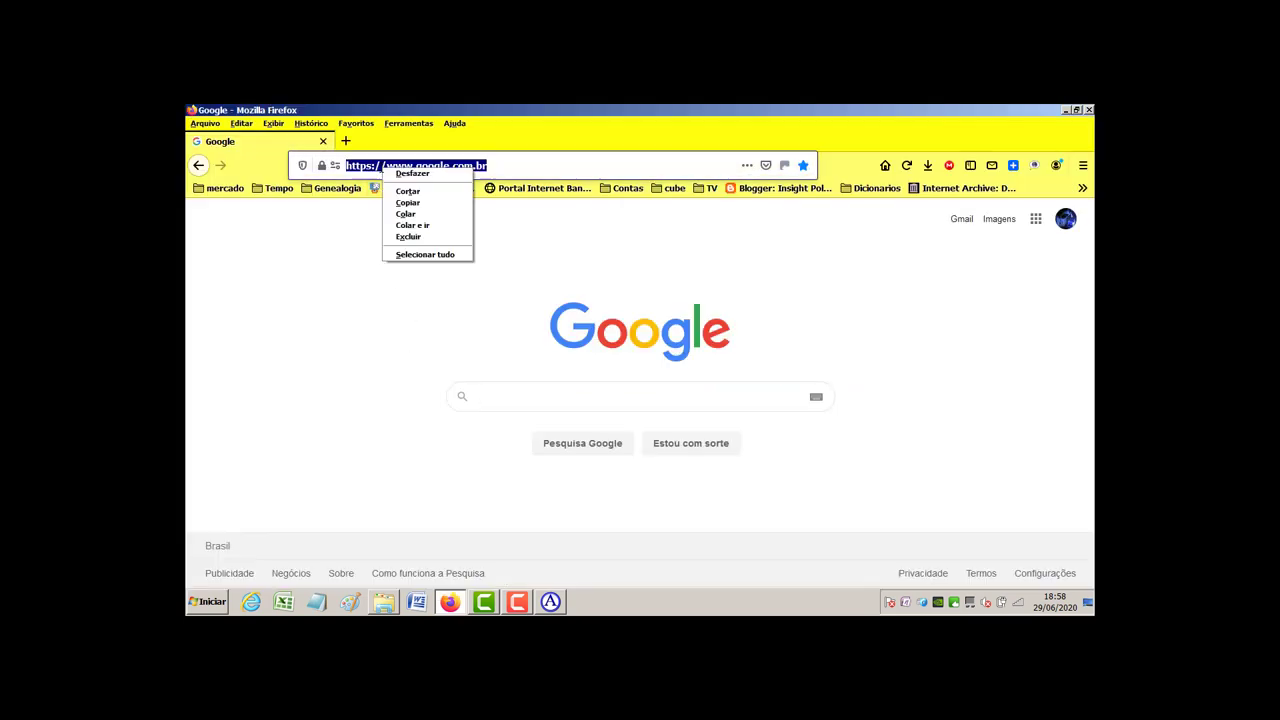
{"action": "left_click", "coordinate": [415, 226]}
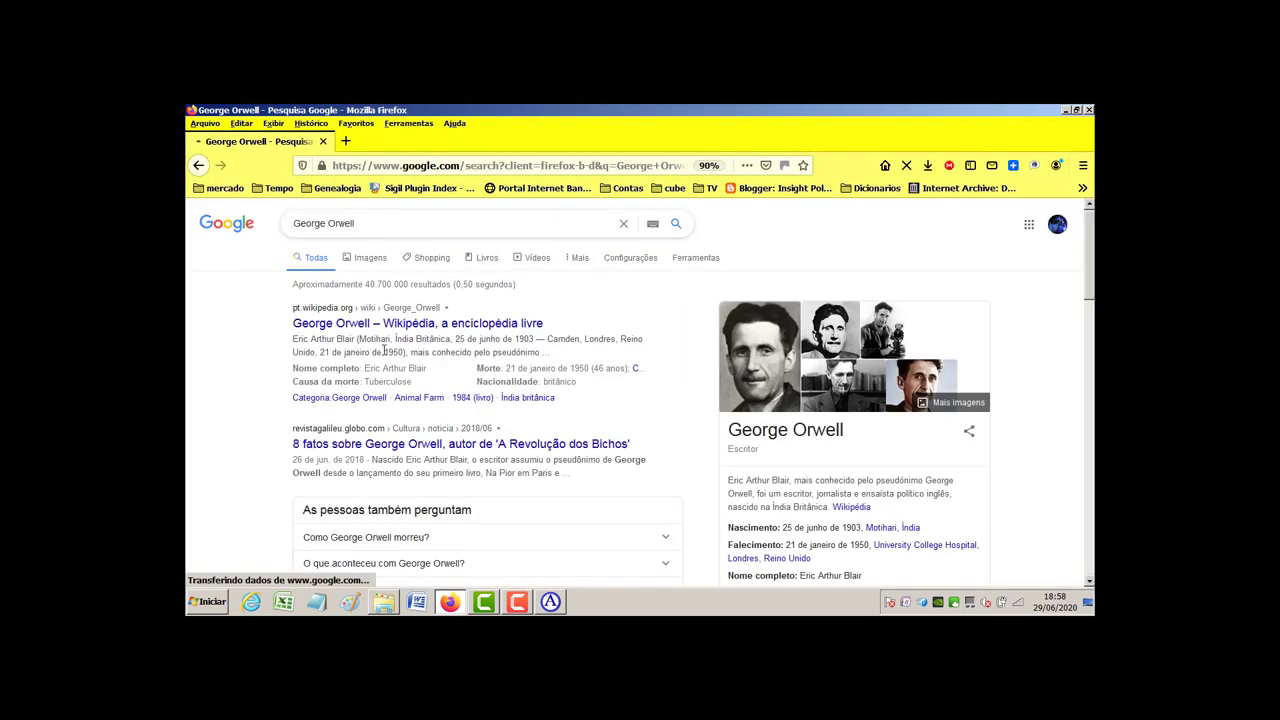
Copy the address of the Wikipédia link in the George Orwell description beside the search results
{"action": "scroll", "coordinate": [853, 398], "scroll_direction": "down", "scroll_amount": 3}
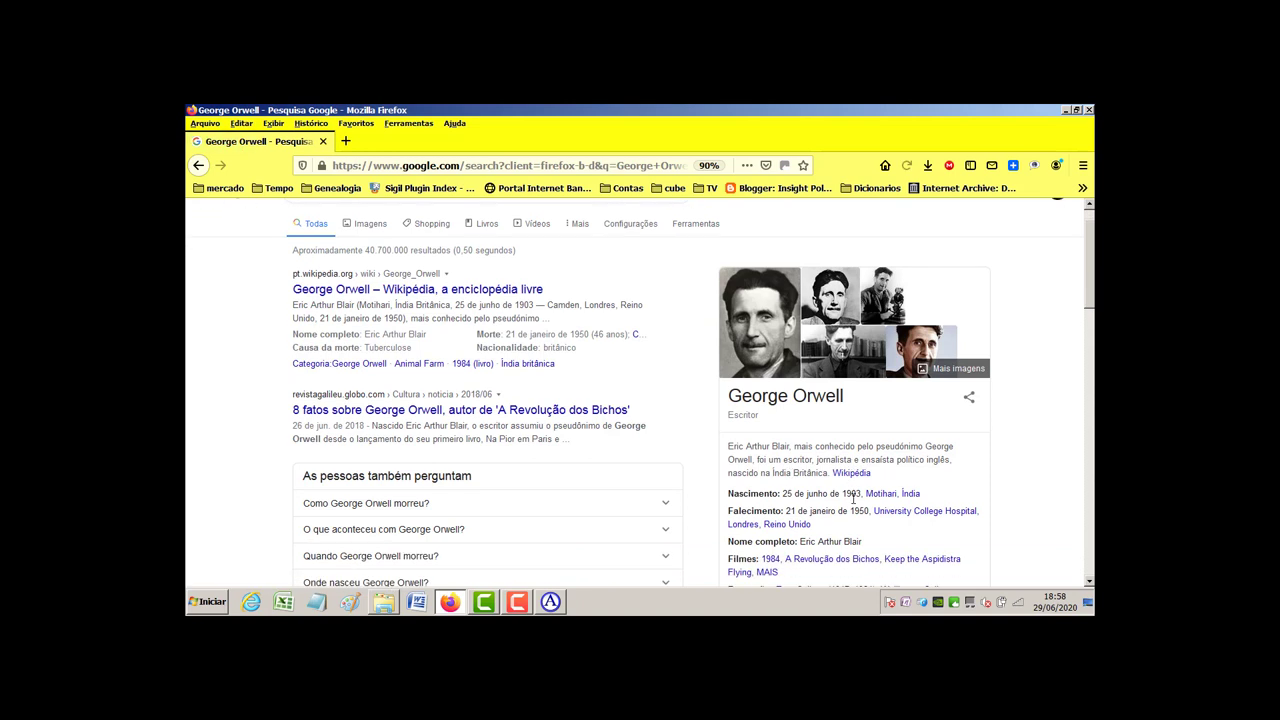
{"action": "right_click", "coordinate": [852, 380]}
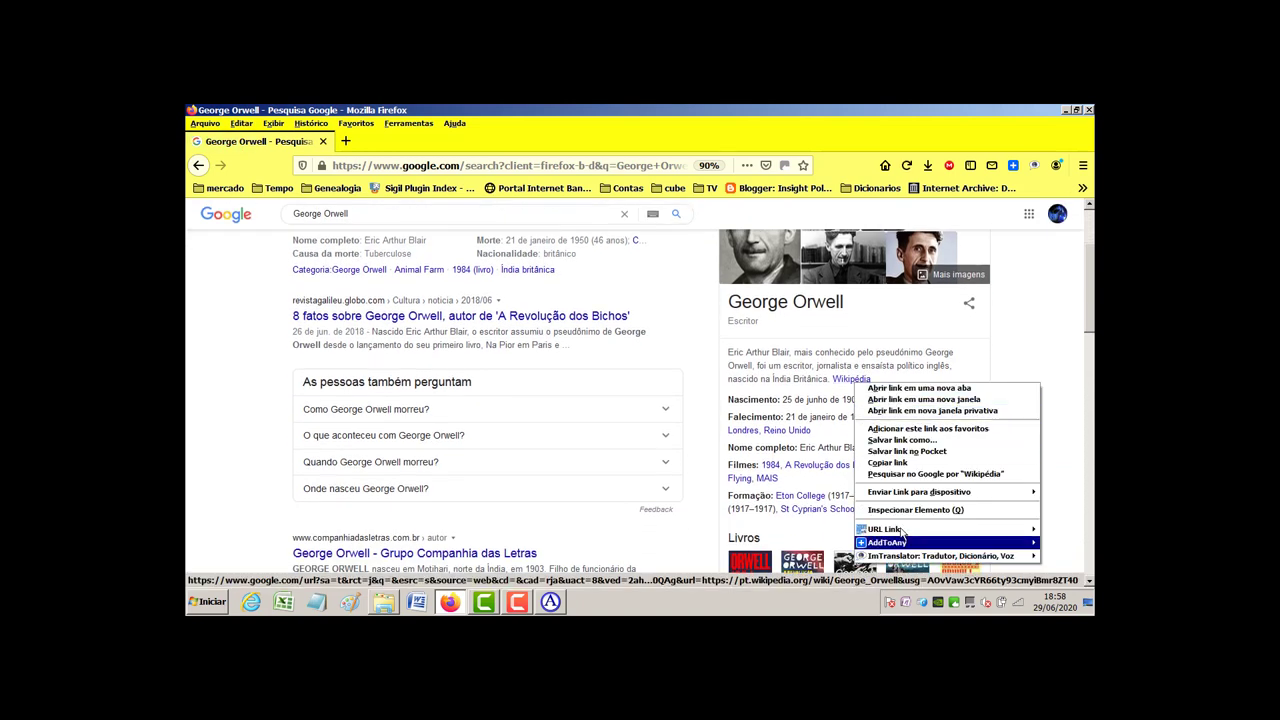
{"action": "left_click", "coordinate": [887, 462]}
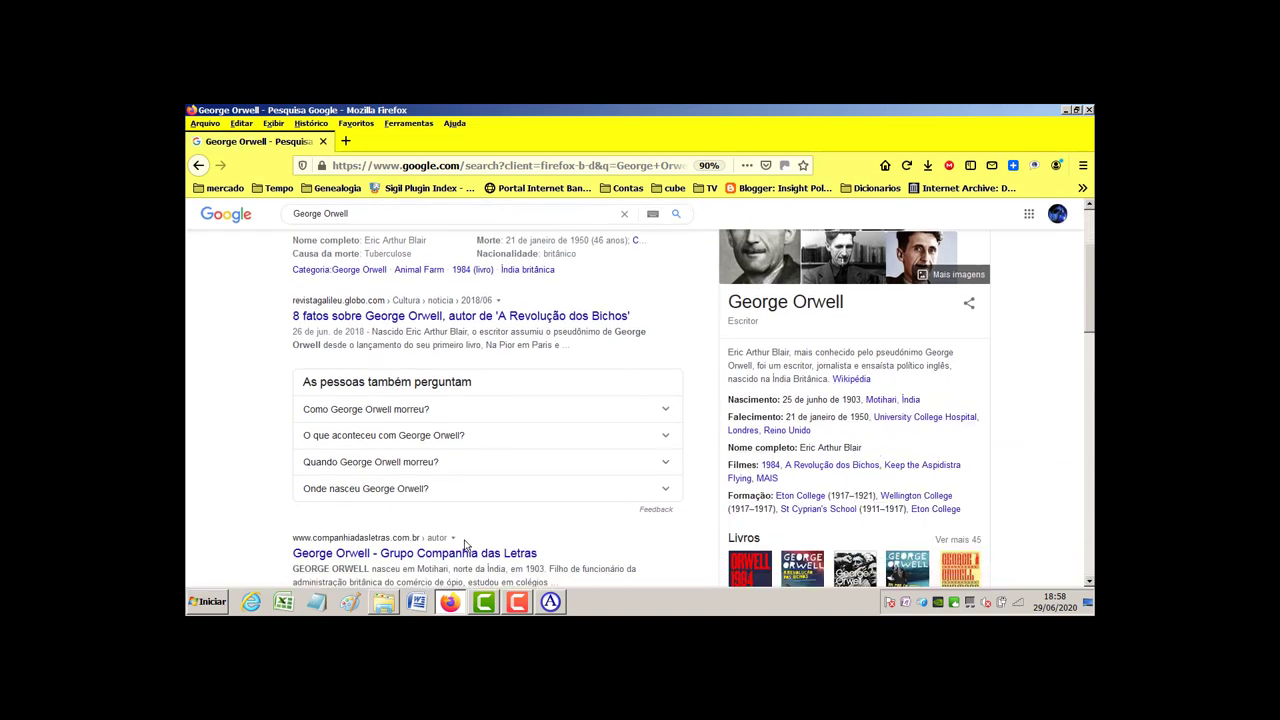
Switch back to Atlantis and insert a hyperlink on the selected text "George Orwell" with the copied Wikipedia address
{"action": "left_click", "coordinate": [549, 602]}
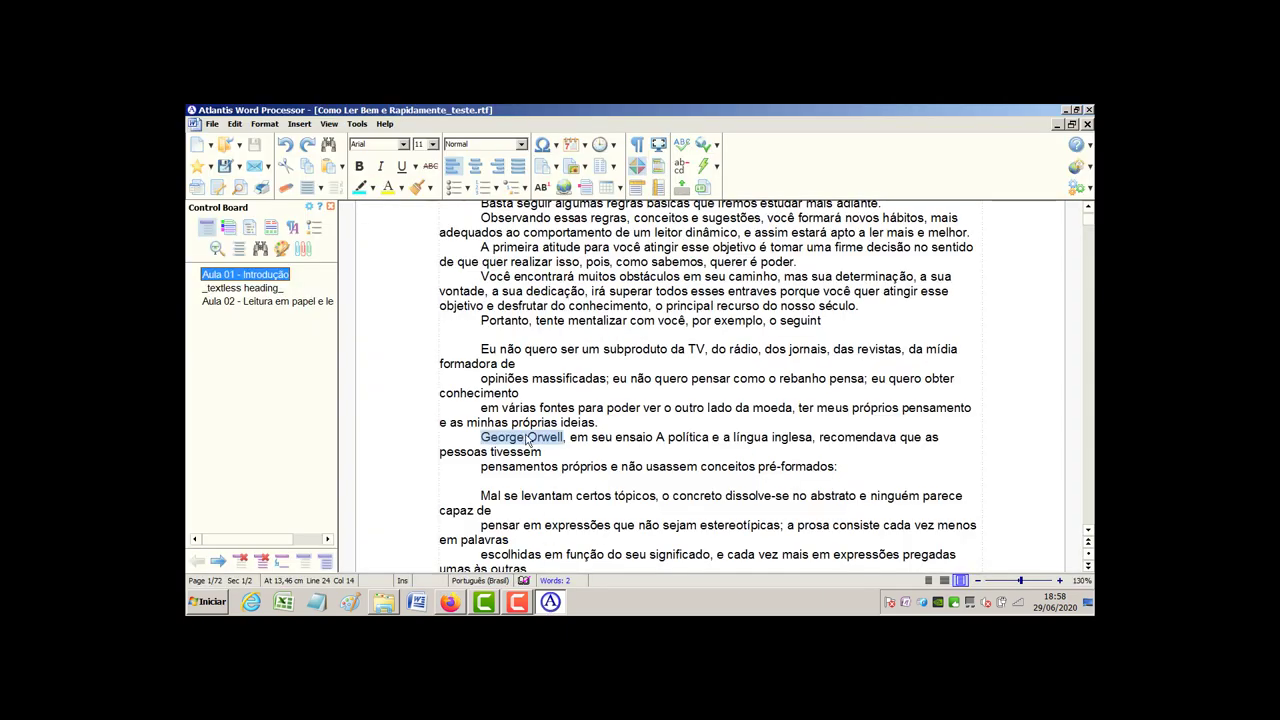
{"action": "left_click", "coordinate": [564, 187]}
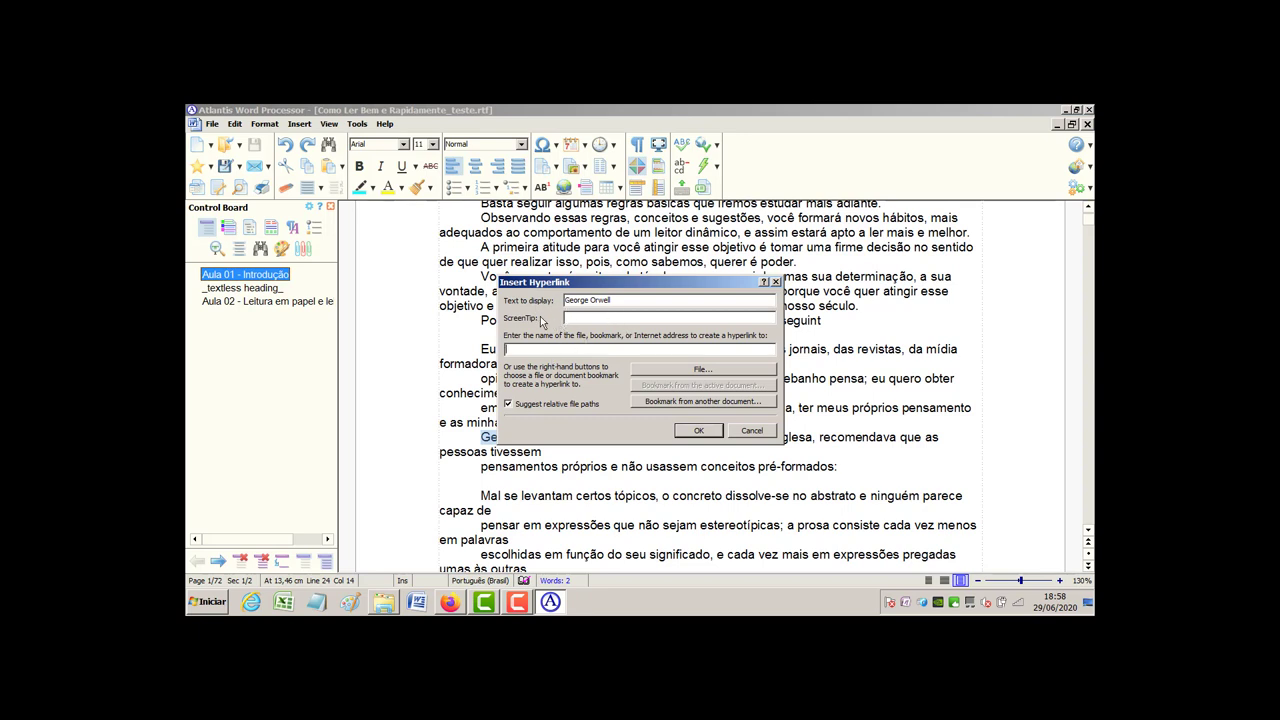
{"action": "right_click", "coordinate": [510, 350]}
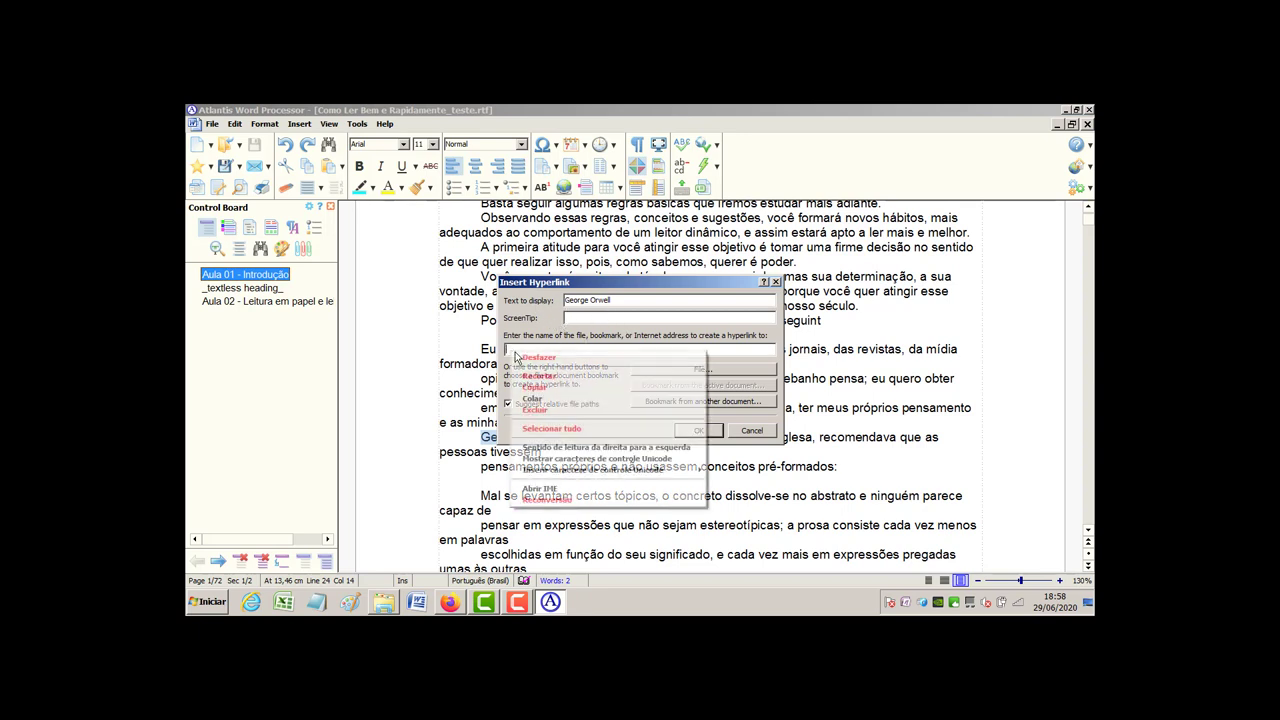
{"action": "left_click", "coordinate": [540, 400]}
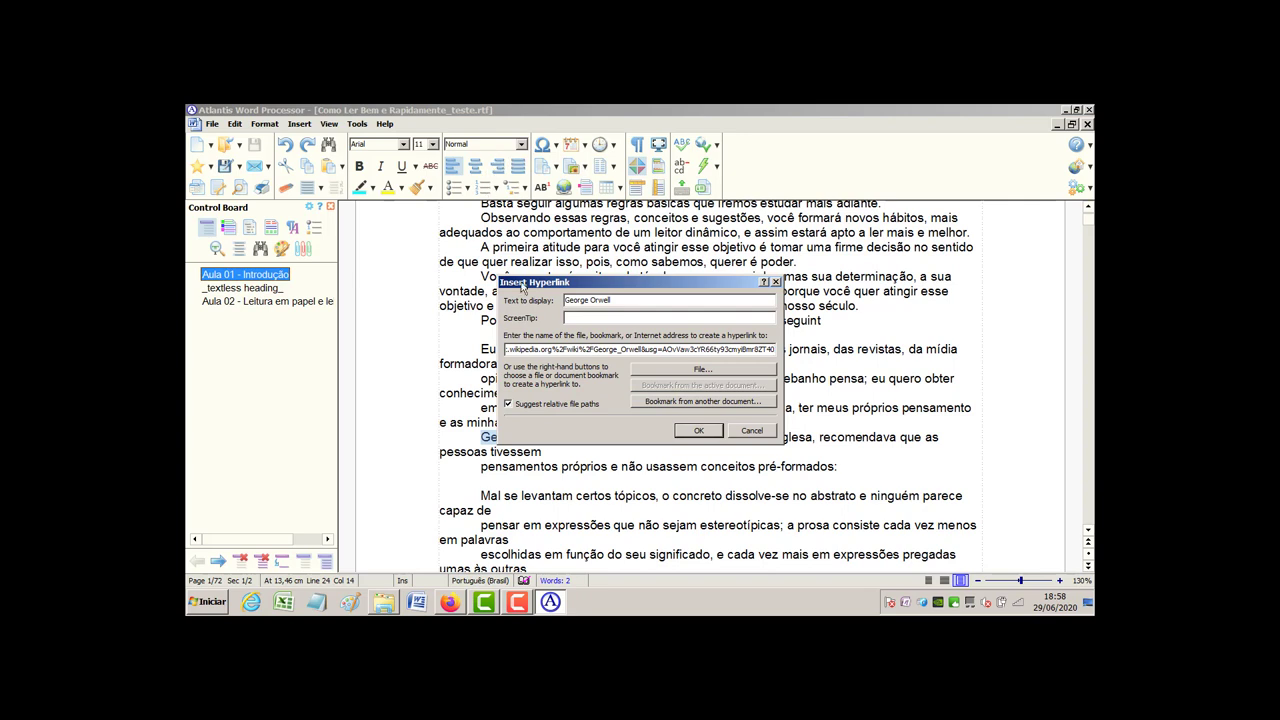
{"action": "left_click", "coordinate": [702, 432]}
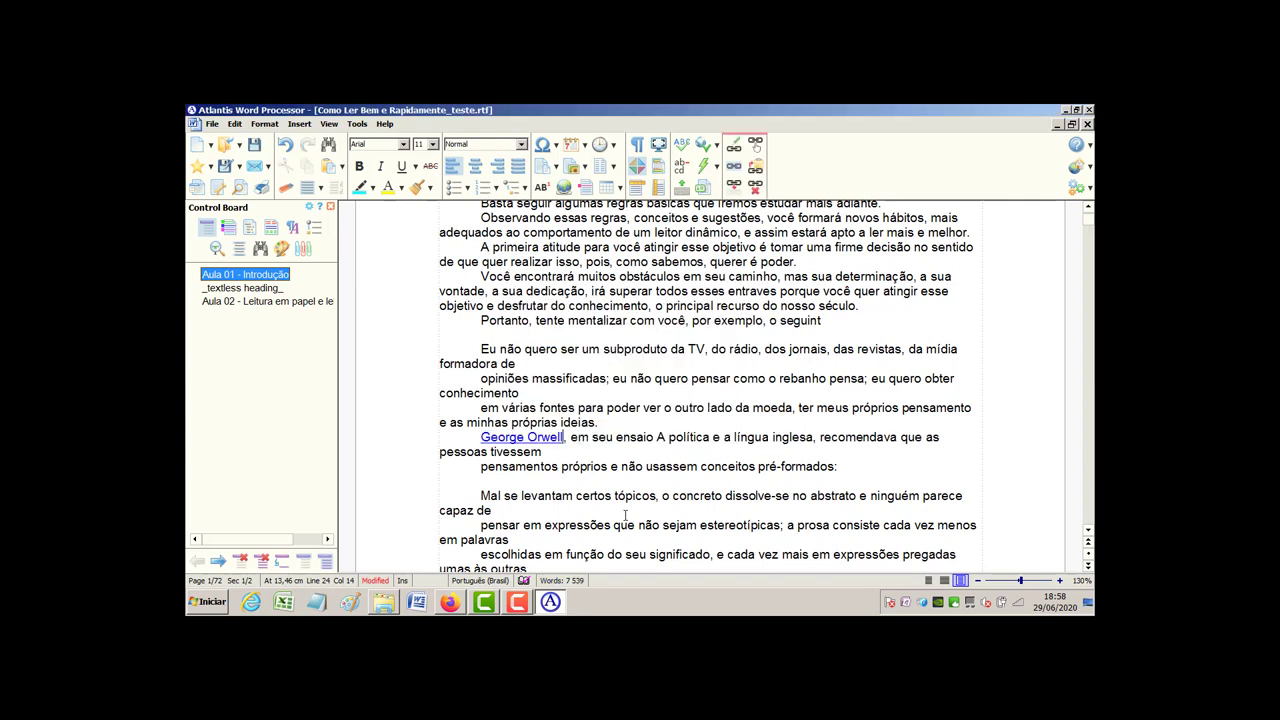
Test the "George Orwell" hyperlink by opening it in the browser, look through the Wikipedia article and close the page
{"action": "right_click", "coordinate": [529, 441]}
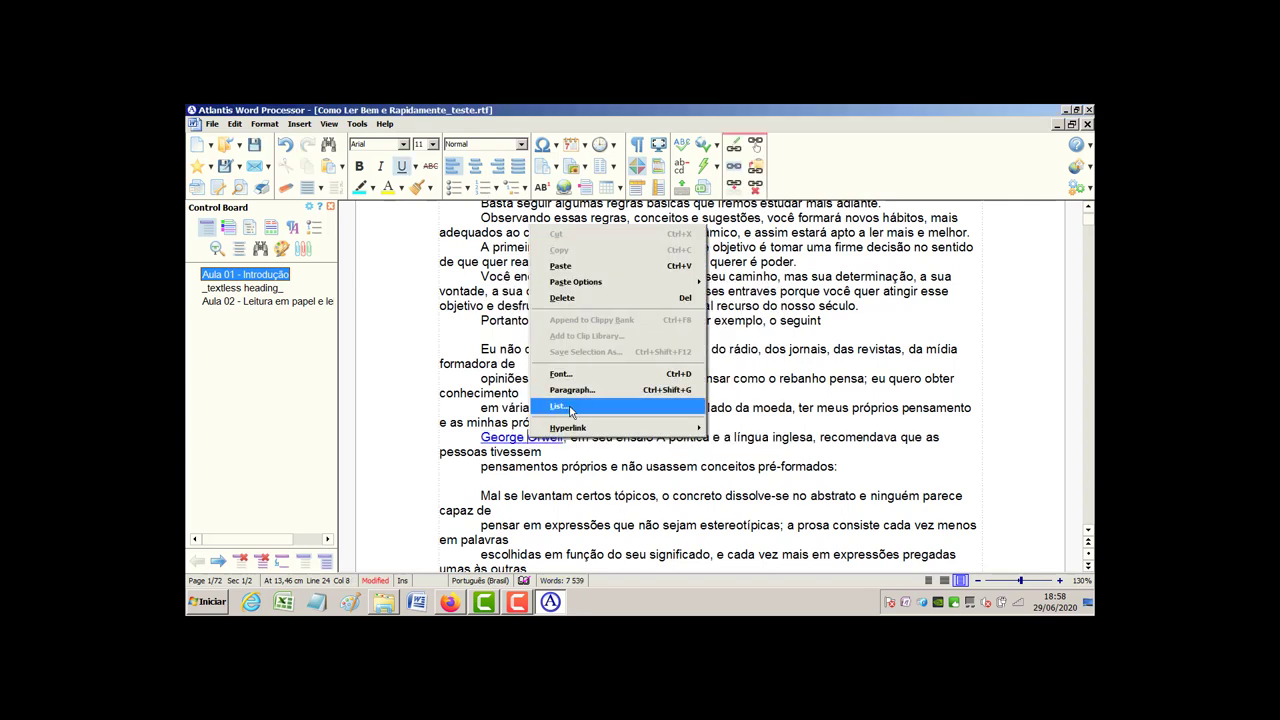
{"action": "mouse_move", "coordinate": [596, 433]}
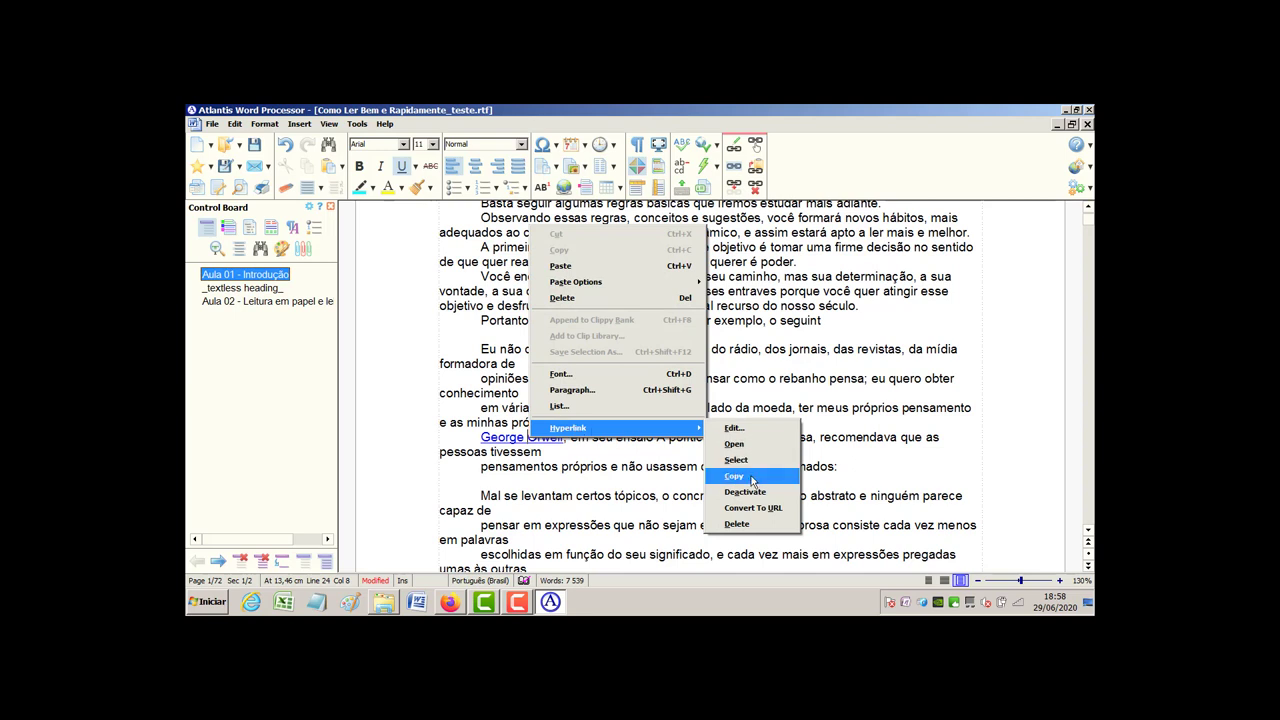
{"action": "left_click", "coordinate": [738, 444]}
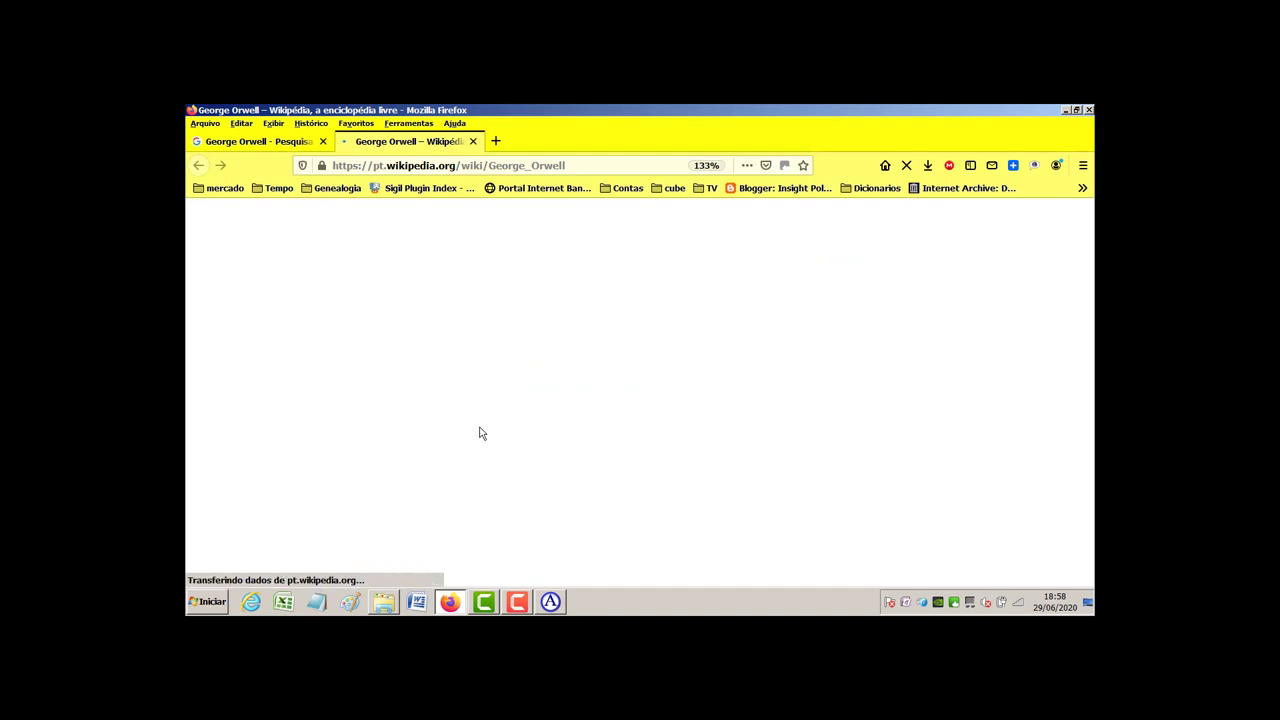
{"action": "scroll", "coordinate": [449, 407], "scroll_direction": "down", "scroll_amount": 5}
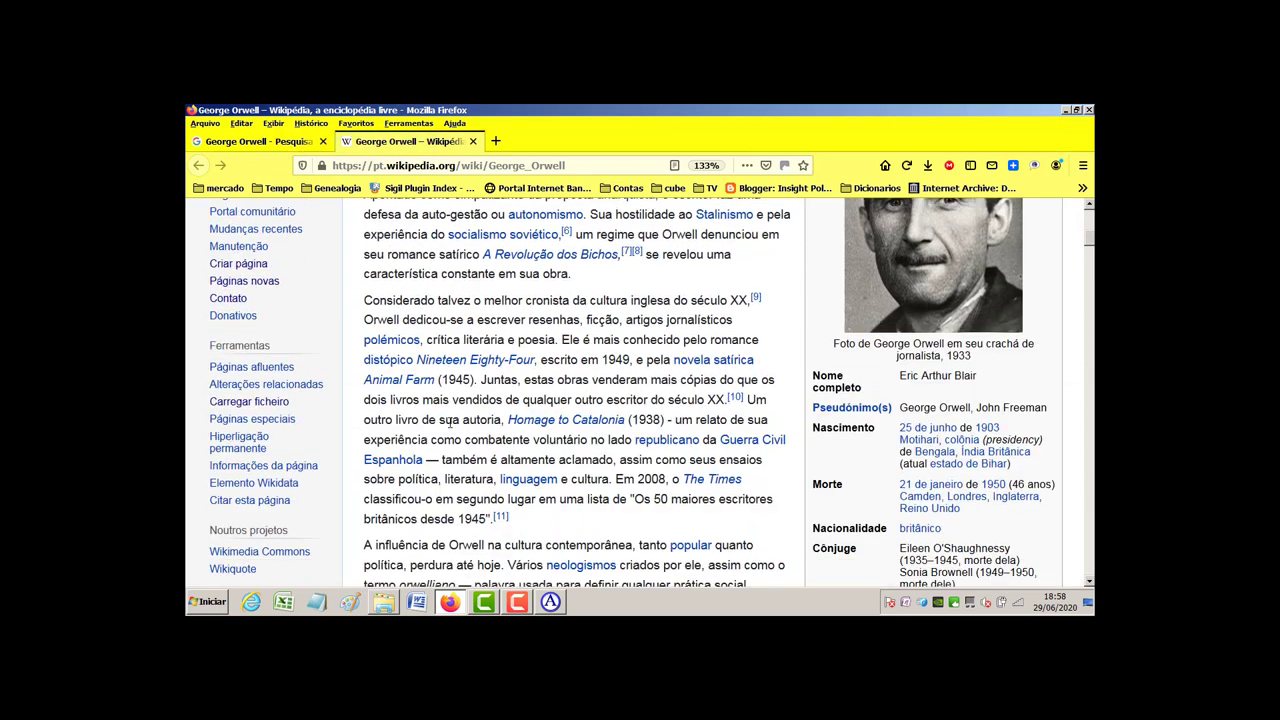
{"action": "scroll", "coordinate": [449, 410], "scroll_direction": "up", "scroll_amount": 5}
{"action": "left_click", "coordinate": [473, 141]}
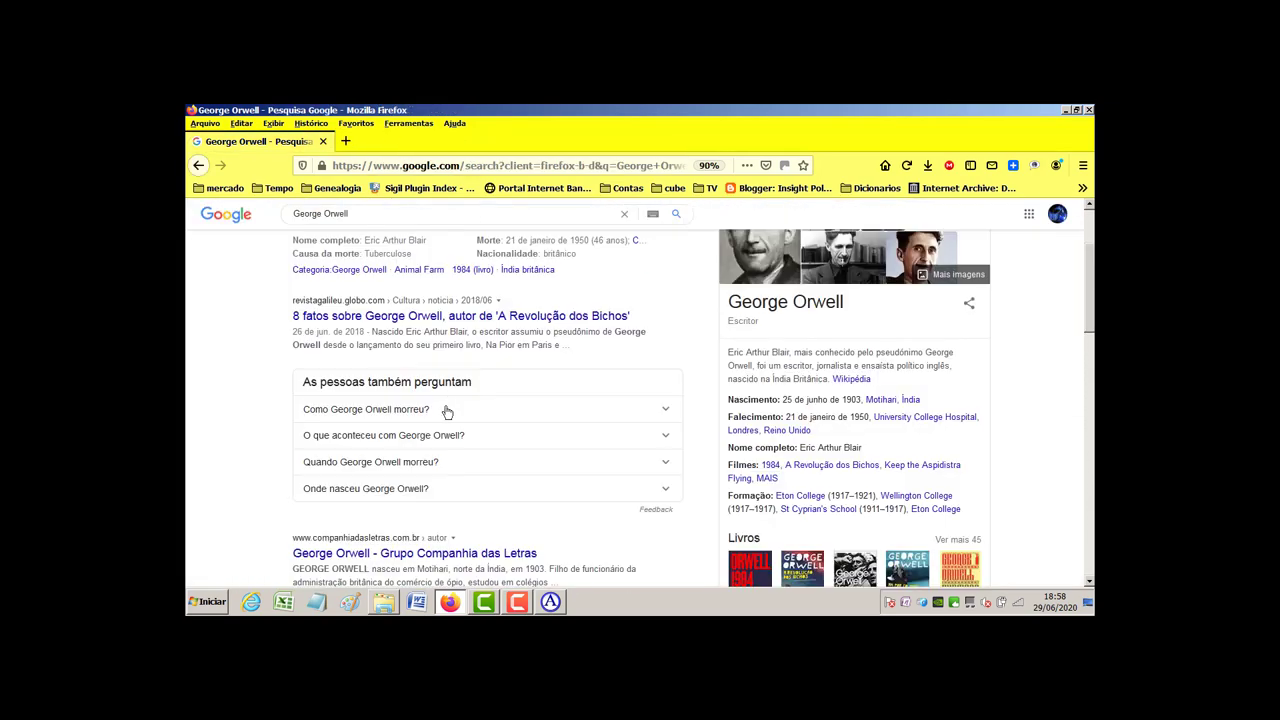
Switch back to Atlantis and save the document
{"action": "left_click", "coordinate": [550, 603]}
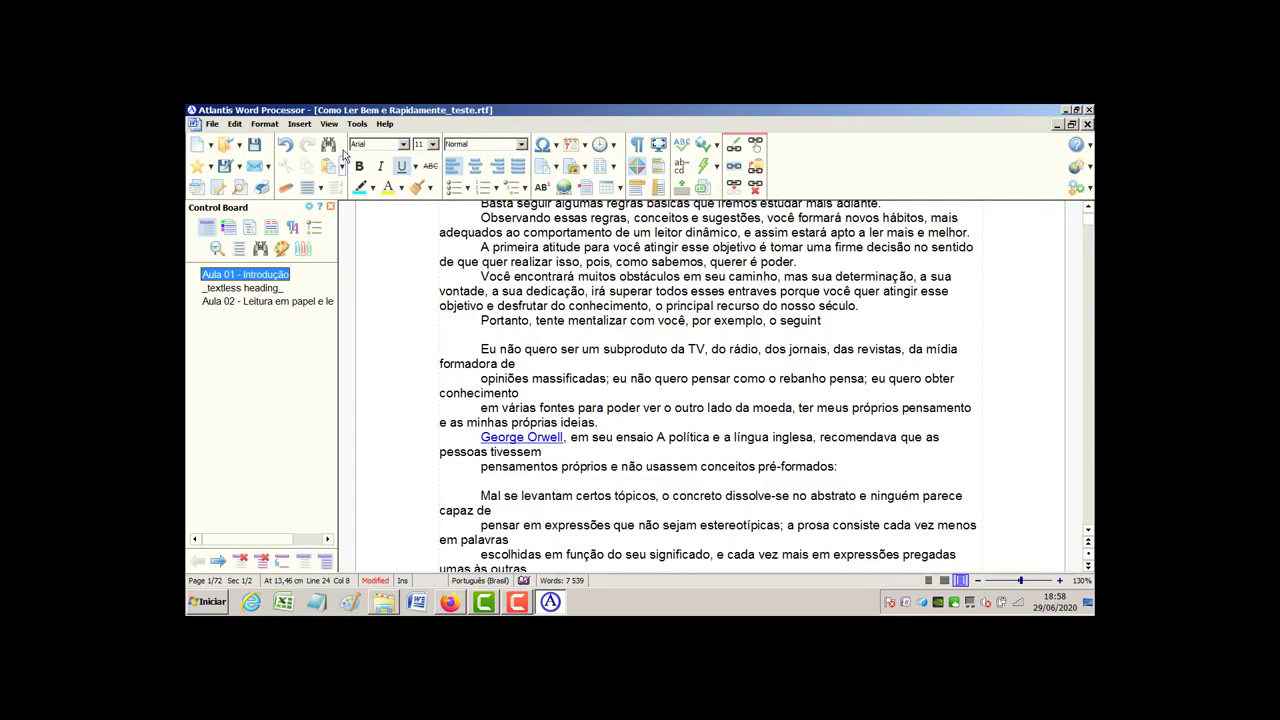
{"action": "left_click", "coordinate": [256, 146]}
Justify the Aula 01 paragraphs from "Ler rapidamente" through "como secções de um galinheiro pré-fabricado."
{"action": "scroll", "coordinate": [652, 432], "scroll_direction": "up", "scroll_amount": 2}
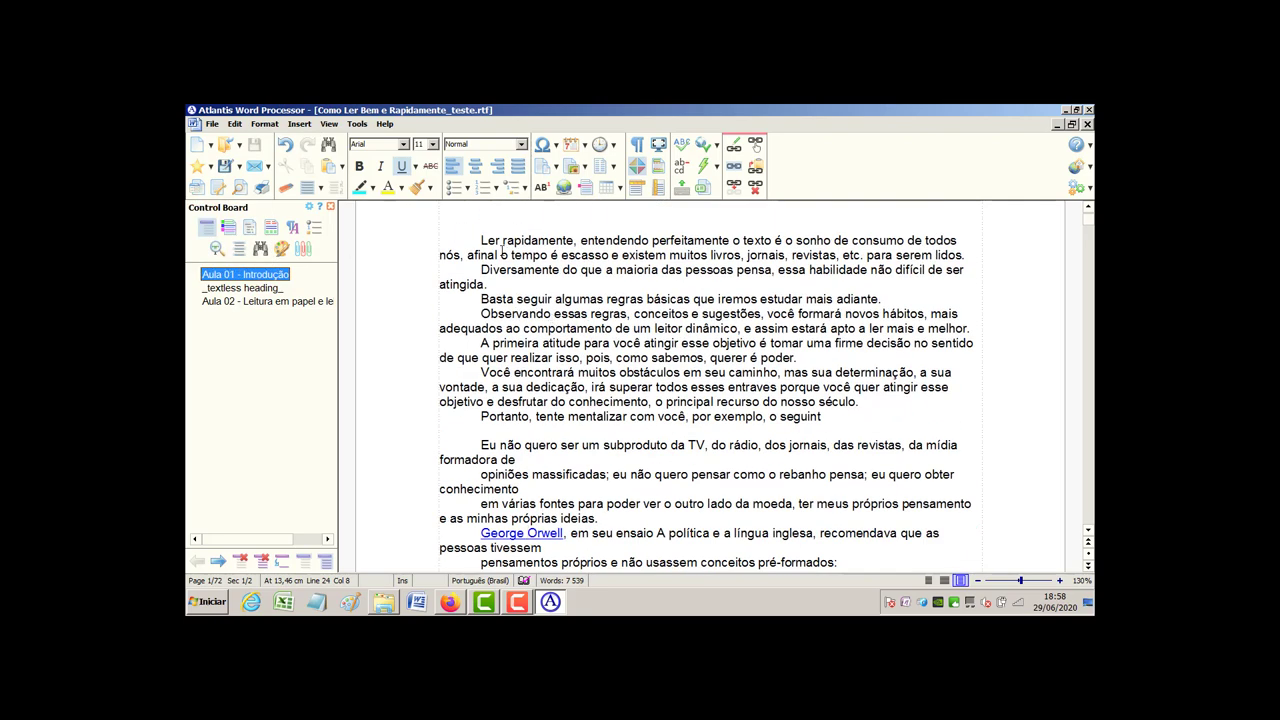
{"action": "left_click_drag", "start_coordinate": [479, 240], "coordinate": [835, 535]}
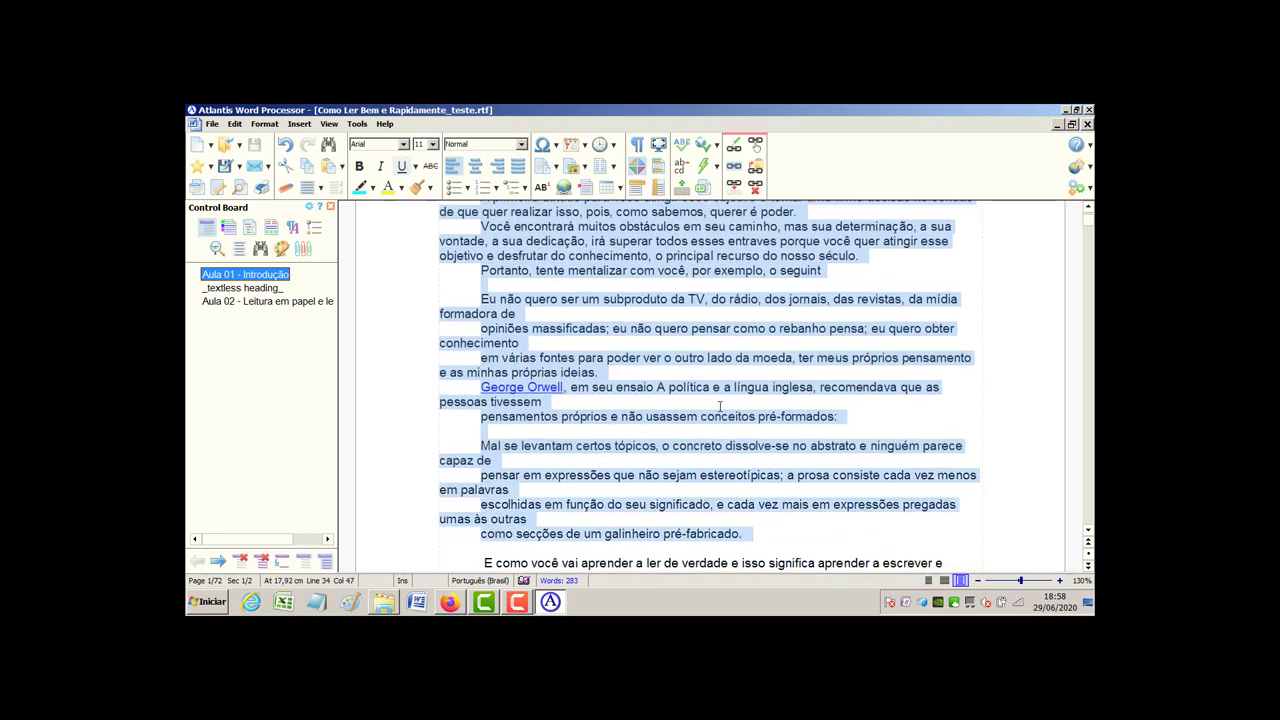
{"action": "left_click", "coordinate": [518, 166]}
{"action": "left_click", "coordinate": [748, 389]}
Justify the text from "E como você vai aprender a ler" through Orwell's rule "Se for possível cortar uma palavra, corte-a sempre."
{"action": "scroll", "coordinate": [740, 388], "scroll_direction": "down", "scroll_amount": 5}
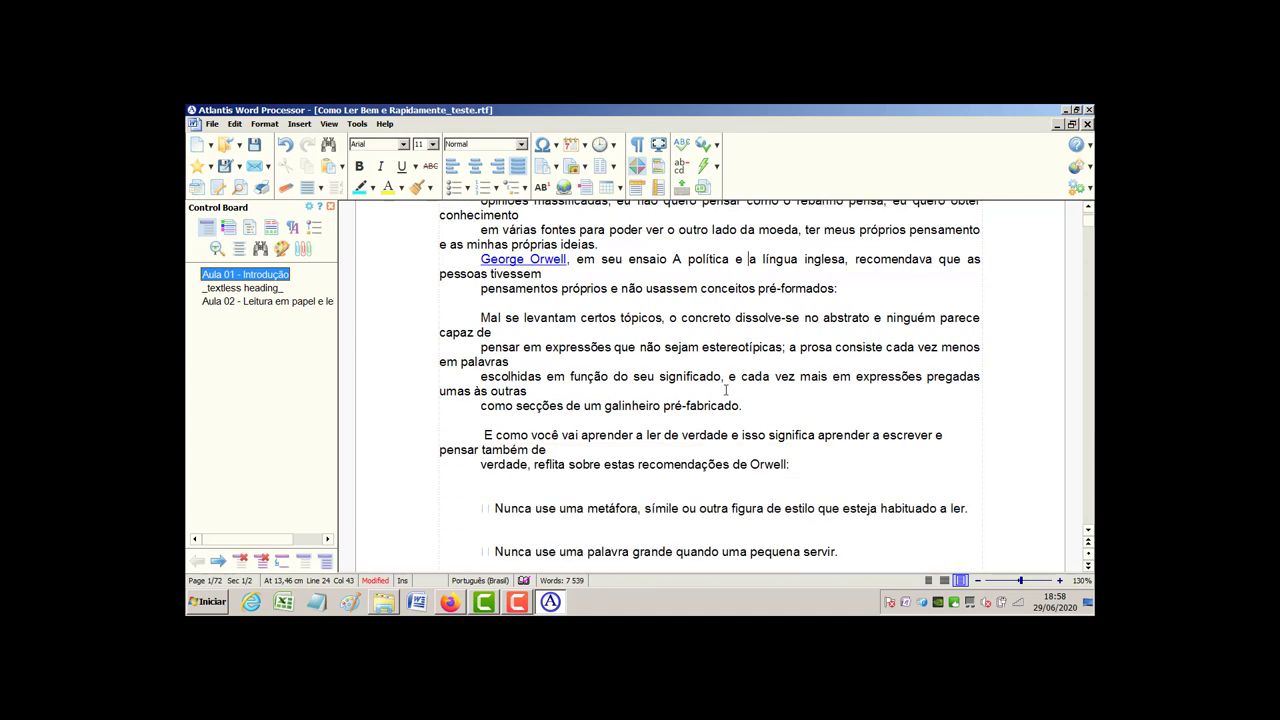
{"action": "left_click_drag", "start_coordinate": [786, 500], "coordinate": [462, 265]}
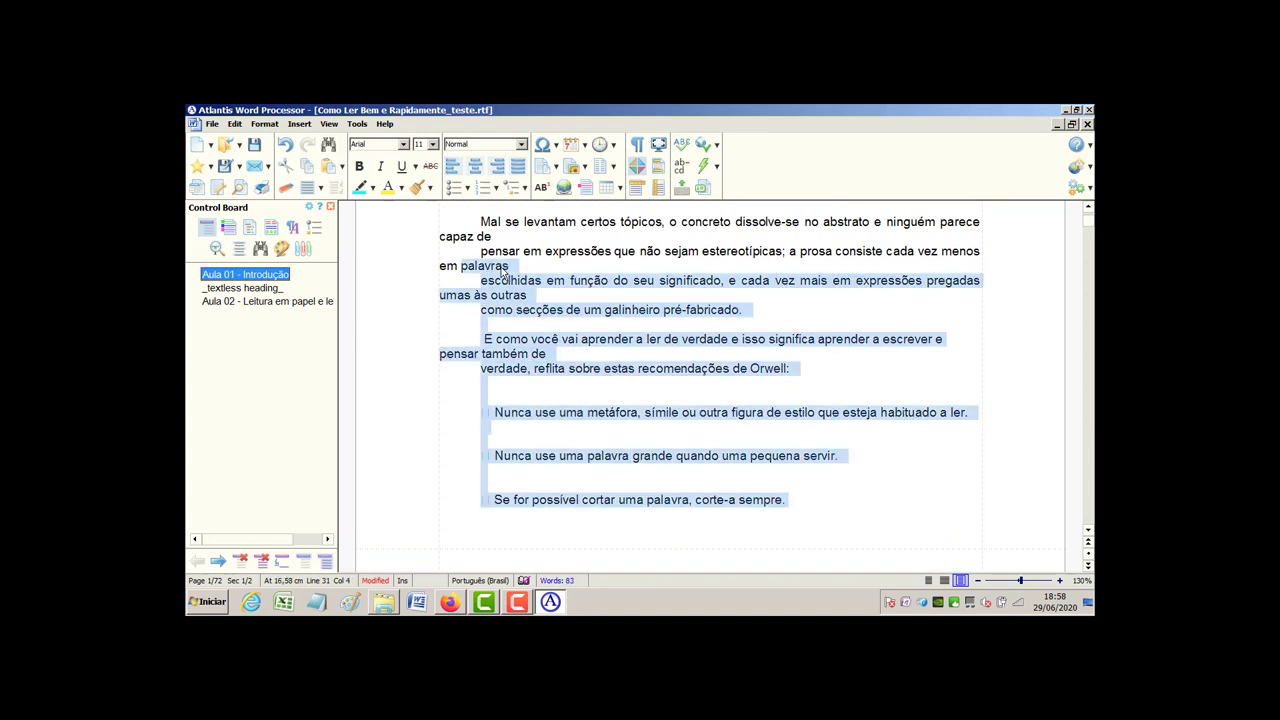
{"action": "left_click", "coordinate": [518, 166]}
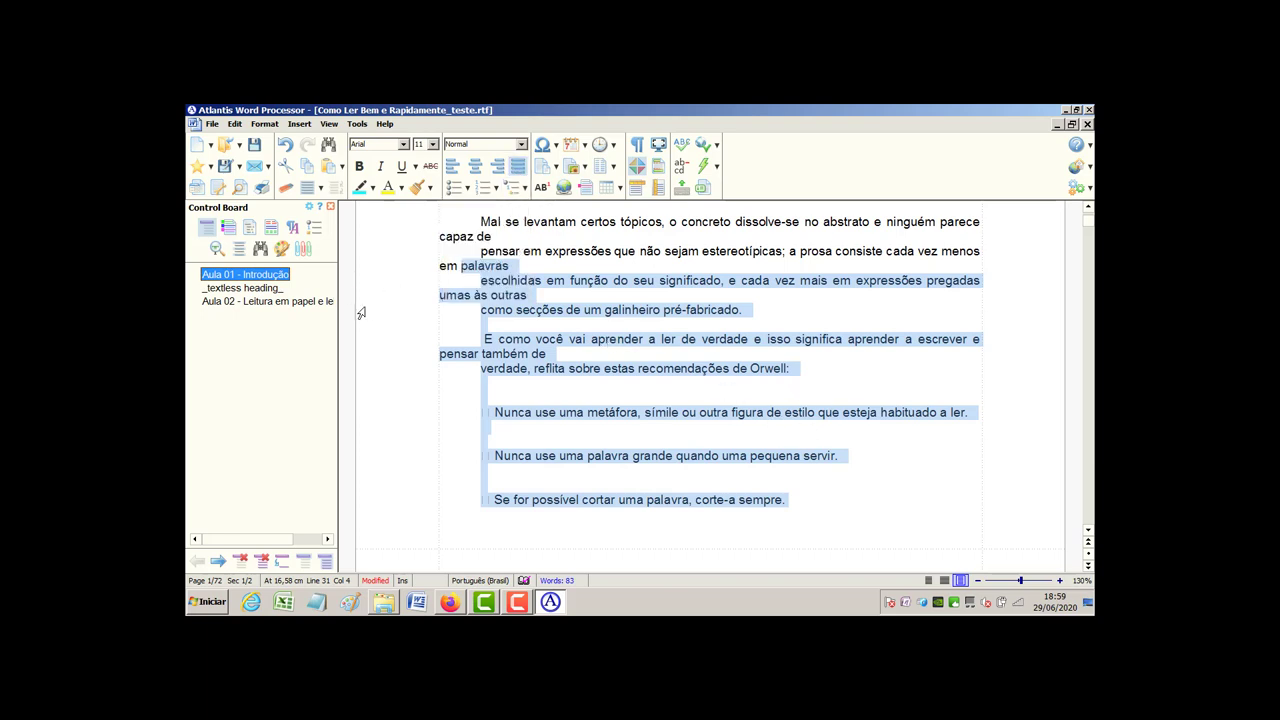
{"action": "left_click", "coordinate": [759, 312]}
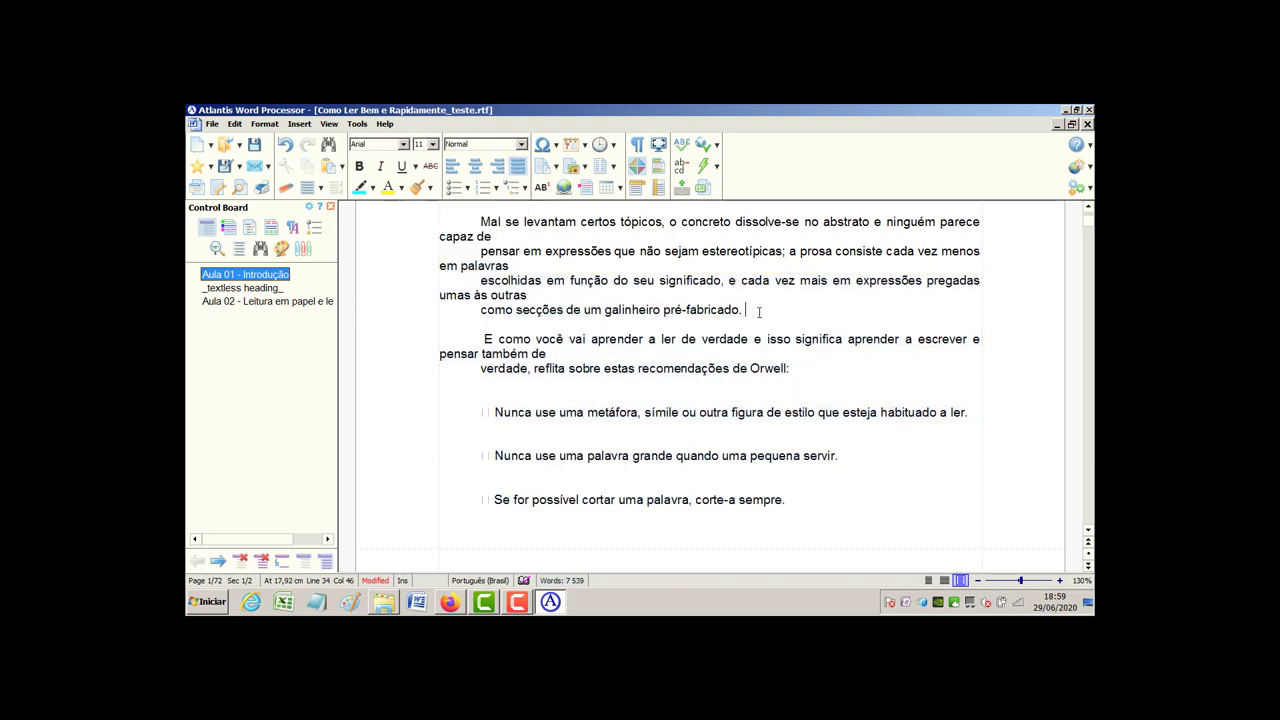
Move the line "1. Leitura em papel" up beneath the "Aula 02 – Leitura em papel e leitura digital" heading, above the introductory paragraph
{"action": "scroll", "coordinate": [759, 312], "scroll_direction": "down", "scroll_amount": 10}
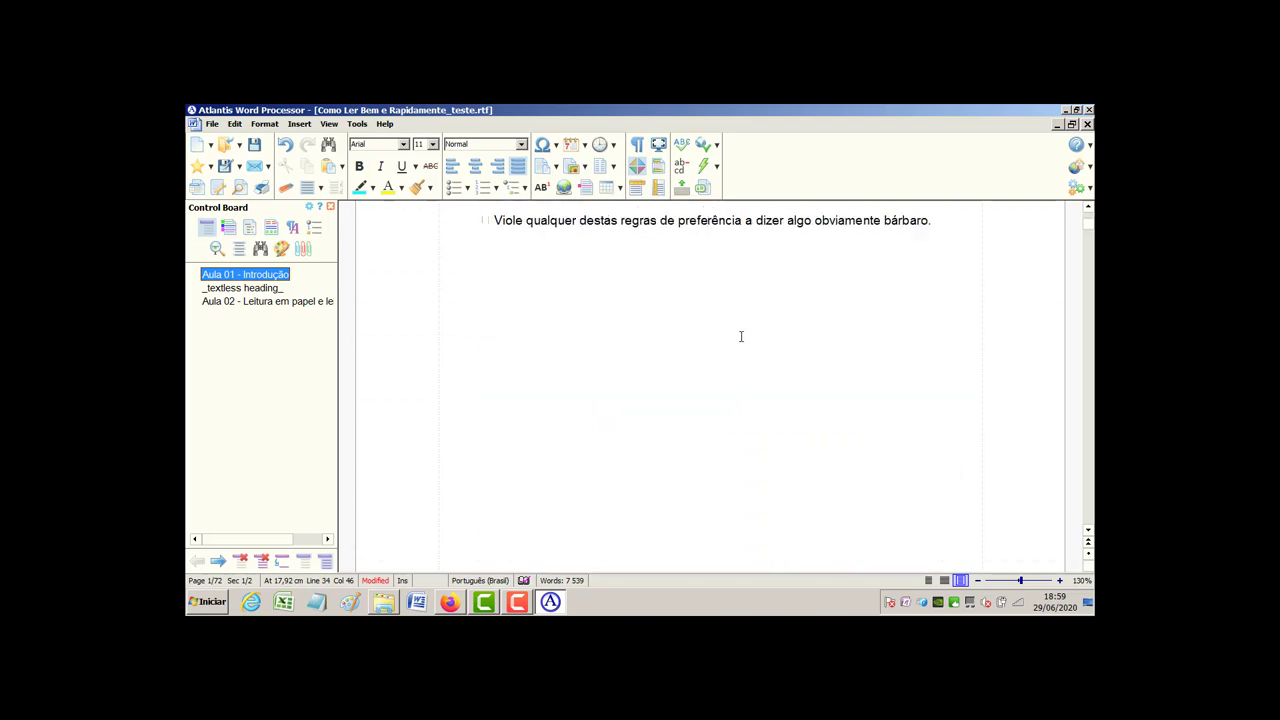
{"action": "scroll", "coordinate": [741, 336], "scroll_direction": "down", "scroll_amount": 6}
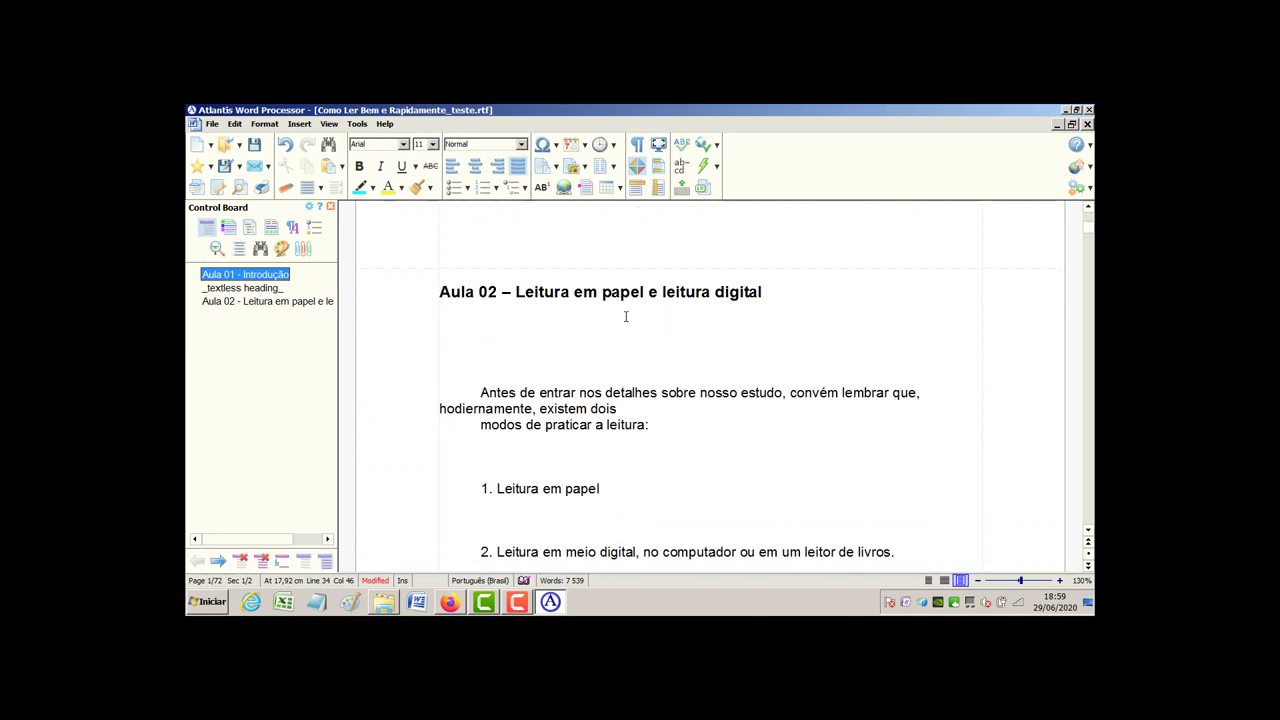
{"action": "scroll", "coordinate": [623, 316], "scroll_direction": "down", "scroll_amount": 2}
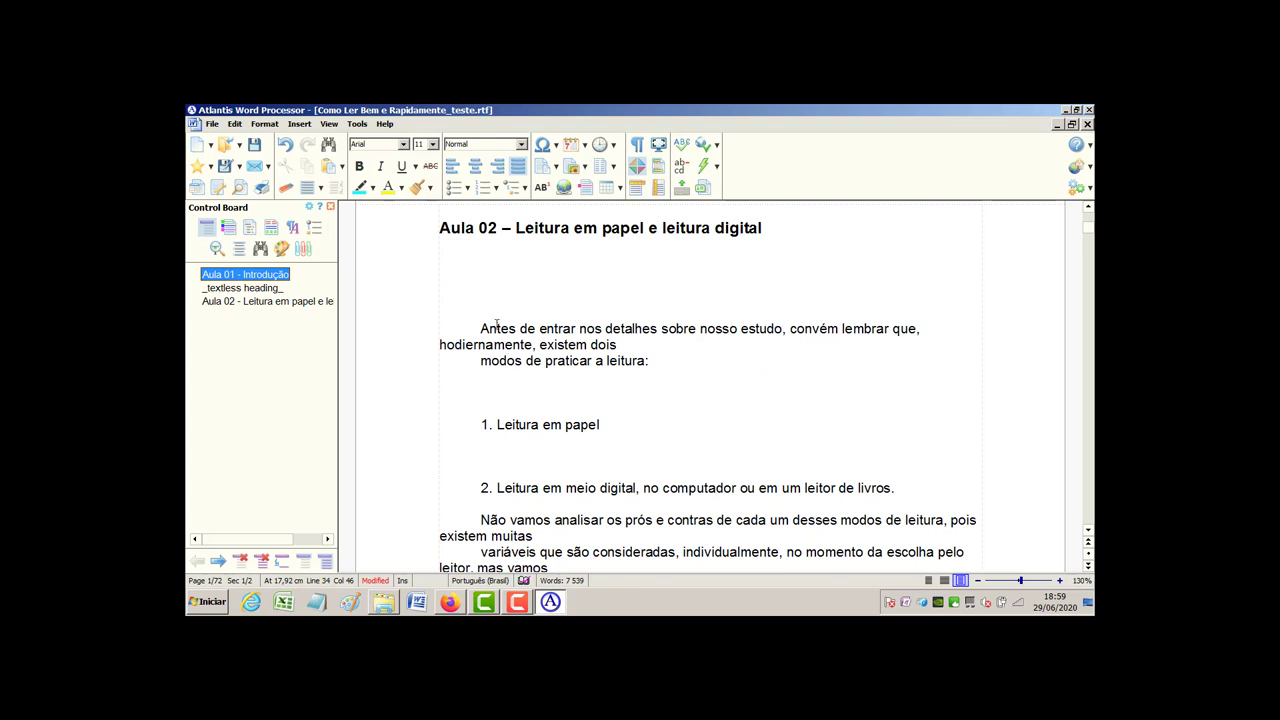
{"action": "left_click", "coordinate": [697, 230]}
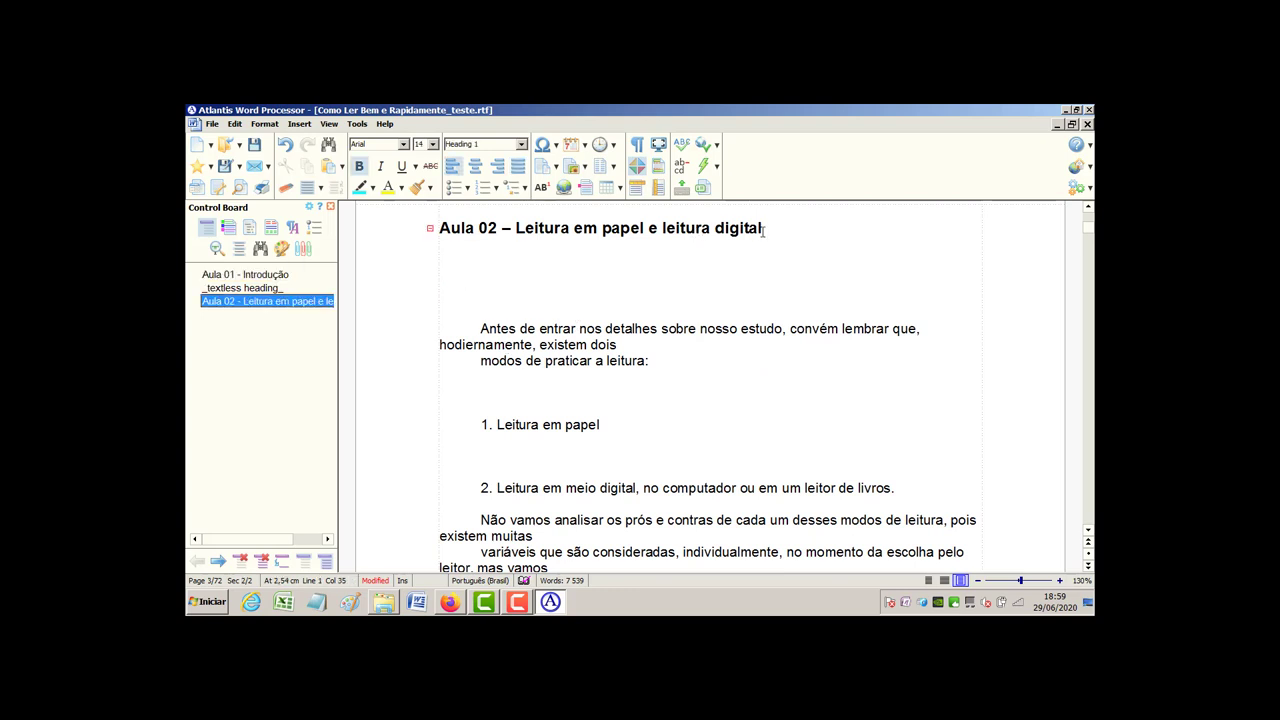
{"action": "left_click_drag", "start_coordinate": [772, 226], "coordinate": [429, 218]}
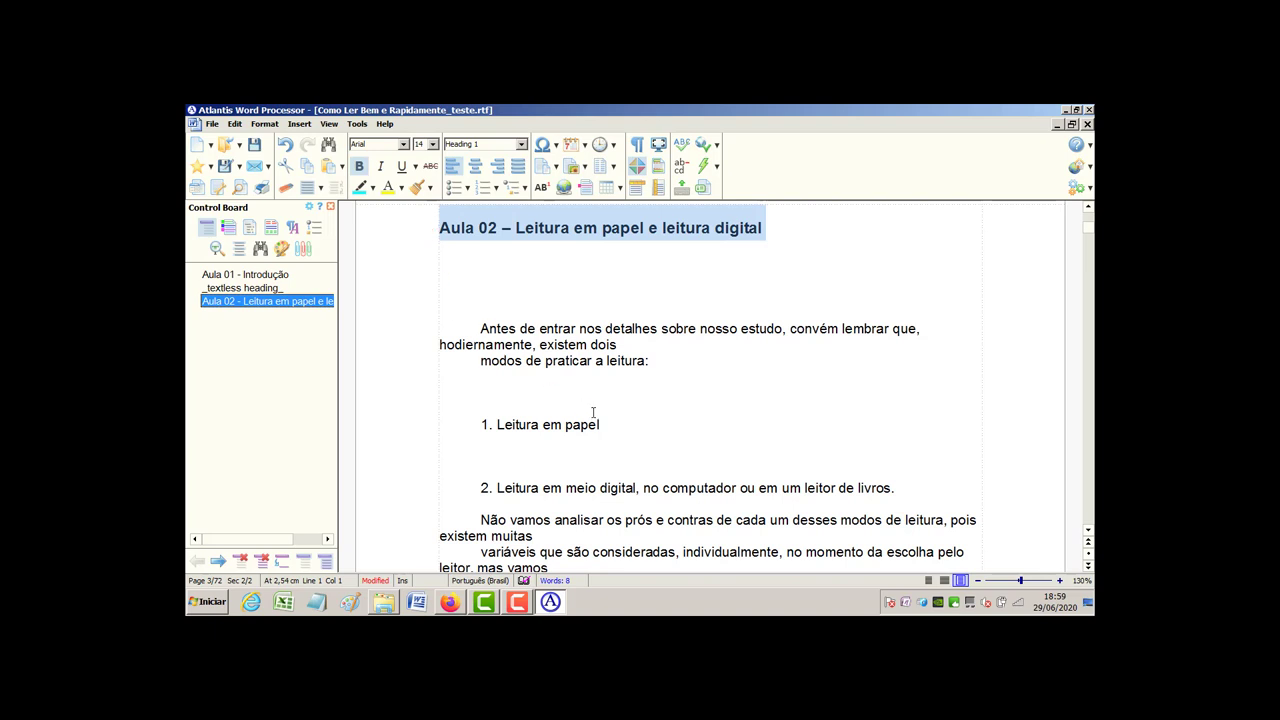
{"action": "left_click_drag", "start_coordinate": [606, 427], "coordinate": [482, 282]}
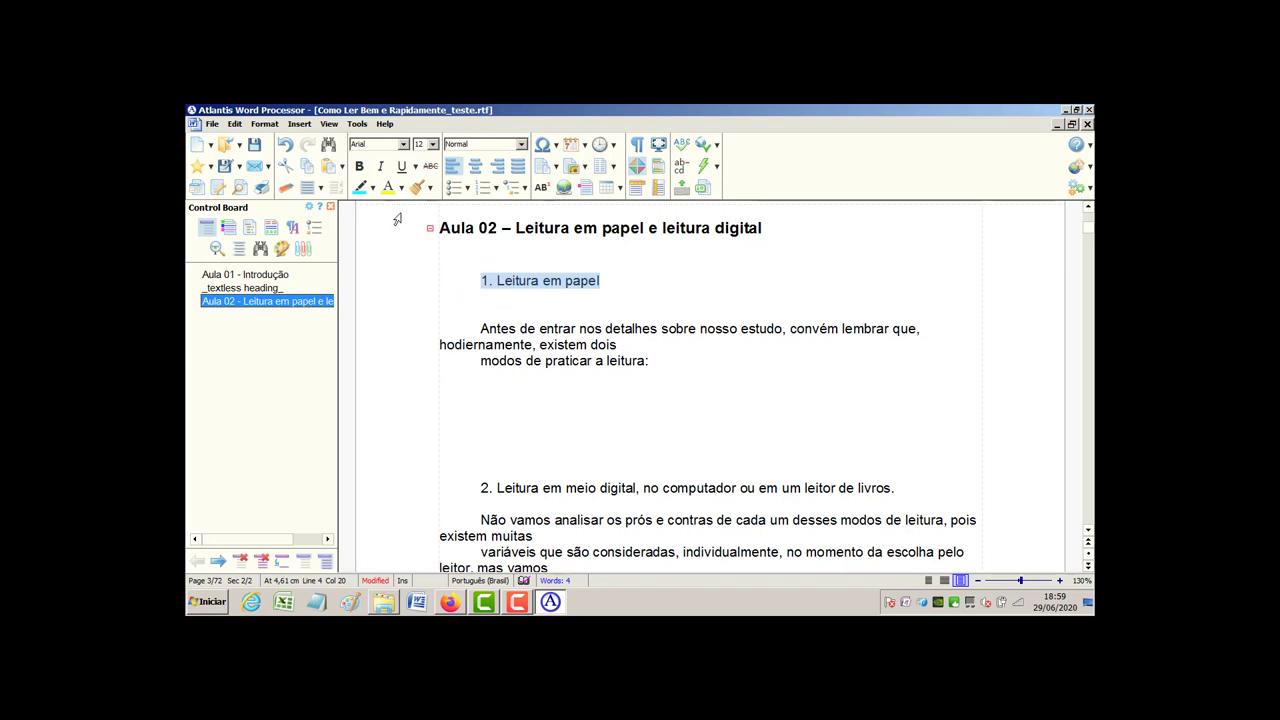
Apply the Heading 2 style to the line "1. Leitura em papel" and save the document
{"action": "left_click", "coordinate": [521, 144]}
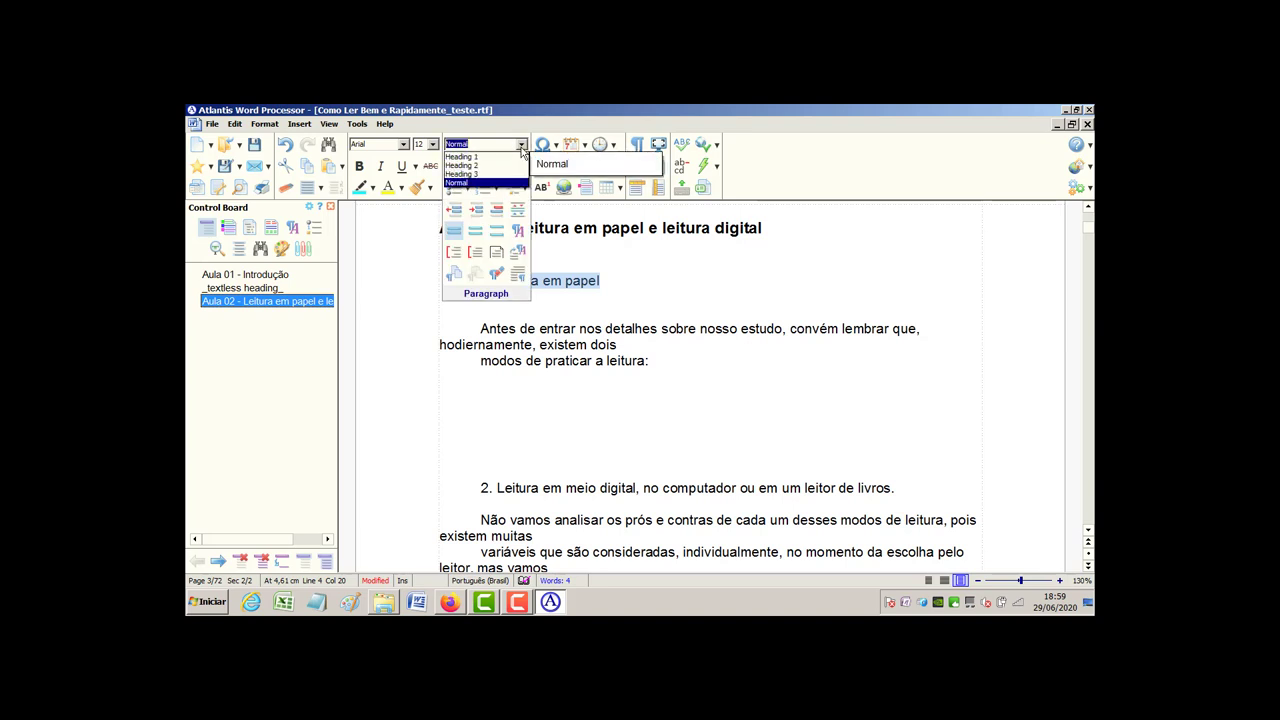
{"action": "left_click", "coordinate": [468, 163]}
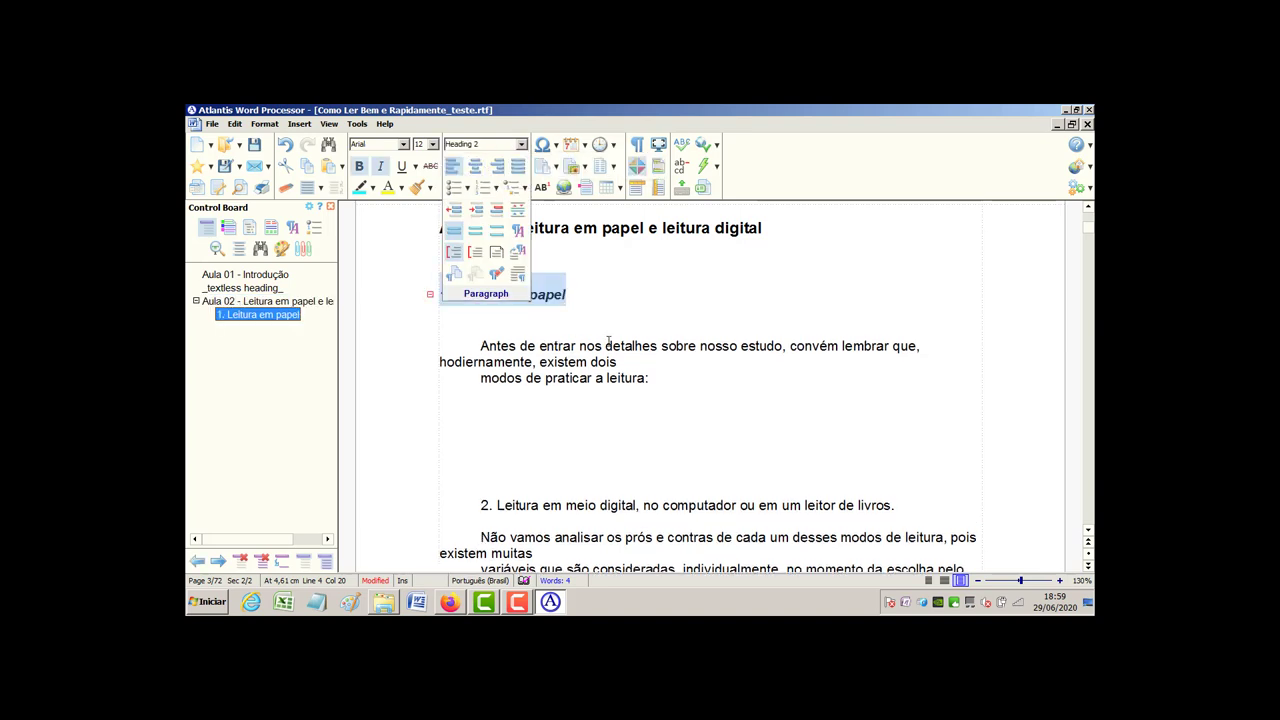
{"action": "left_click", "coordinate": [688, 392]}
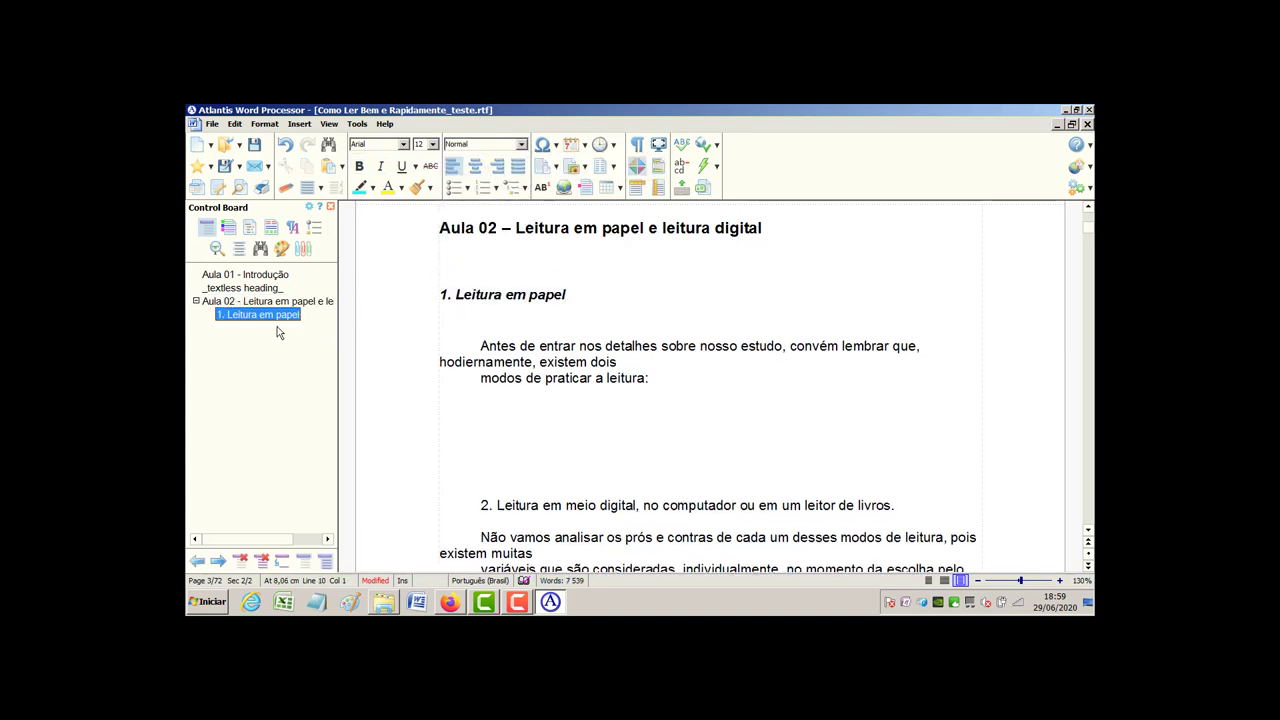
{"action": "left_click", "coordinate": [254, 144]}
Move the "2. Leitura em meio digital" line beneath "1. Leitura em papel", with blank space after it, and select it
{"action": "left_click_drag", "start_coordinate": [899, 504], "coordinate": [484, 344]}
{"action": "left_click", "coordinate": [909, 336]}
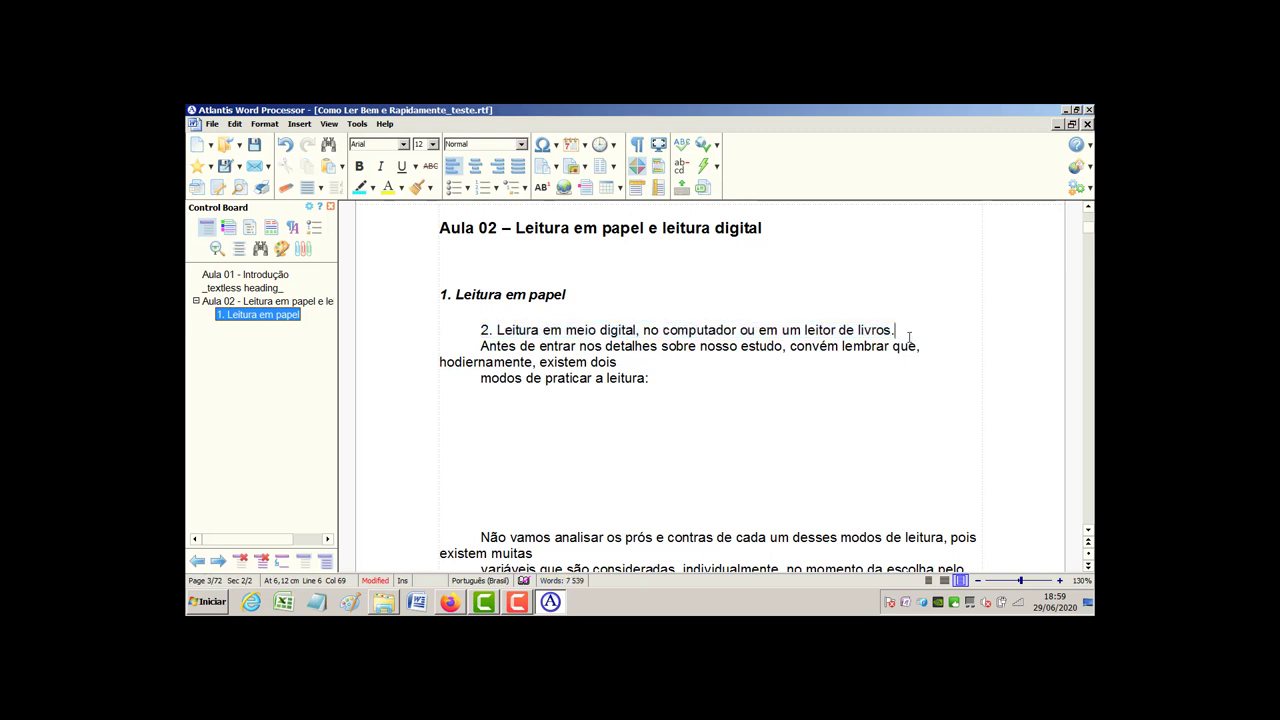
{"action": "key", "text": "Return"}
{"action": "left_click_drag", "start_coordinate": [918, 332], "coordinate": [466, 323]}
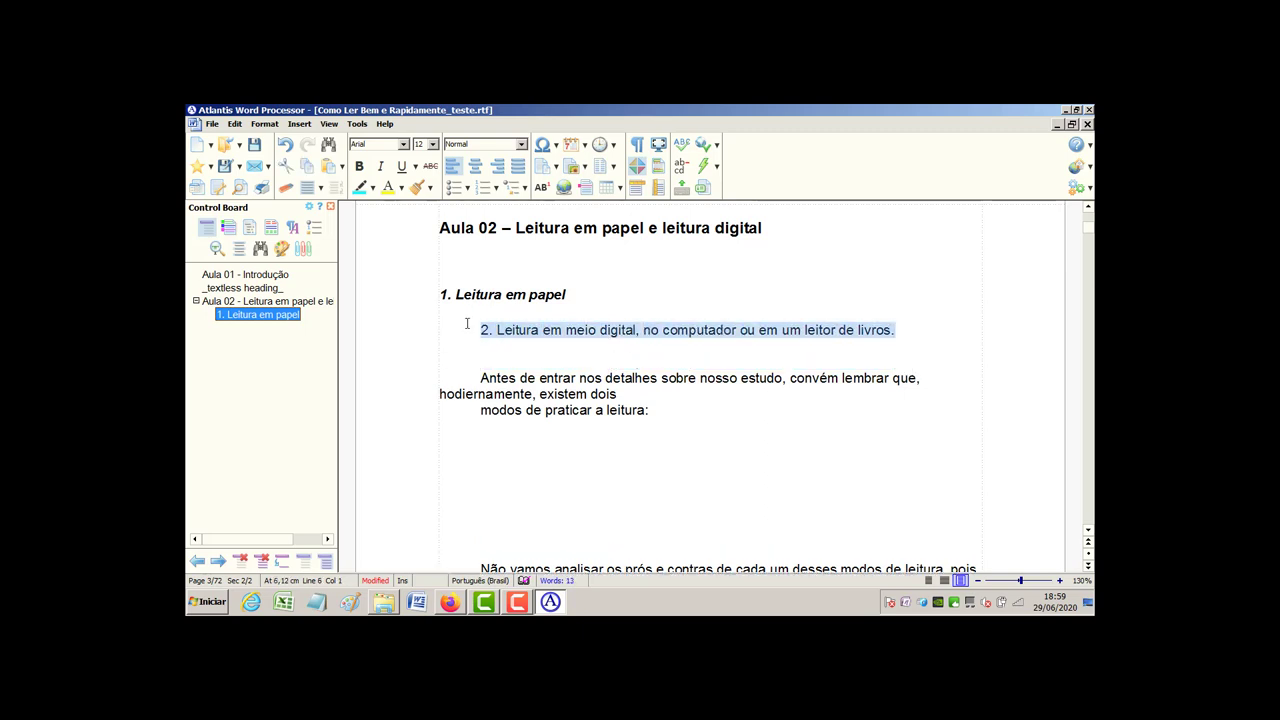
Apply the Heading 2 style to "2. Leitura em meio digital, no computador ou em um leitor de livros." and save the document
{"action": "left_click", "coordinate": [510, 144]}
{"action": "left_click", "coordinate": [506, 166]}
{"action": "left_click", "coordinate": [485, 366]}
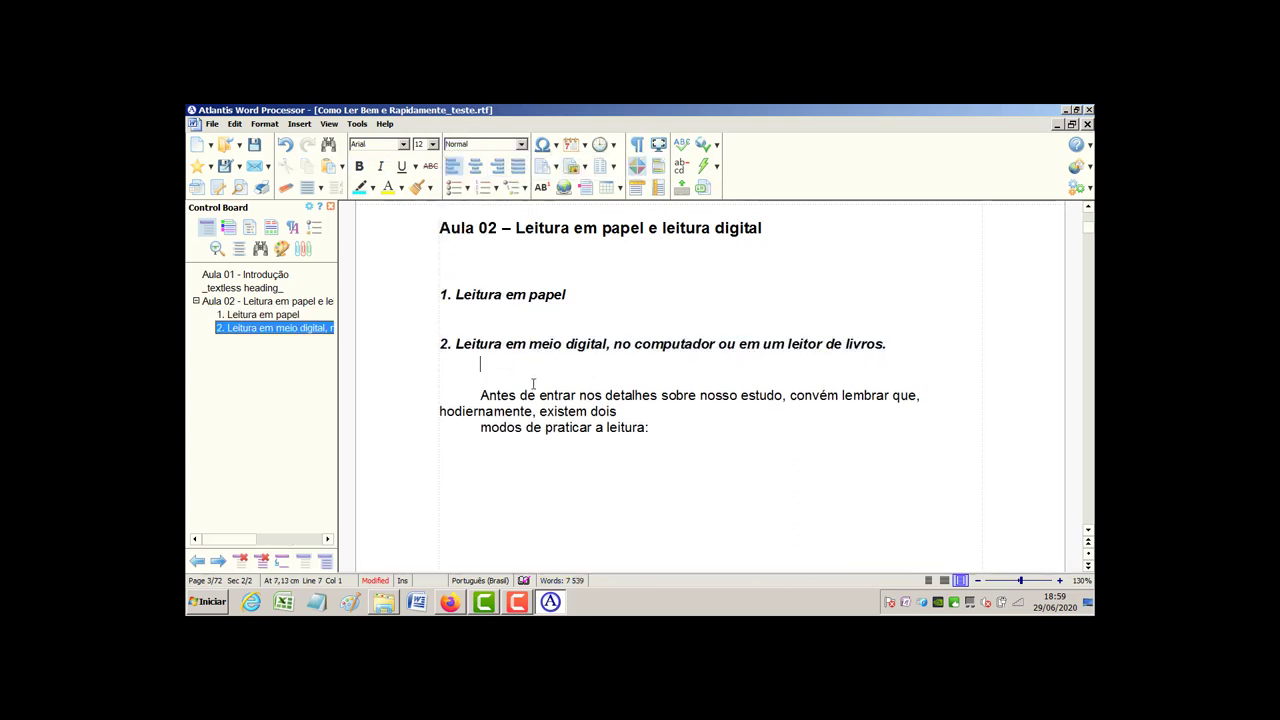
{"action": "left_click", "coordinate": [208, 301]}
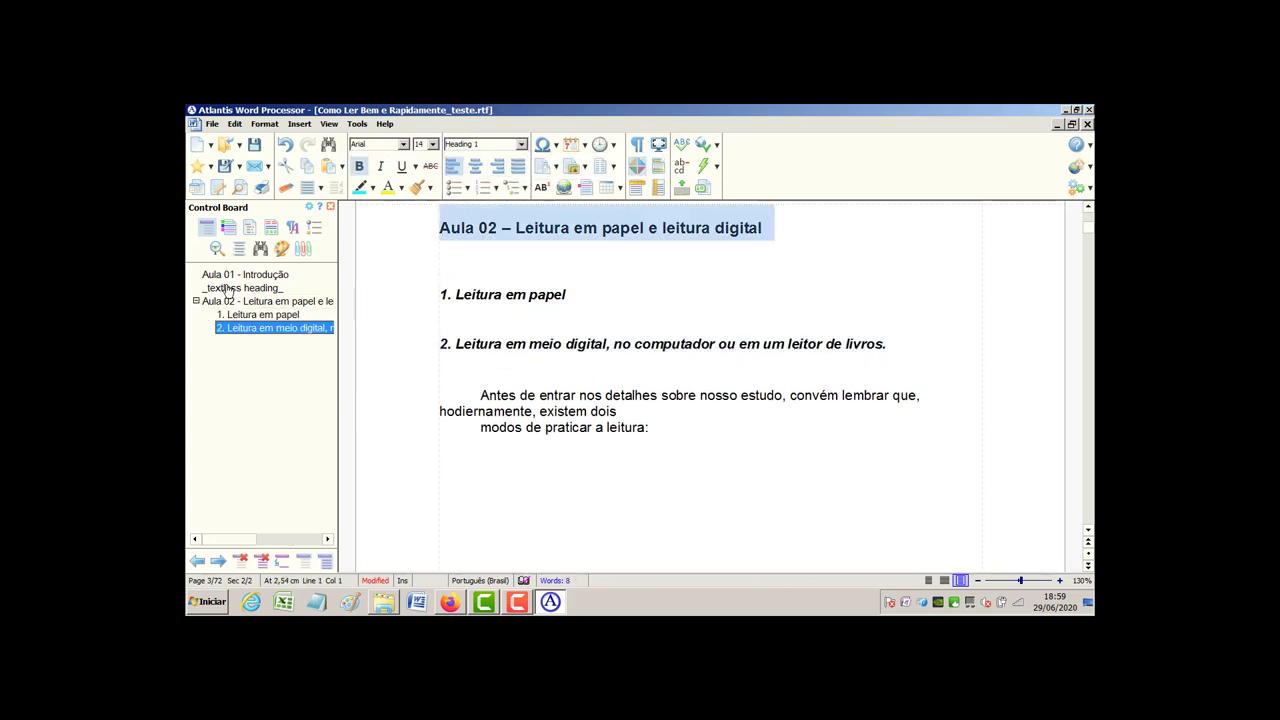
{"action": "left_click", "coordinate": [410, 365]}
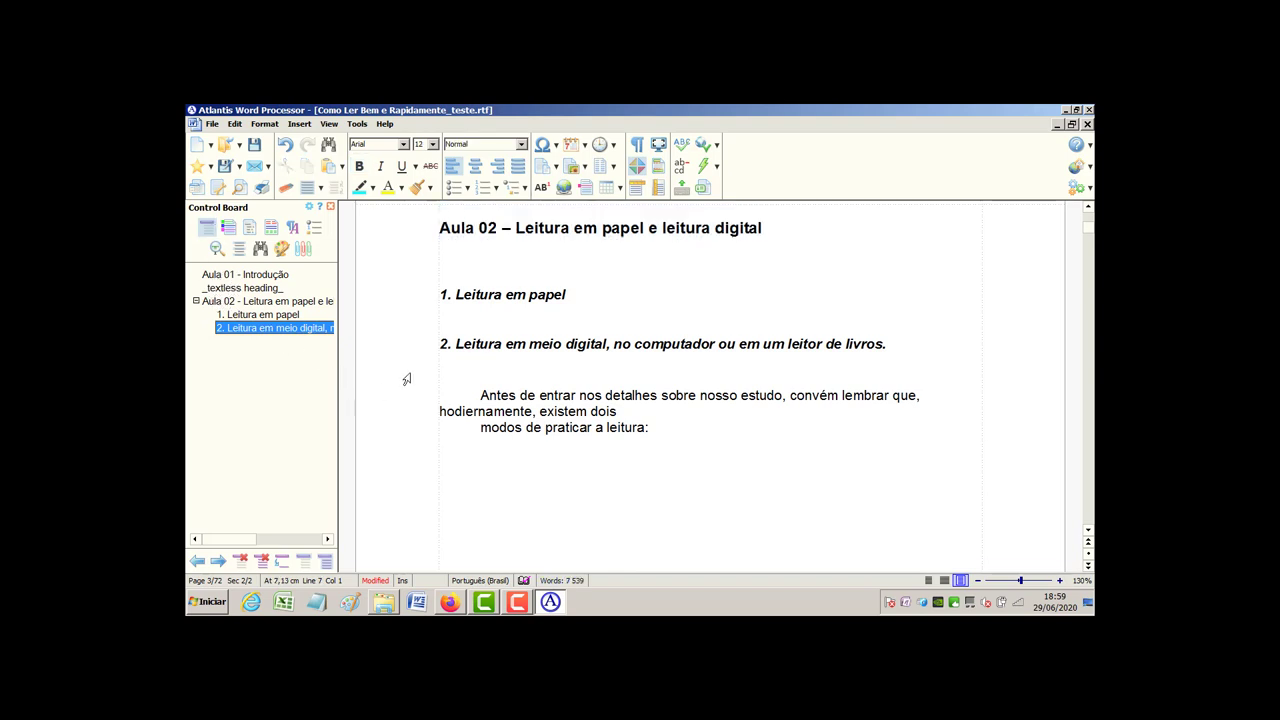
{"action": "left_click", "coordinate": [307, 188]}
{"action": "left_click", "coordinate": [306, 274]}
Insert a three-level table of contents titled "ÍNDICE" before the "Aula 01 - Introdução" heading, with dotted leaders and right-aligned page numbers
{"action": "left_click_drag", "start_coordinate": [1090, 230], "coordinate": [1091, 212]}
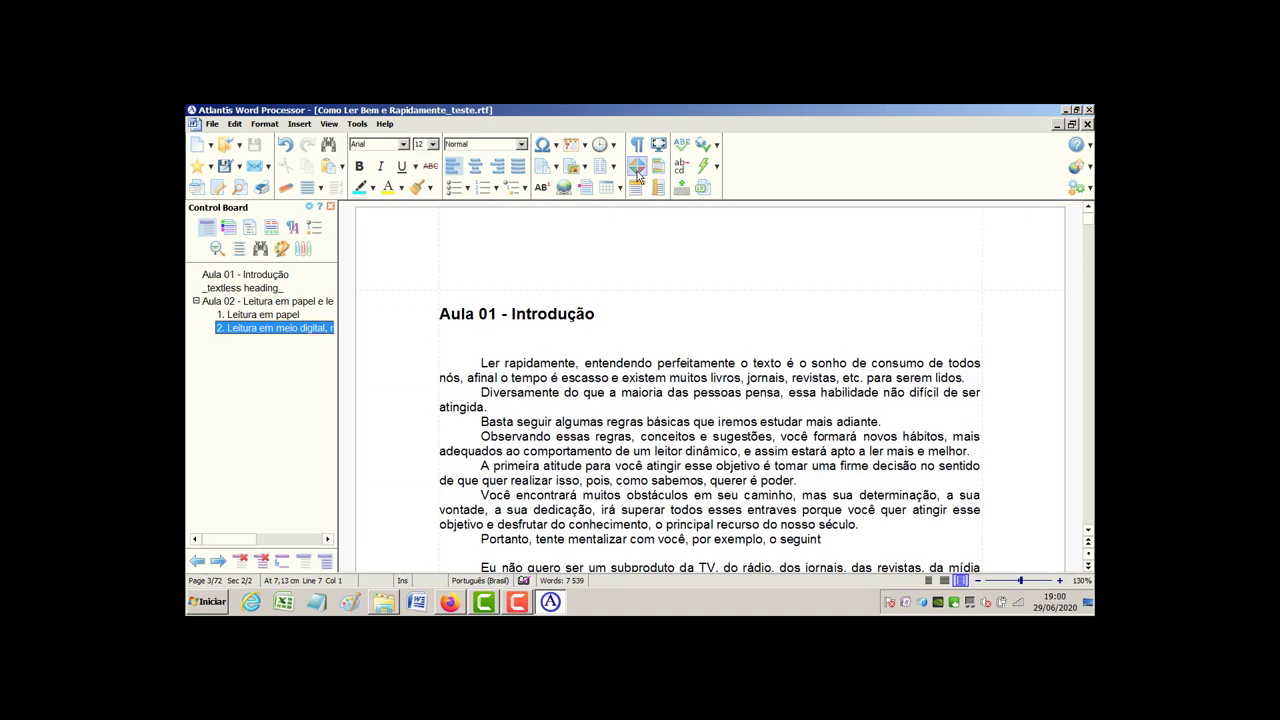
{"action": "left_click", "coordinate": [441, 312]}
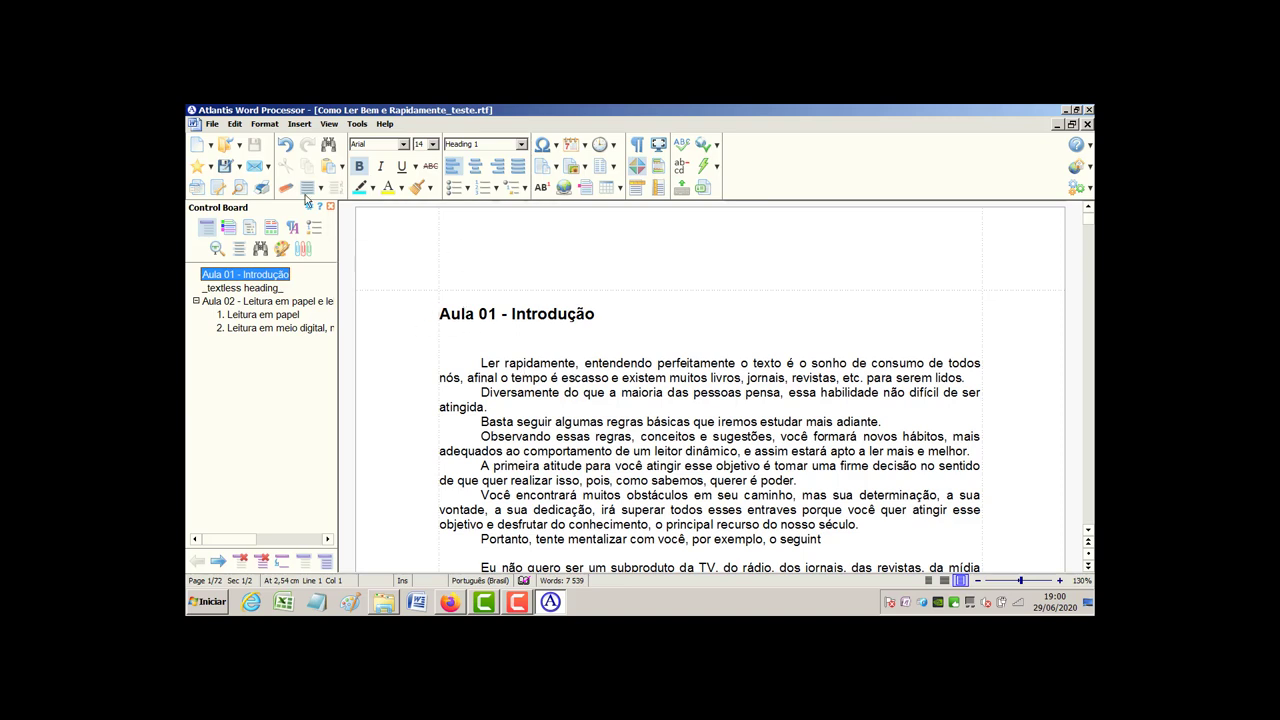
{"action": "left_click", "coordinate": [300, 124]}
{"action": "left_click", "coordinate": [300, 124]}
{"action": "left_click", "coordinate": [300, 126]}
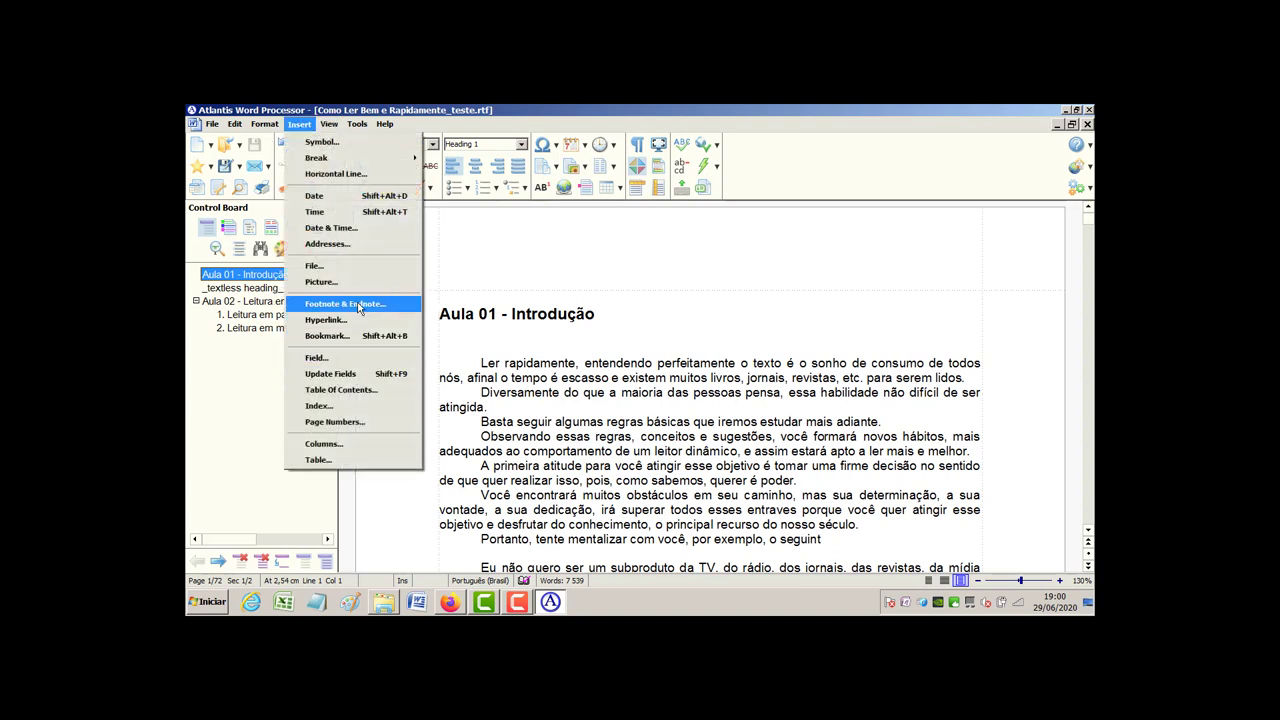
{"action": "left_click", "coordinate": [366, 396]}
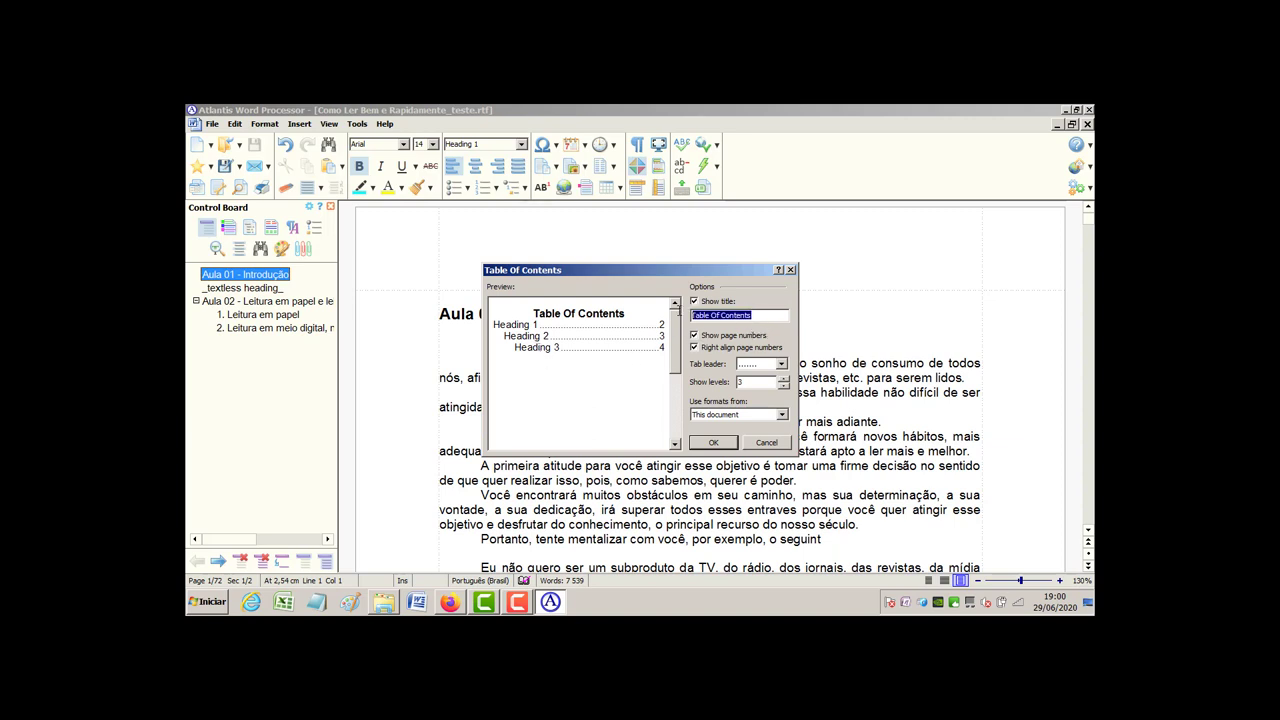
{"action": "type", "text": "Í"}
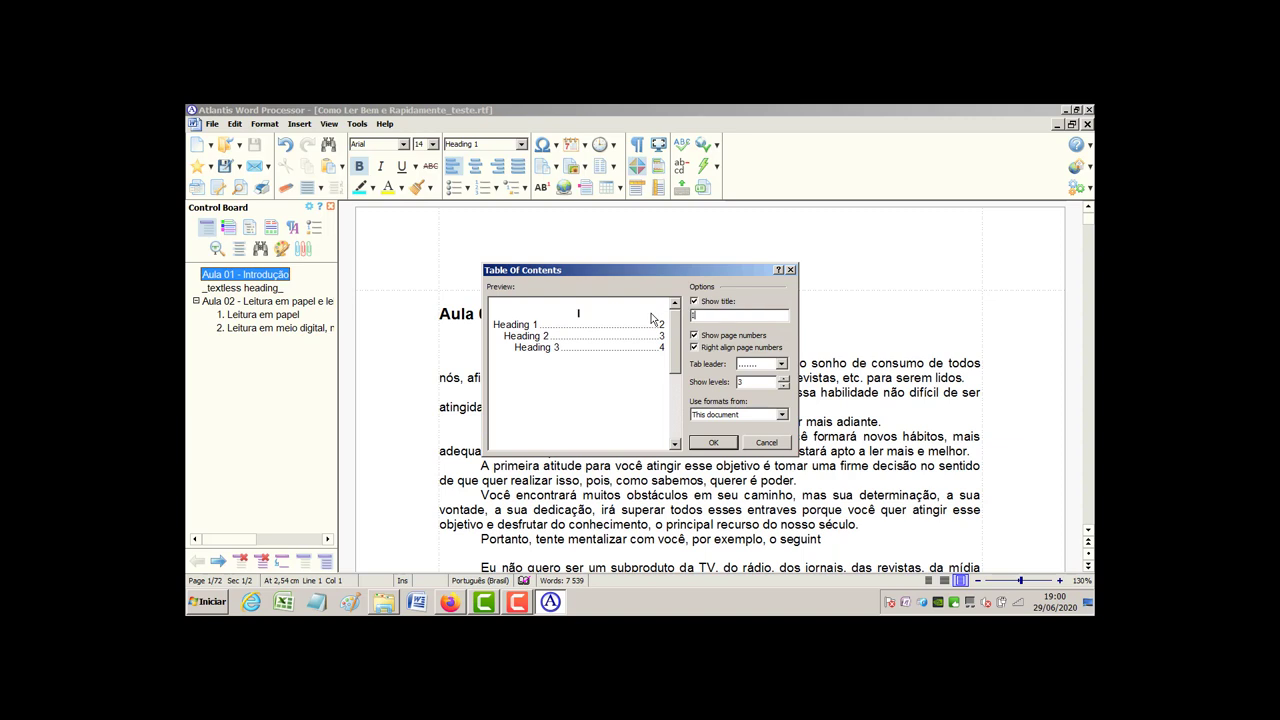
{"action": "type", "text": "ndice"}
{"action": "key", "text": "BackSpace"}
{"action": "key", "text": "BackSpace"}
{"action": "key", "text": "BackSpace"}
{"action": "key", "text": "BackSpace"}
{"action": "key", "text": "BackSpace"}
{"action": "type", "text": "NDICE"}
{"action": "left_click", "coordinate": [698, 446]}
{"action": "left_click", "coordinate": [715, 441]}
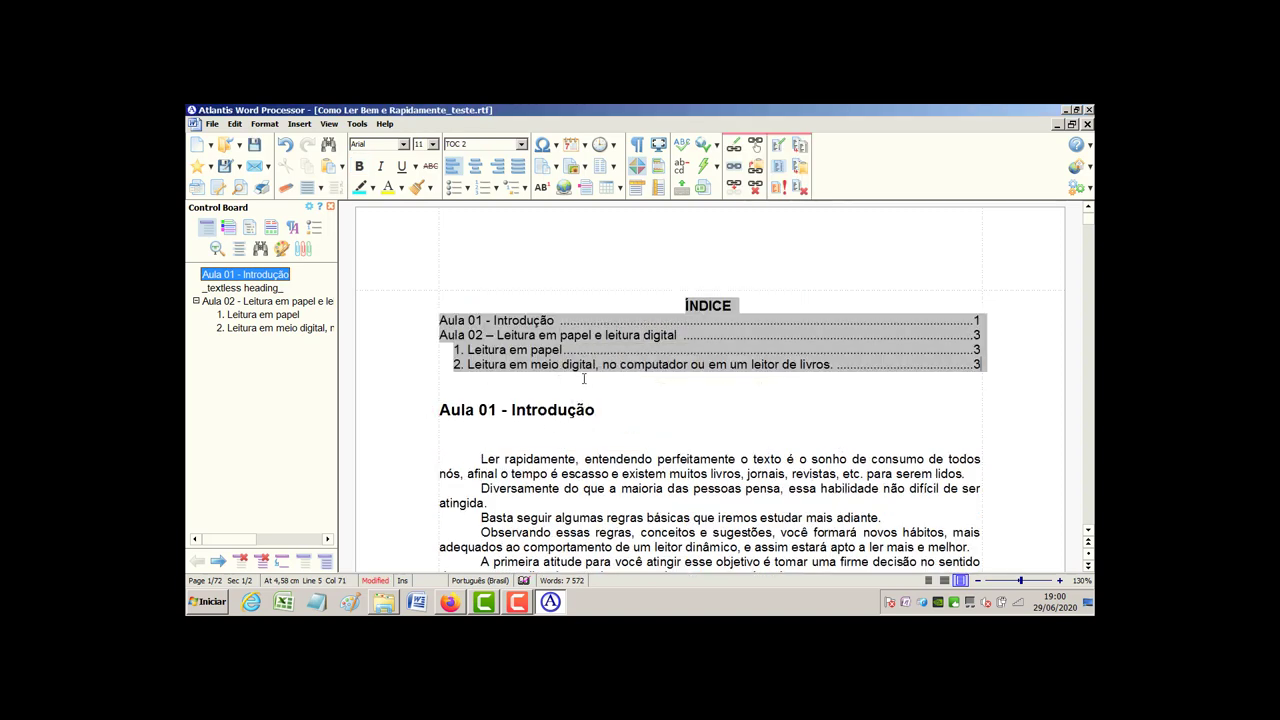
Insert a Next Page section break before the "Aula 01 - Introdução" heading and save the document
{"action": "left_click", "coordinate": [440, 410]}
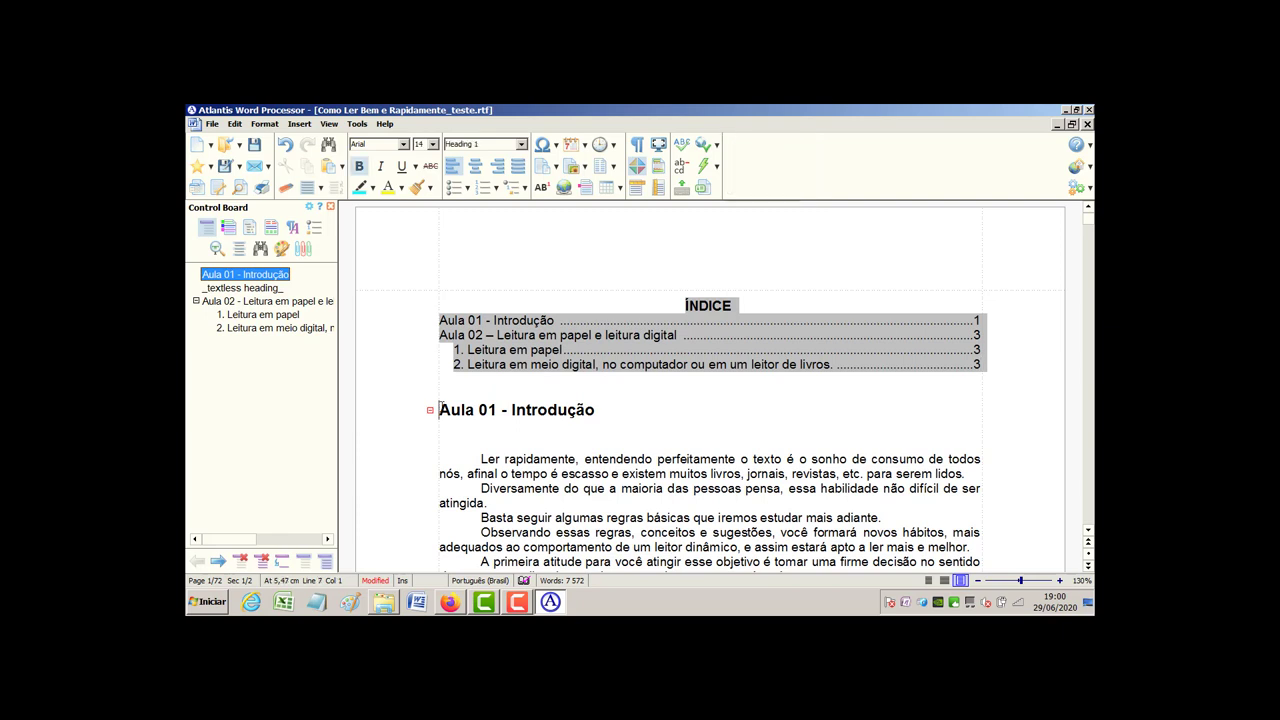
{"action": "left_click", "coordinate": [300, 124]}
{"action": "mouse_move", "coordinate": [334, 167]}
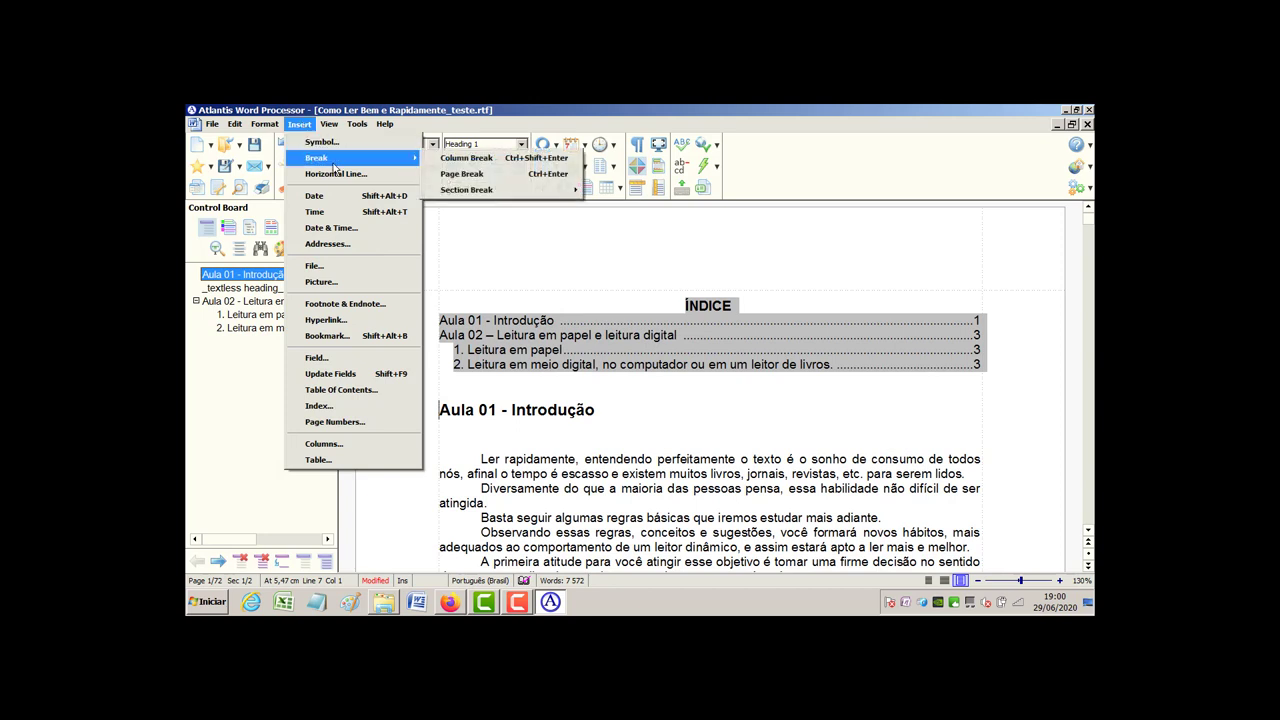
{"action": "mouse_move", "coordinate": [560, 190]}
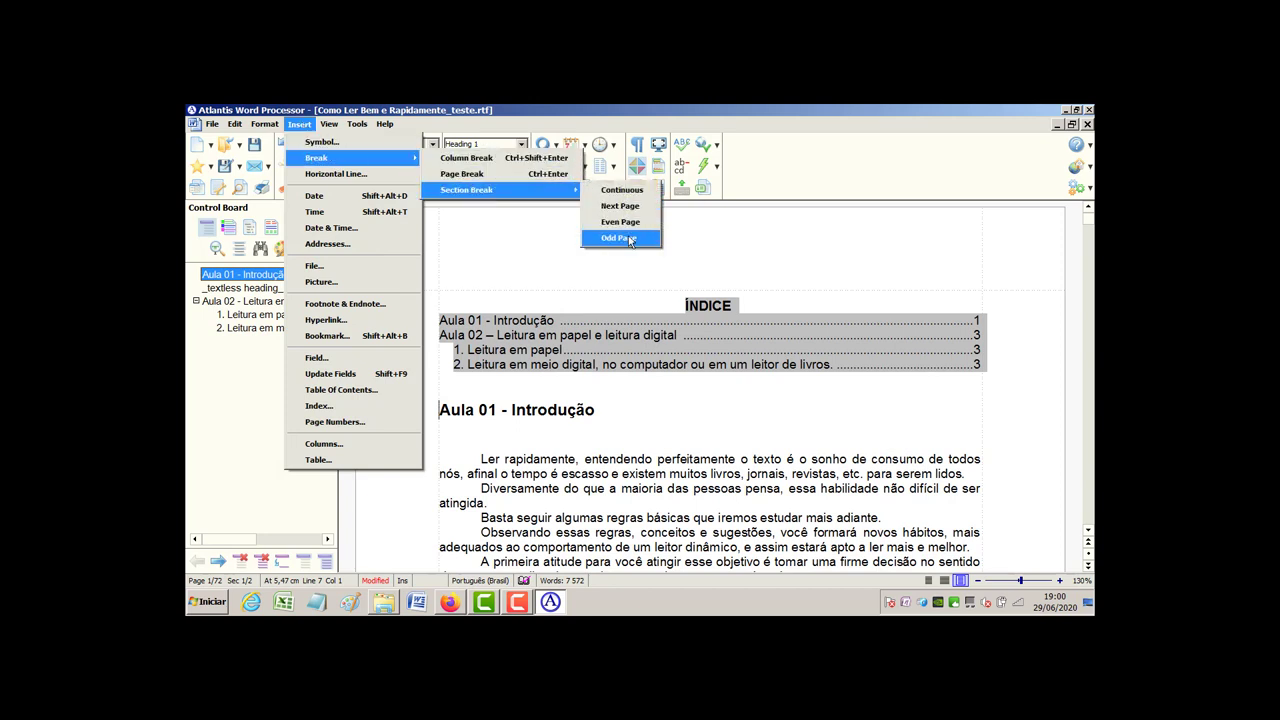
{"action": "left_click", "coordinate": [622, 207]}
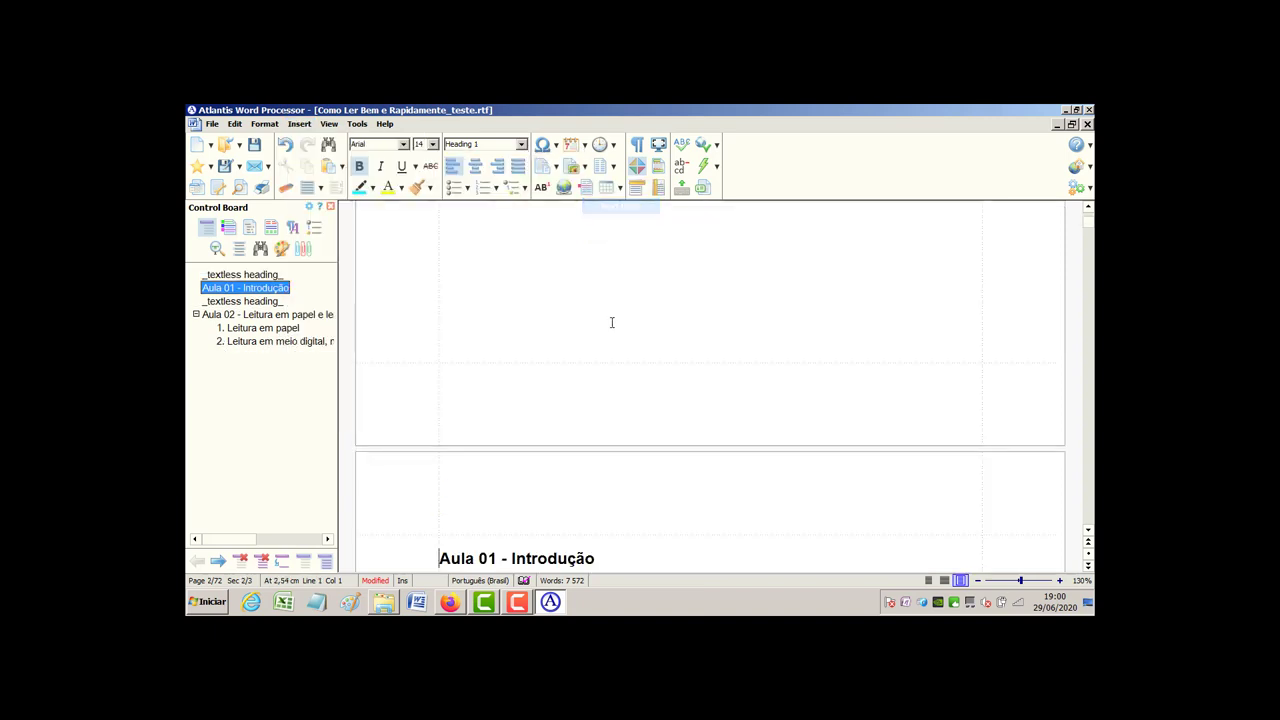
{"action": "scroll", "coordinate": [674, 385], "scroll_direction": "up", "scroll_amount": 3}
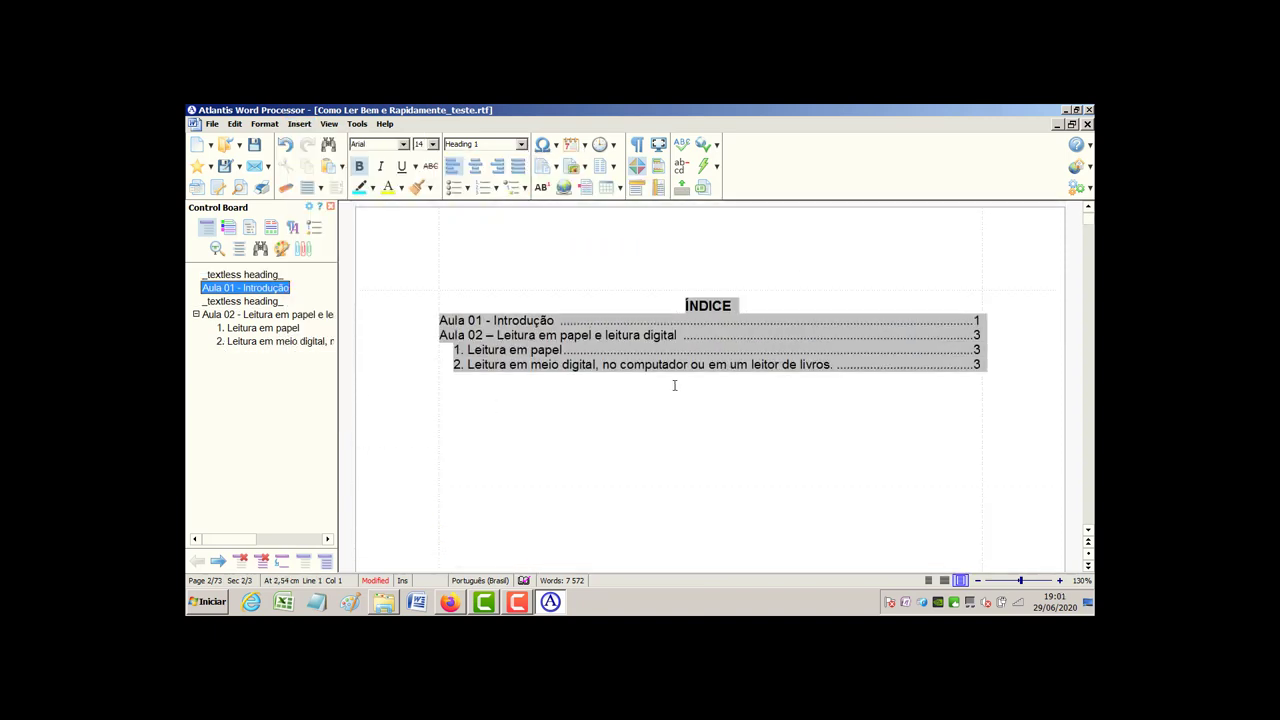
{"action": "scroll", "coordinate": [529, 398], "scroll_direction": "down", "scroll_amount": 5}
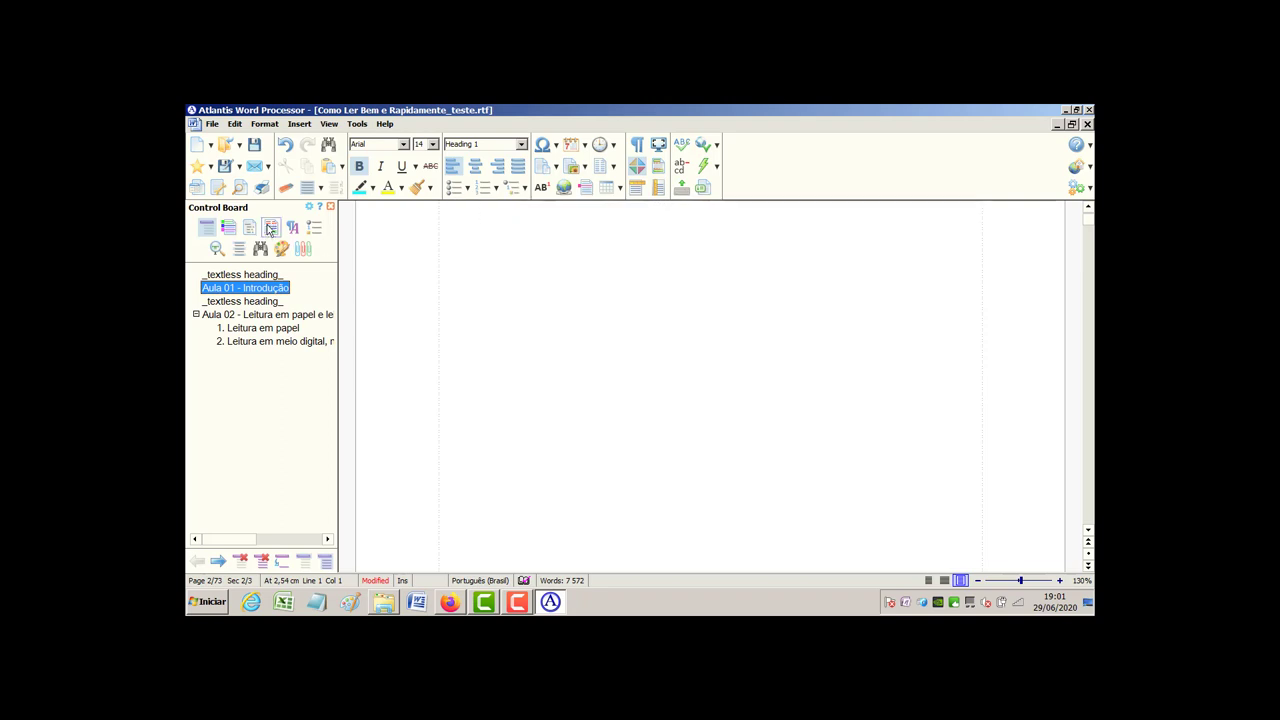
{"action": "left_click", "coordinate": [254, 146]}
Check the index page and the lesson pages in the print preview, and return to editing
{"action": "left_click", "coordinate": [212, 123]}
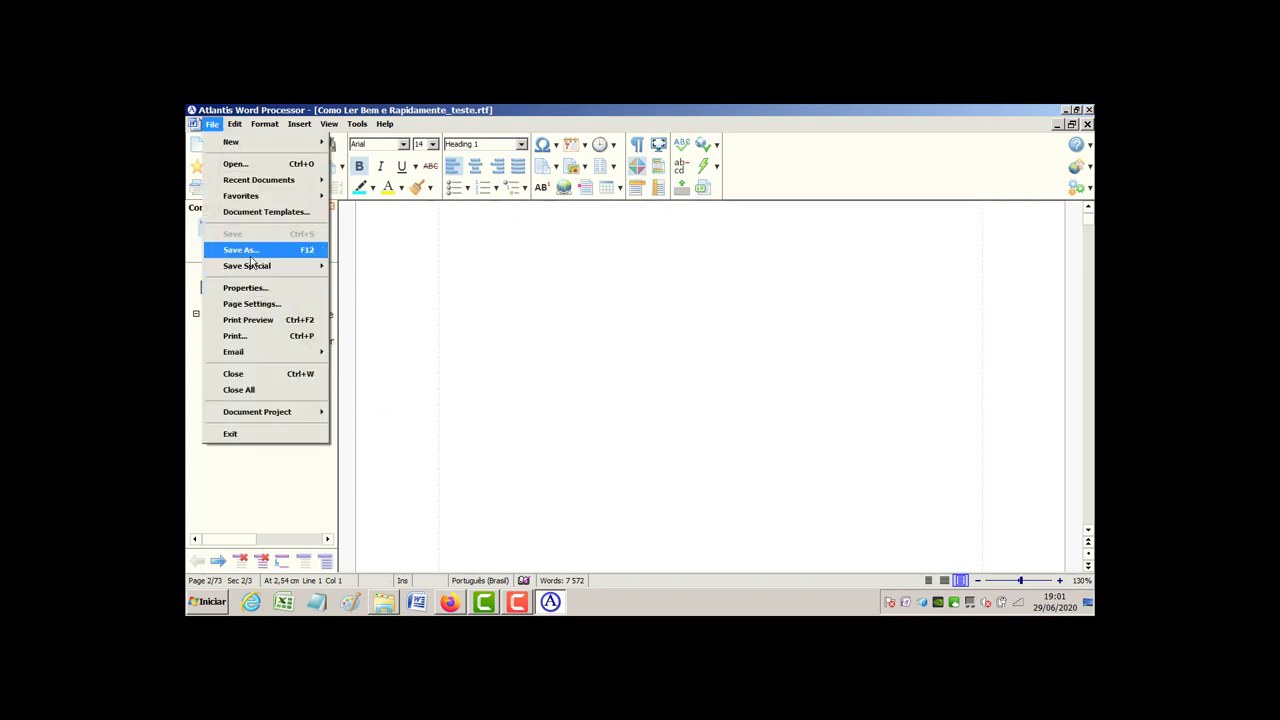
{"action": "left_click", "coordinate": [266, 321]}
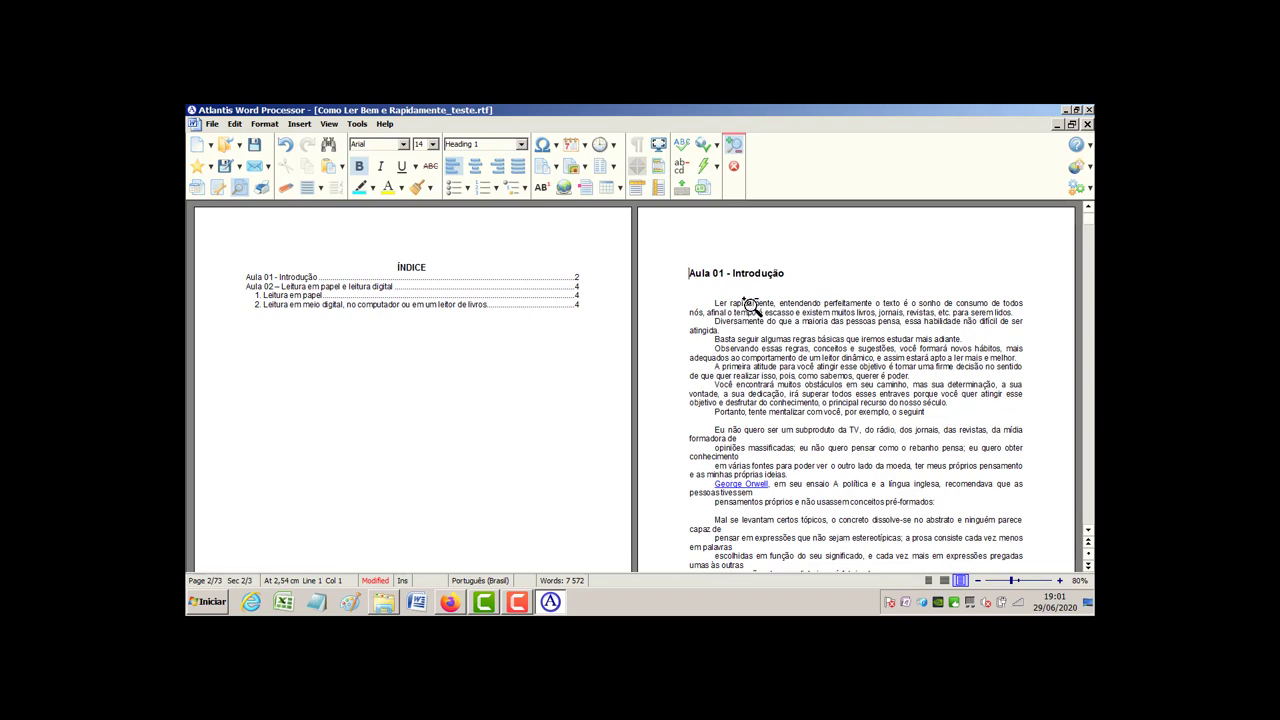
{"action": "scroll", "coordinate": [762, 336], "scroll_direction": "down", "scroll_amount": 10}
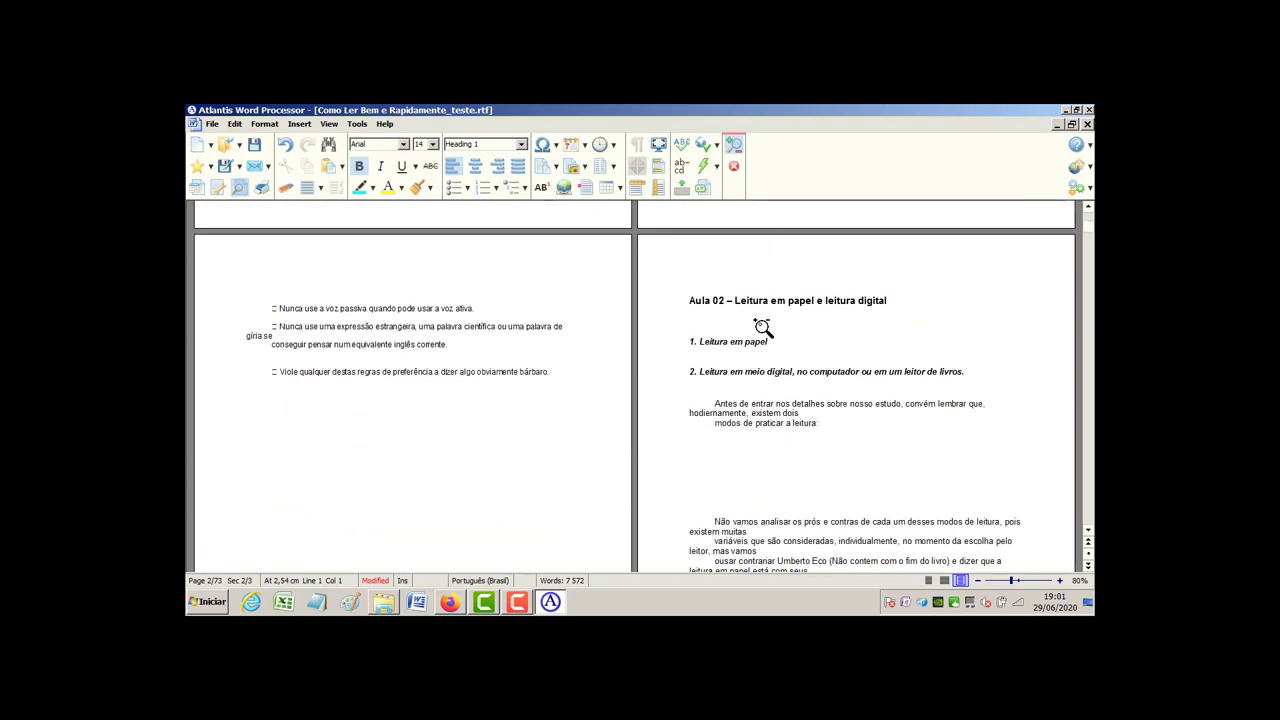
{"action": "scroll", "coordinate": [762, 334], "scroll_direction": "up", "scroll_amount": 3}
{"action": "scroll", "coordinate": [760, 340], "scroll_direction": "up", "scroll_amount": 6}
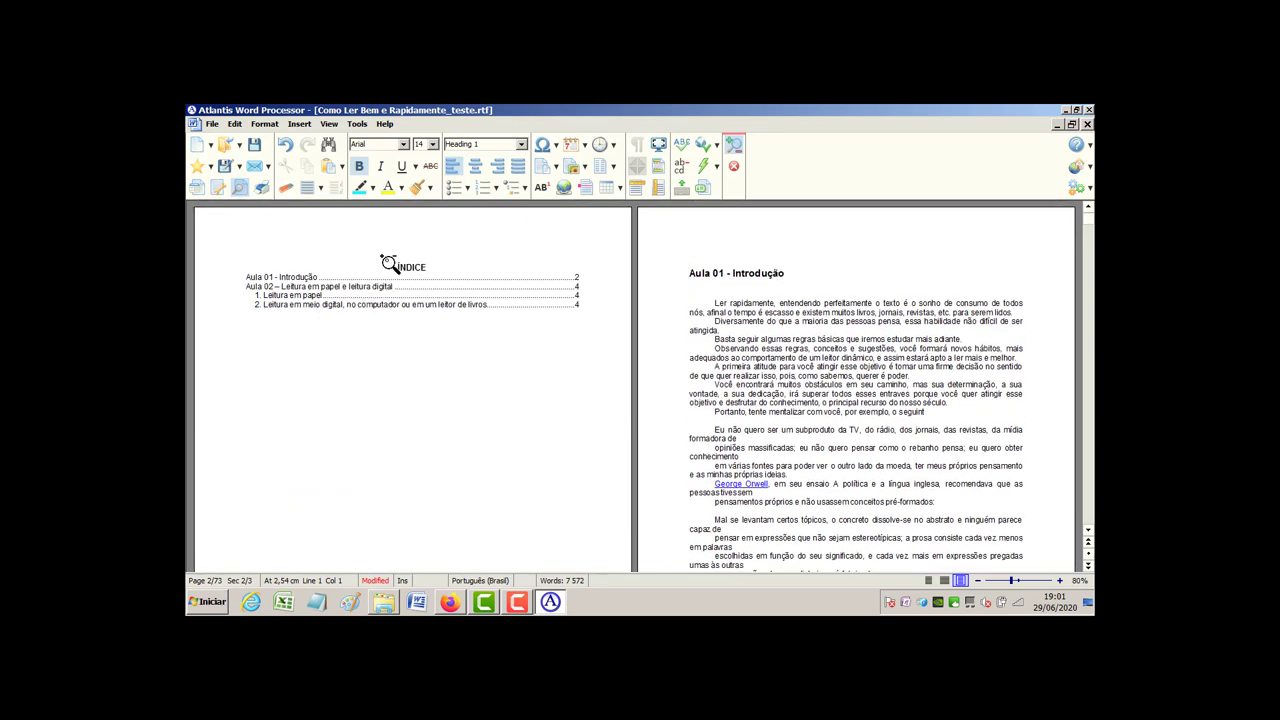
{"action": "left_click", "coordinate": [211, 124]}
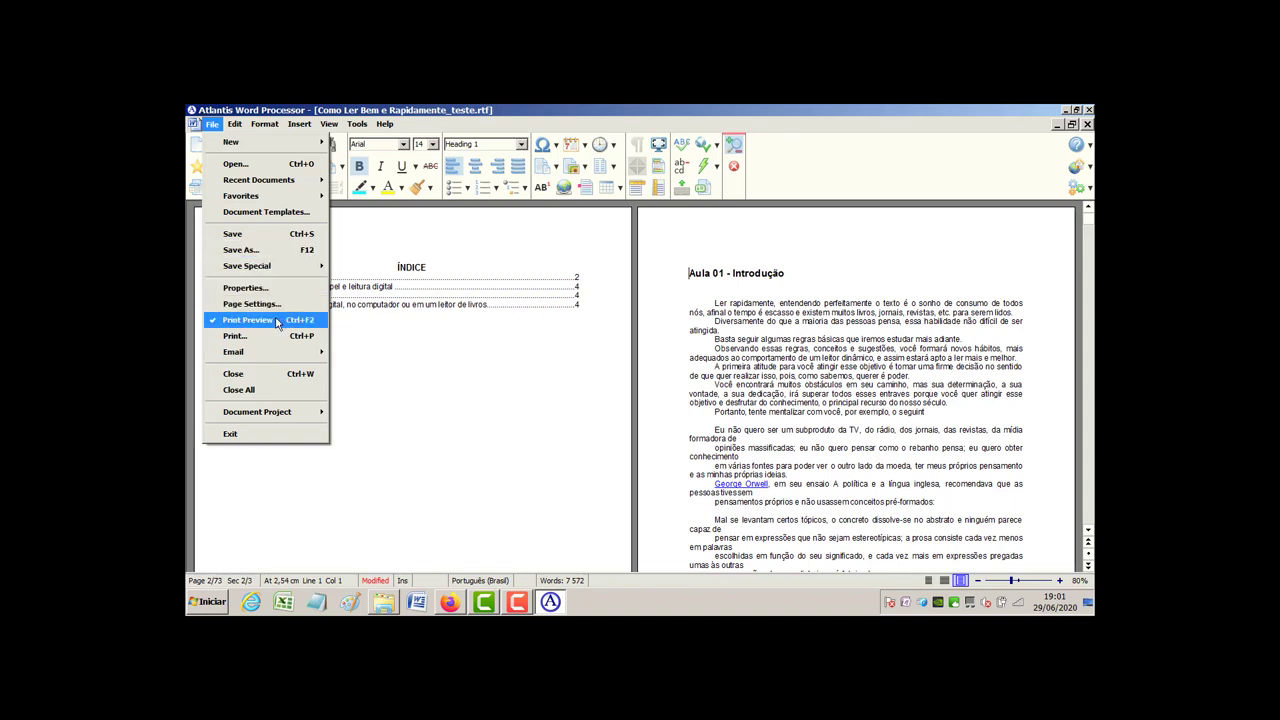
{"action": "left_click", "coordinate": [276, 320]}
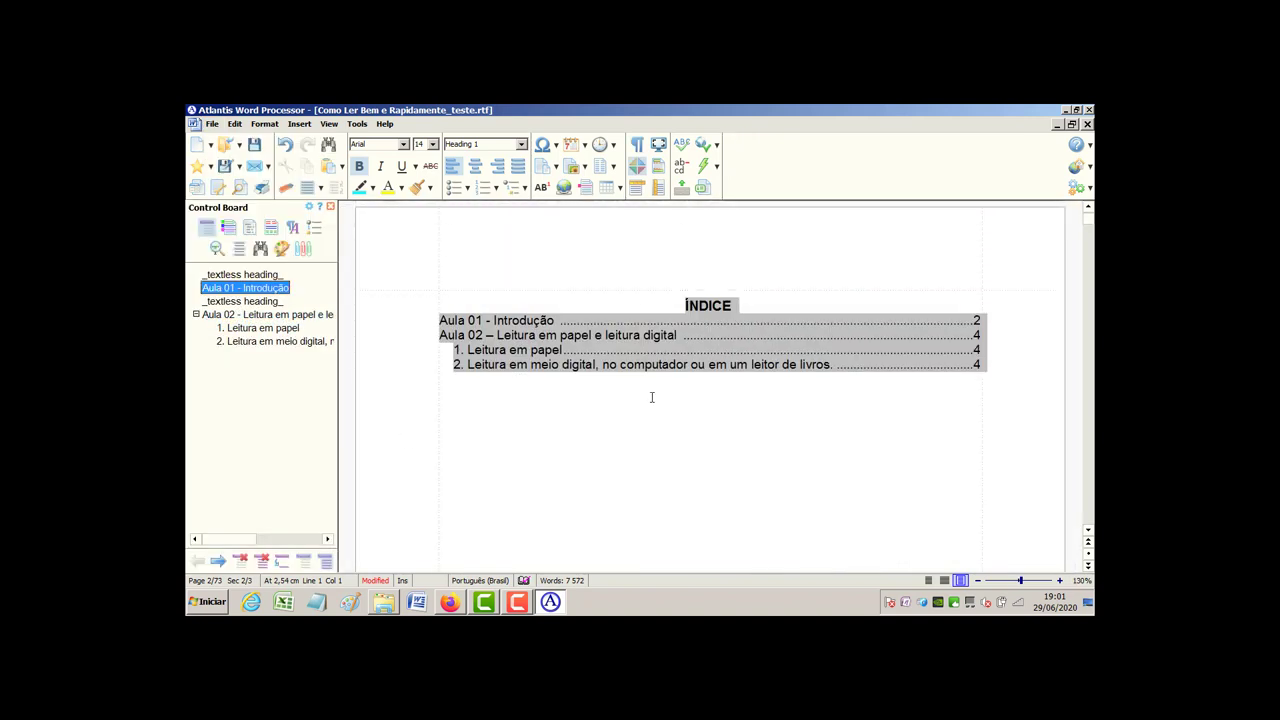
Add two blank lines between the "ÍNDICE" title and the first table of contents entry
{"action": "left_click", "coordinate": [747, 307]}
{"action": "key", "text": "Return"}
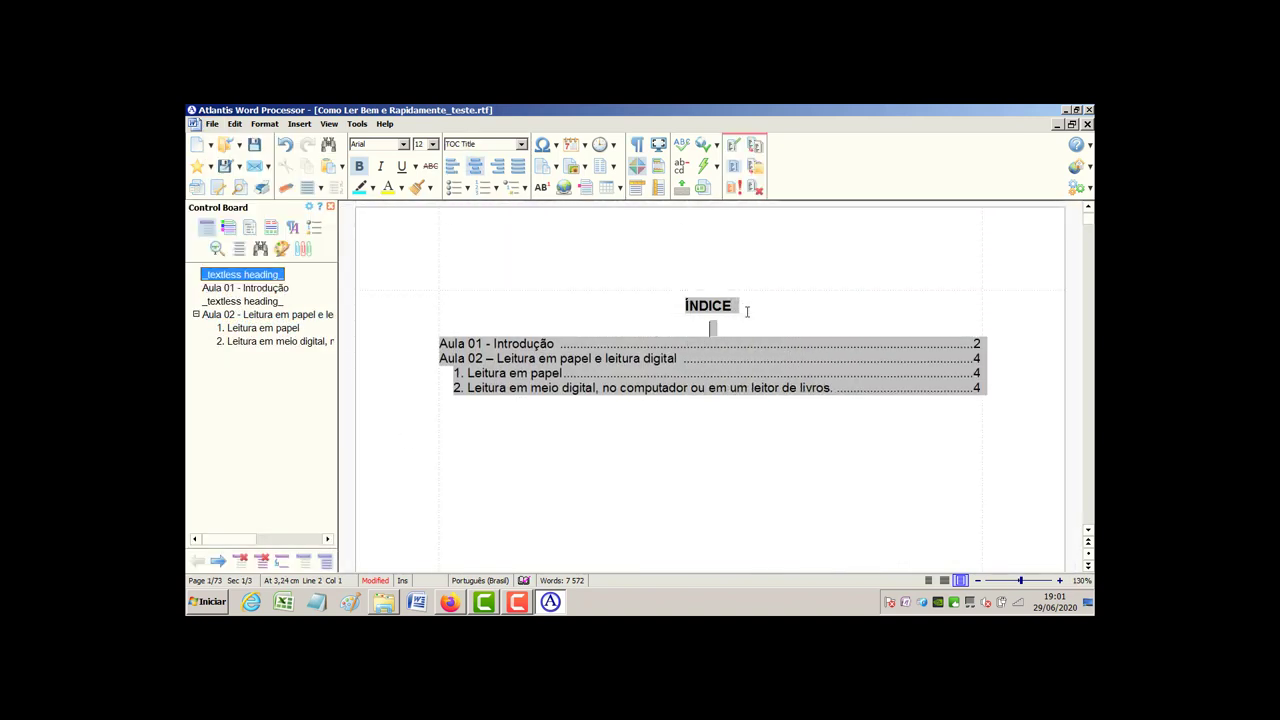
{"action": "key", "text": "Return"}
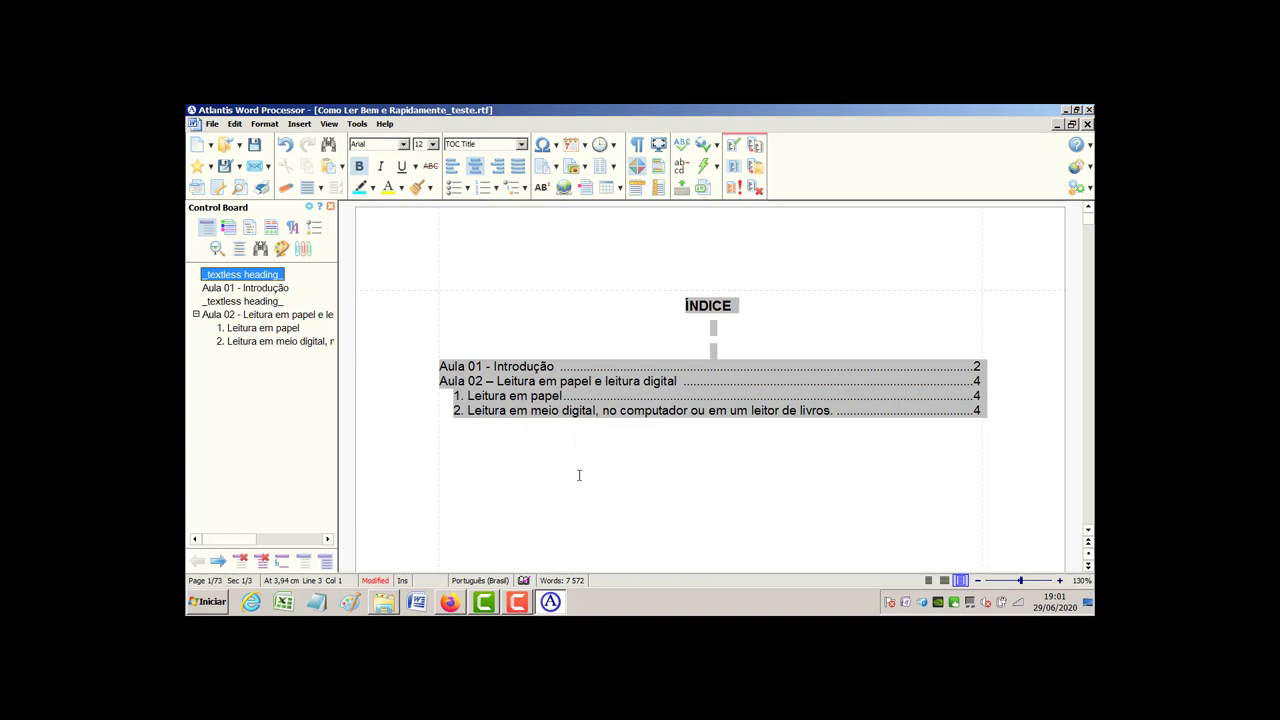
Make the whole table of contents bold, from the "ÍNDICE" title through the last entry
{"action": "double_click", "coordinate": [692, 314]}
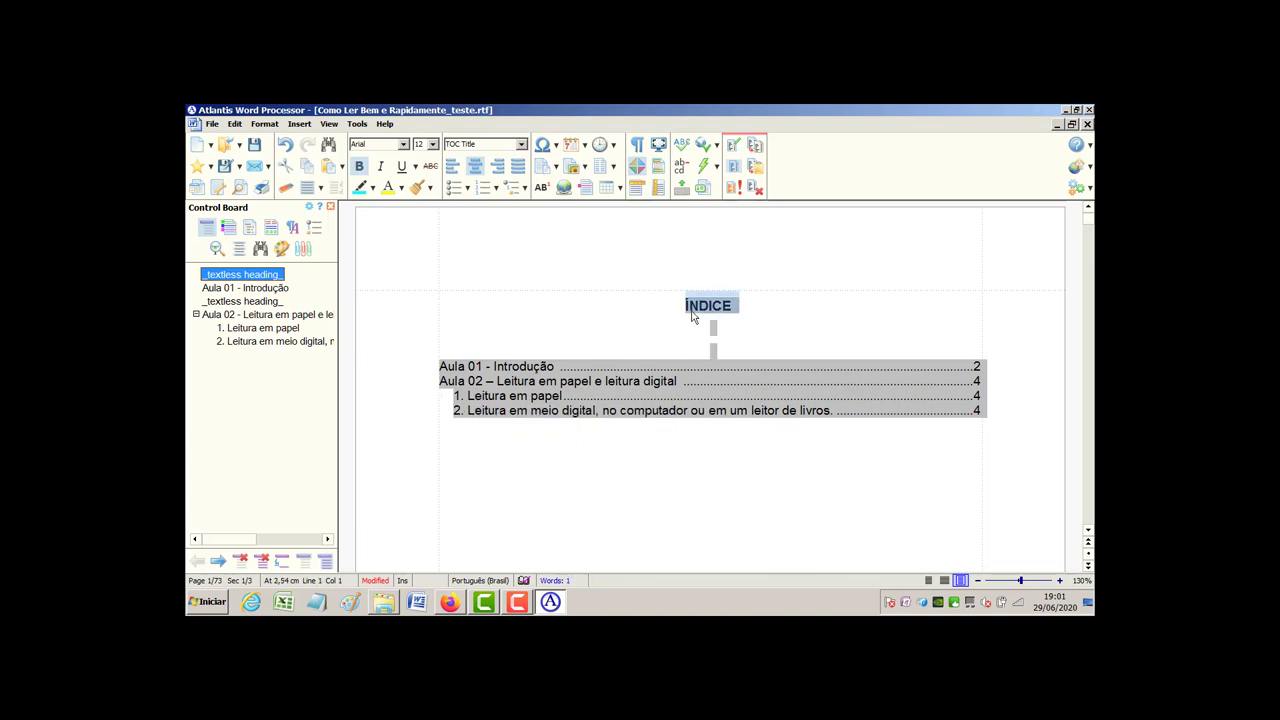
{"action": "left_click_drag", "start_coordinate": [688, 312], "coordinate": [977, 413]}
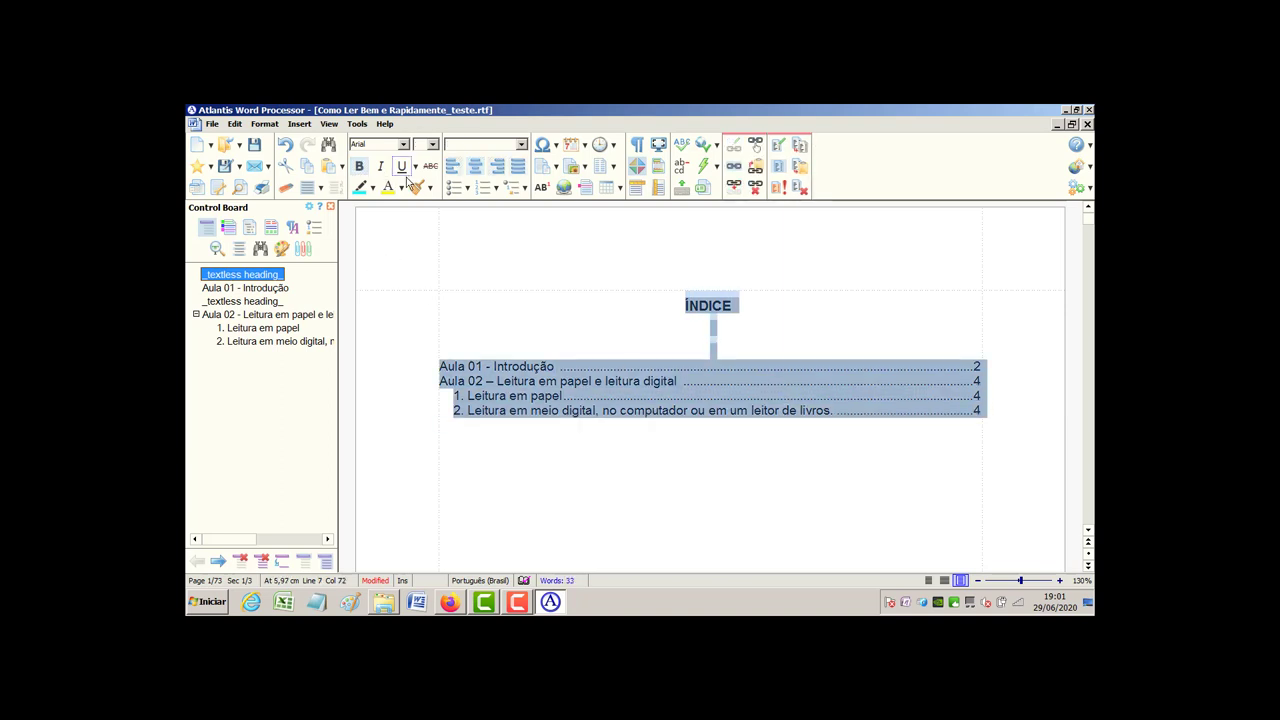
{"action": "left_click", "coordinate": [341, 167]}
{"action": "left_click", "coordinate": [358, 166]}
{"action": "left_click", "coordinate": [430, 187]}
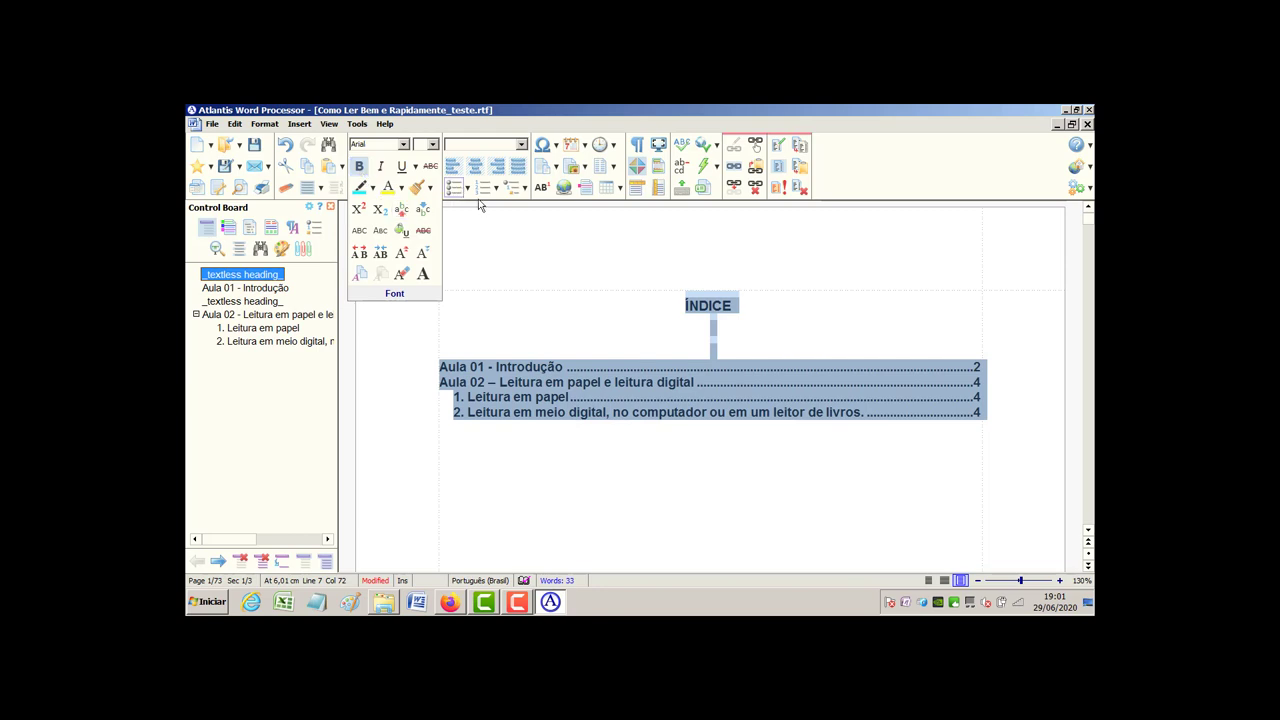
Apply the All caps font effect to the whole table of contents and save the document
{"action": "right_click", "coordinate": [586, 397]}
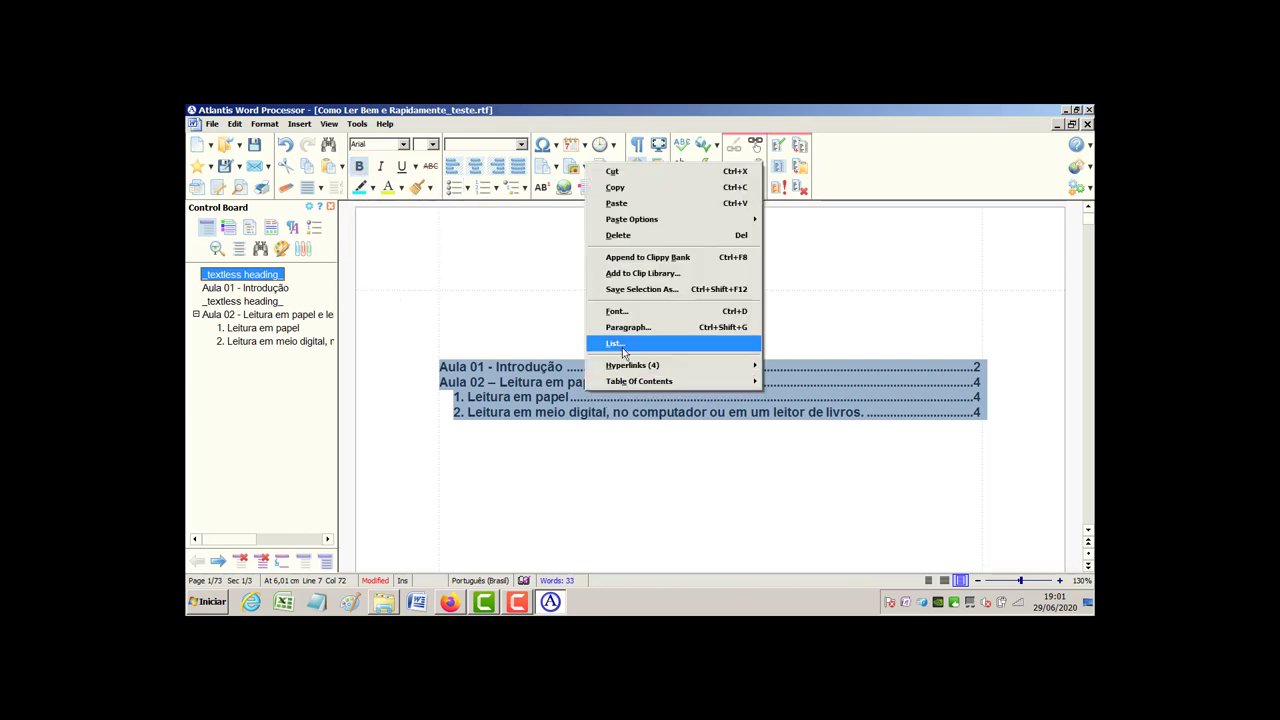
{"action": "left_click", "coordinate": [627, 314]}
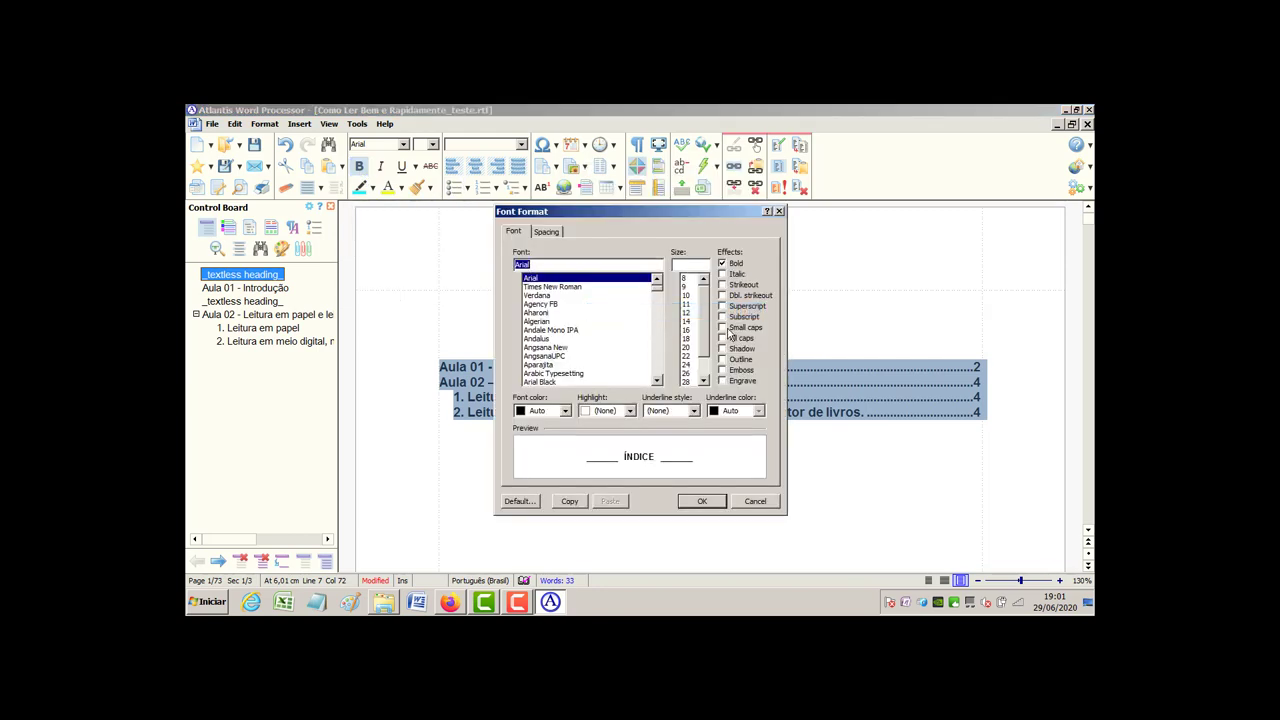
{"action": "left_click", "coordinate": [723, 338]}
{"action": "left_click", "coordinate": [702, 501]}
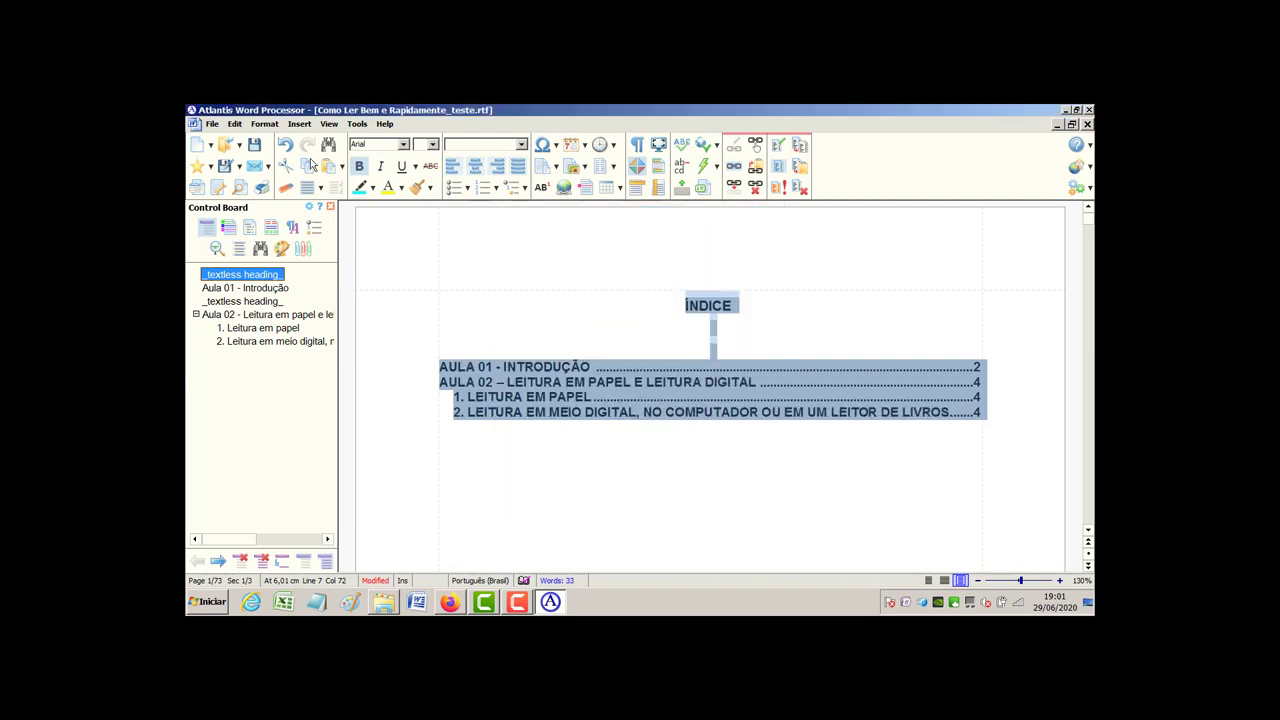
{"action": "left_click", "coordinate": [254, 145]}
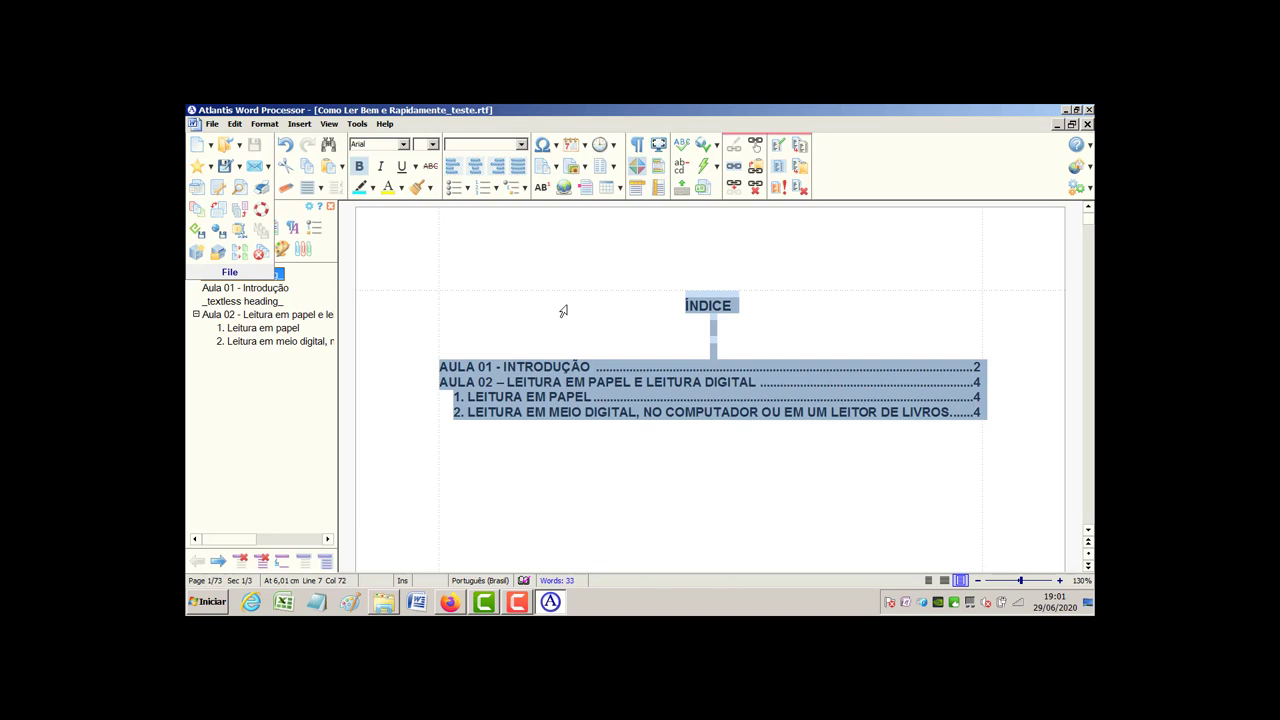
{"action": "left_click", "coordinate": [791, 315]}
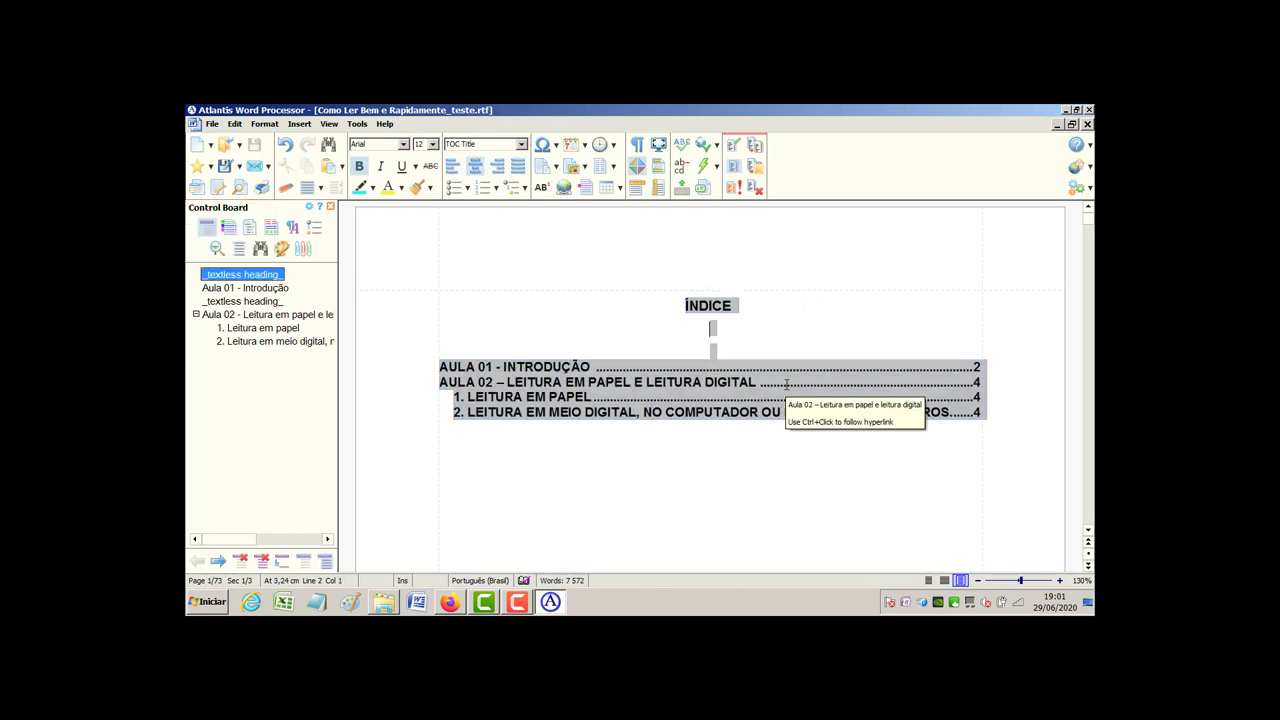
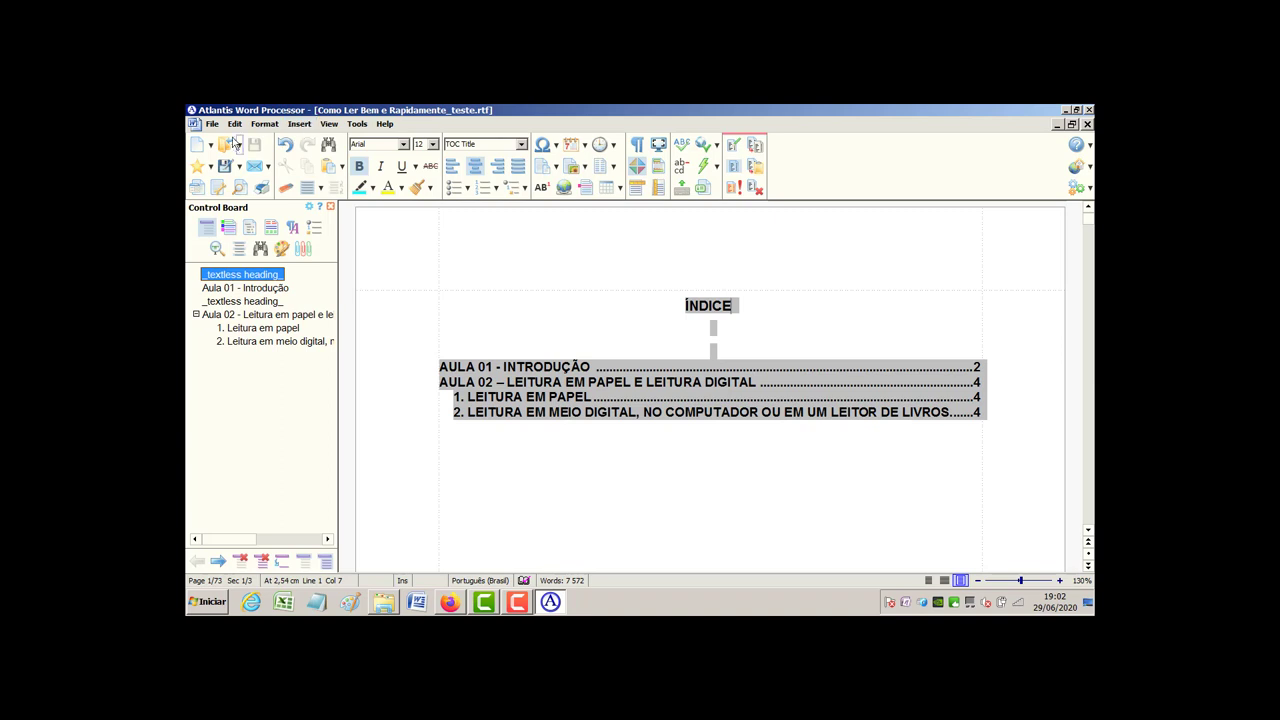
Export the document as the eBook "Como Ler Bem e Rapidamente_teste" in EPUB format in the Documents folder, with DFG as the author
{"action": "left_click", "coordinate": [212, 124]}
{"action": "mouse_move", "coordinate": [258, 265]}
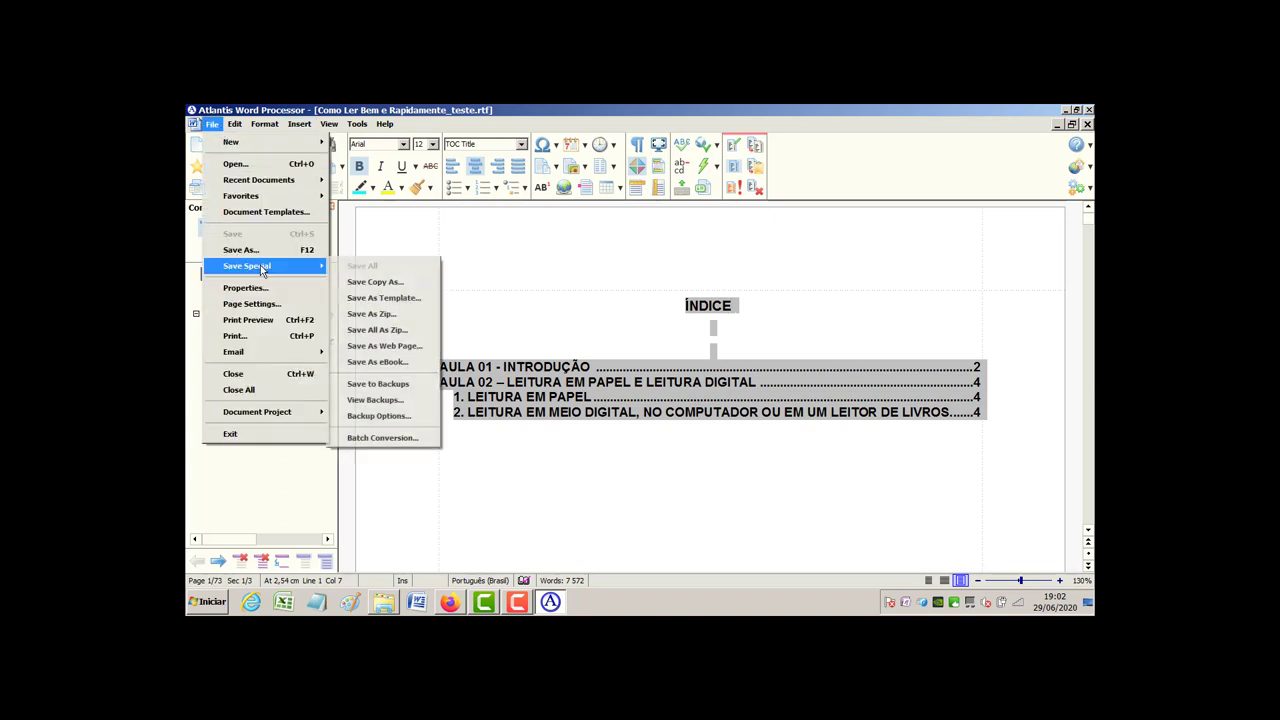
{"action": "left_click", "coordinate": [420, 362]}
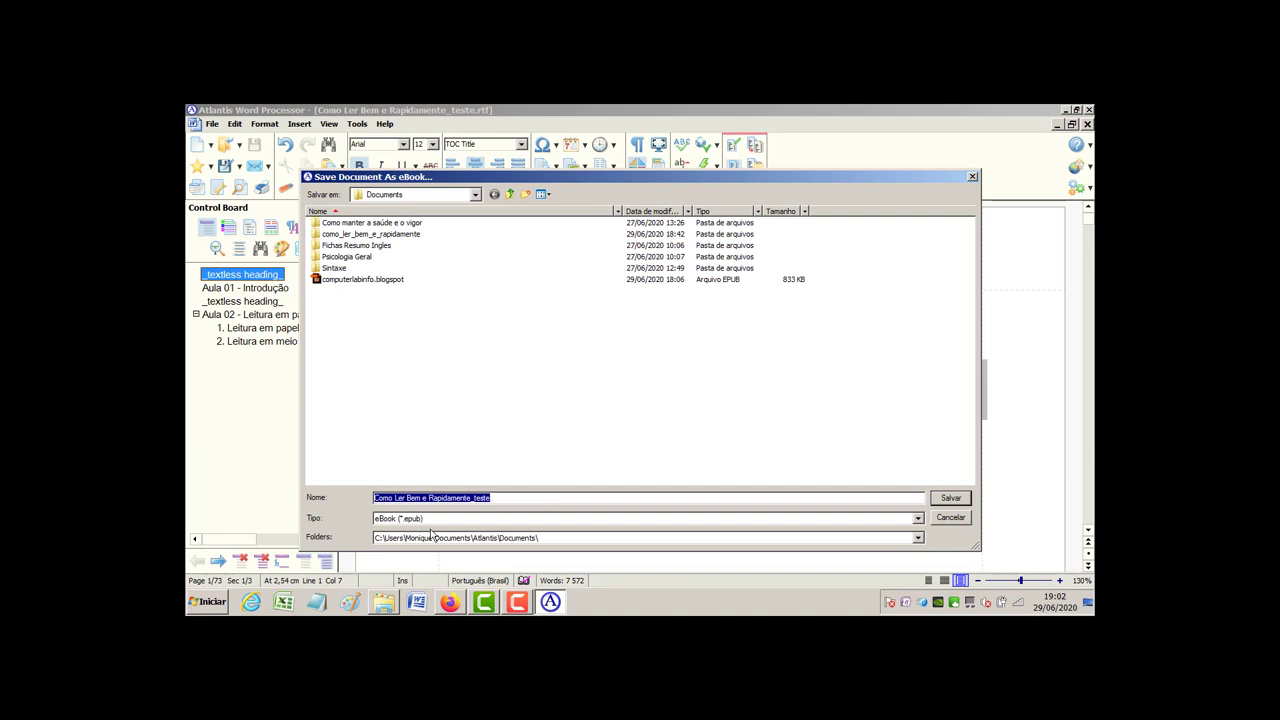
{"action": "left_click", "coordinate": [951, 498]}
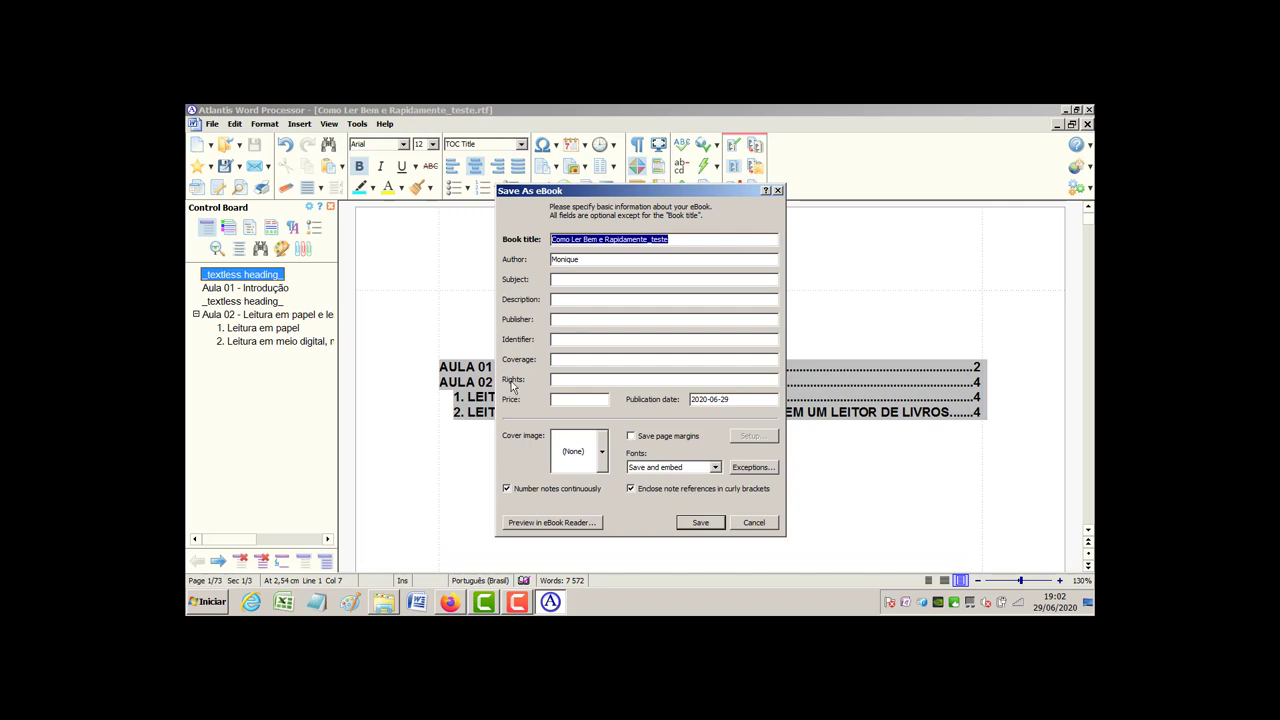
{"action": "left_click_drag", "start_coordinate": [600, 262], "coordinate": [541, 263]}
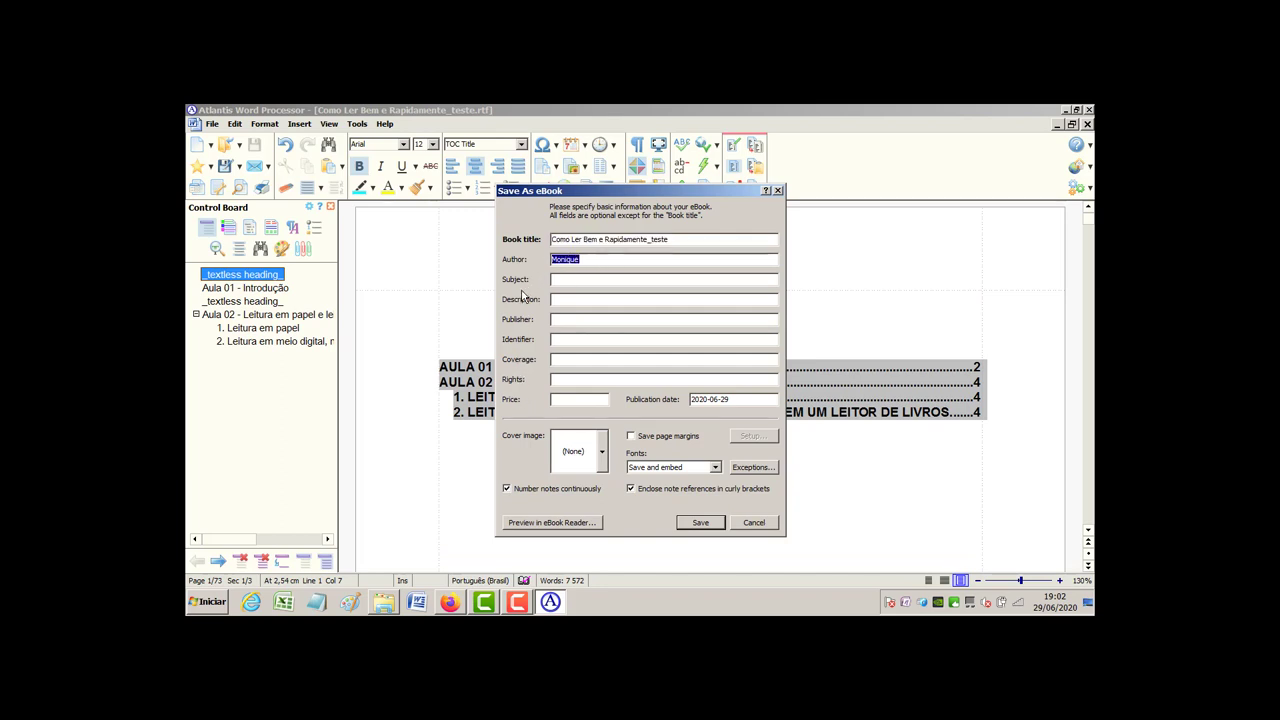
{"action": "type", "text": "DFG"}
Choose to load the eBook's cover image from a file and browse to the Atlantis\Clip Library\Images folder in Documentos
{"action": "left_click", "coordinate": [603, 466]}
{"action": "left_click", "coordinate": [580, 460]}
{"action": "left_click", "coordinate": [578, 462]}
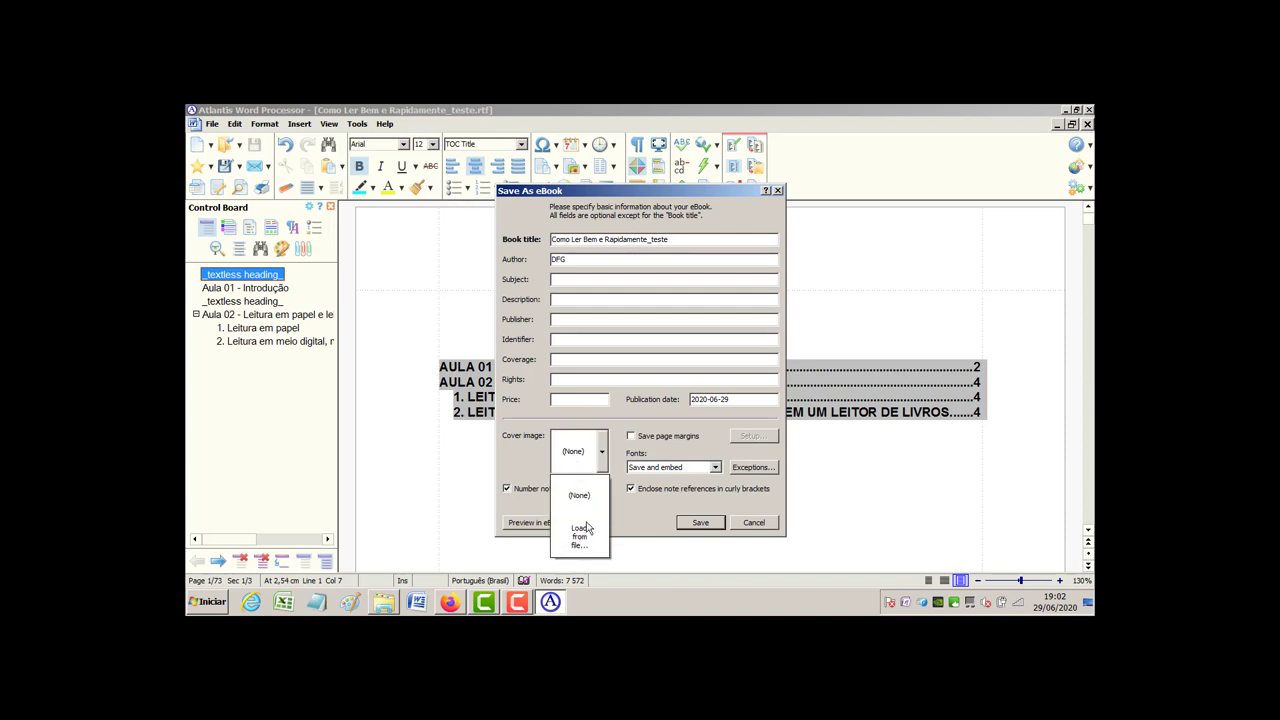
{"action": "left_click", "coordinate": [585, 540]}
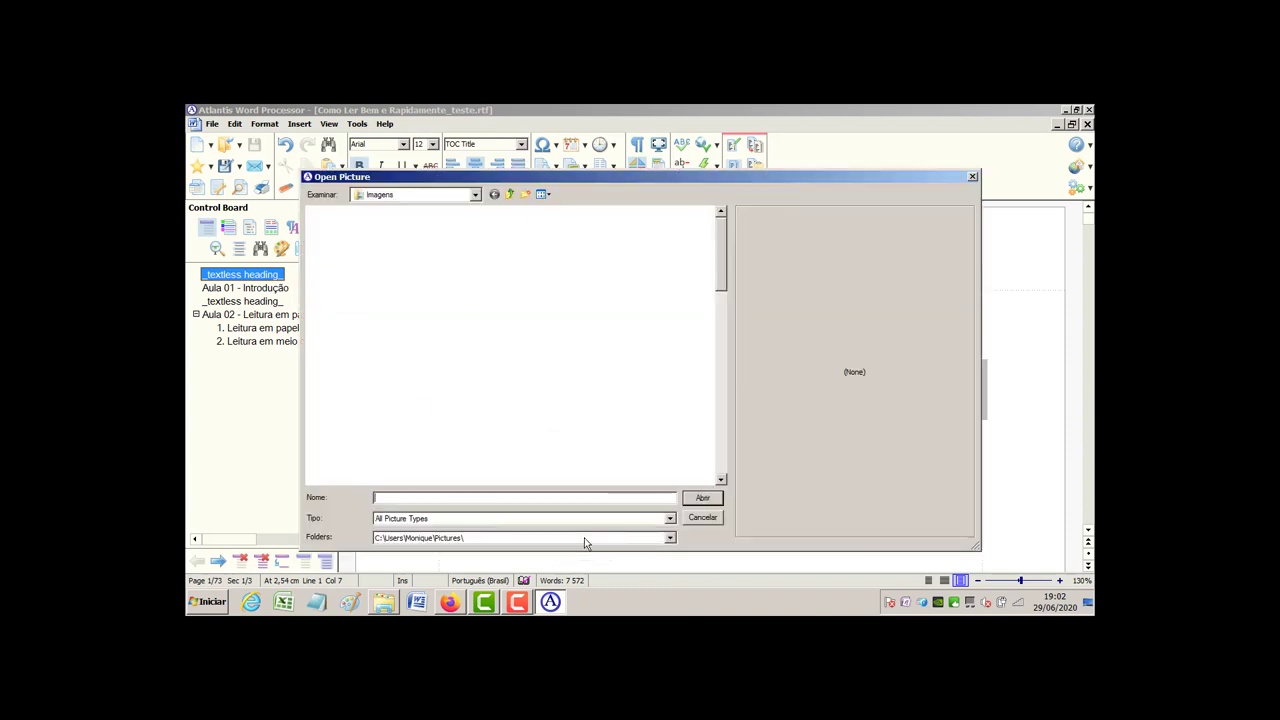
{"action": "left_click", "coordinate": [475, 194]}
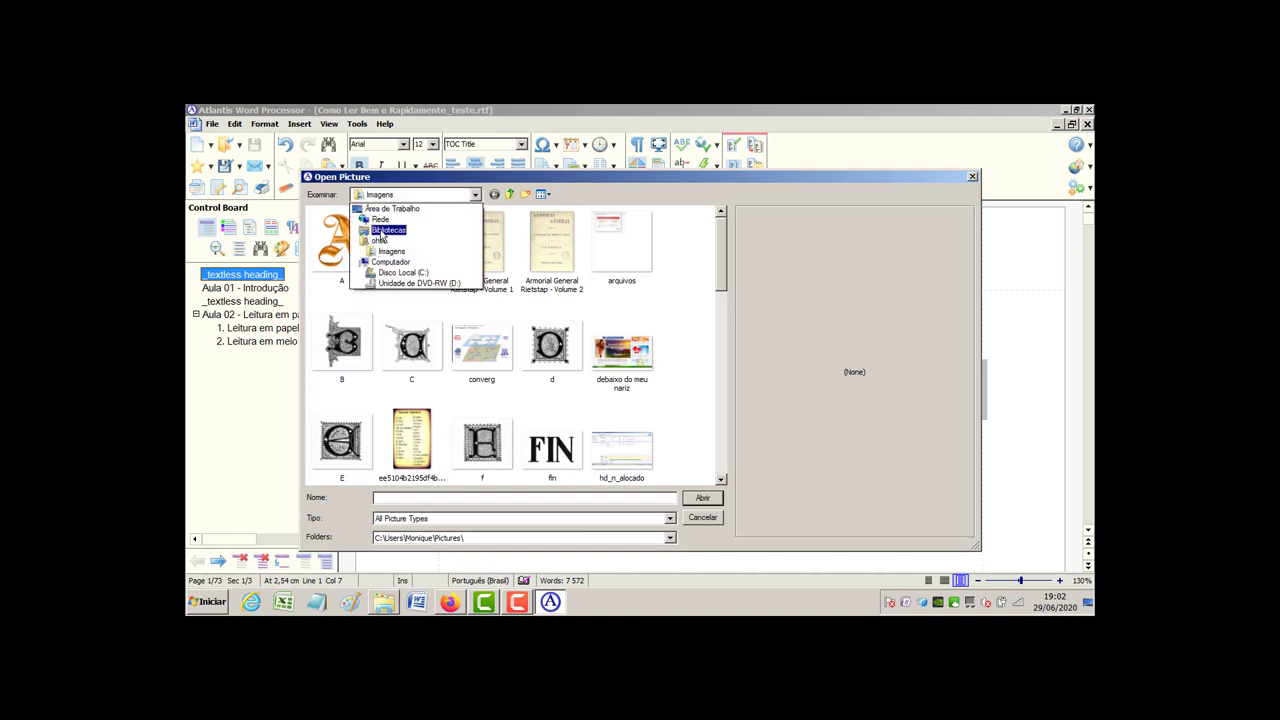
{"action": "left_click", "coordinate": [383, 231]}
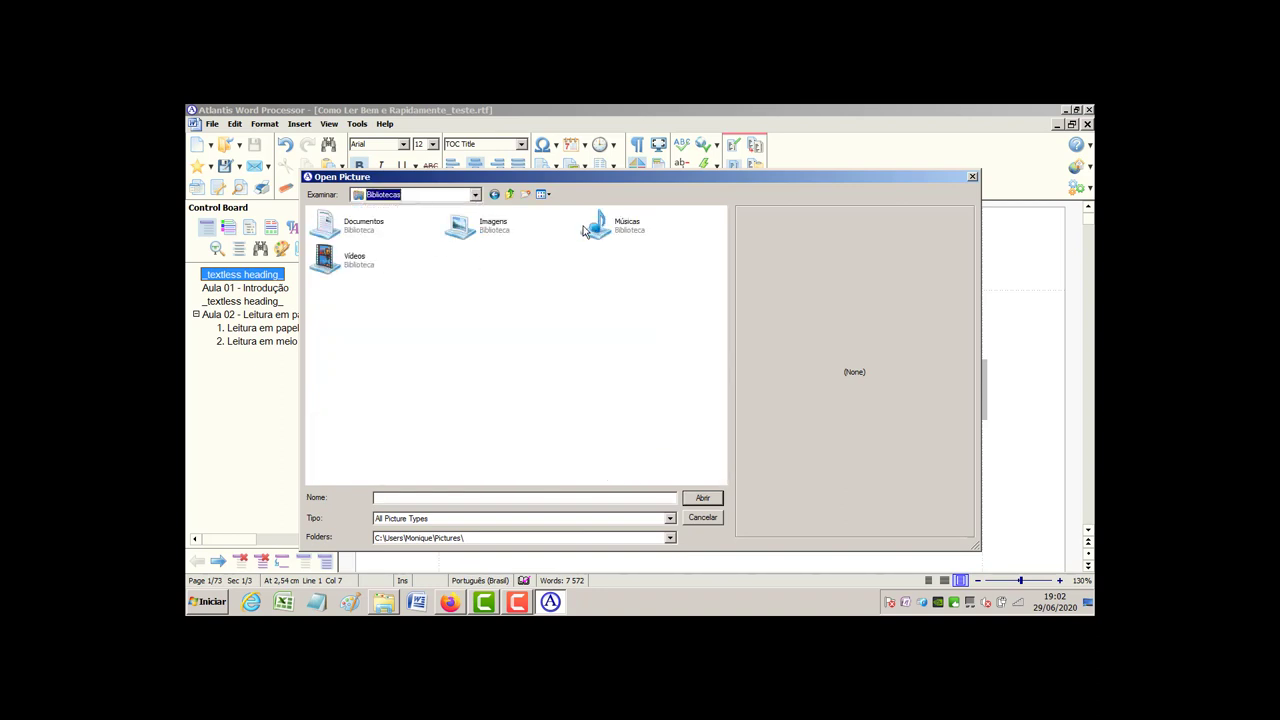
{"action": "left_click", "coordinate": [476, 196]}
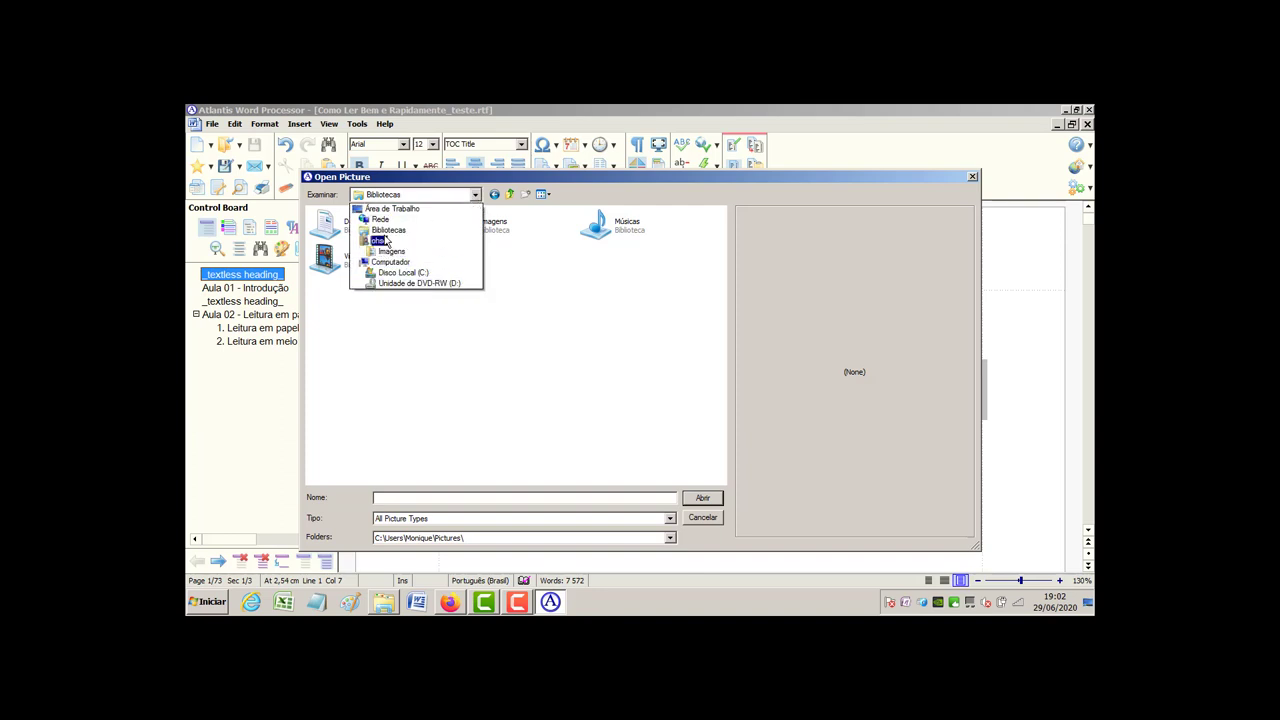
{"action": "left_click", "coordinate": [386, 234]}
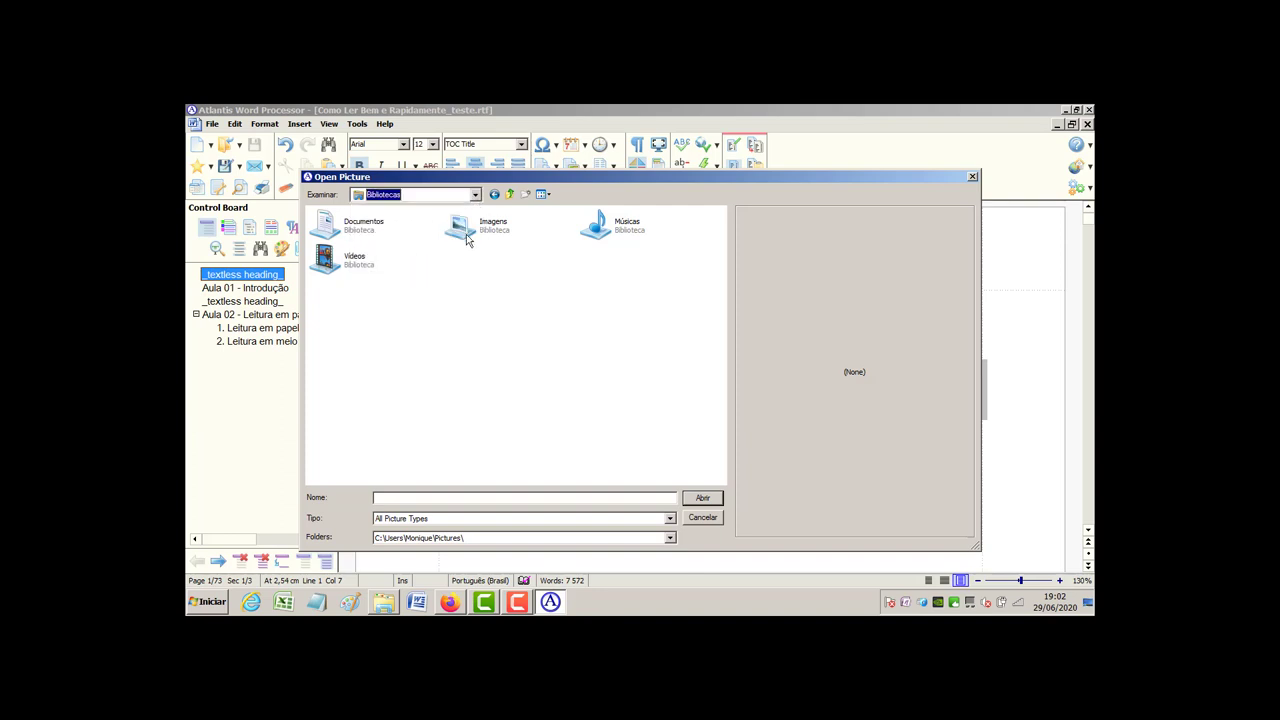
{"action": "double_click", "coordinate": [371, 233]}
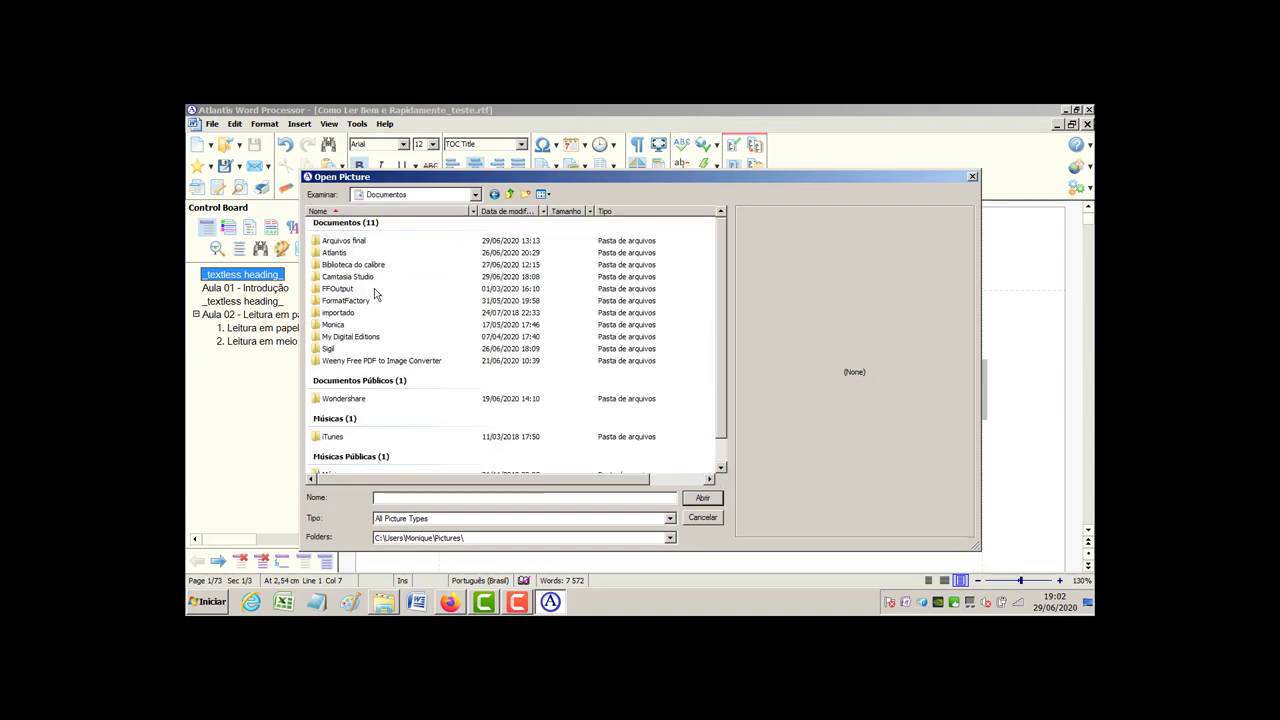
{"action": "double_click", "coordinate": [336, 253]}
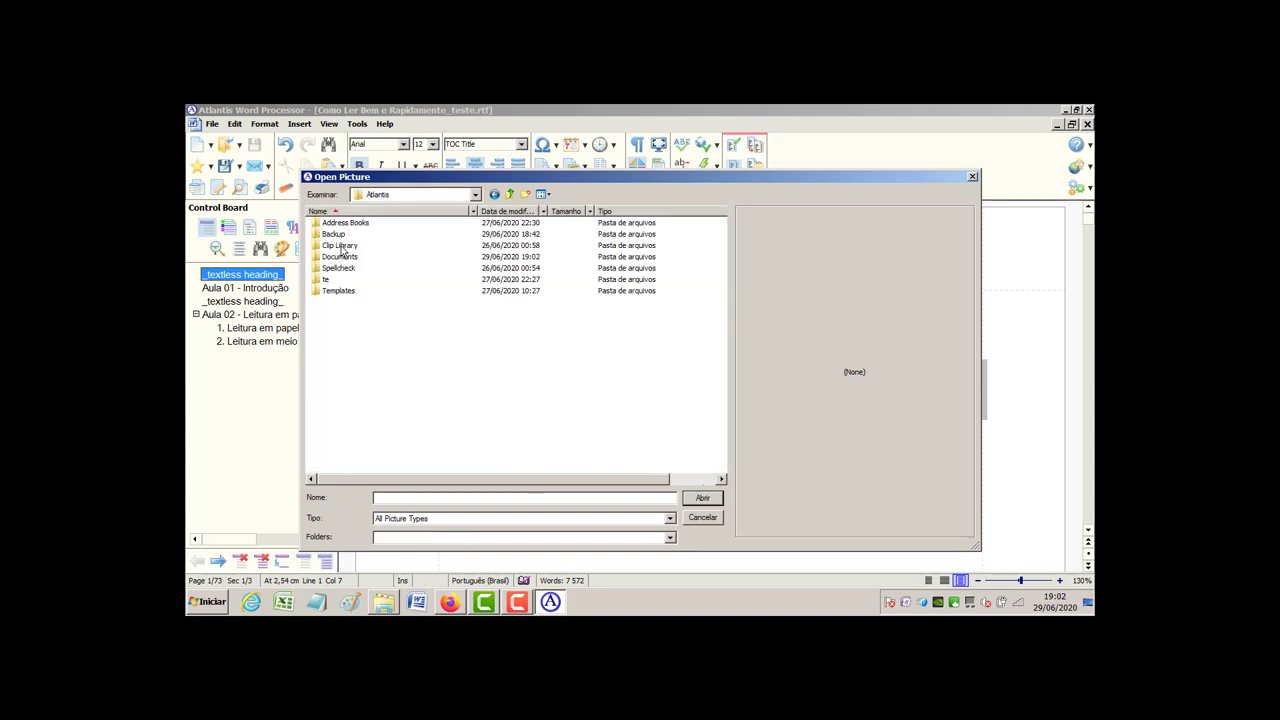
{"action": "double_click", "coordinate": [341, 246]}
{"action": "double_click", "coordinate": [340, 225]}
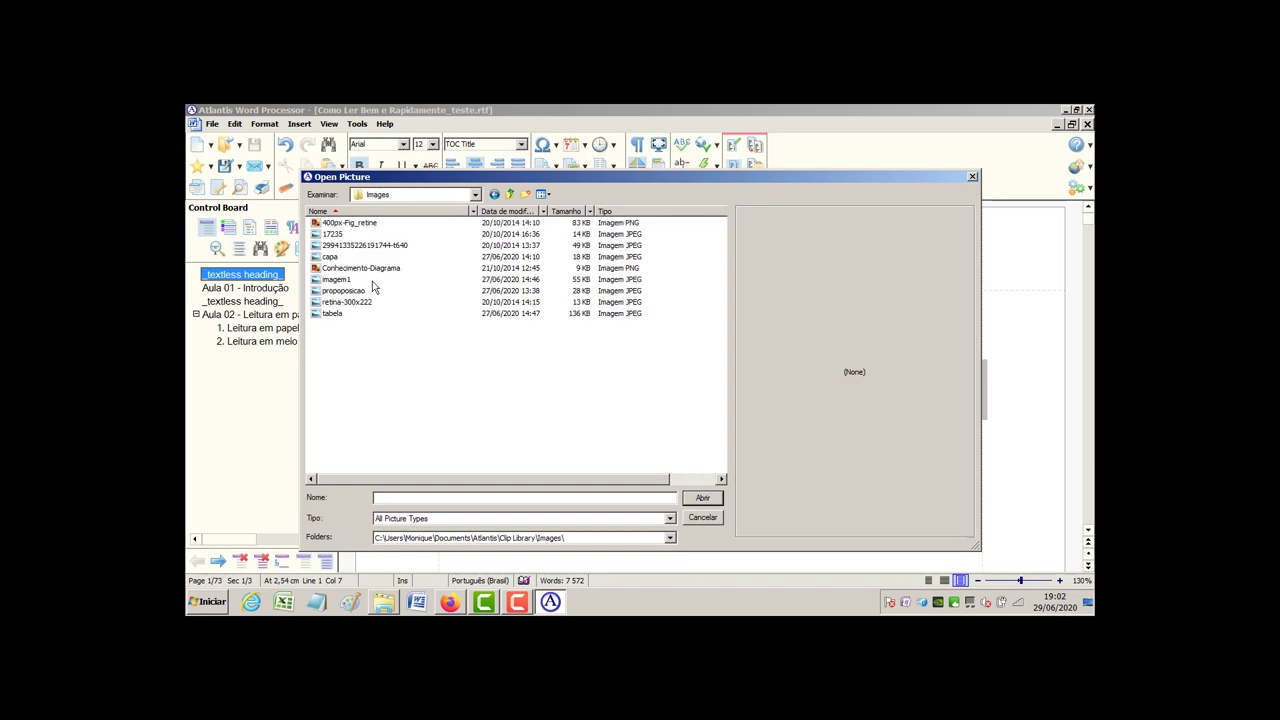
Use the picture "capa" as the cover image and save the eBook
{"action": "left_click", "coordinate": [346, 223]}
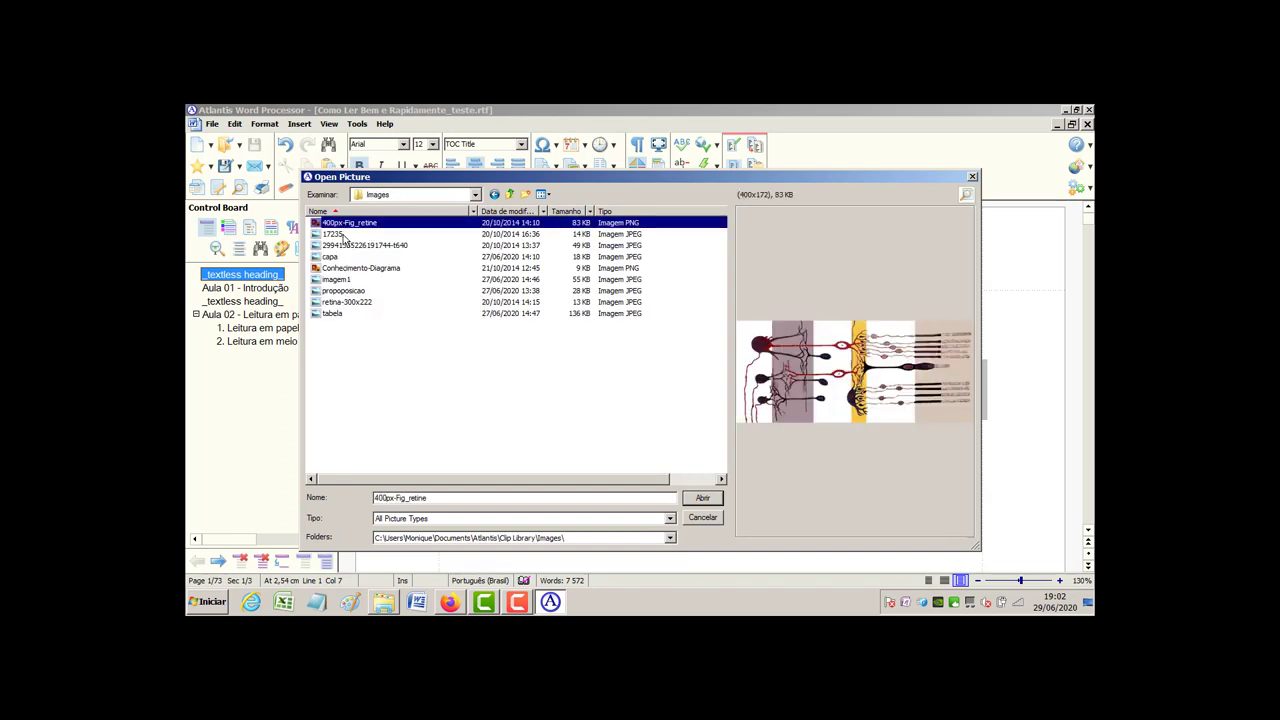
{"action": "left_click", "coordinate": [340, 234]}
{"action": "left_click", "coordinate": [330, 257]}
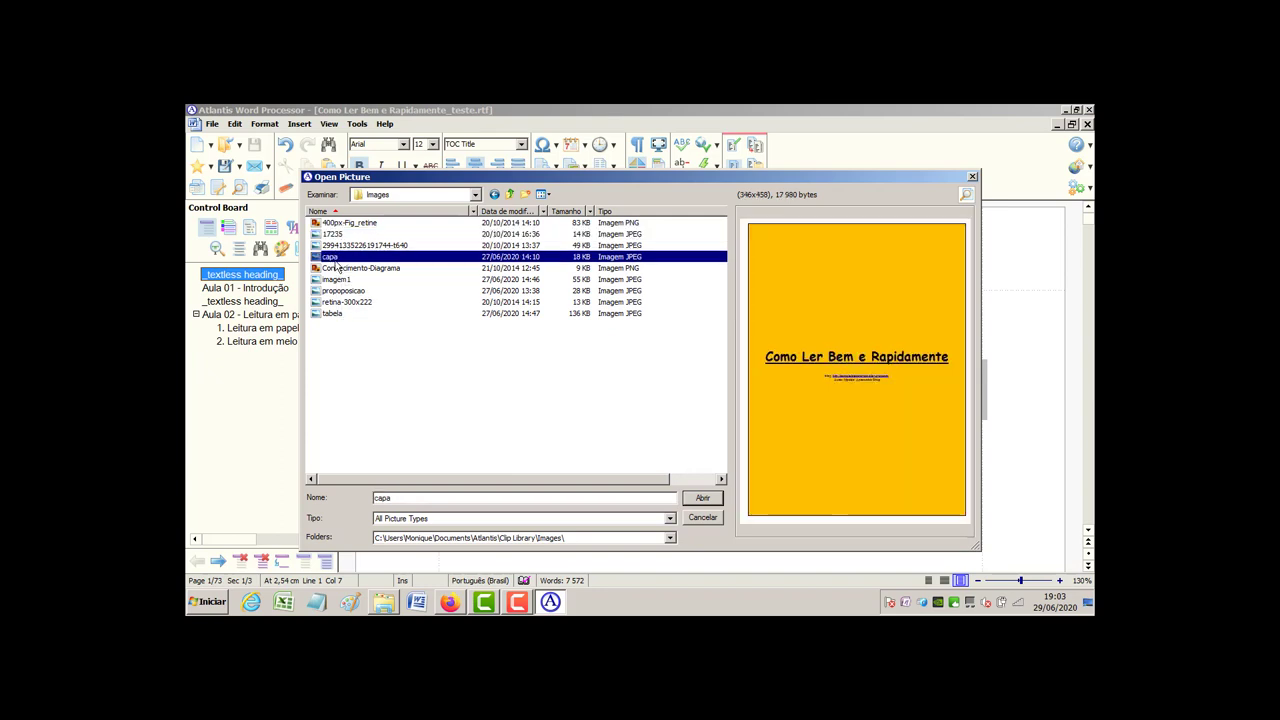
{"action": "left_click", "coordinate": [703, 497]}
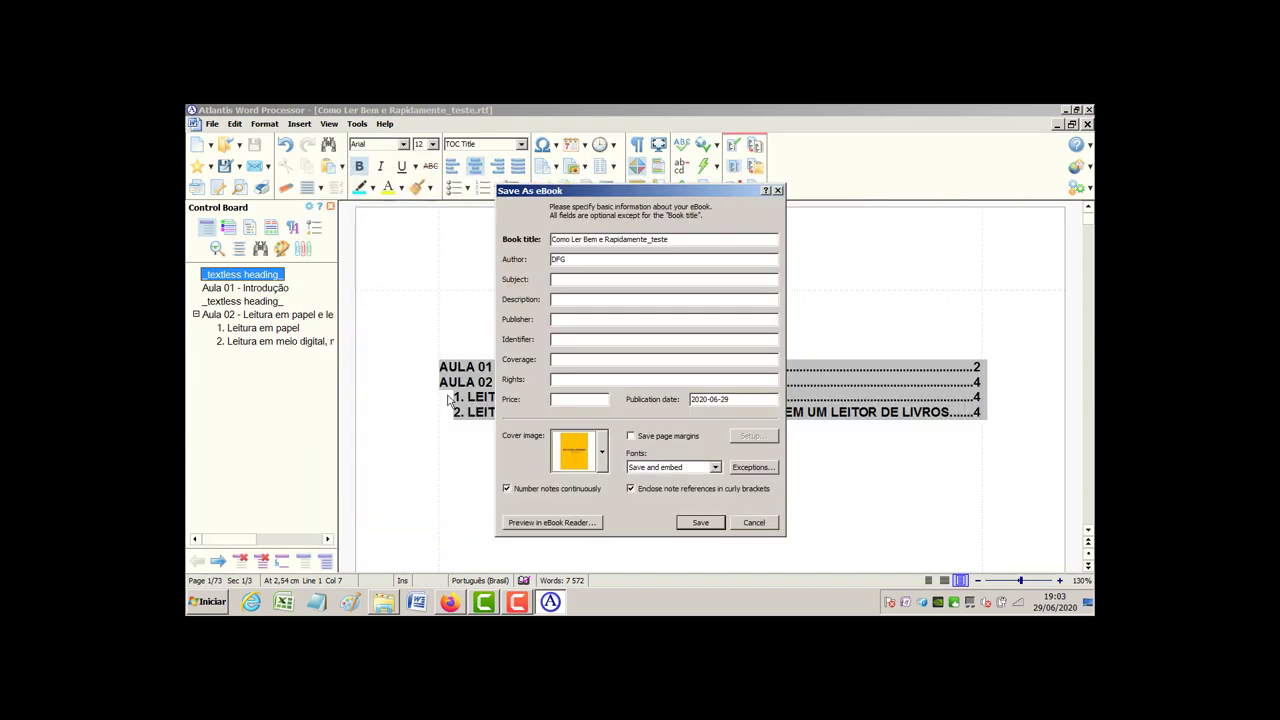
{"action": "left_click", "coordinate": [700, 522]}
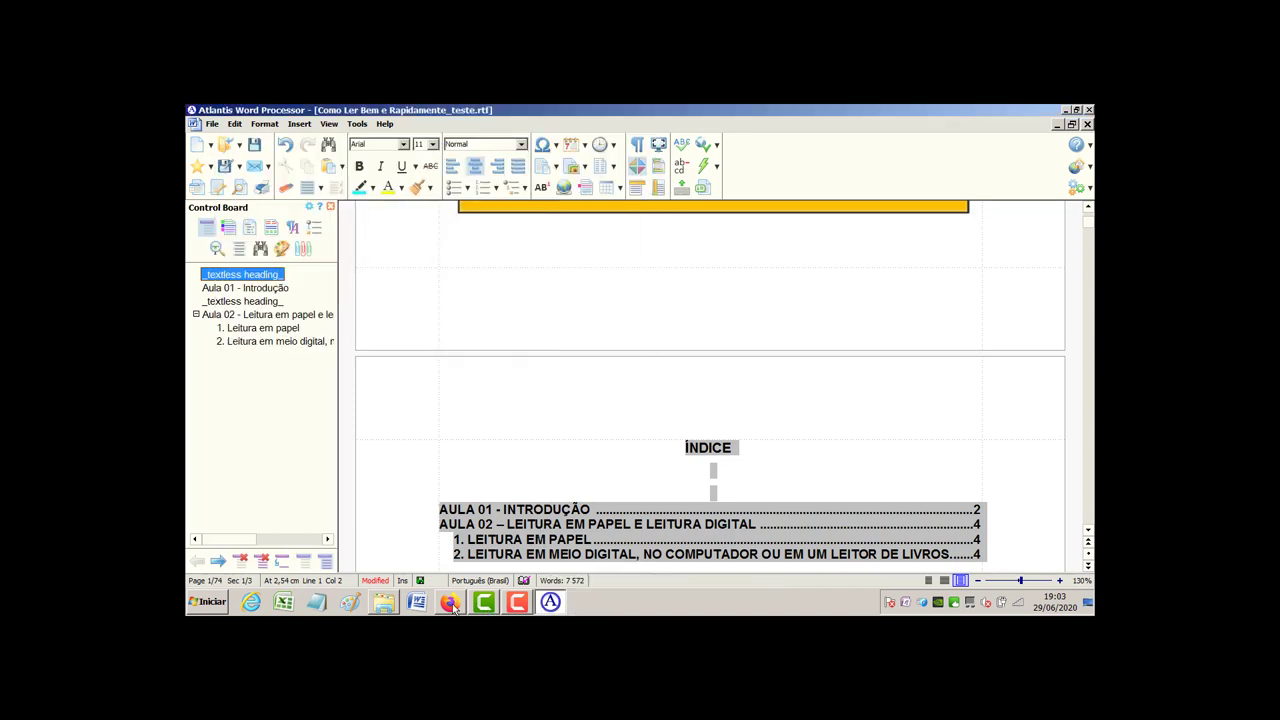
Switch to Windows Explorer, go up to the Atlantis Documents folder, and open "Como Ler Bem e Rapidamente_teste" EPUB in Adobe Digital Editions
{"action": "left_click", "coordinate": [384, 601]}
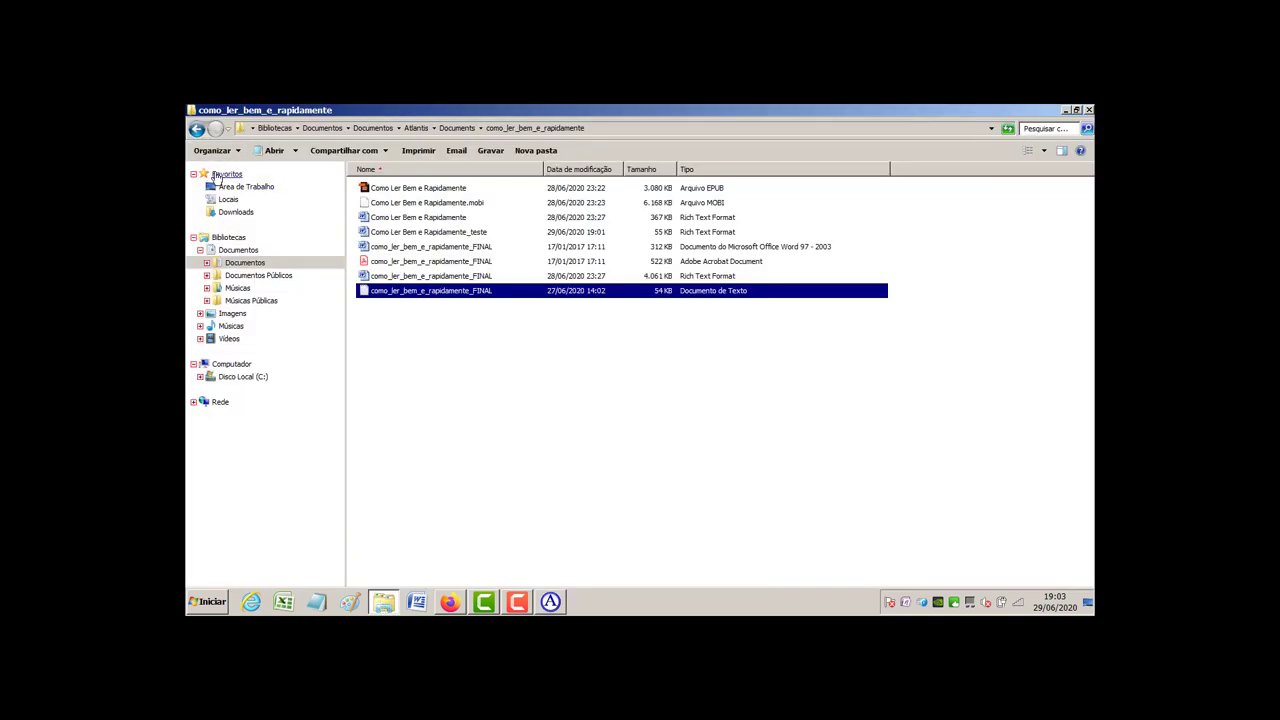
{"action": "left_click", "coordinate": [197, 128]}
{"action": "left_click", "coordinate": [215, 128]}
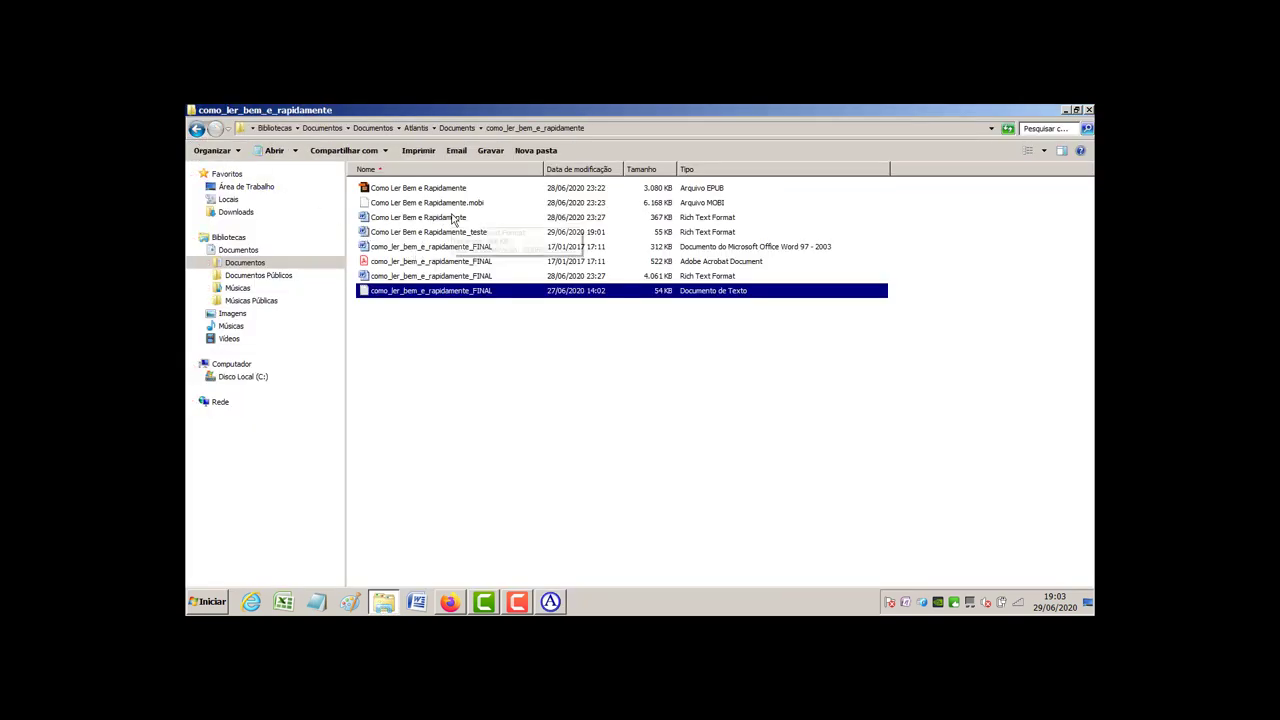
{"action": "left_click", "coordinate": [463, 373]}
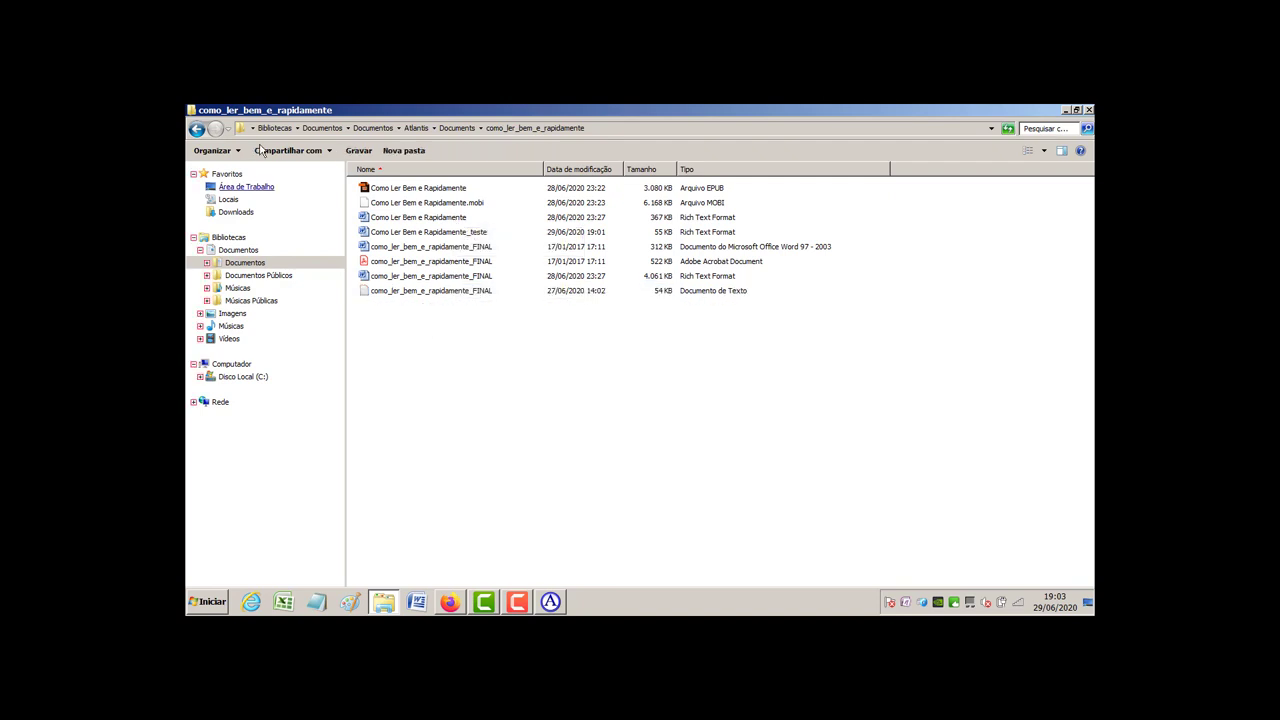
{"action": "left_click", "coordinate": [197, 129]}
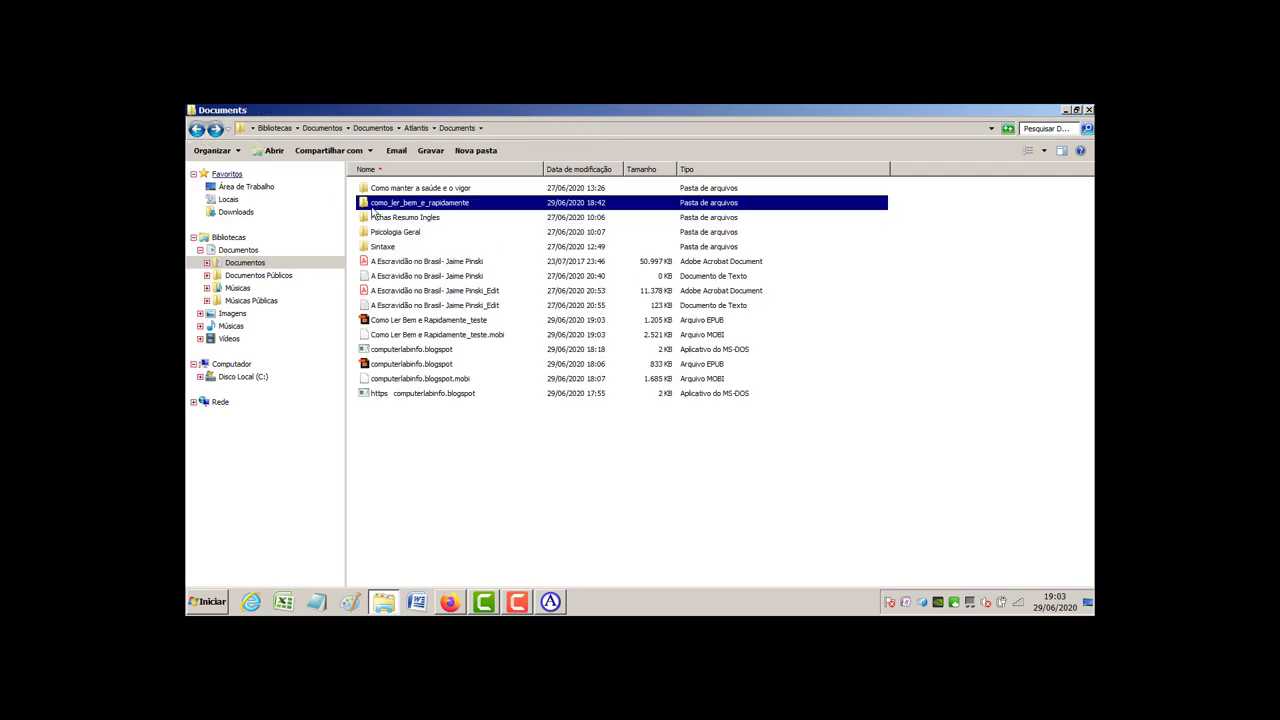
{"action": "left_click", "coordinate": [449, 321]}
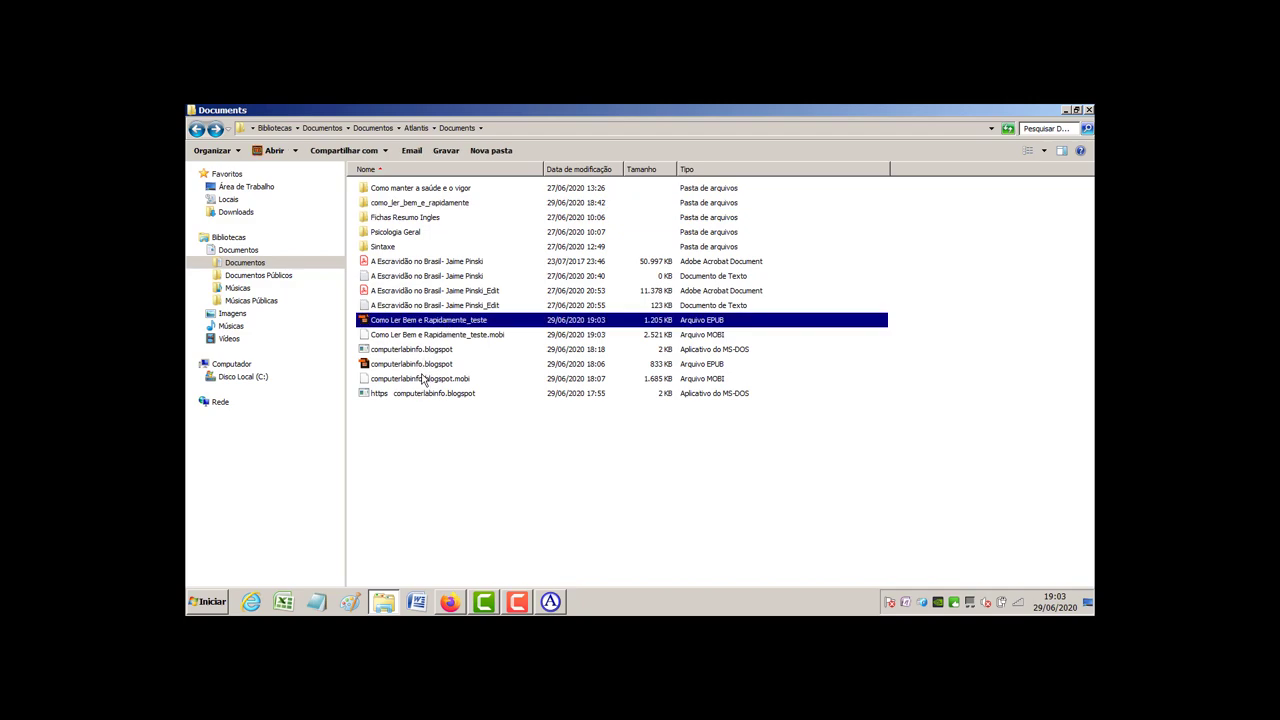
{"action": "left_click", "coordinate": [420, 364]}
{"action": "left_click", "coordinate": [420, 321]}
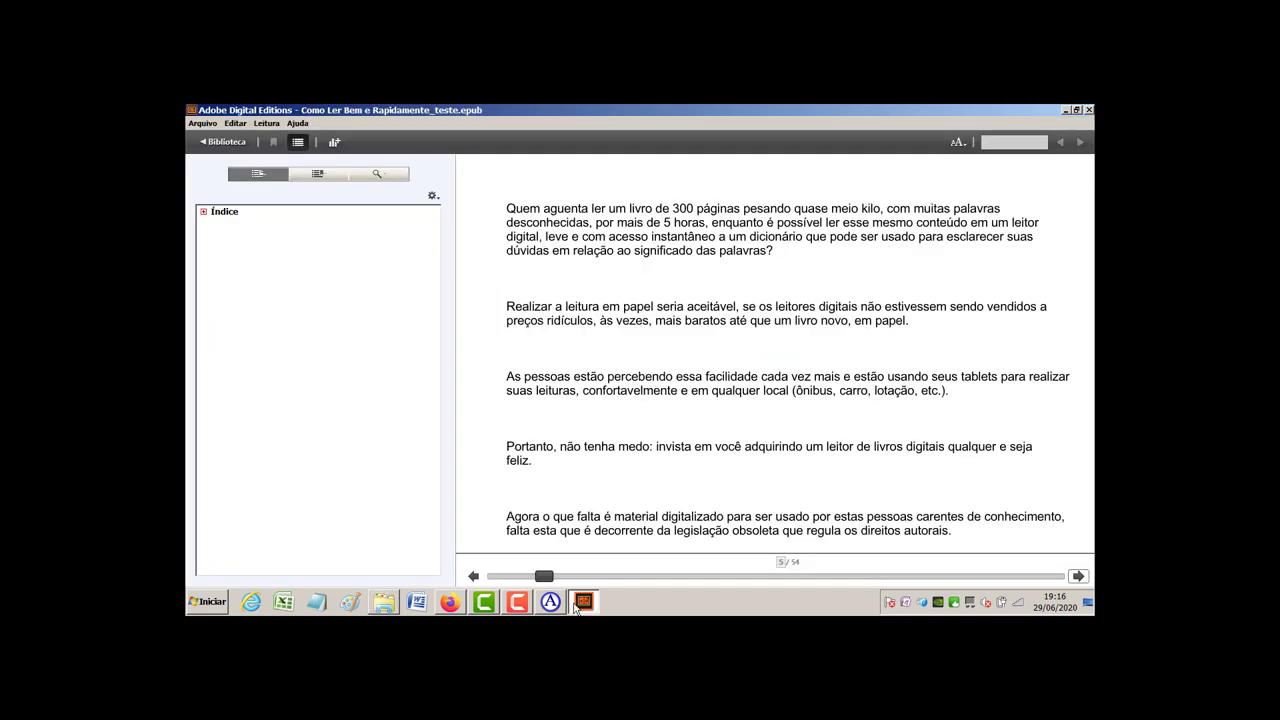
Switch to Atlantis to view the "ÍNDICE" page, and return to the Documents folder in Windows Explorer
{"action": "left_click", "coordinate": [550, 603]}
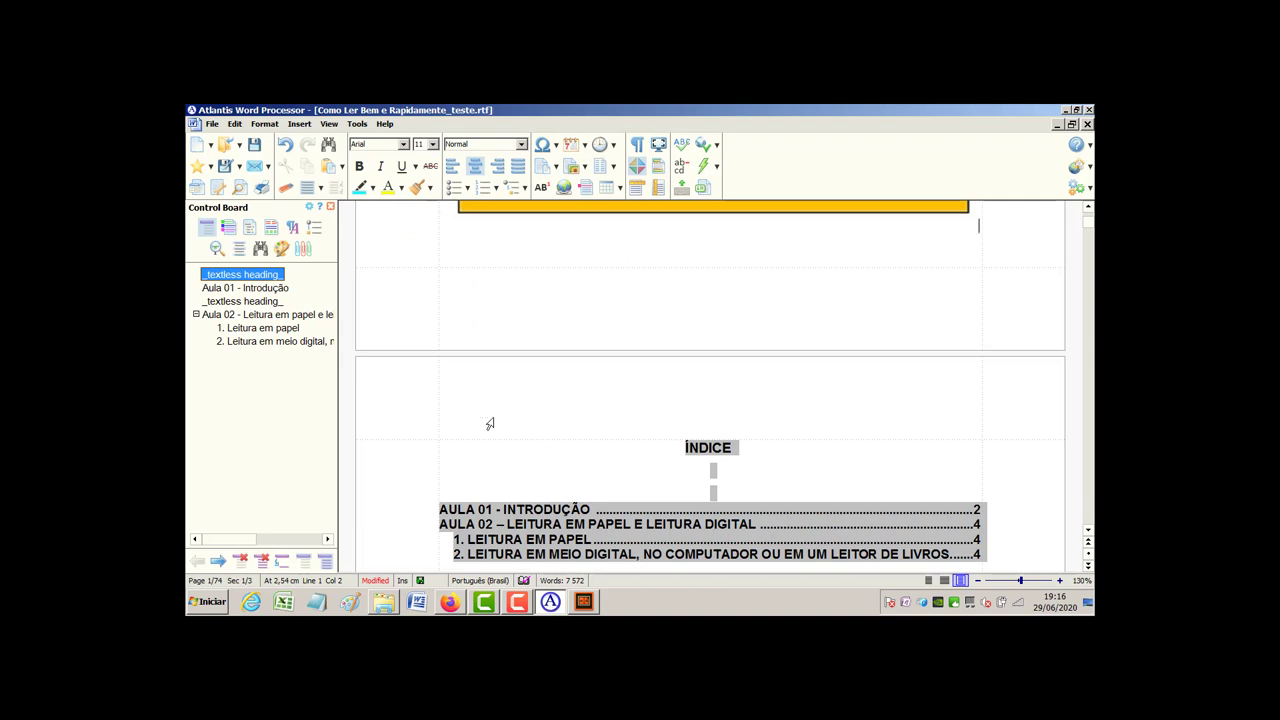
{"action": "scroll", "coordinate": [495, 428], "scroll_direction": "down", "scroll_amount": 1}
{"action": "scroll", "coordinate": [728, 441], "scroll_direction": "down", "scroll_amount": 1}
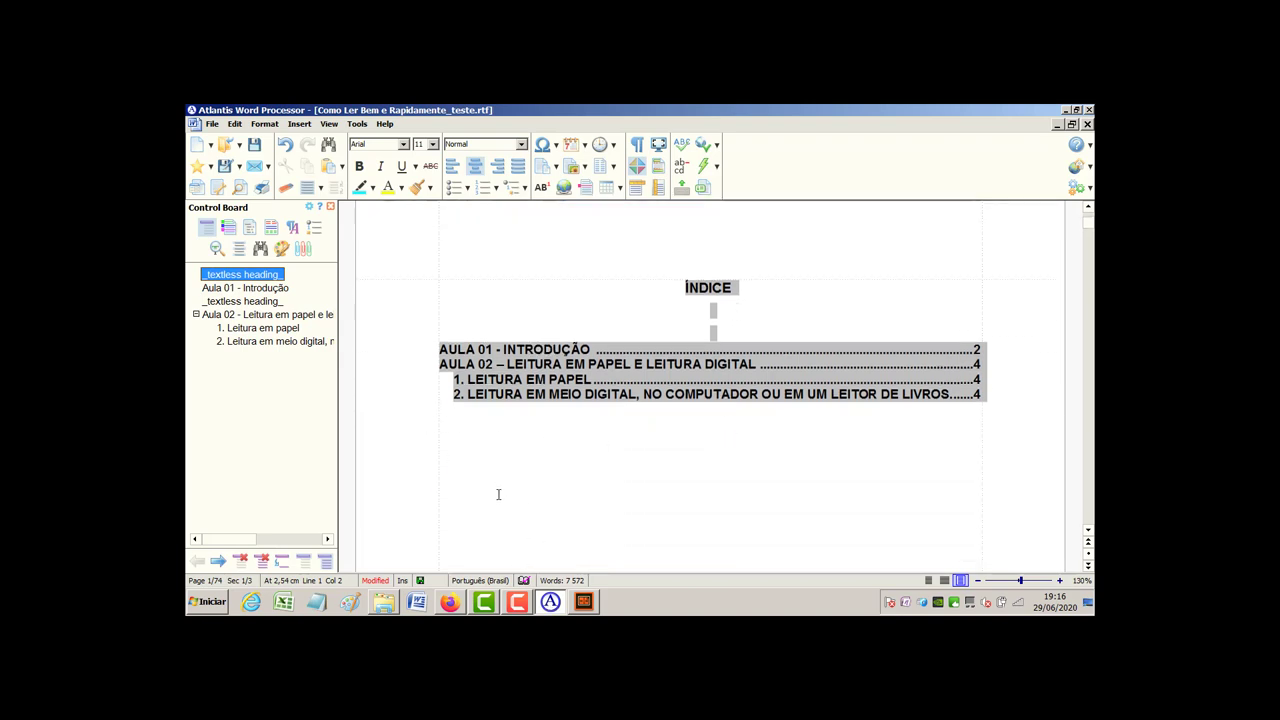
{"action": "left_click", "coordinate": [384, 601]}
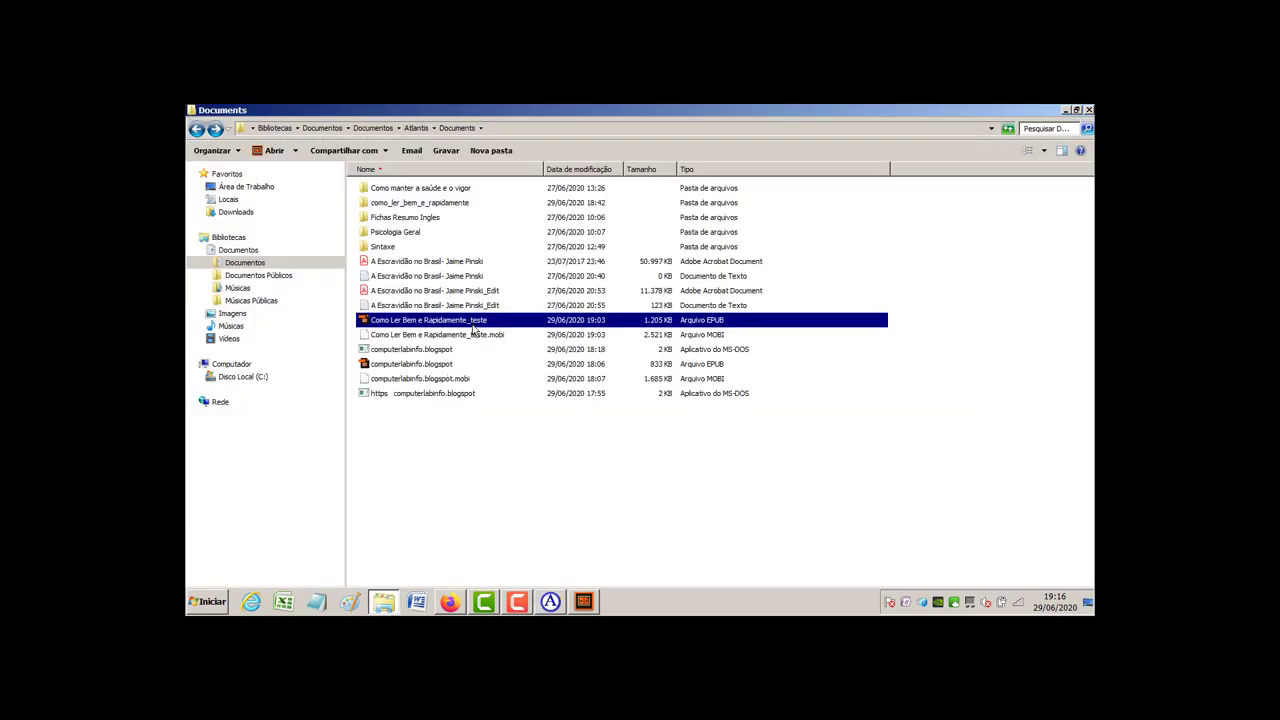
In Adobe Digital Editions, expand the eBook's contents and check the entries for Aula 01, Aula 02 and its two subsections
{"action": "left_click", "coordinate": [582, 601]}
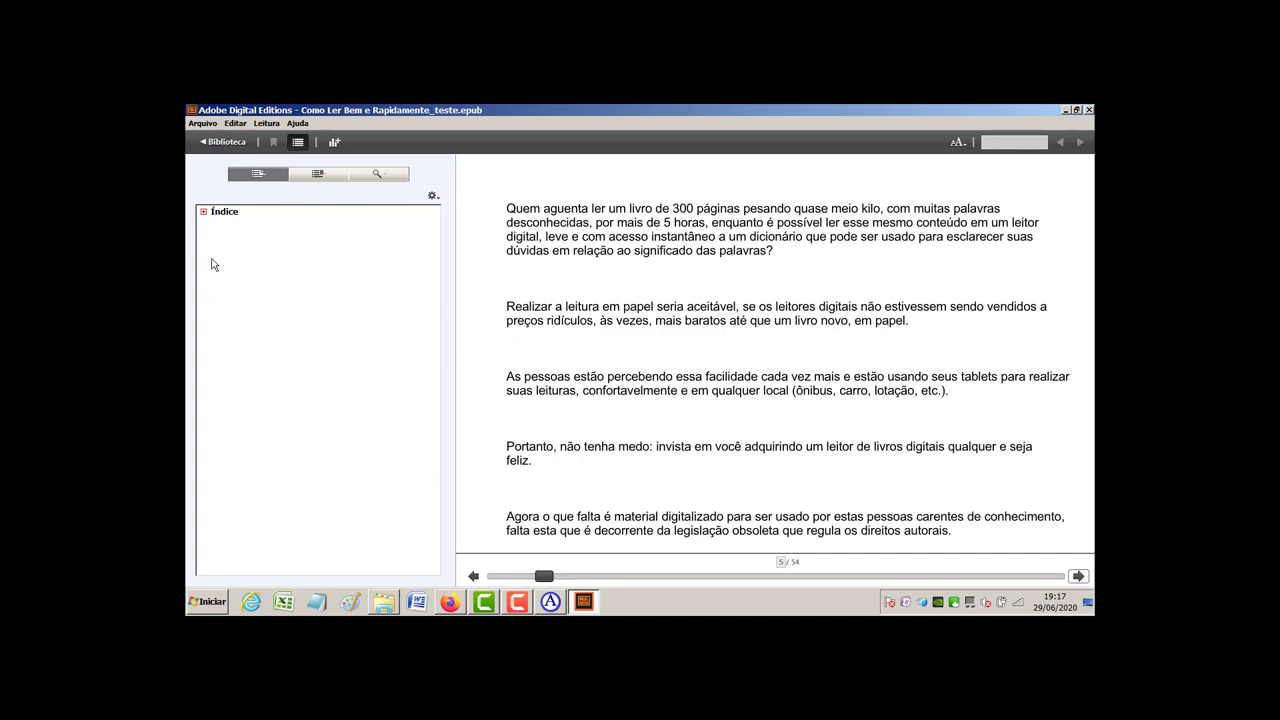
{"action": "left_click", "coordinate": [204, 213]}
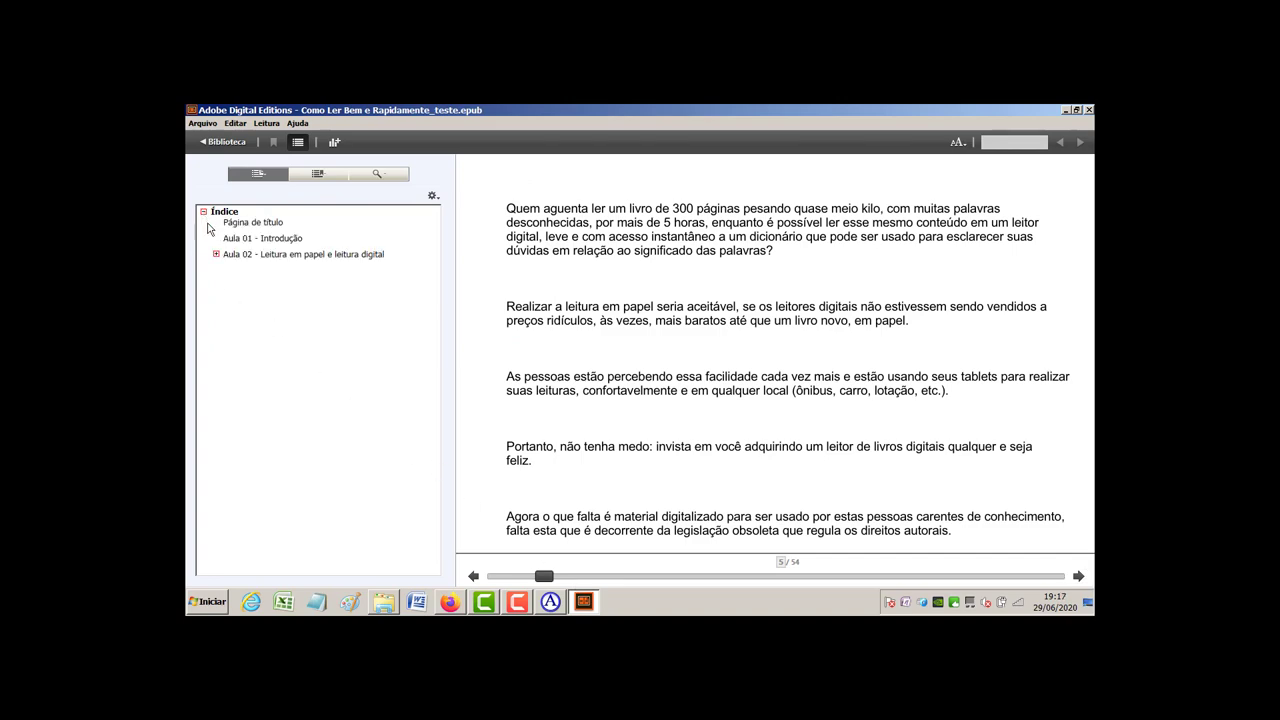
{"action": "left_click", "coordinate": [268, 244]}
{"action": "left_click", "coordinate": [274, 256]}
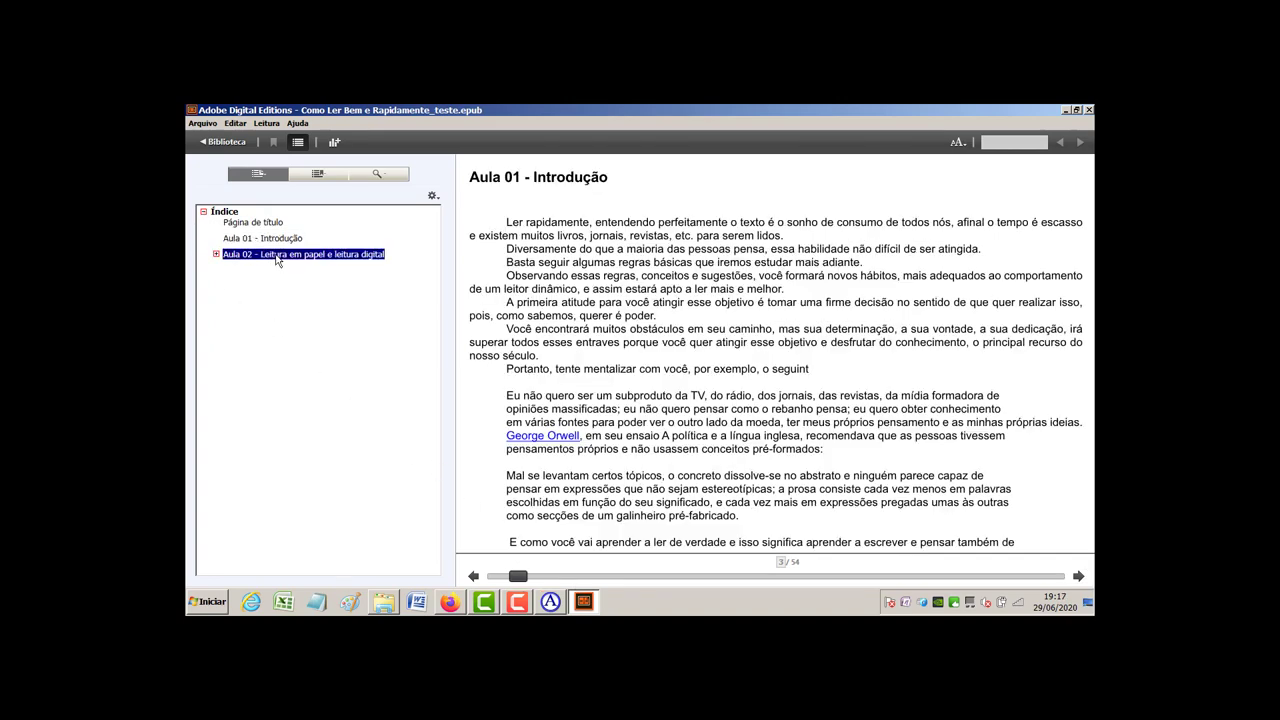
{"action": "left_click", "coordinate": [217, 255]}
{"action": "left_click", "coordinate": [254, 268]}
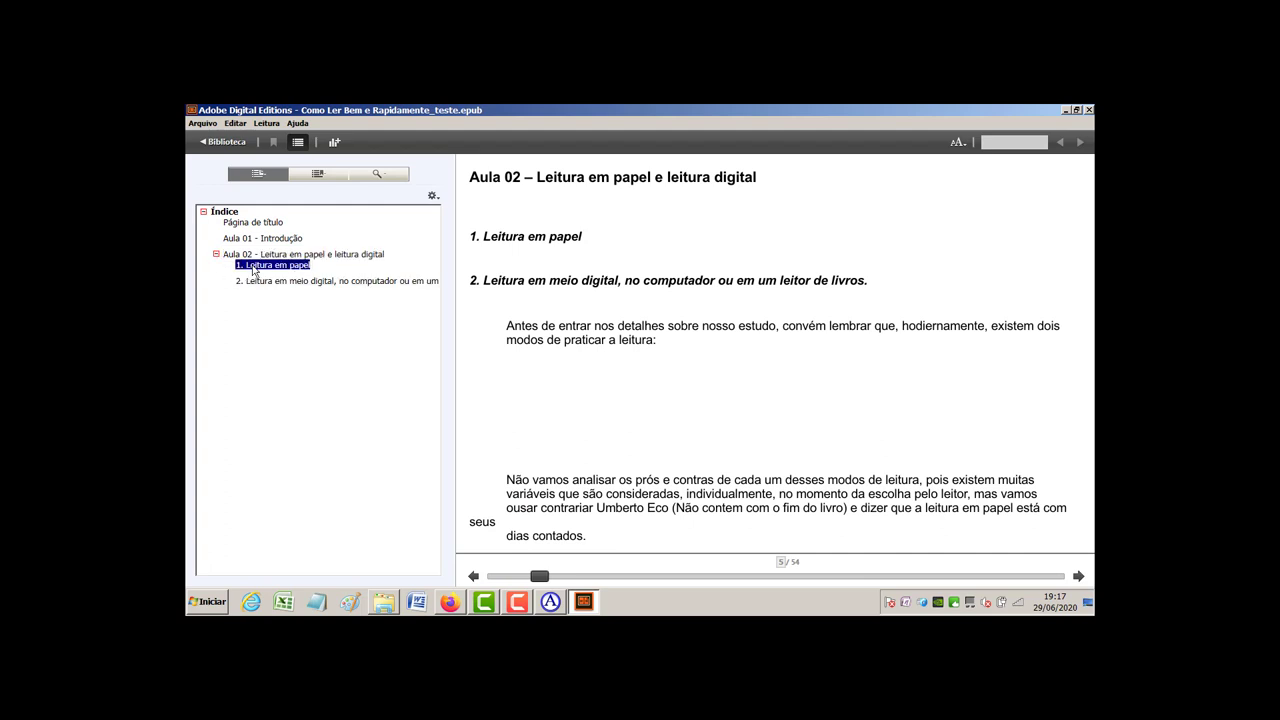
{"action": "left_click", "coordinate": [269, 283]}
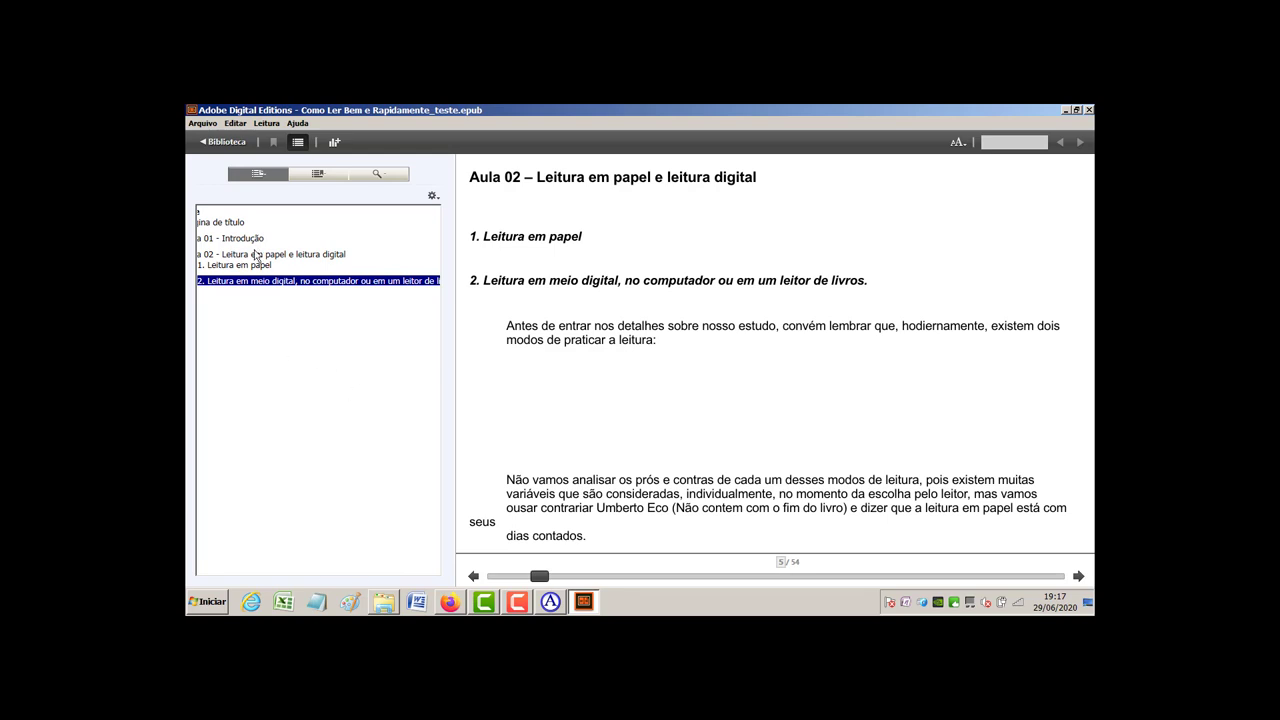
{"action": "left_click", "coordinate": [248, 240]}
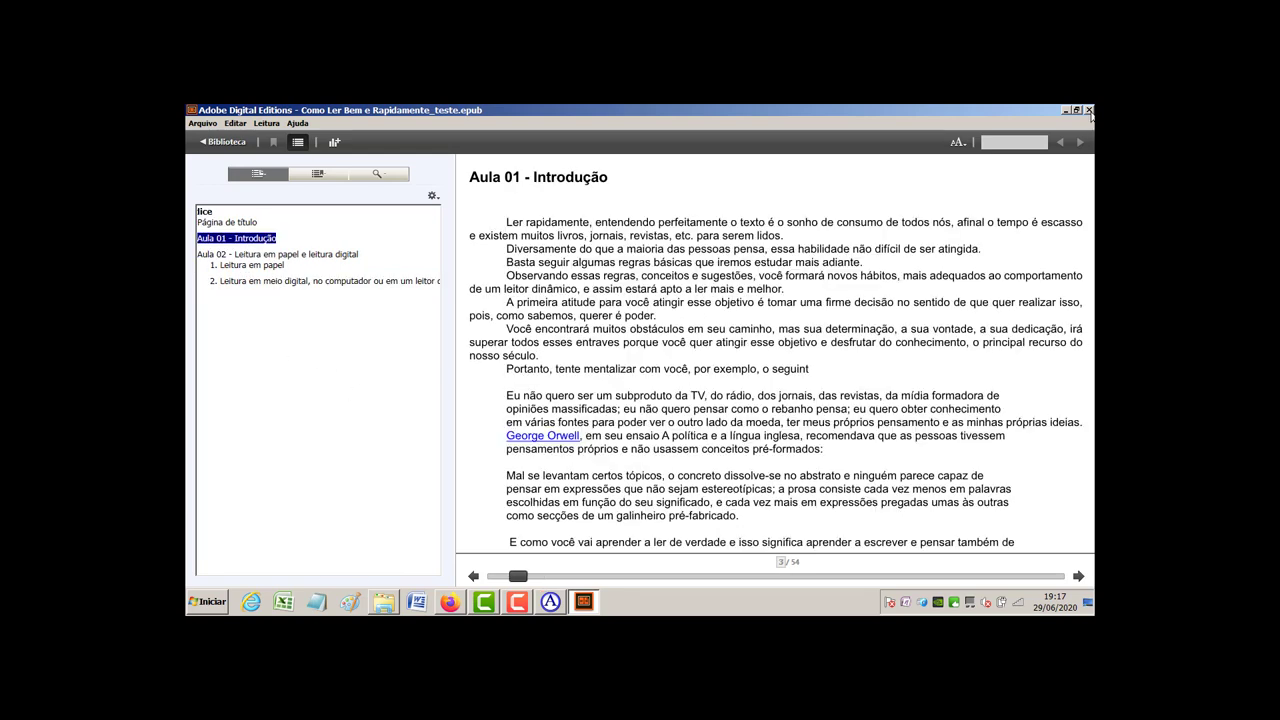
Close Adobe Digital Editions without copying the book to the library, and select "Como Ler Bem e Rapidamente_teste.mobi" in the Documents folder
{"action": "left_click", "coordinate": [1090, 111]}
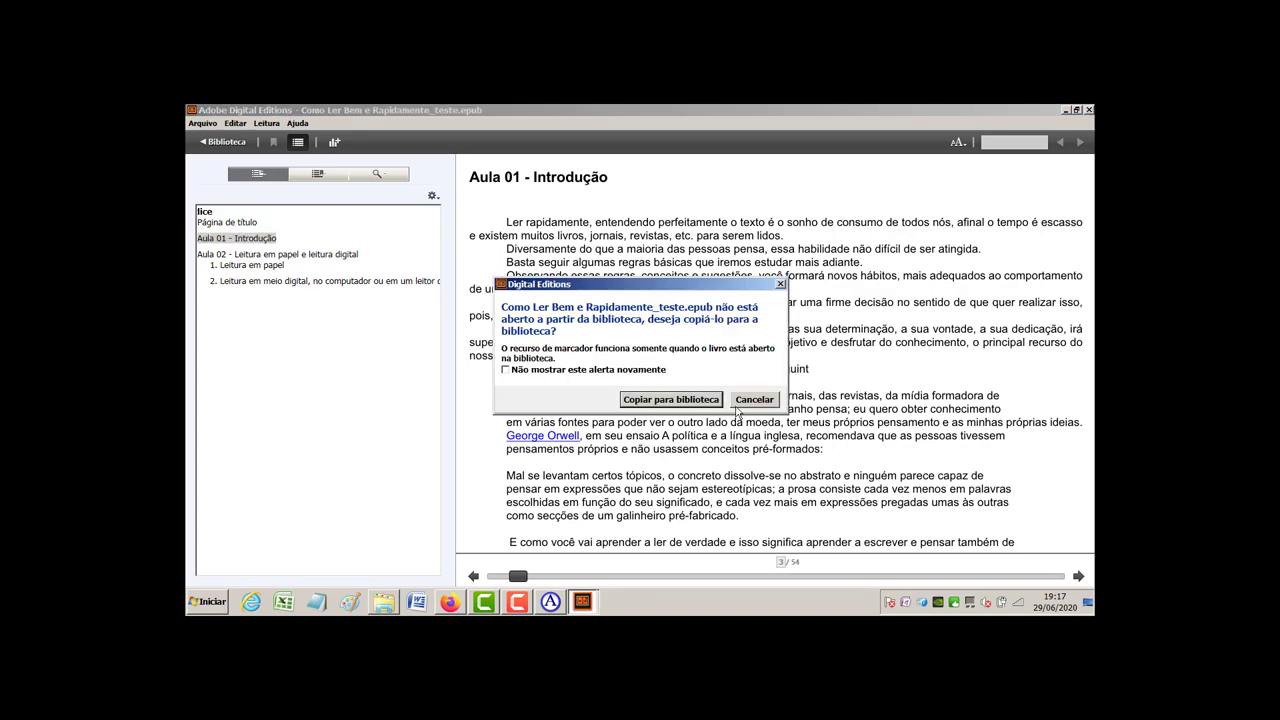
{"action": "left_click", "coordinate": [754, 399]}
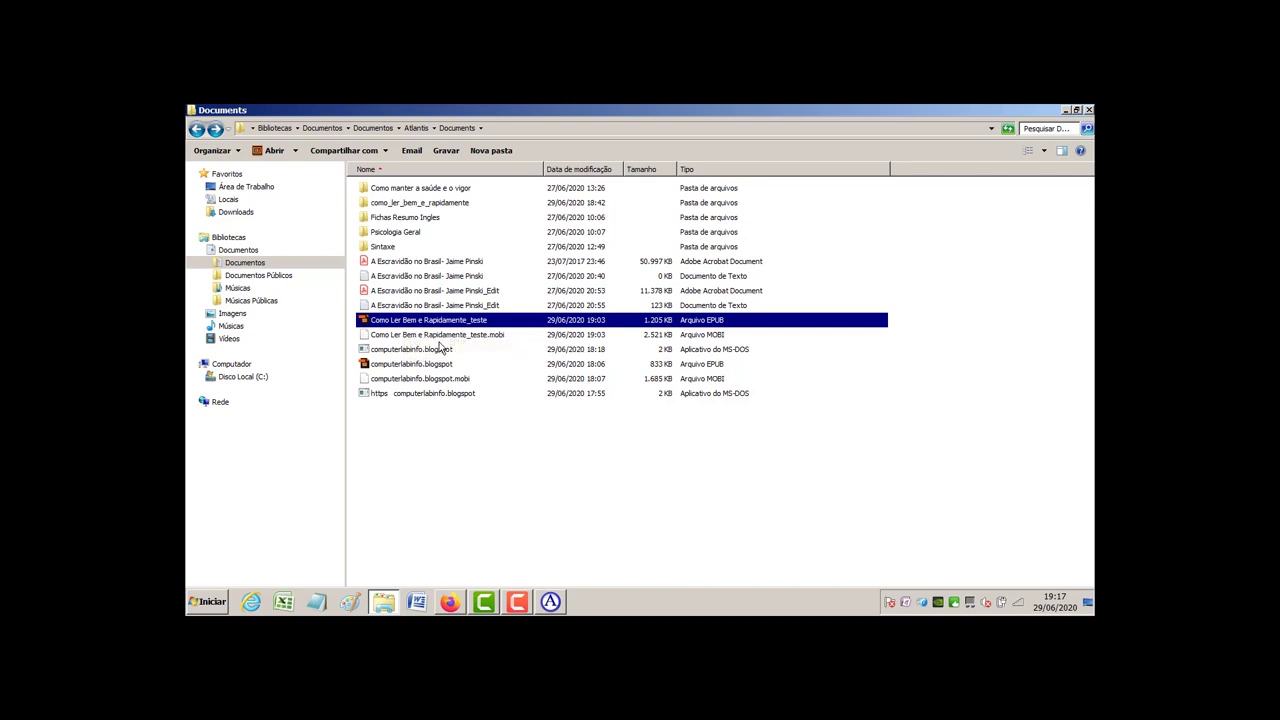
{"action": "left_click", "coordinate": [439, 339]}
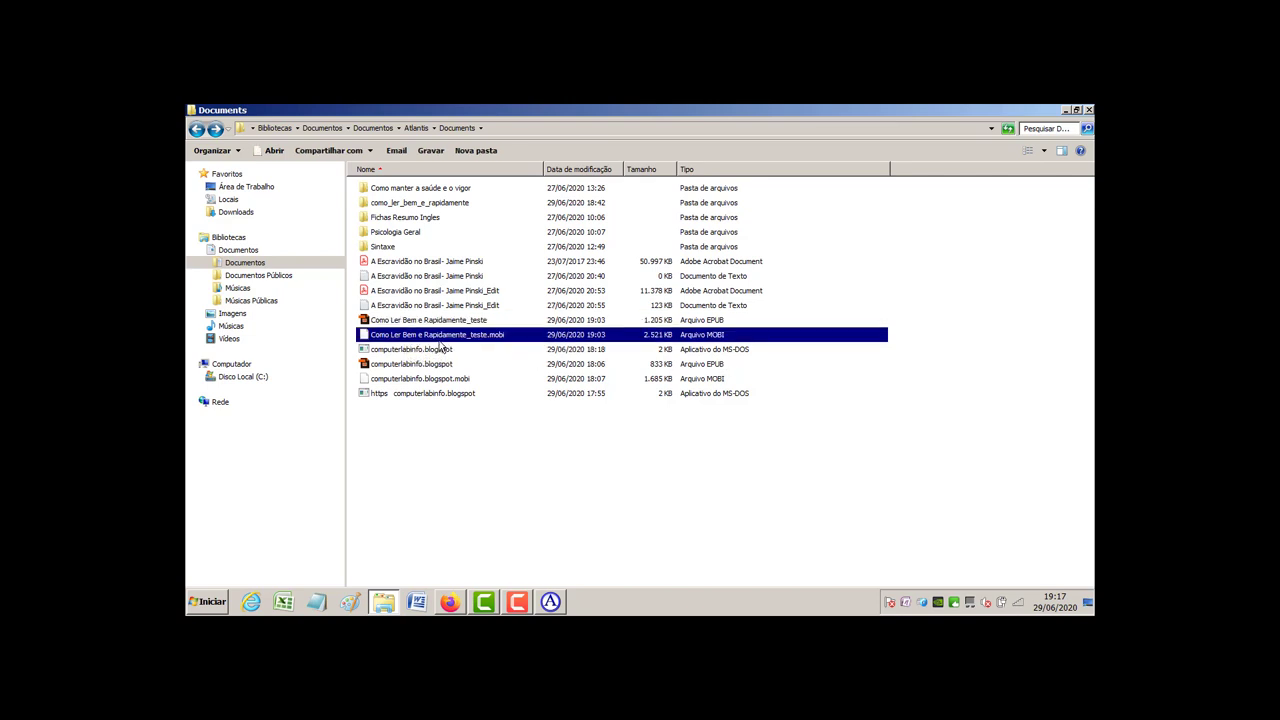
Switch to Atlantis, look through the "ÍNDICE" page and the Aula 01 text of the test document, and close the program
{"action": "left_click", "coordinate": [432, 321]}
{"action": "left_click", "coordinate": [431, 337]}
{"action": "left_click", "coordinate": [551, 603]}
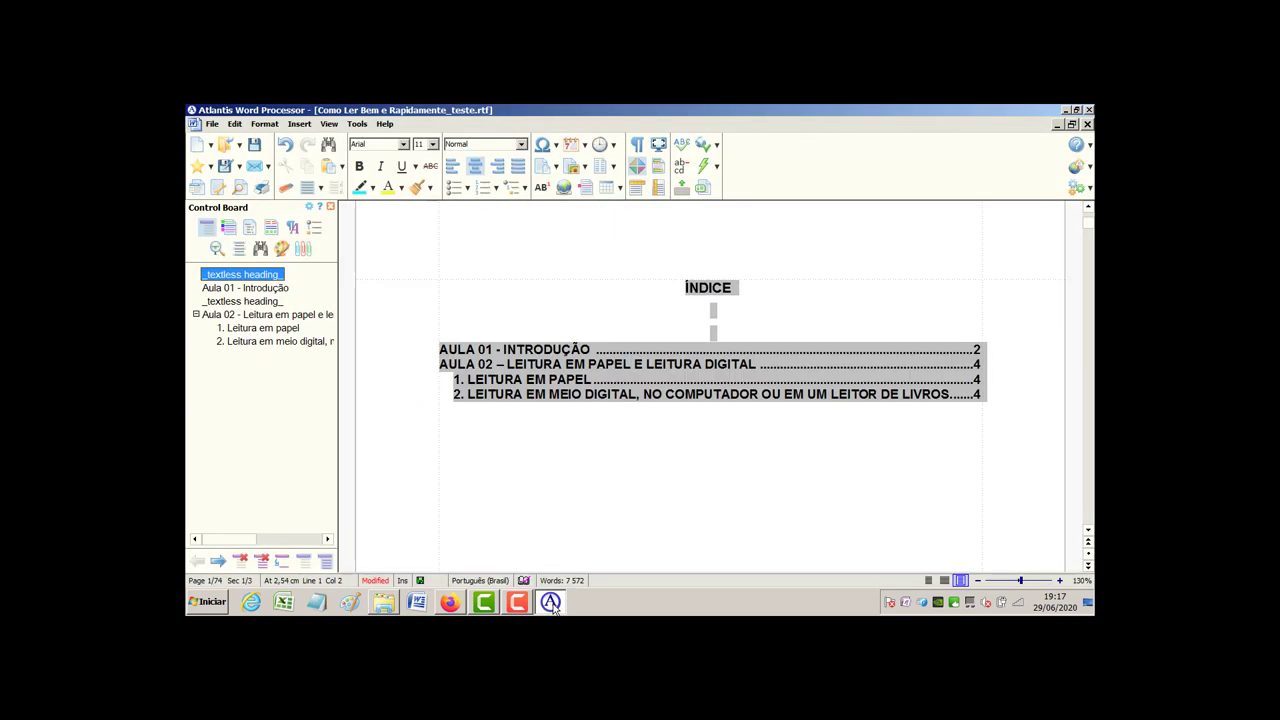
{"action": "scroll", "coordinate": [452, 452], "scroll_direction": "down", "scroll_amount": 5}
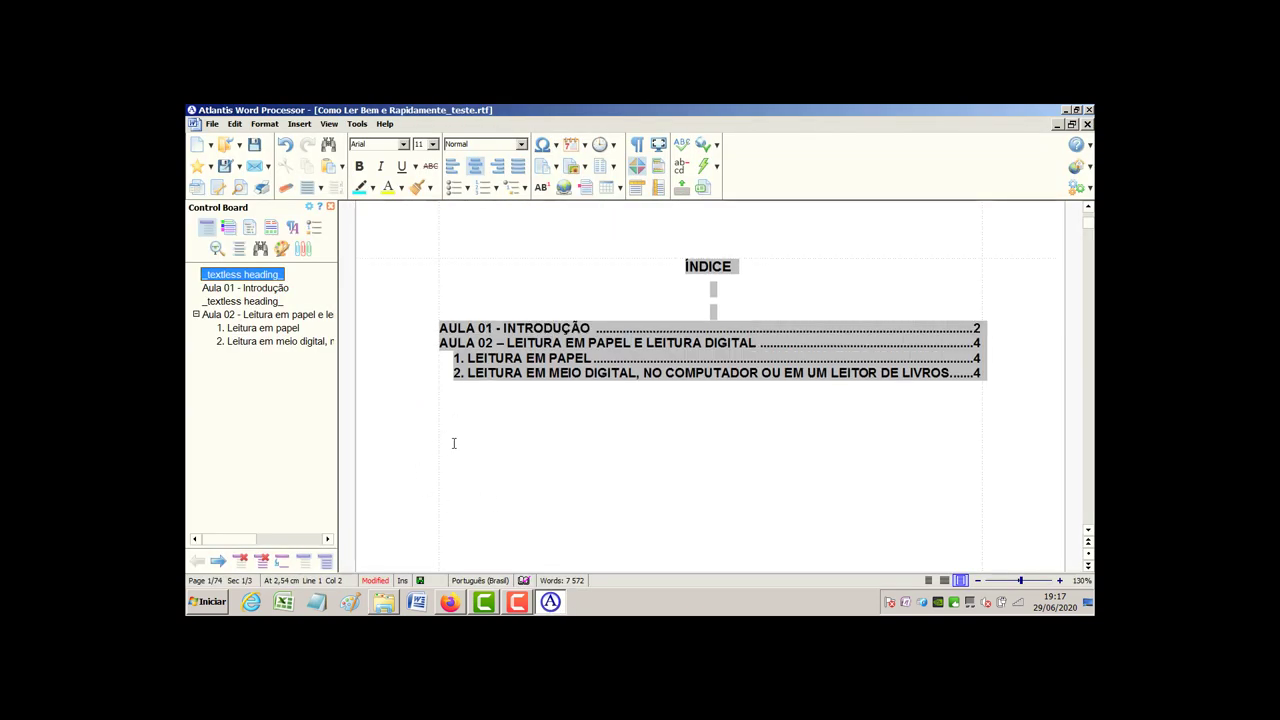
{"action": "scroll", "coordinate": [448, 456], "scroll_direction": "down", "scroll_amount": 8}
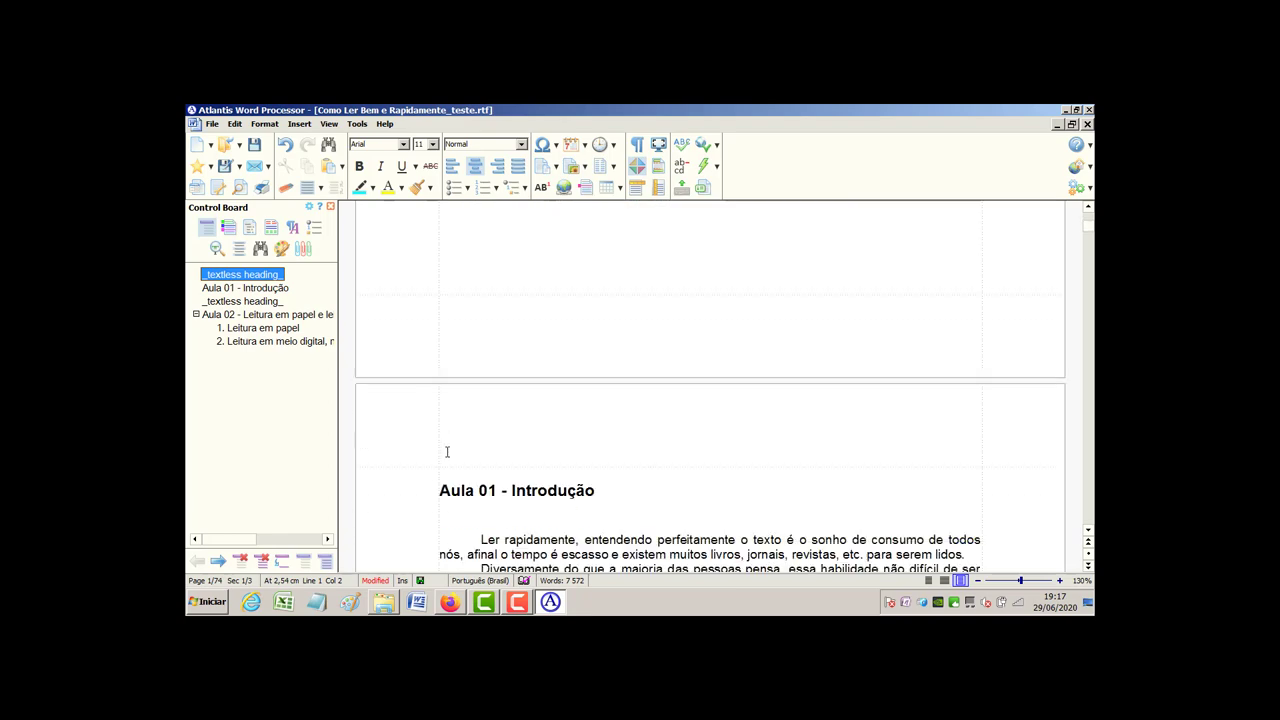
{"action": "scroll", "coordinate": [457, 450], "scroll_direction": "up", "scroll_amount": 3}
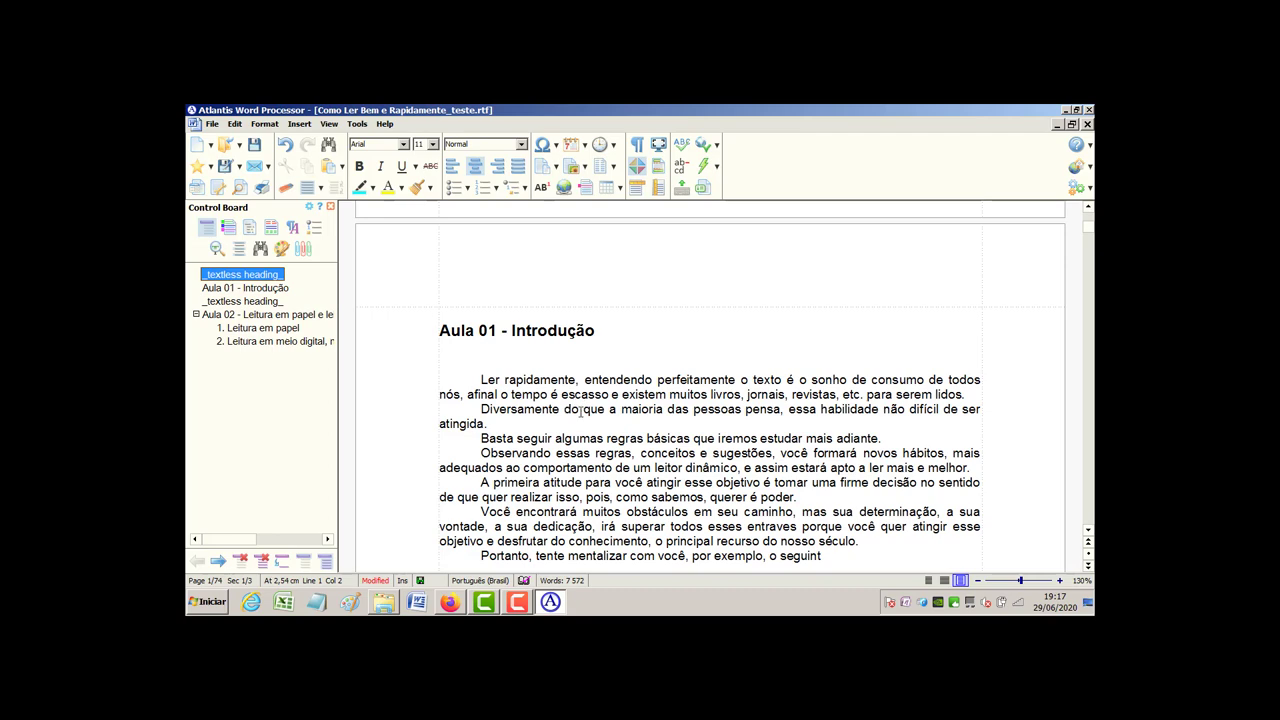
{"action": "scroll", "coordinate": [640, 437], "scroll_direction": "down", "scroll_amount": 10}
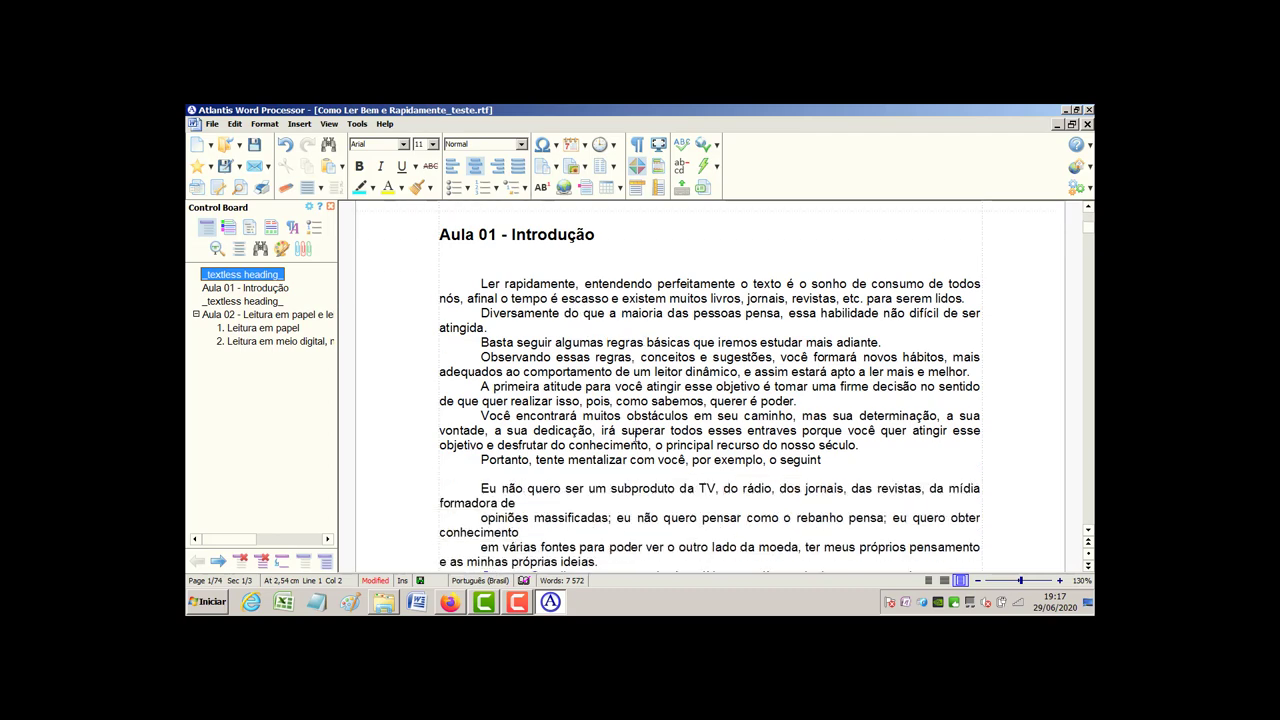
{"action": "scroll", "coordinate": [631, 437], "scroll_direction": "down", "scroll_amount": 8}
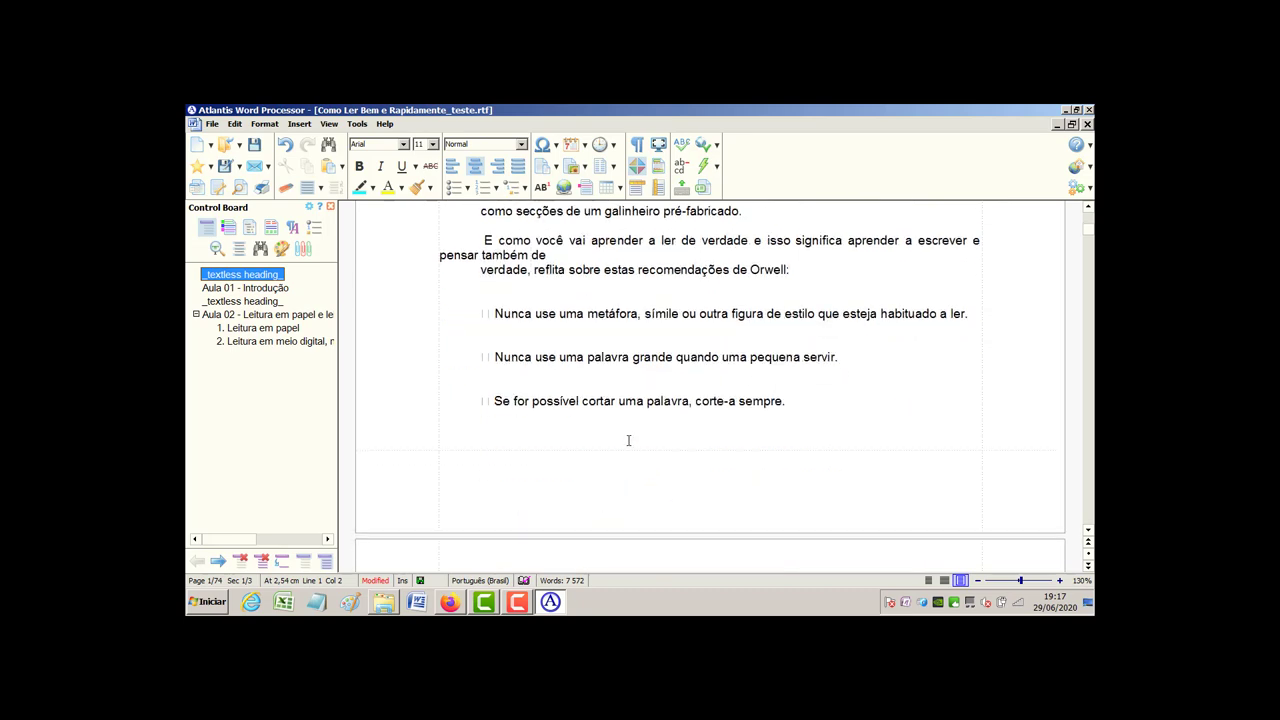
{"action": "scroll", "coordinate": [620, 440], "scroll_direction": "up", "scroll_amount": 6}
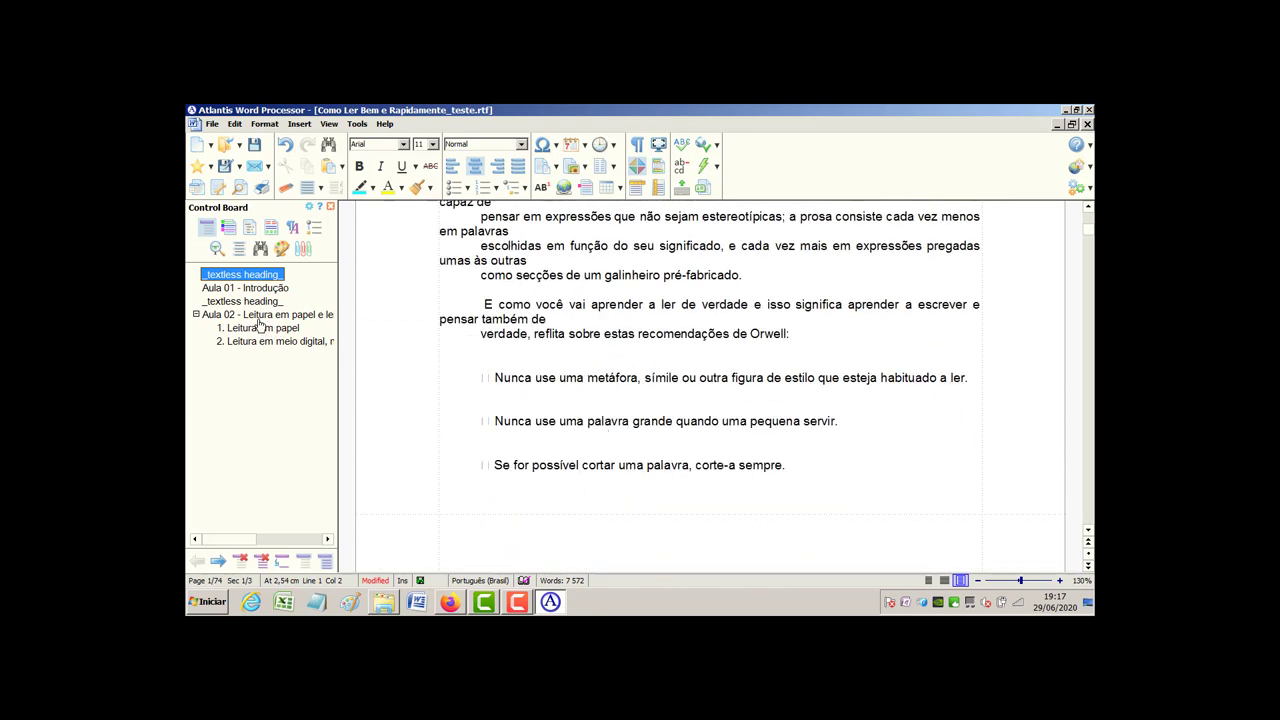
{"action": "left_click", "coordinate": [1089, 110]}
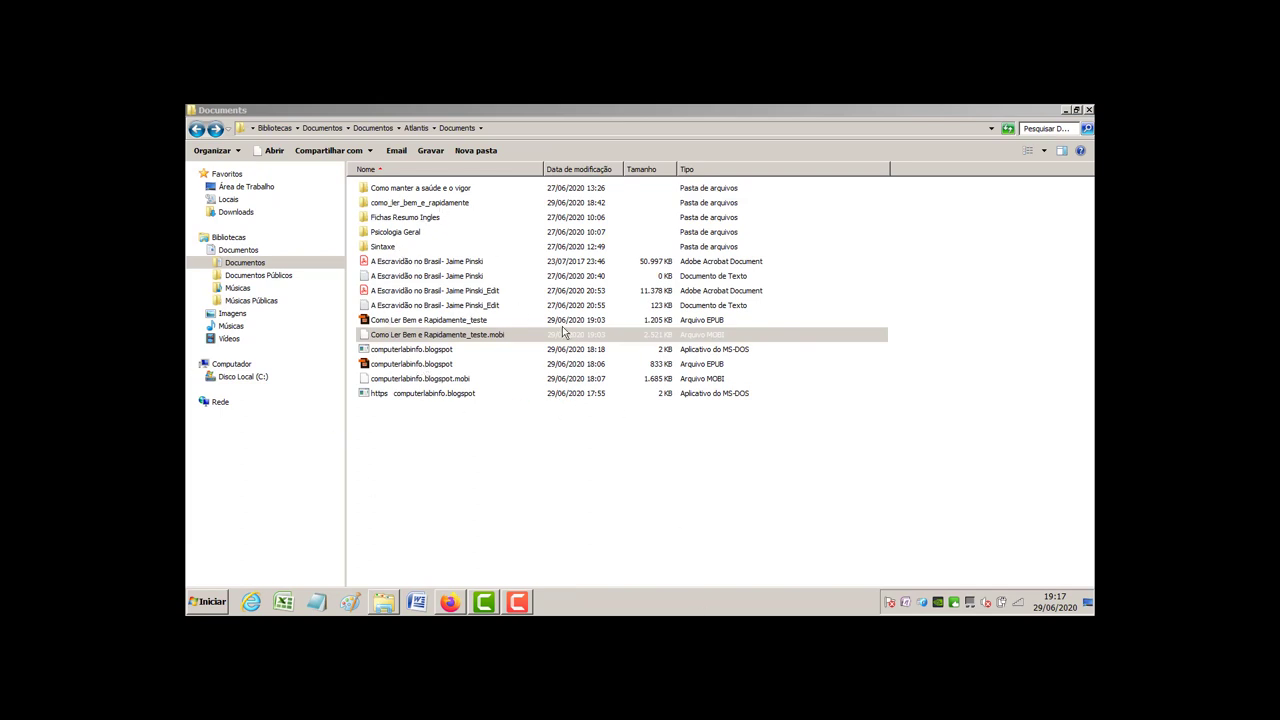
Open the como_ler_bem_e_rapidamente folder, sort its files by modification date, and select the "Como Ler Bem e Rapidamente" Rich Text file
{"action": "double_click", "coordinate": [453, 206]}
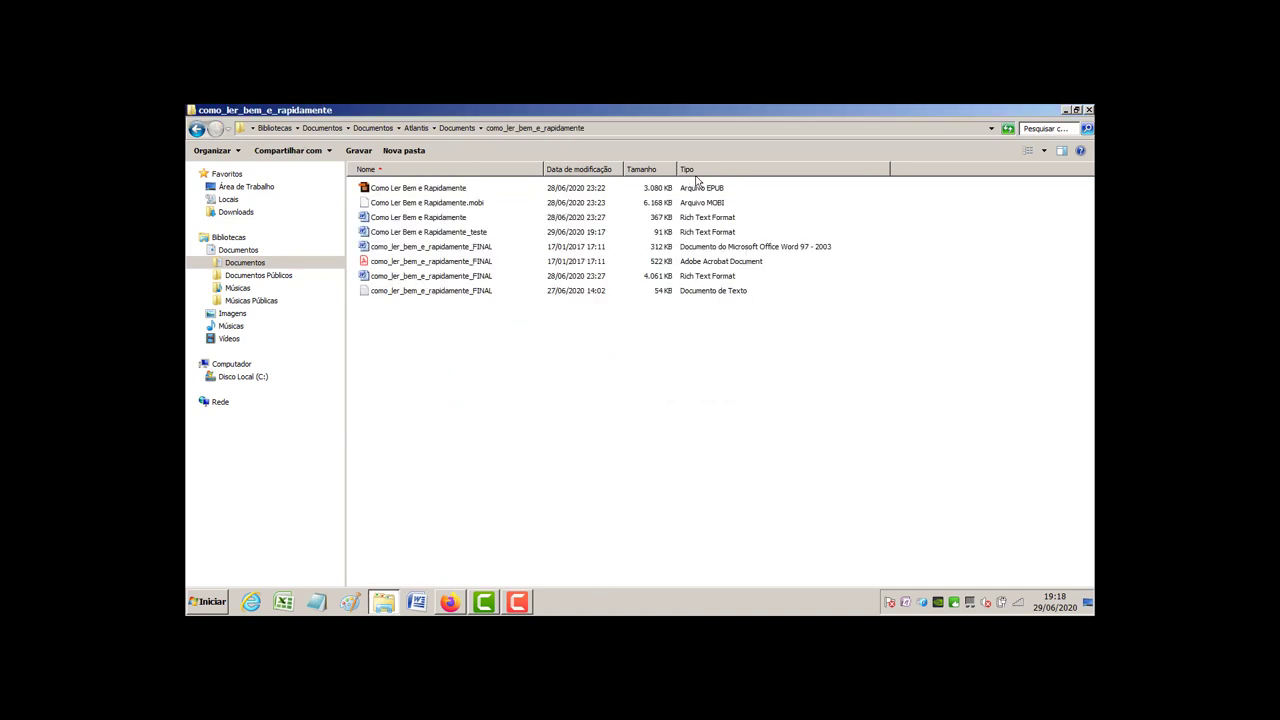
{"action": "left_click", "coordinate": [590, 172]}
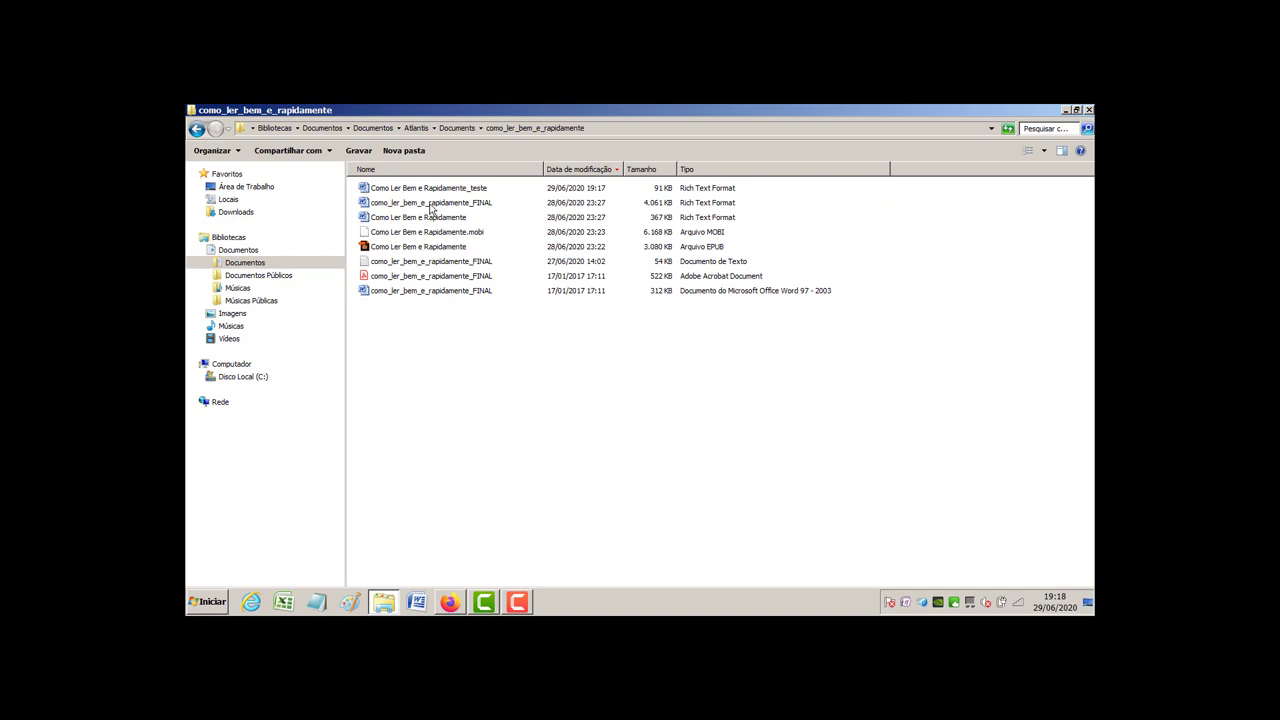
{"action": "left_click", "coordinate": [687, 205]}
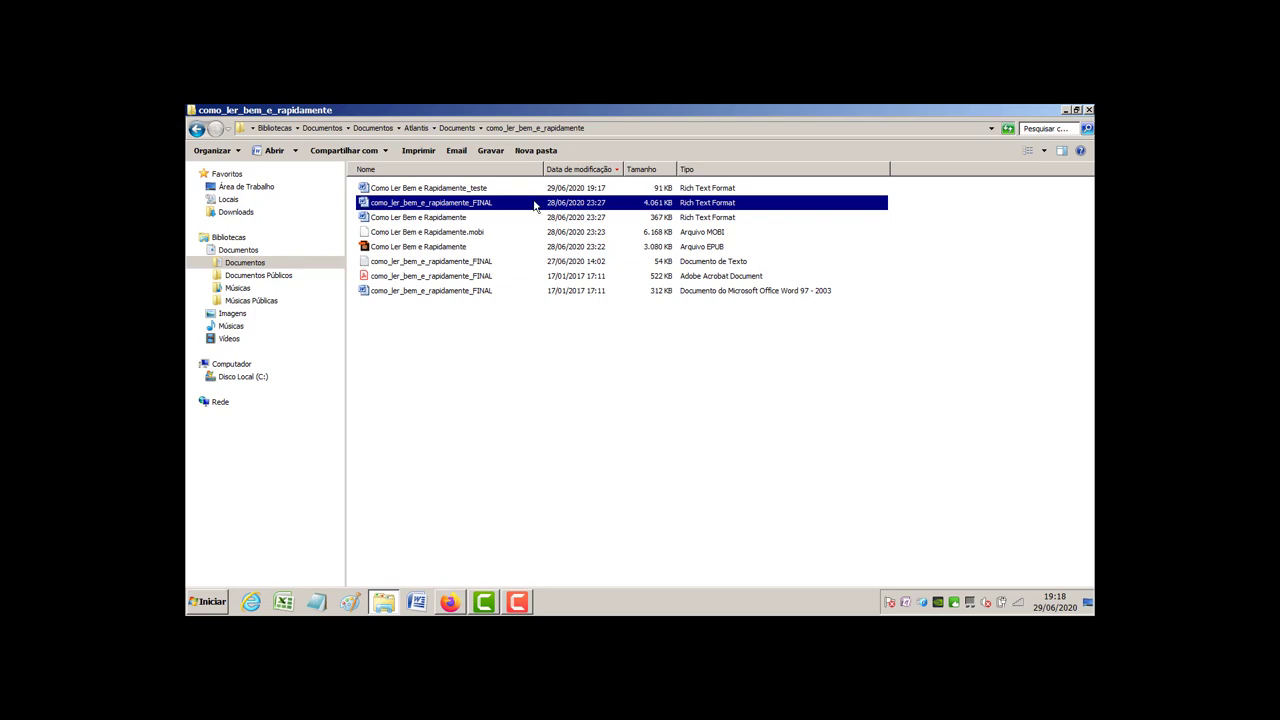
{"action": "left_click", "coordinate": [465, 190]}
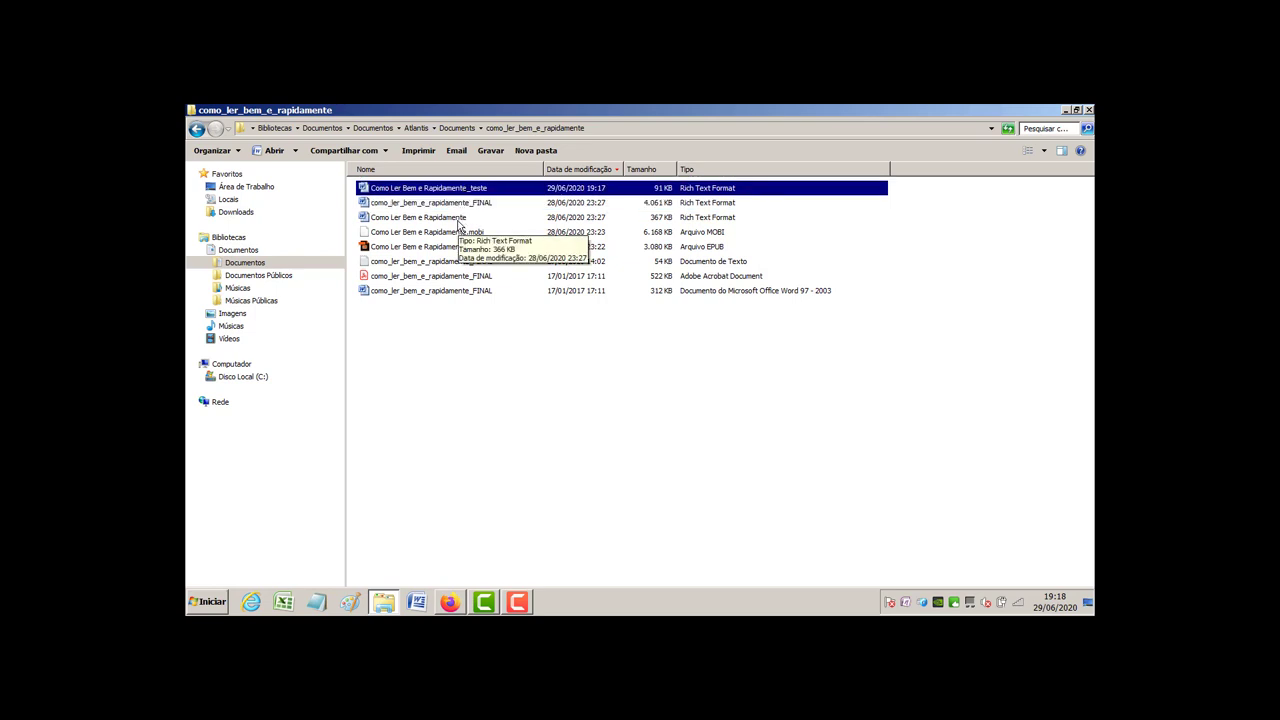
{"action": "left_click", "coordinate": [459, 219]}
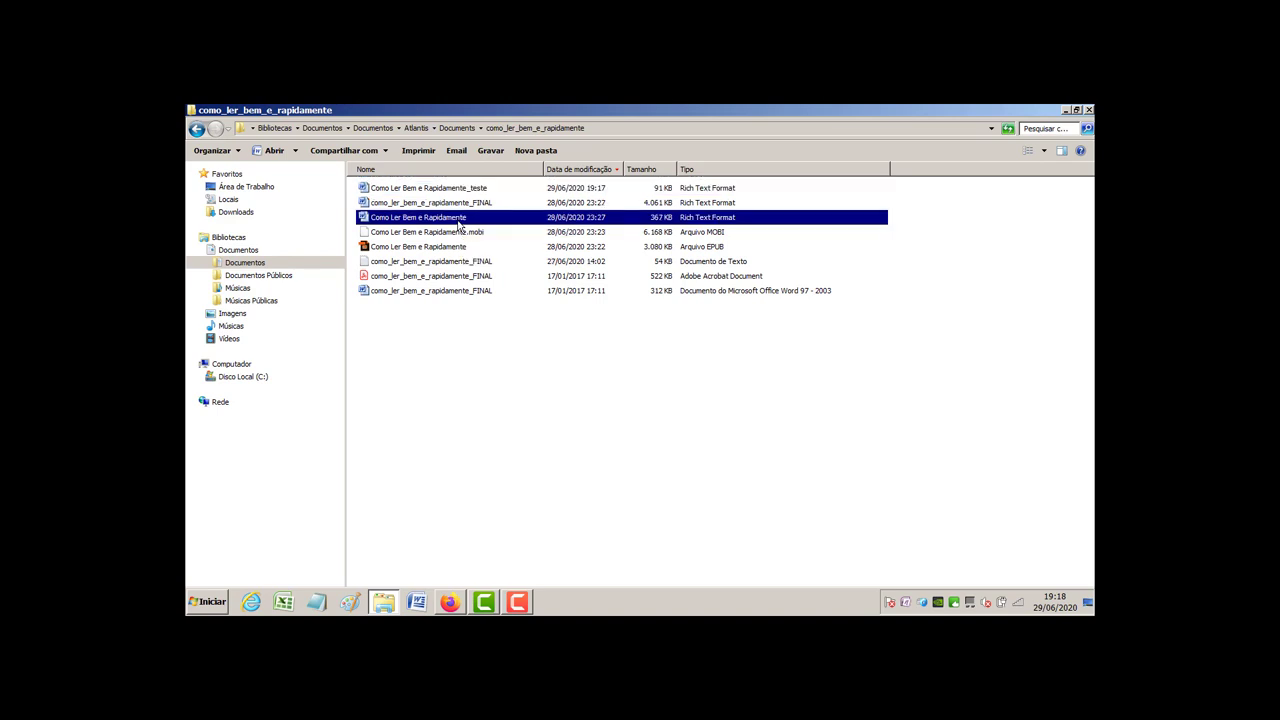
Open the "Como Ler Bem e Rapidamente" EPUB in Adobe Digital Editions and go to its "ÍNDICE" page
{"action": "left_click", "coordinate": [446, 248]}
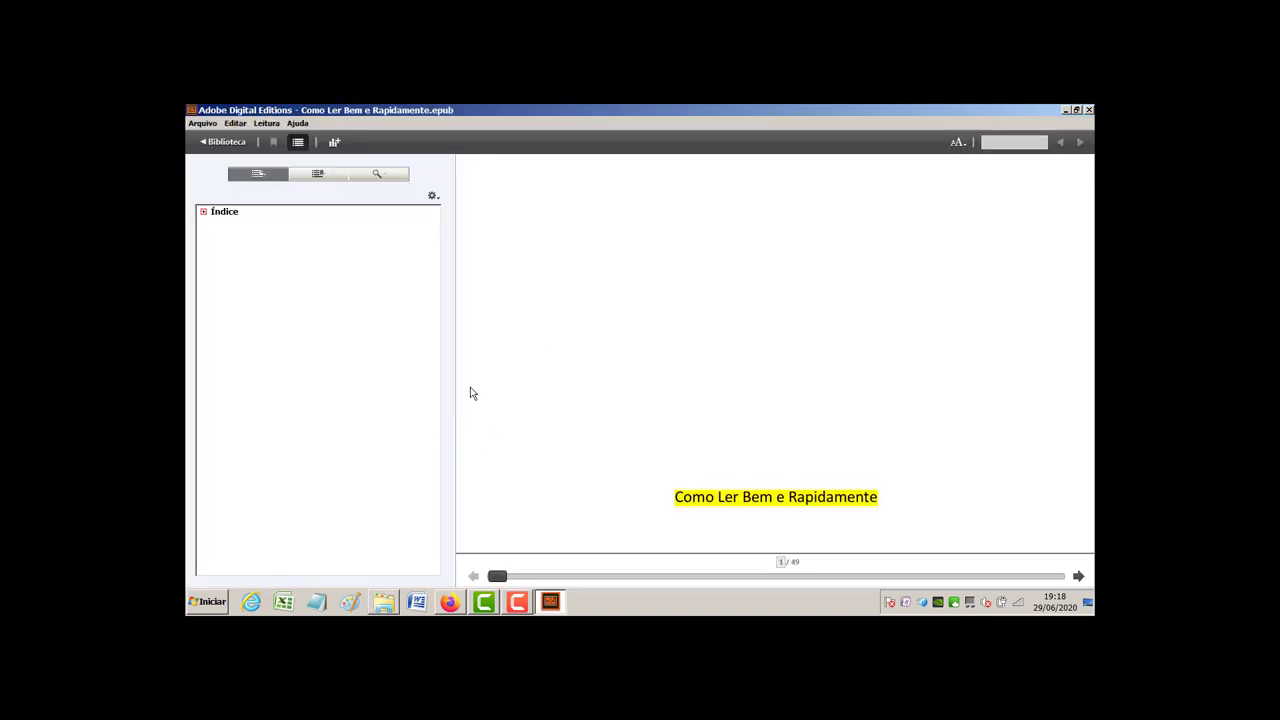
{"action": "scroll", "coordinate": [727, 429], "scroll_direction": "down", "scroll_amount": 7}
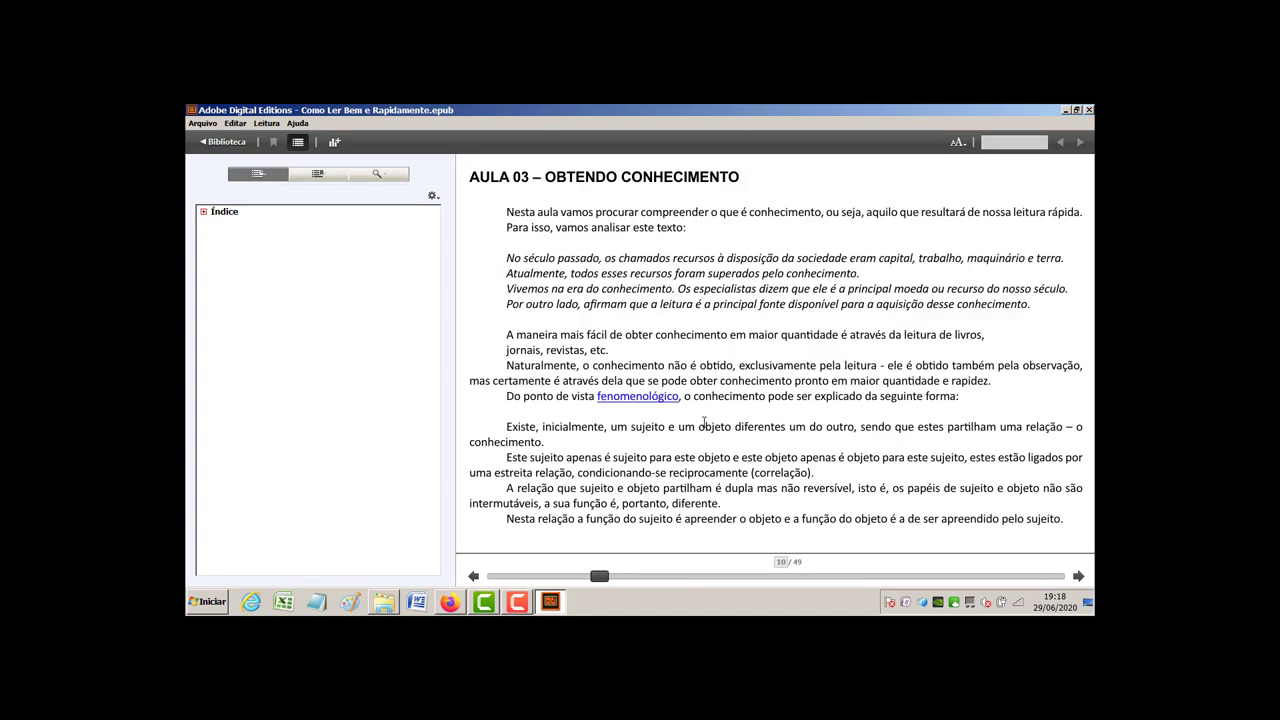
{"action": "scroll", "coordinate": [705, 422], "scroll_direction": "up", "scroll_amount": 3}
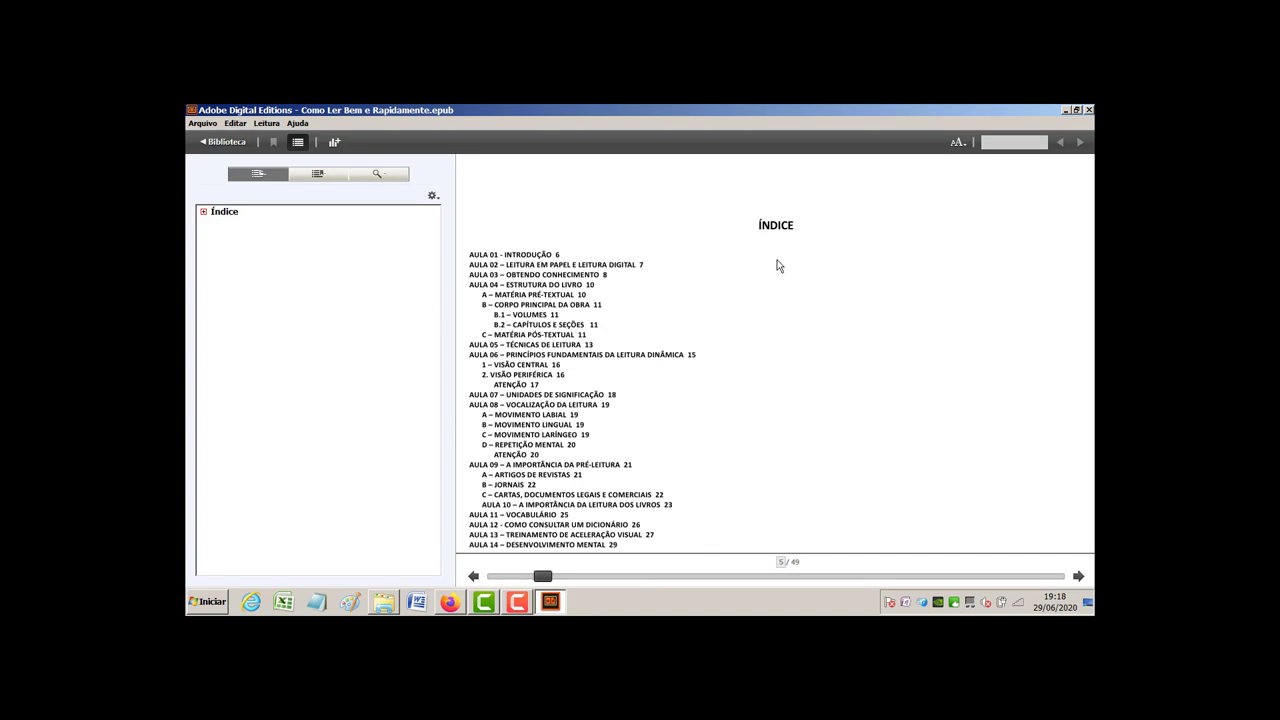
{"action": "scroll", "coordinate": [776, 268], "scroll_direction": "down", "scroll_amount": 2}
{"action": "scroll", "coordinate": [773, 267], "scroll_direction": "up", "scroll_amount": 2}
Expand the eBook's contents and check its chapter links, including Aula 17, 14, 08, 04, 02 and 12
{"action": "left_click", "coordinate": [203, 213]}
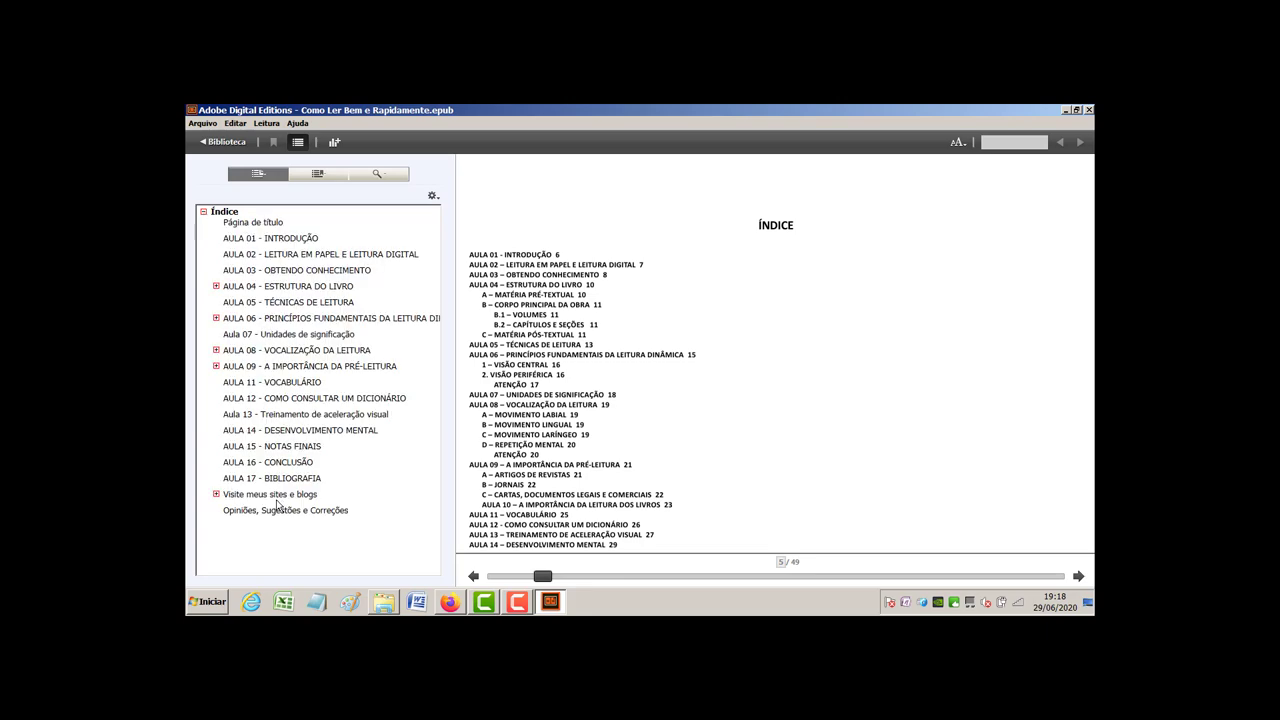
{"action": "left_click", "coordinate": [278, 479]}
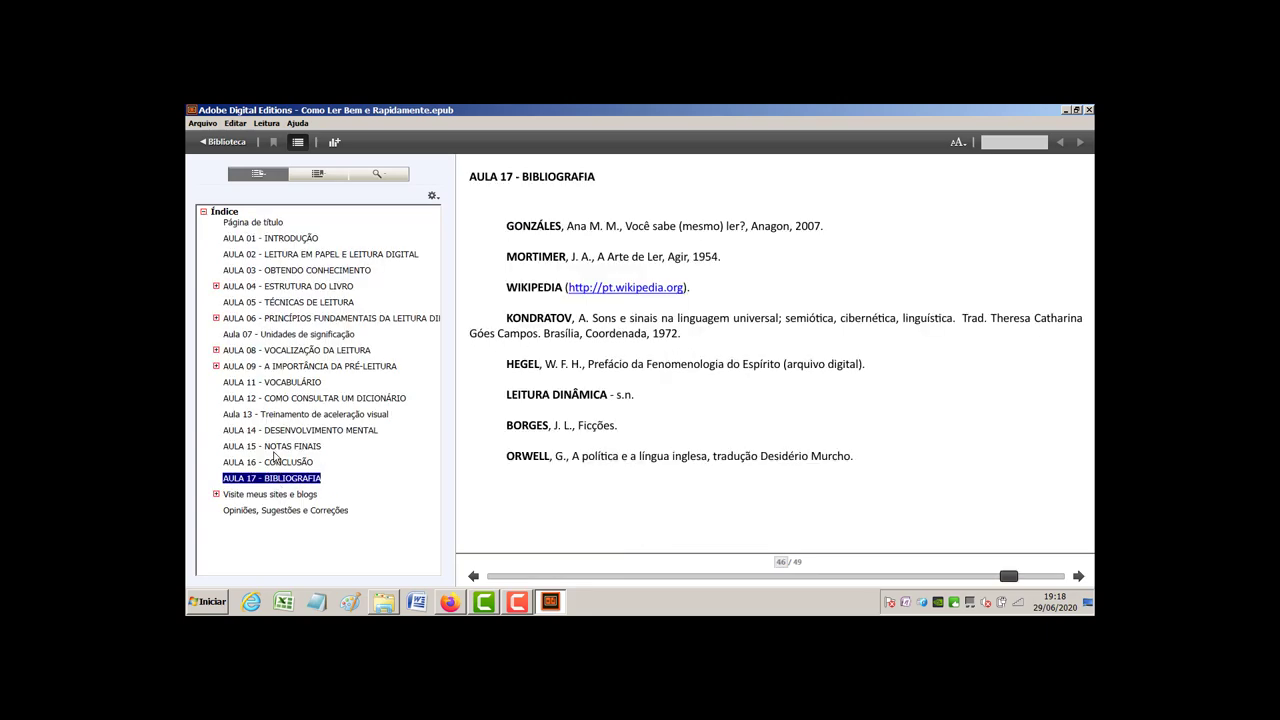
{"action": "left_click", "coordinate": [277, 446]}
{"action": "left_click", "coordinate": [287, 431]}
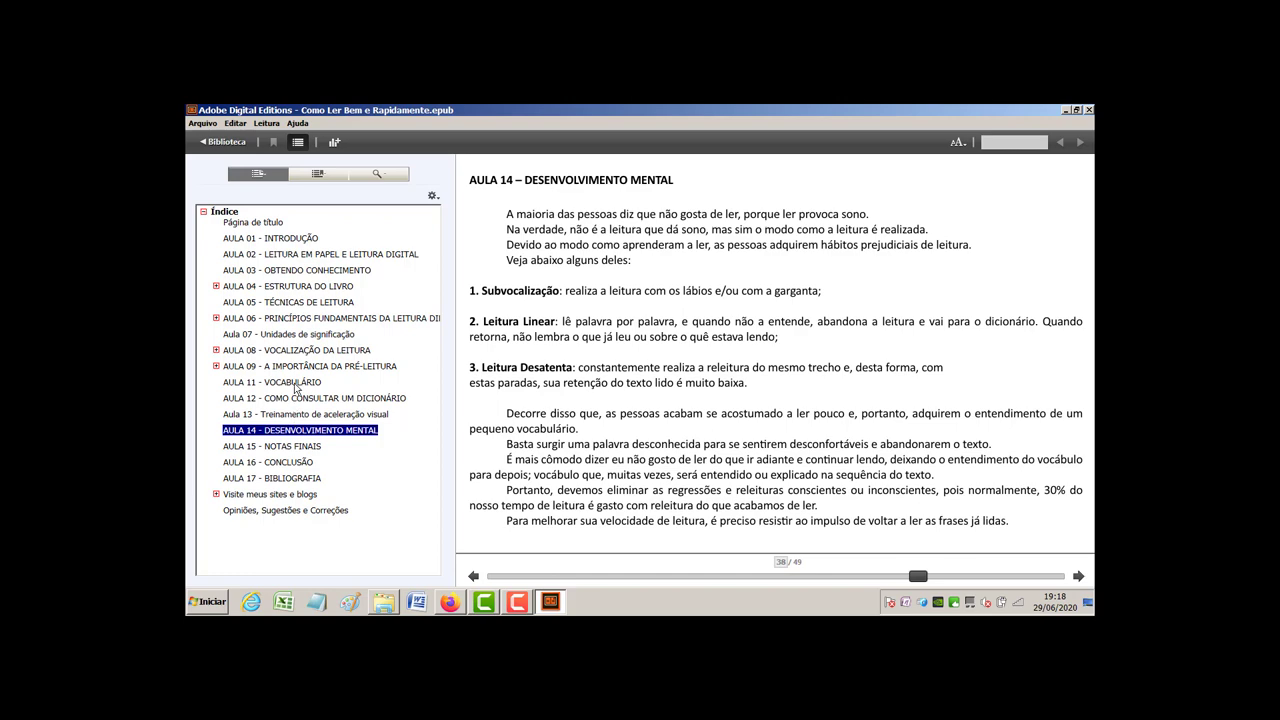
{"action": "left_click", "coordinate": [296, 385]}
{"action": "left_click", "coordinate": [306, 352]}
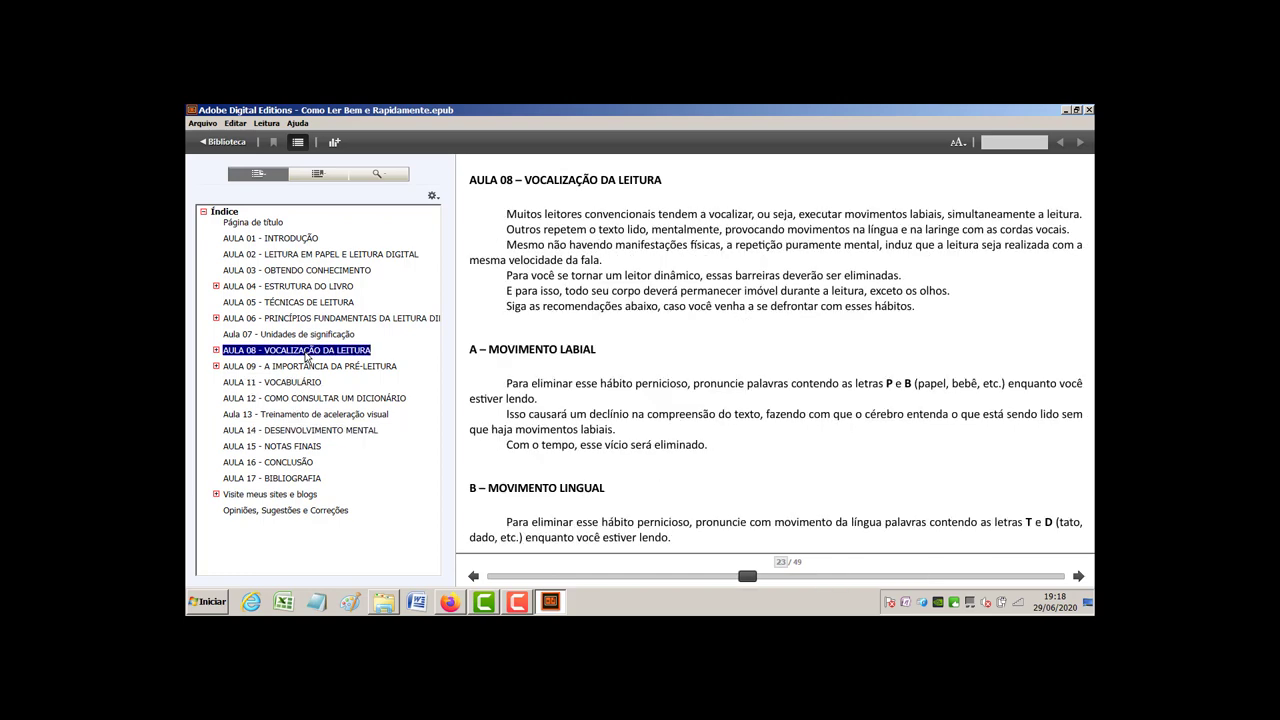
{"action": "left_click", "coordinate": [300, 302]}
{"action": "left_click", "coordinate": [302, 286]}
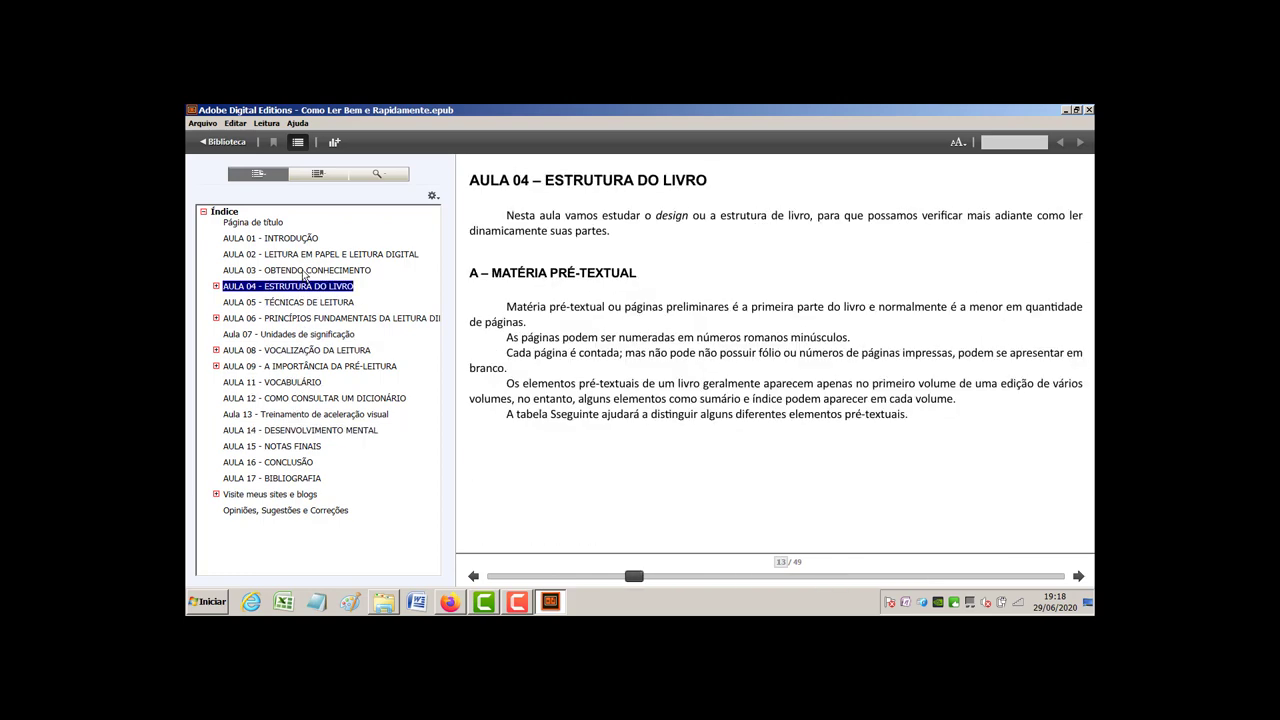
{"action": "left_click", "coordinate": [304, 270]}
{"action": "left_click", "coordinate": [302, 255]}
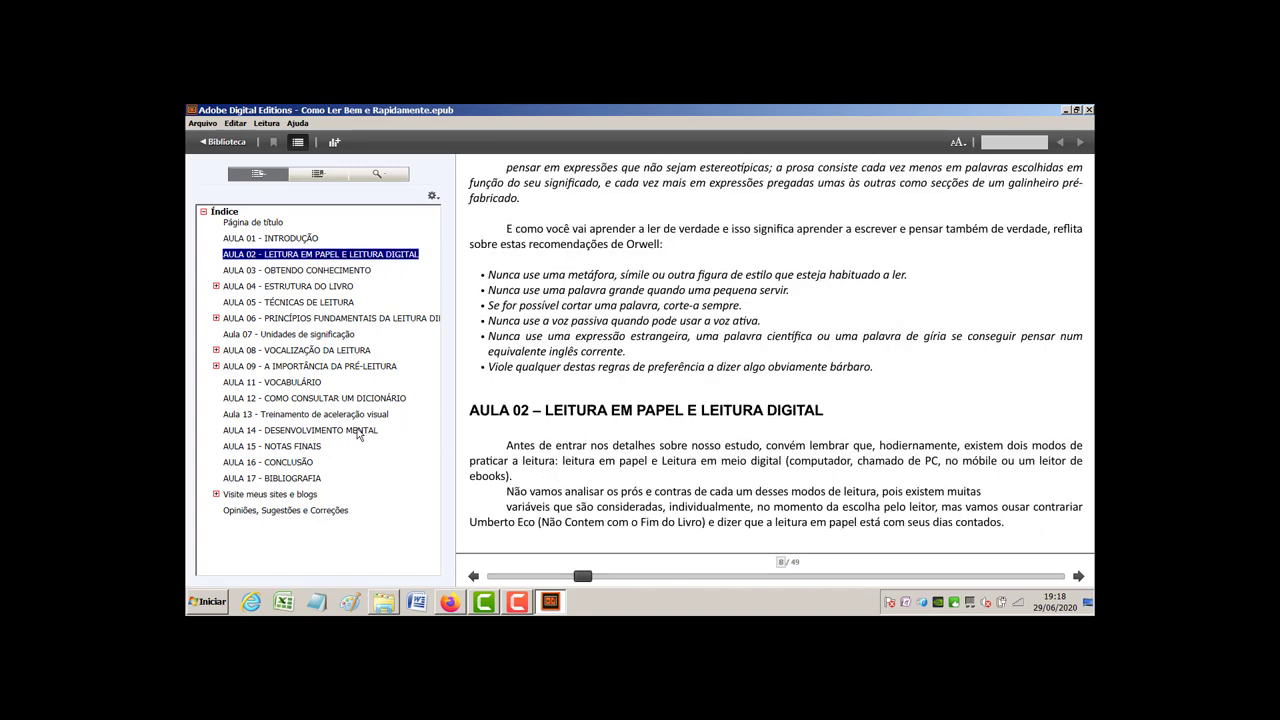
{"action": "left_click", "coordinate": [296, 400]}
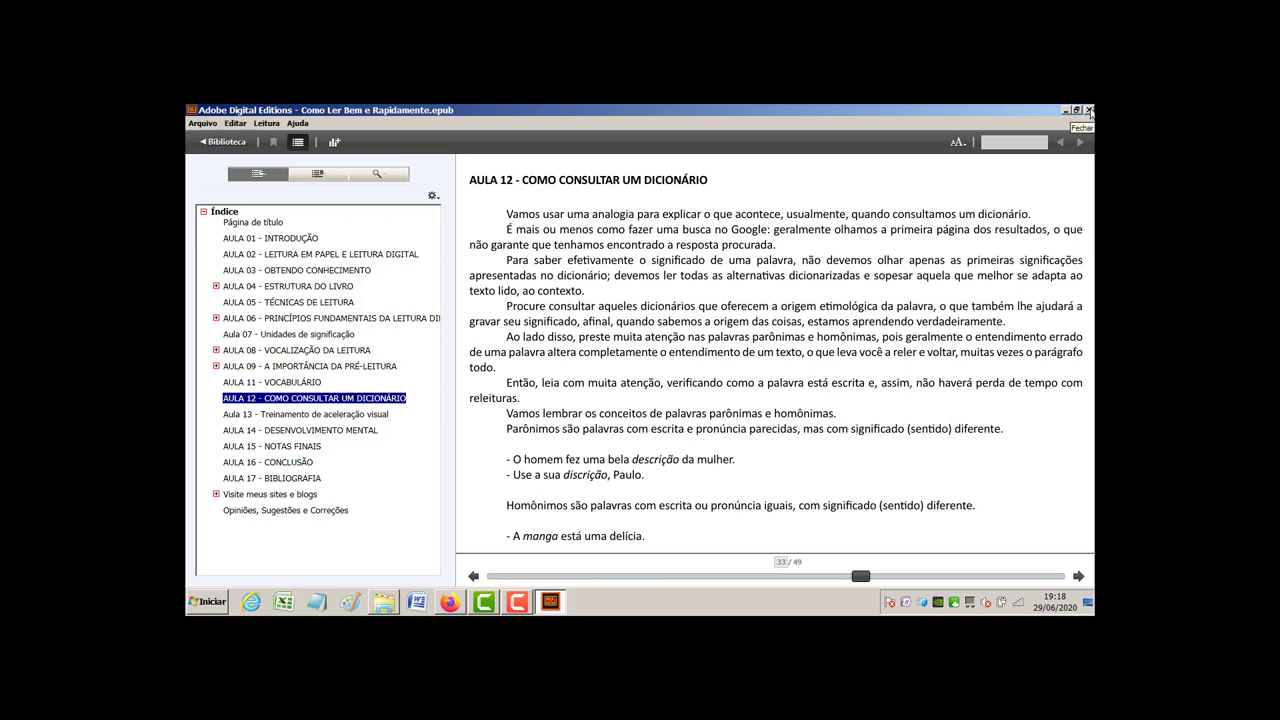
Close Adobe Digital Editions without copying the book to the library, and open the "Como Ler Bem e Rapidamente" Rich Text file in Atlantis
{"action": "left_click", "coordinate": [1090, 111]}
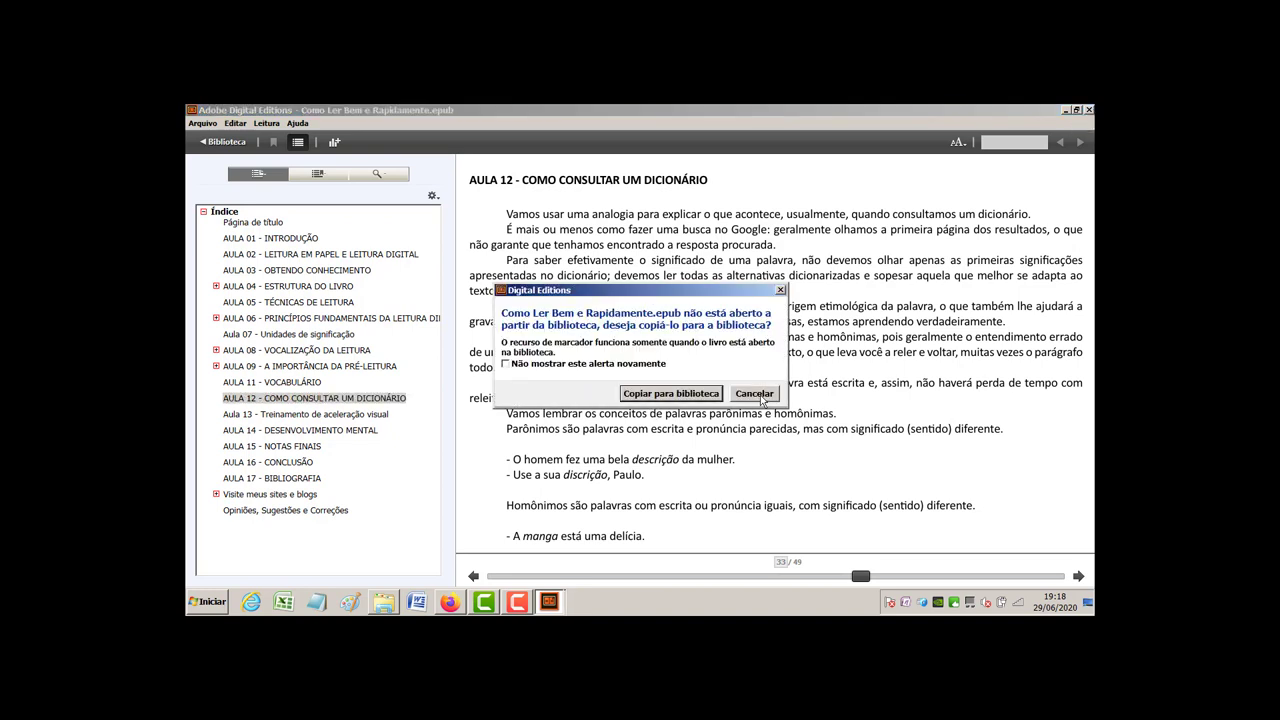
{"action": "left_click", "coordinate": [760, 401]}
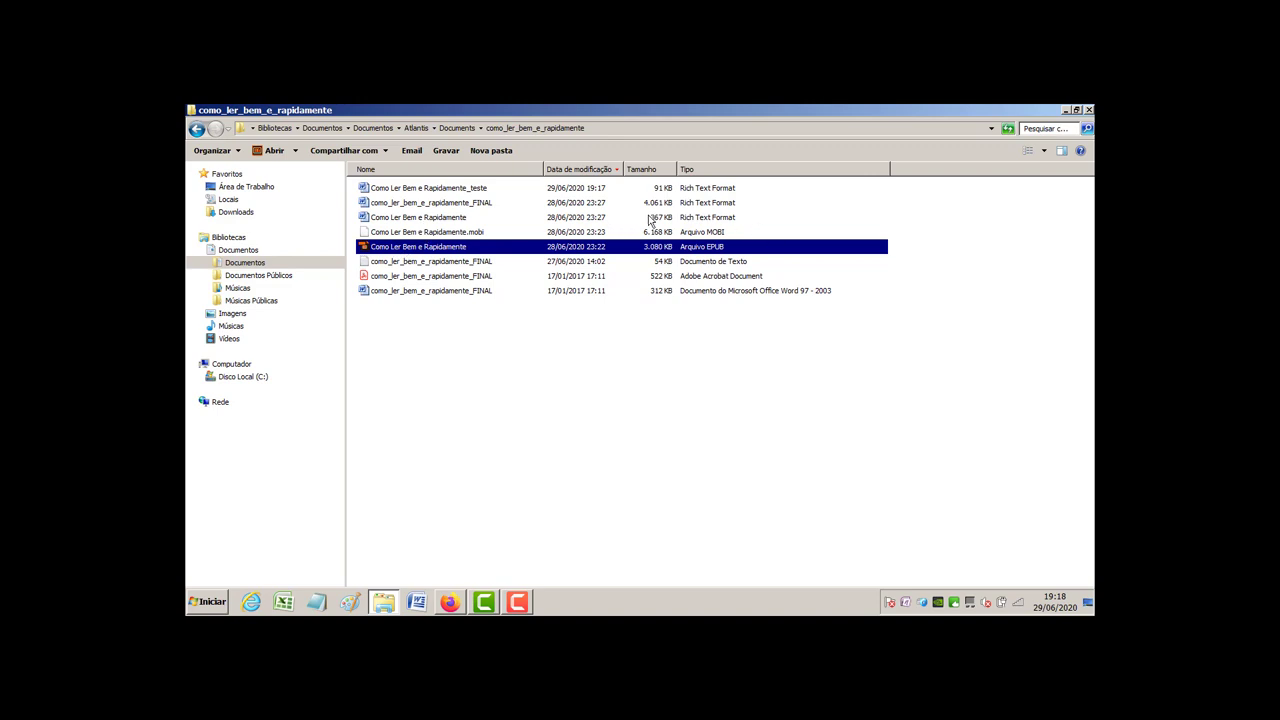
{"action": "left_click", "coordinate": [462, 220]}
{"action": "right_click", "coordinate": [461, 221]}
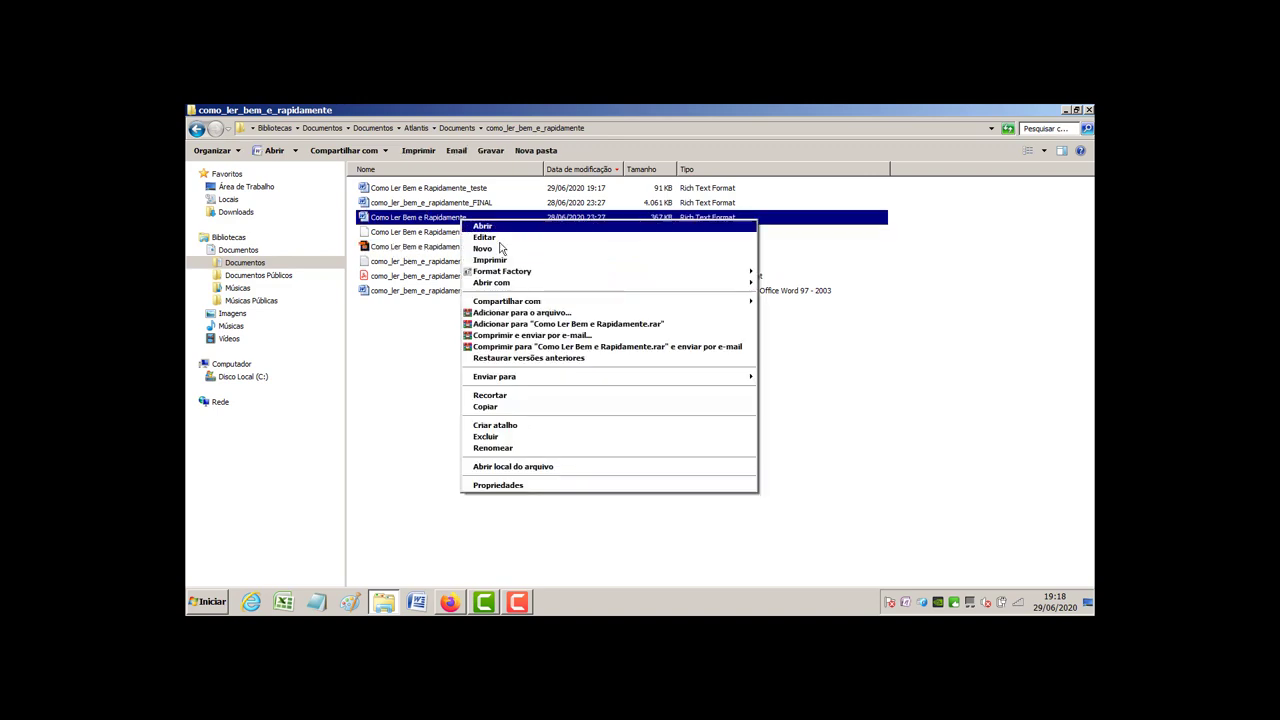
{"action": "mouse_move", "coordinate": [505, 287]}
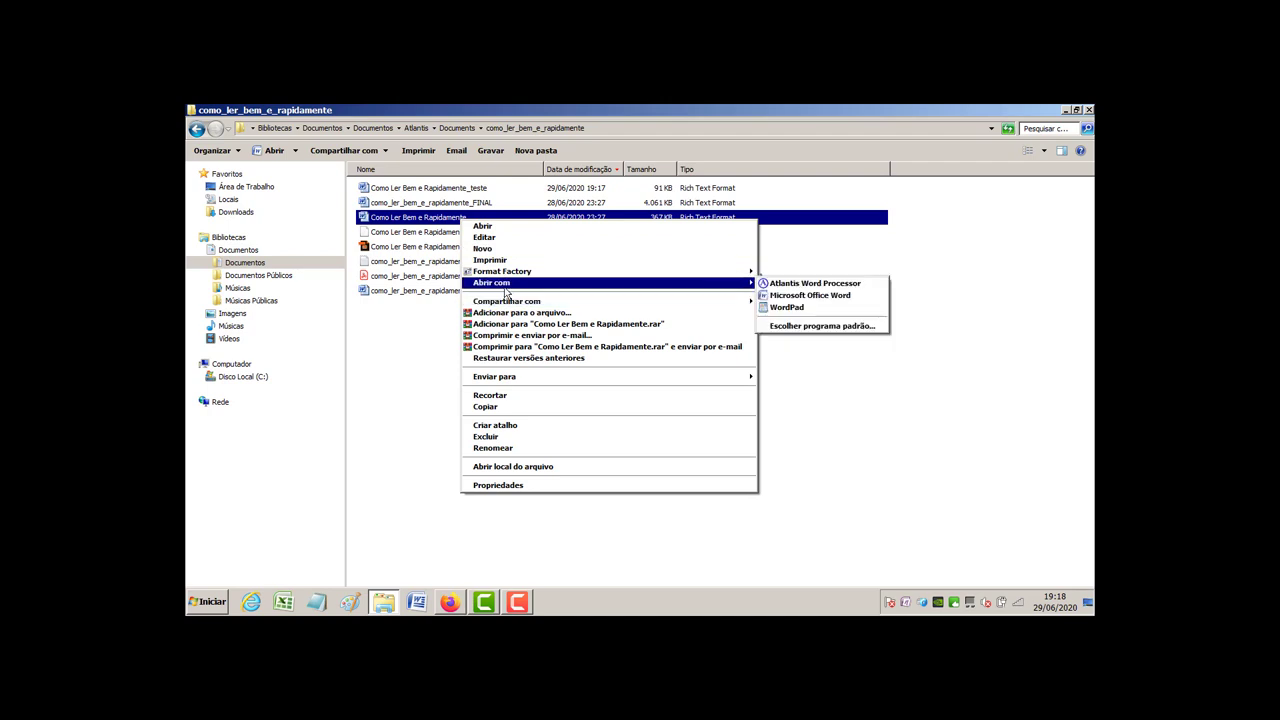
{"action": "left_click", "coordinate": [795, 285]}
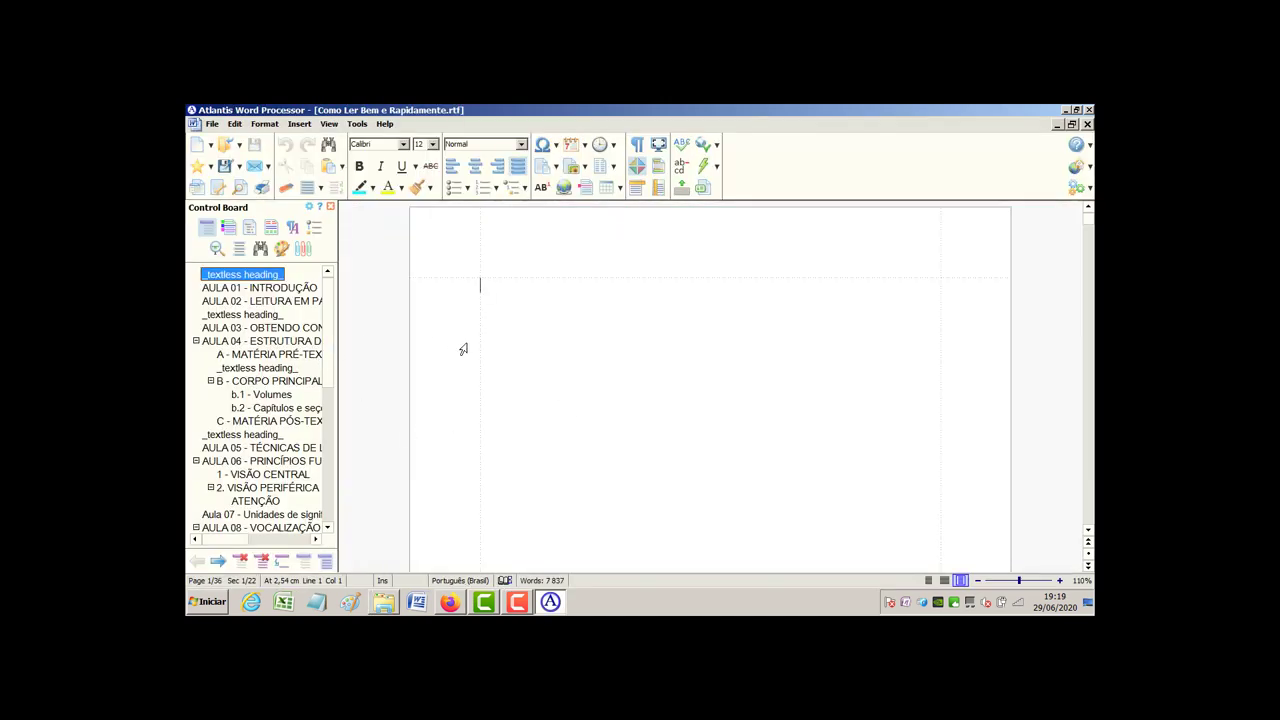
Go to the "Proposições" circle diagram in the Aula 03 chapter and select the picture
{"action": "scroll", "coordinate": [1079, 326], "scroll_direction": "down", "scroll_amount": 5}
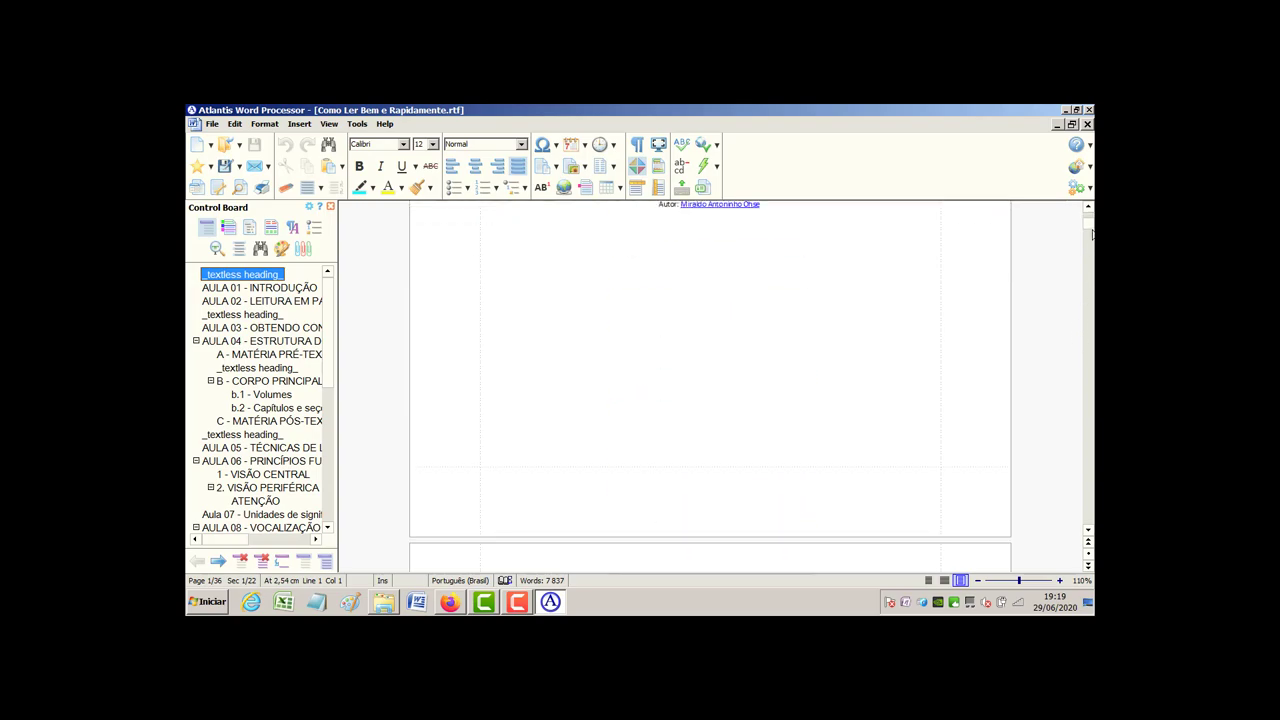
{"action": "left_click_drag", "start_coordinate": [1088, 226], "coordinate": [1088, 287]}
{"action": "scroll", "coordinate": [958, 322], "scroll_direction": "up", "scroll_amount": 5}
{"action": "left_click", "coordinate": [623, 410]}
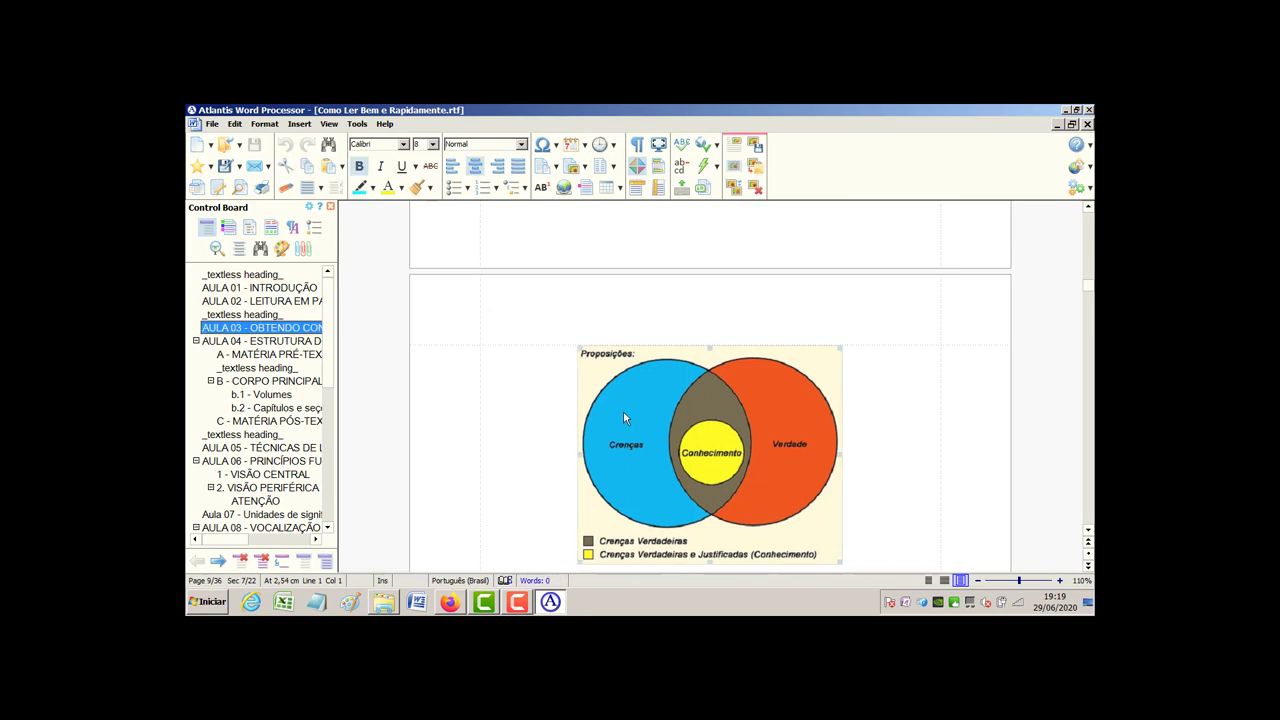